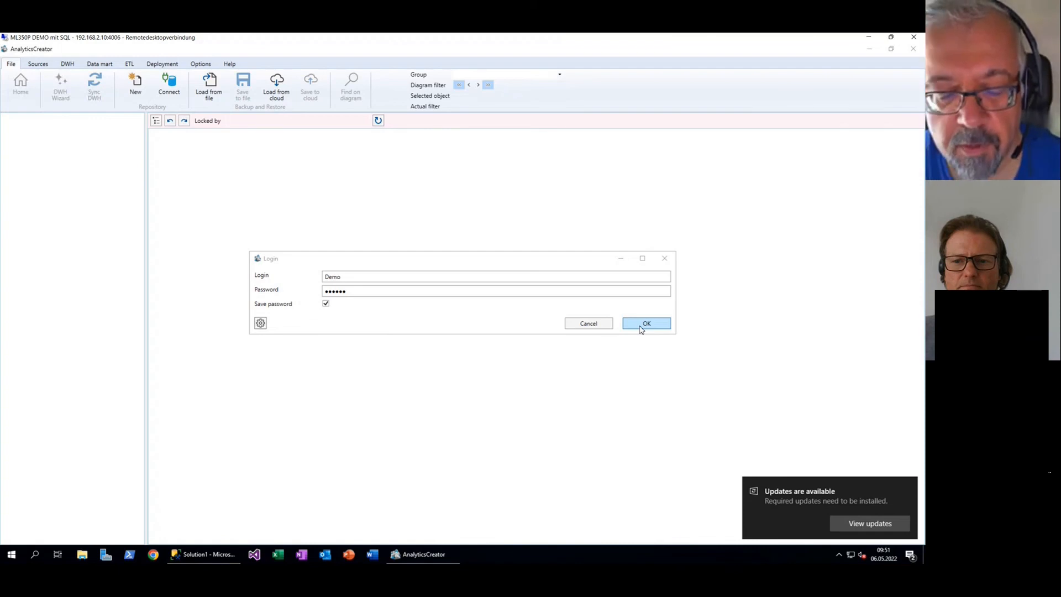
Log in to the repository server and dismiss the 'Updates are available' notification
left_click(641, 325)
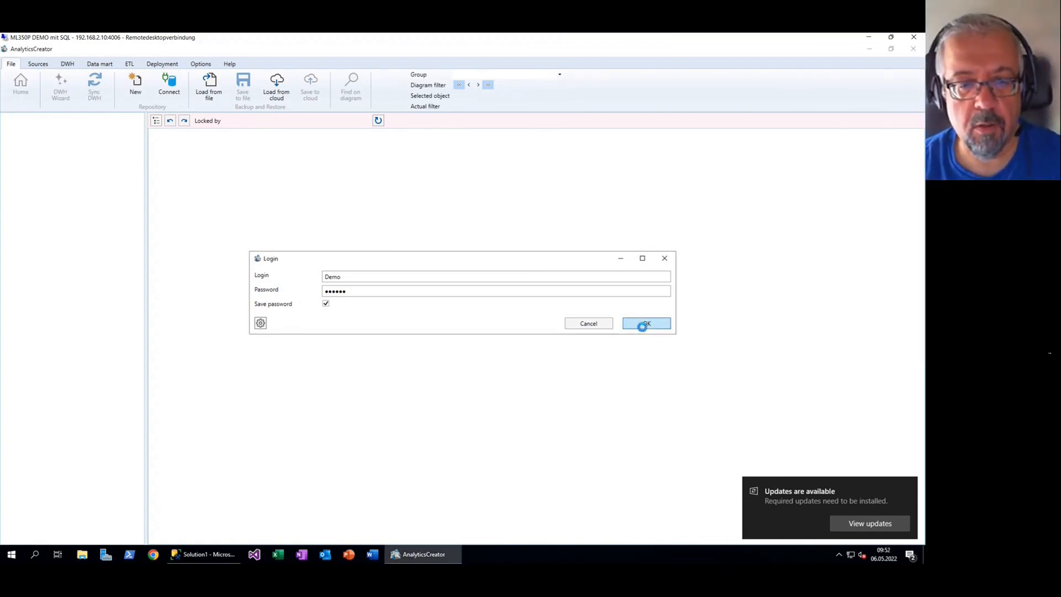
left_click(910, 485)
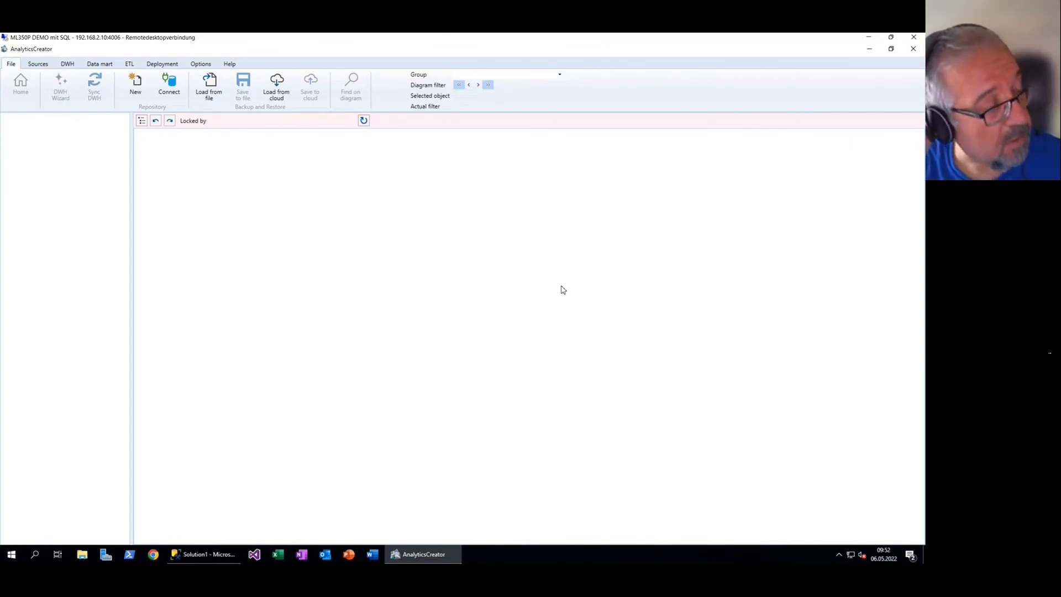
Create a new repository named TestAzure and close its creation log
left_click(169, 88)
key("Escape")
left_click(135, 85)
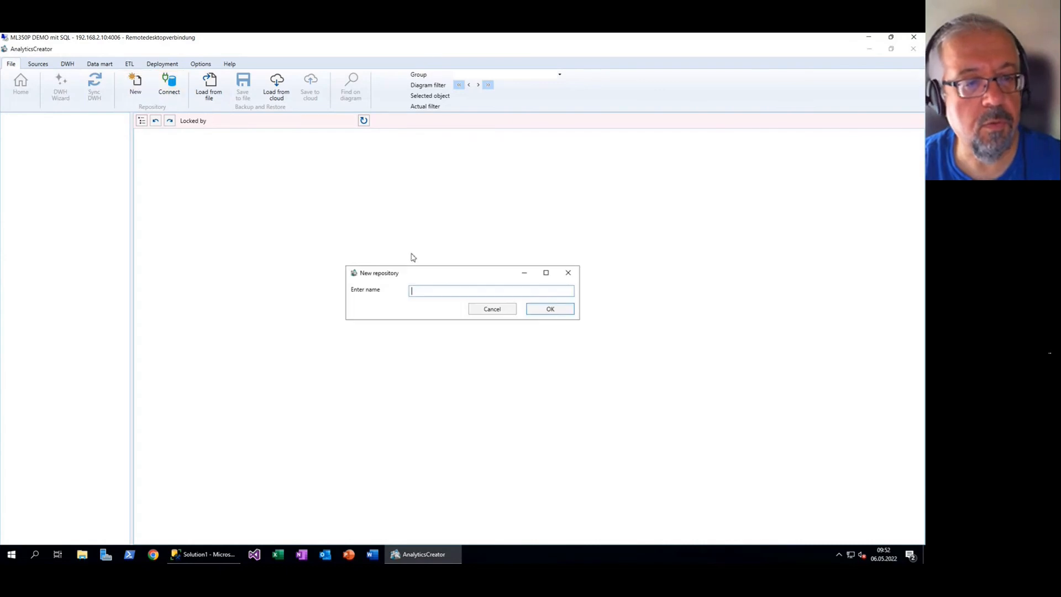
type("Test")
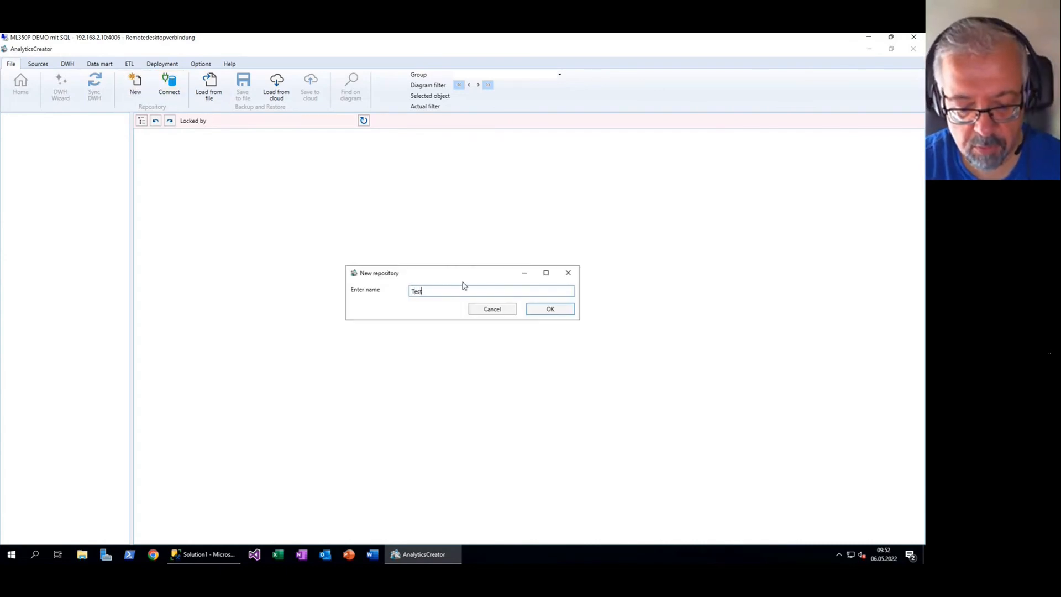
type("Azure")
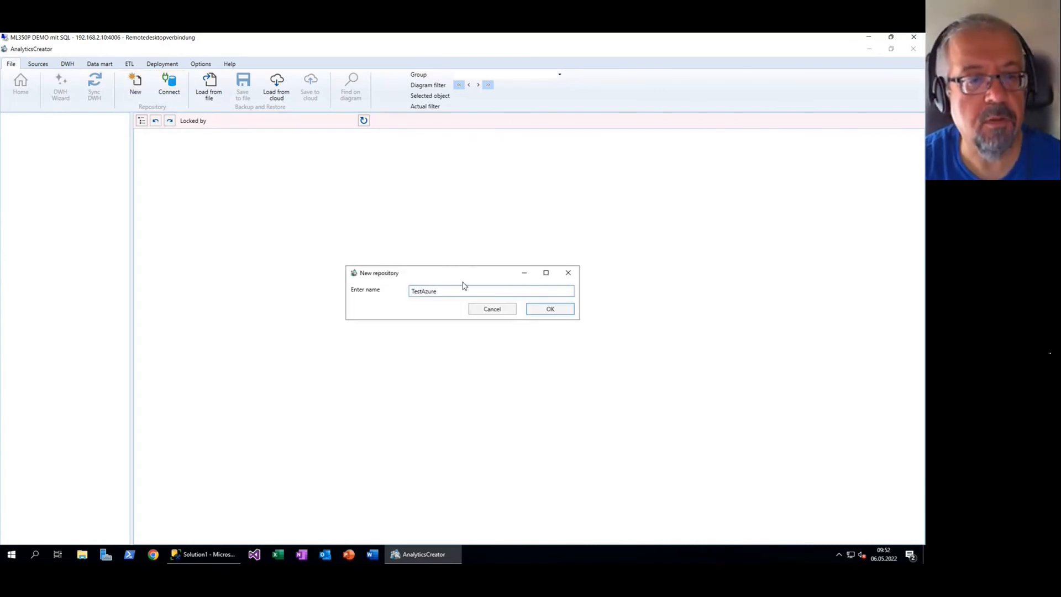
key("Return")
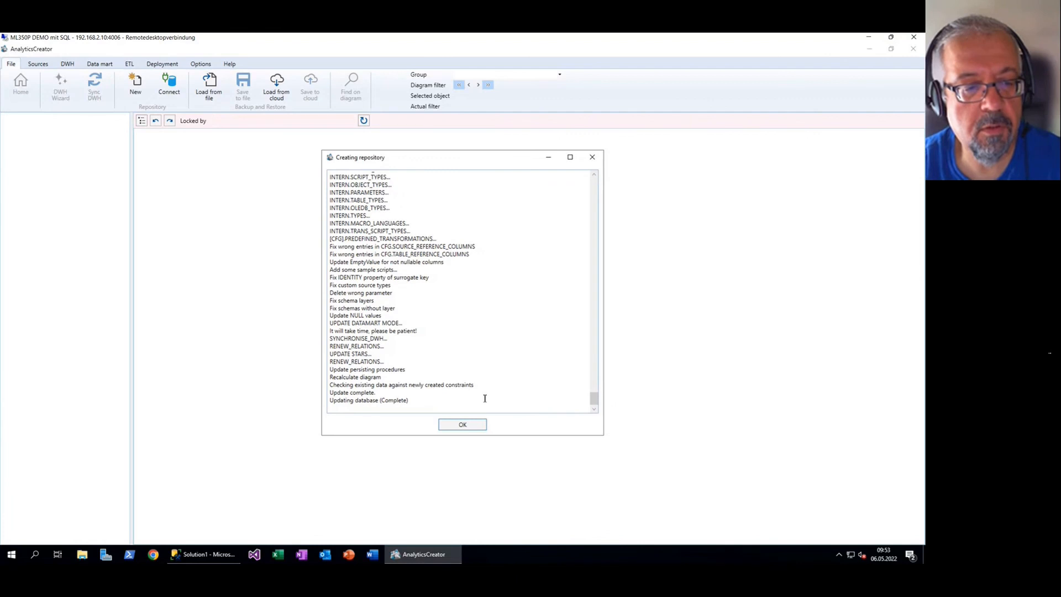
left_click(464, 425)
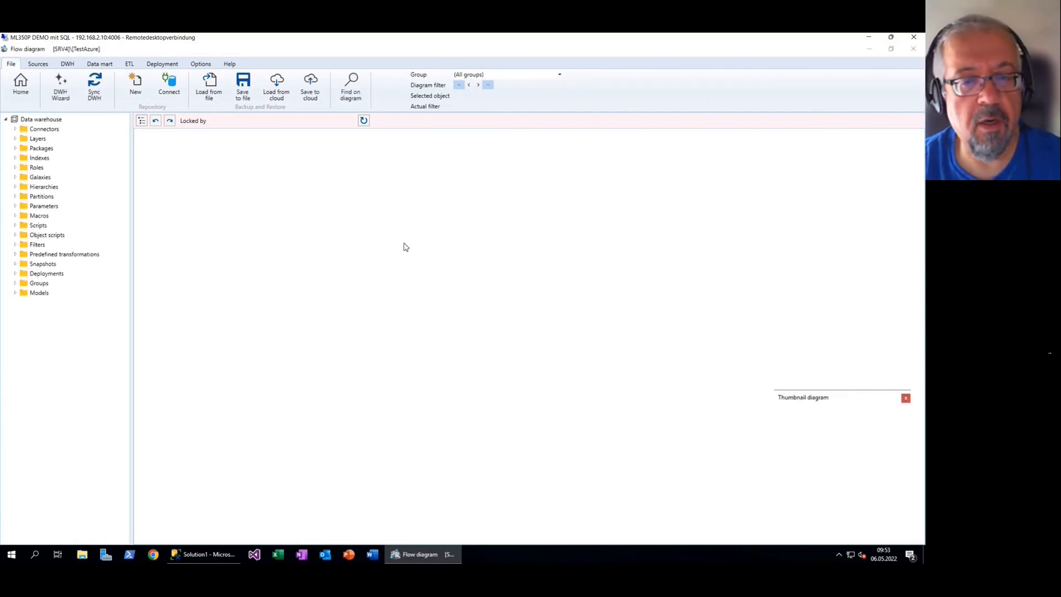
Close the thumbnail diagram and add a connector named AV under Connectors, reviewing connector types
left_click(905, 398)
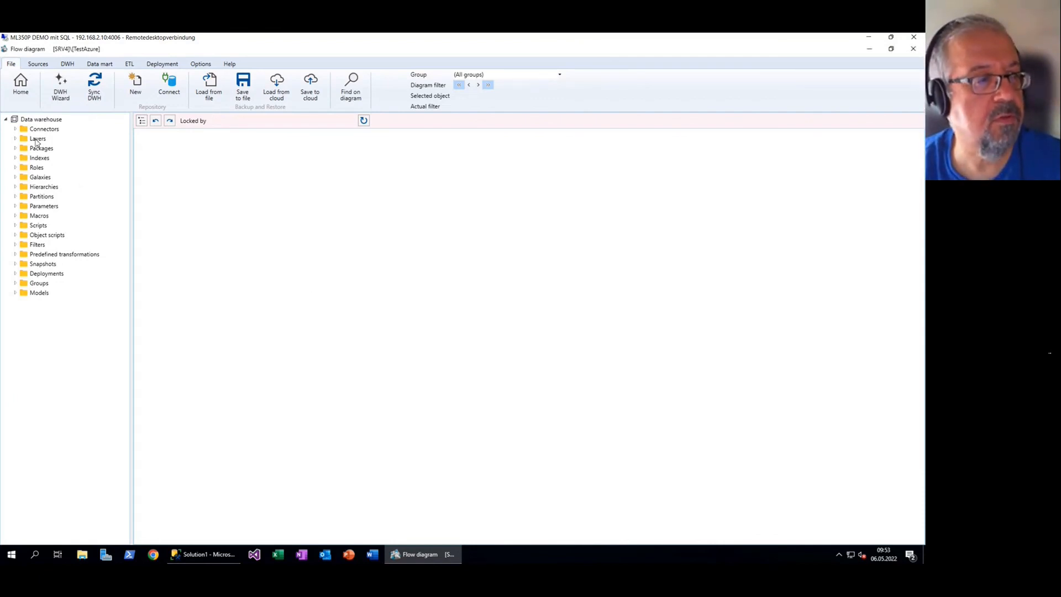
left_click(52, 132)
right_click(52, 132)
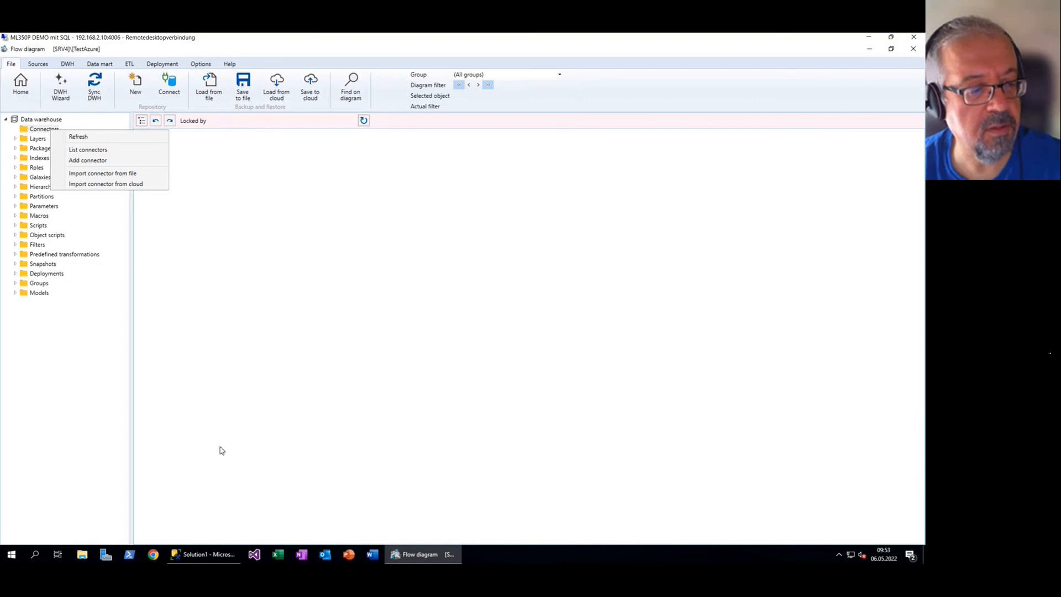
left_click(231, 474)
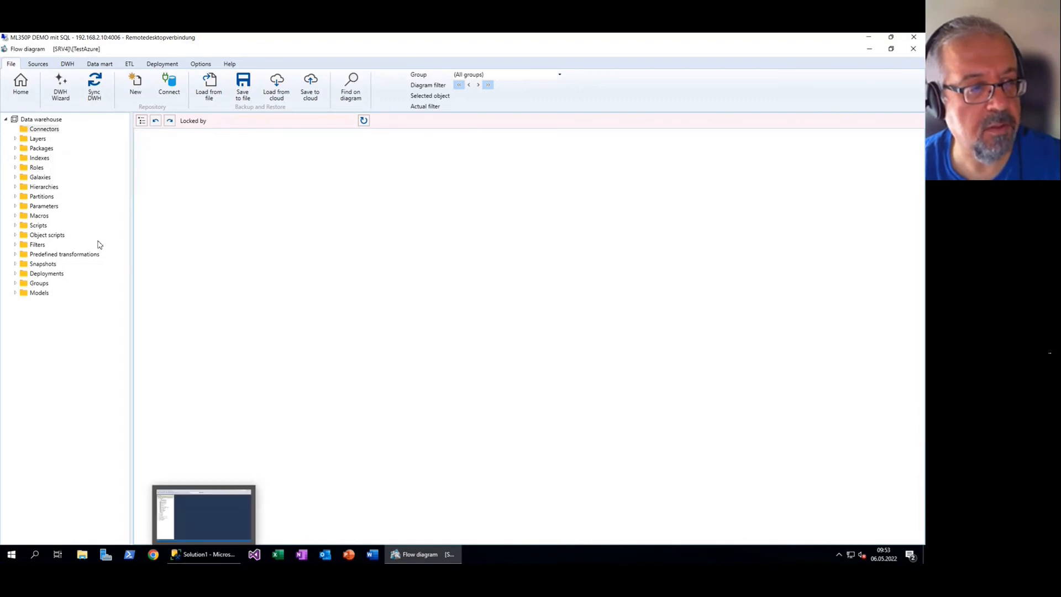
right_click(50, 131)
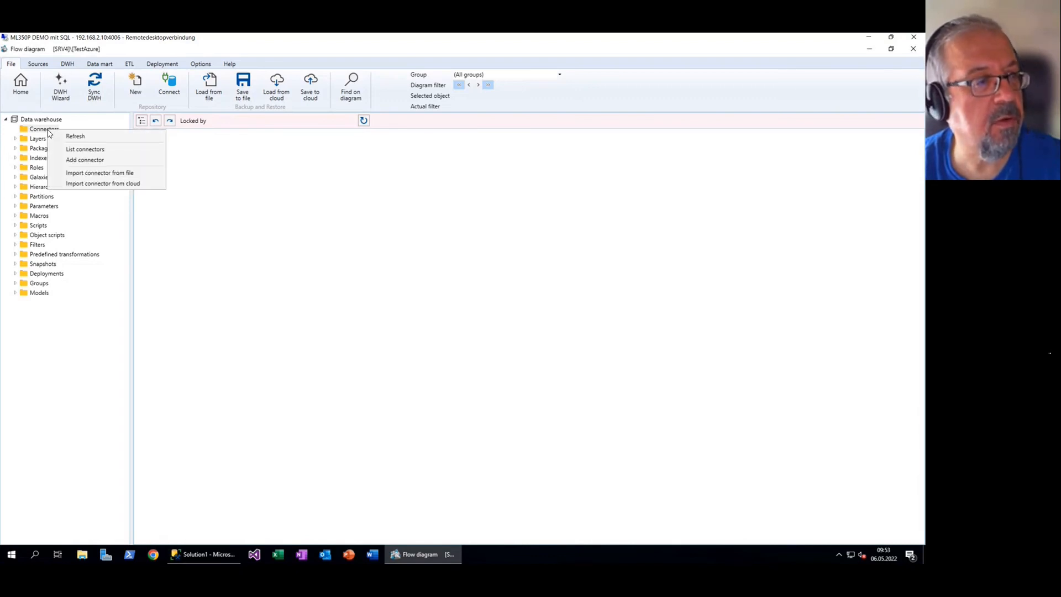
left_click(91, 161)
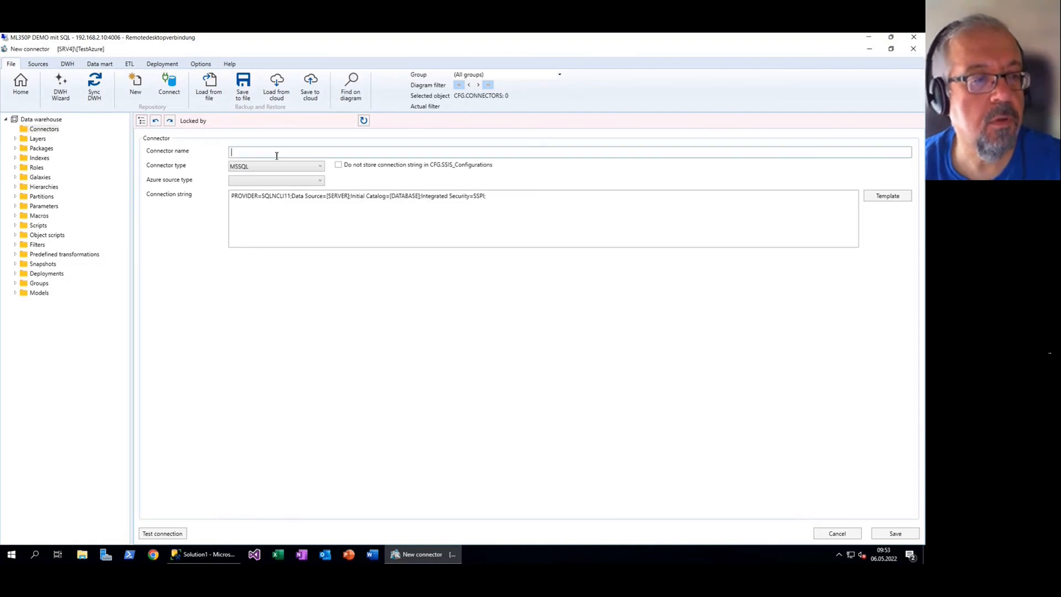
type("AV")
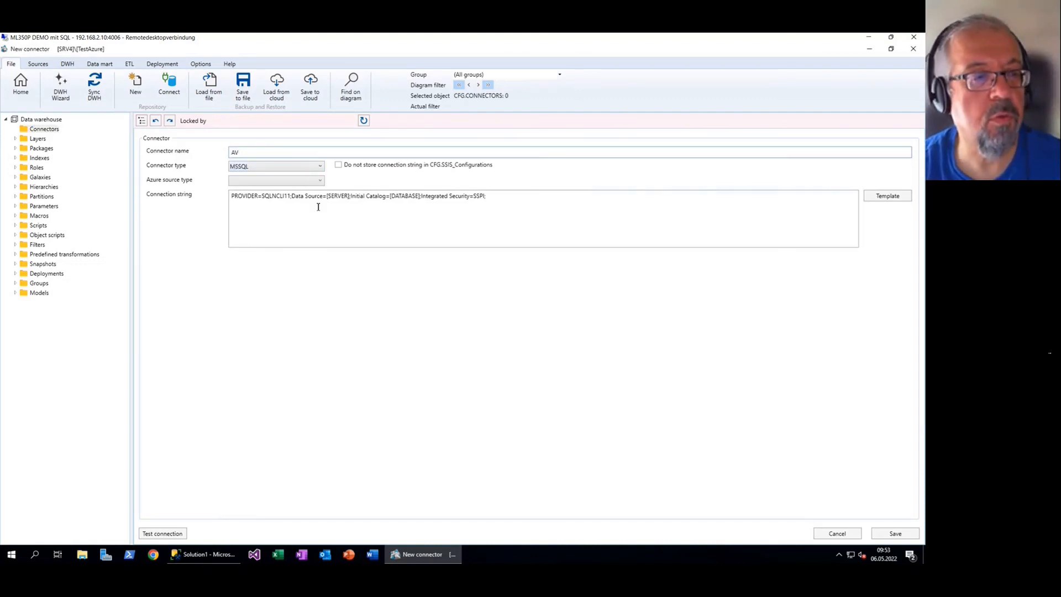
left_click_drag(327, 197, 350, 198)
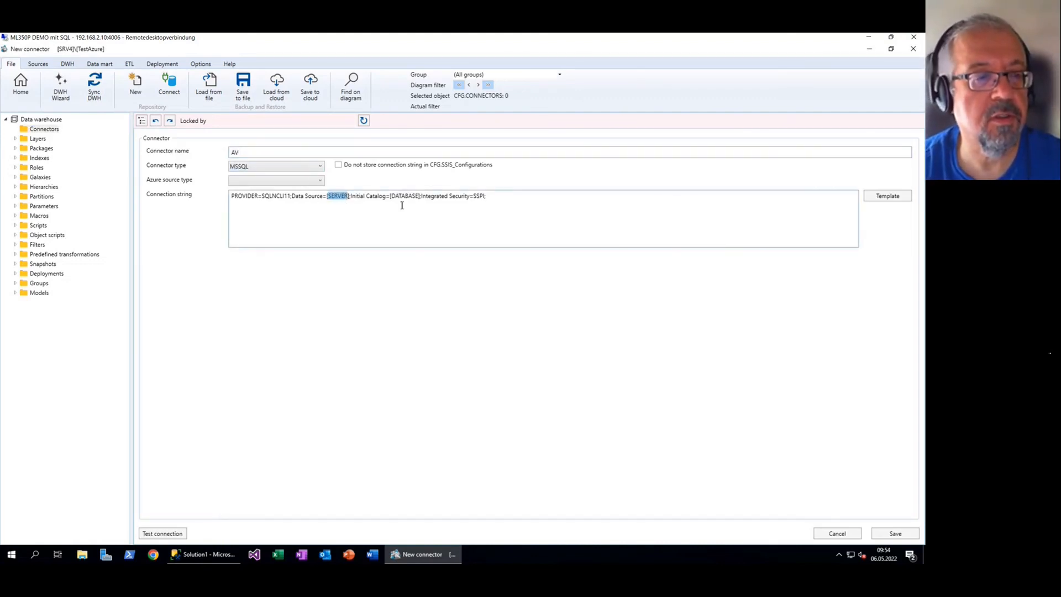
left_click(321, 167)
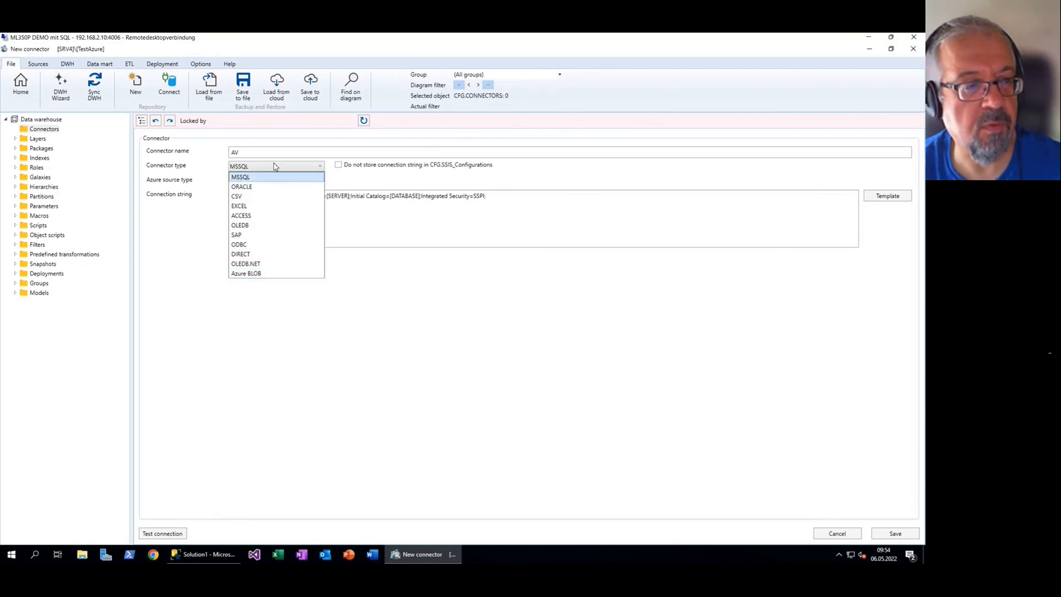
Keep MSSQL and set the AV connection string to server SRV4, database AdventureWorks216
left_click(404, 280)
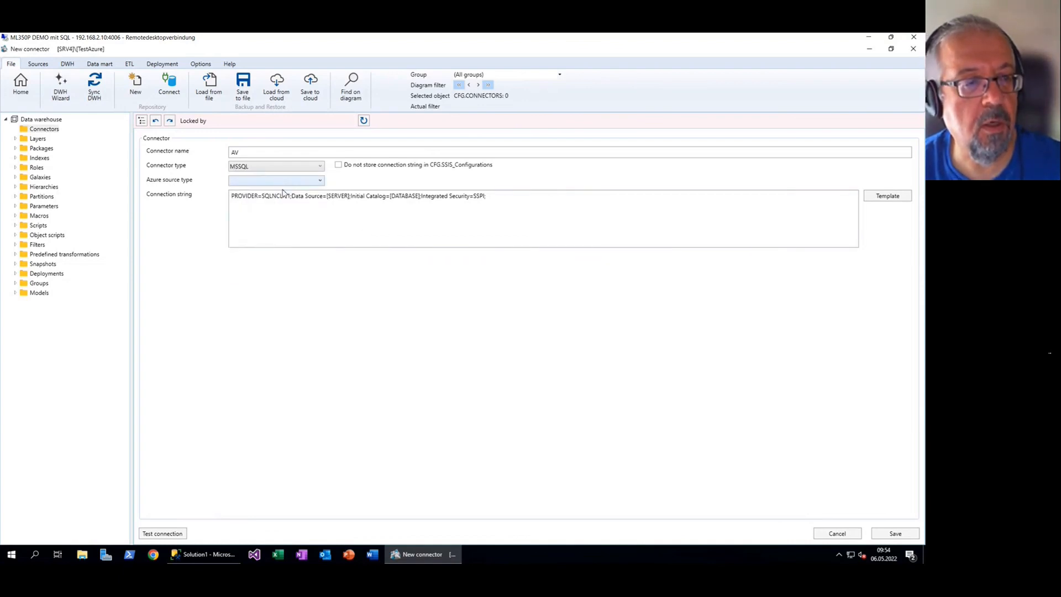
left_click_drag(327, 196, 350, 197)
key("Delete")
type("SRV")
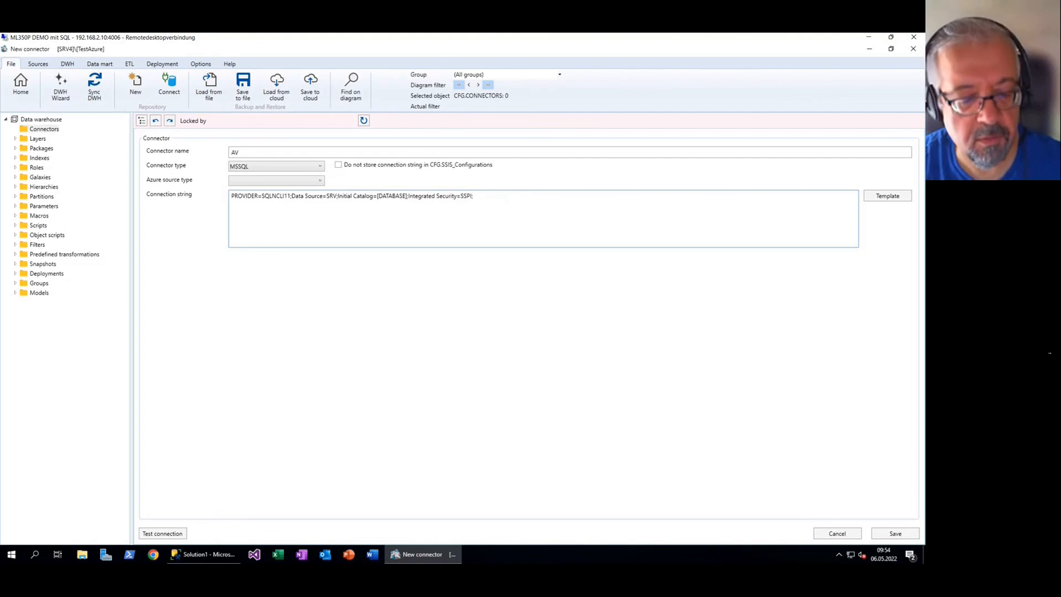
type("4")
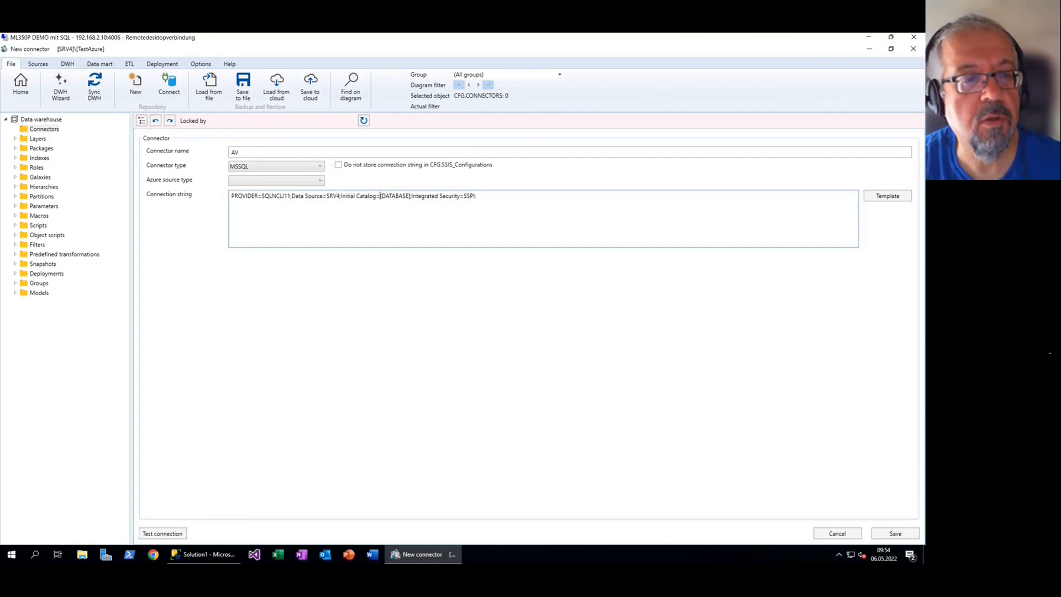
left_click_drag(380, 196, 410, 196)
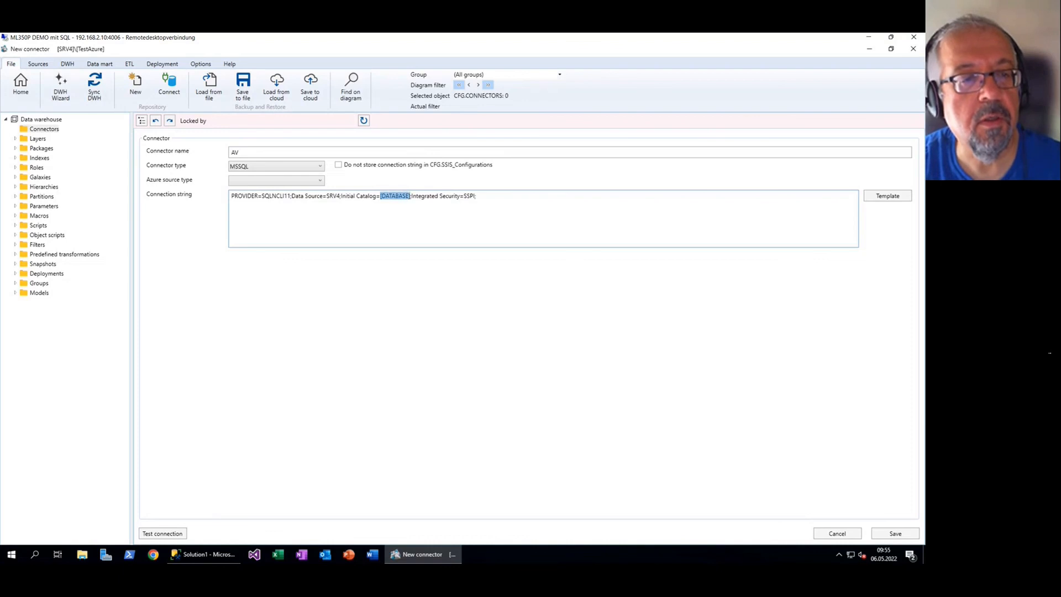
type("AdventureWorks216")
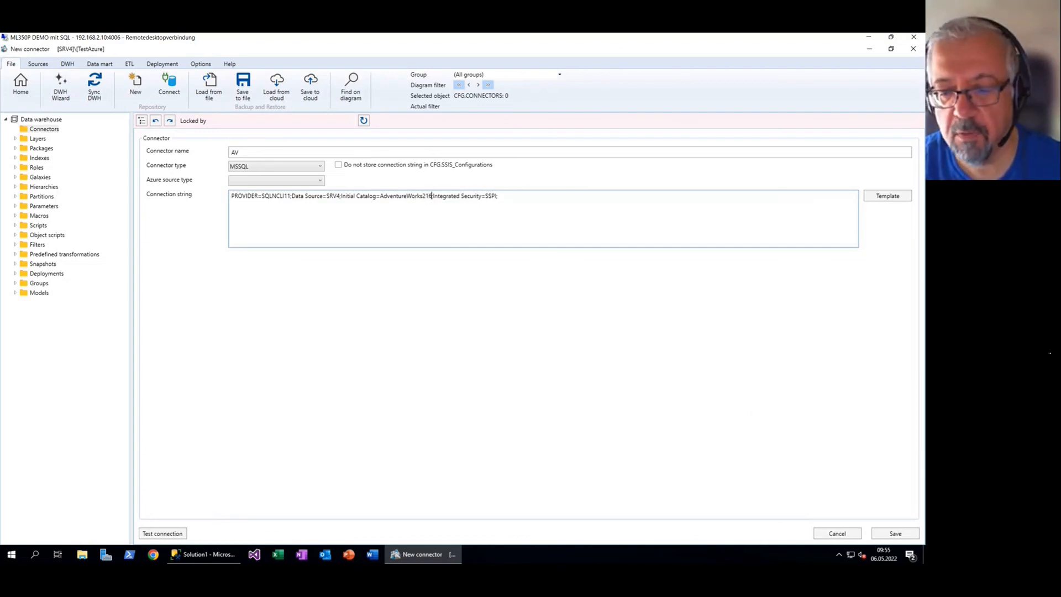
Save the AV connector and test its connection, acknowledging the login failure
left_click(895, 533)
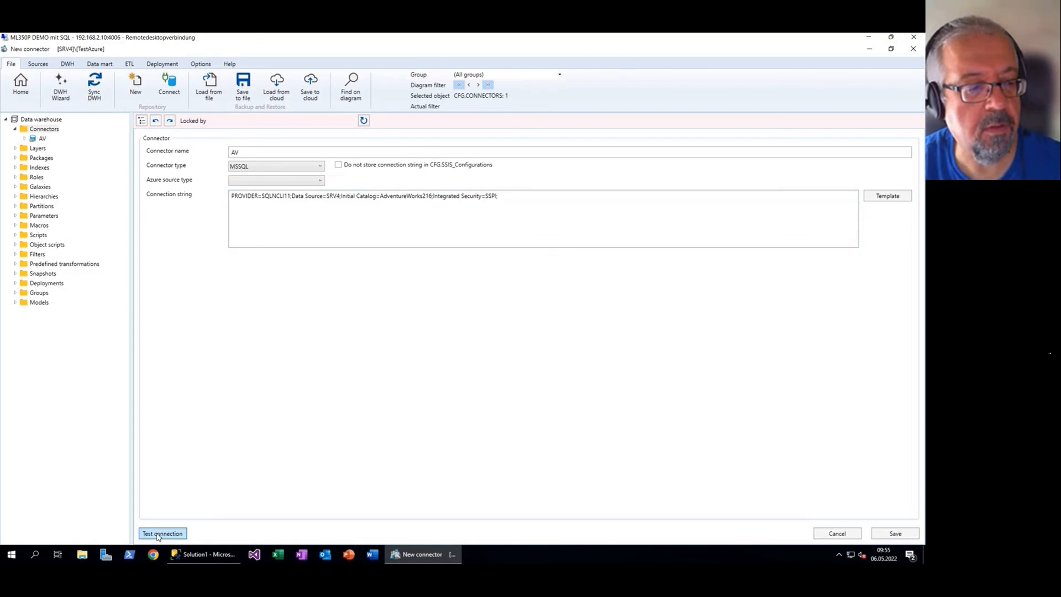
left_click(158, 534)
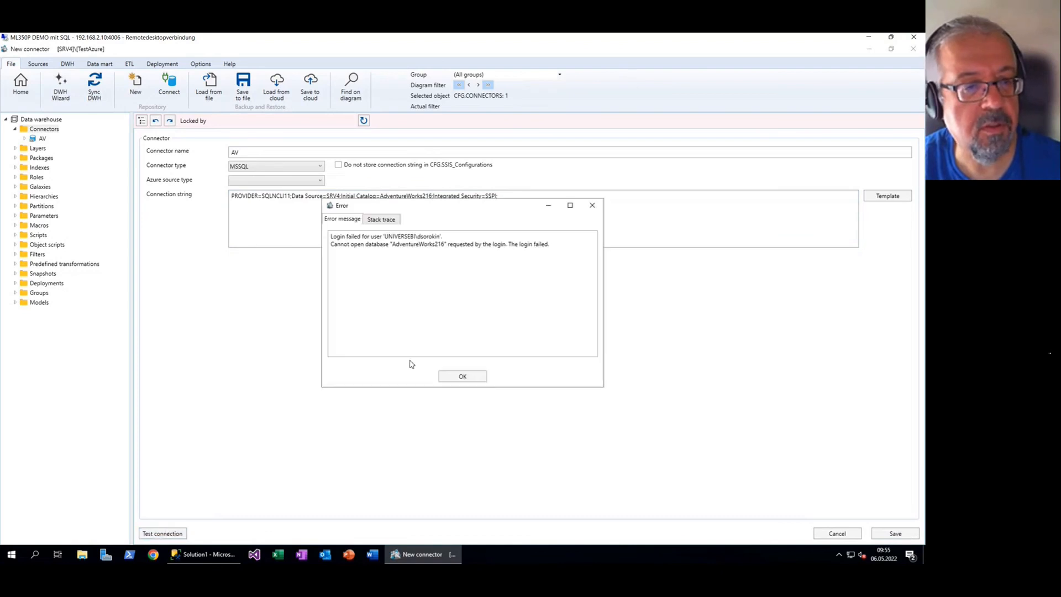
left_click(467, 380)
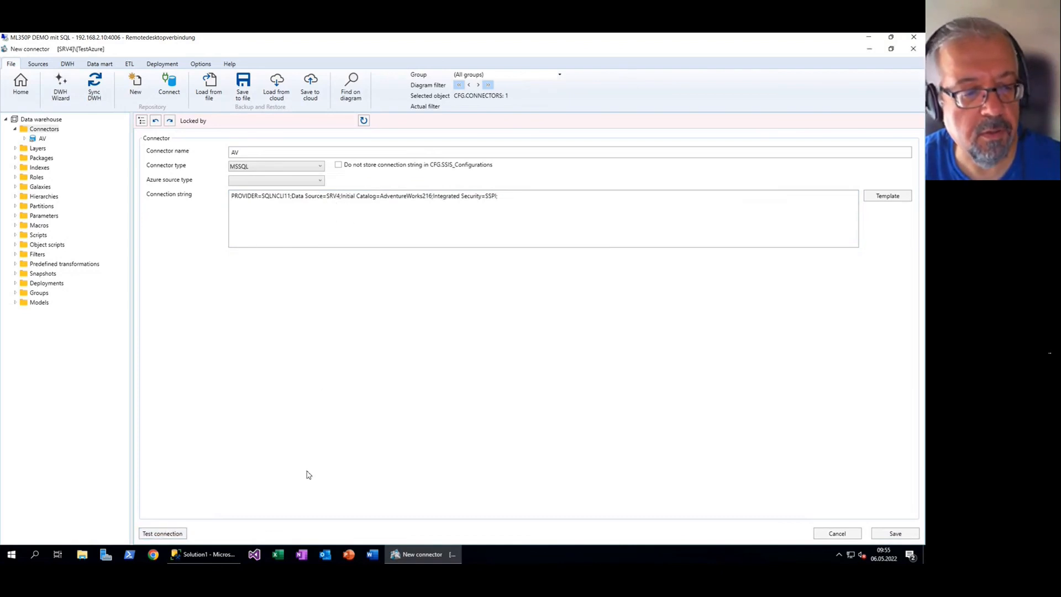
left_click(203, 555)
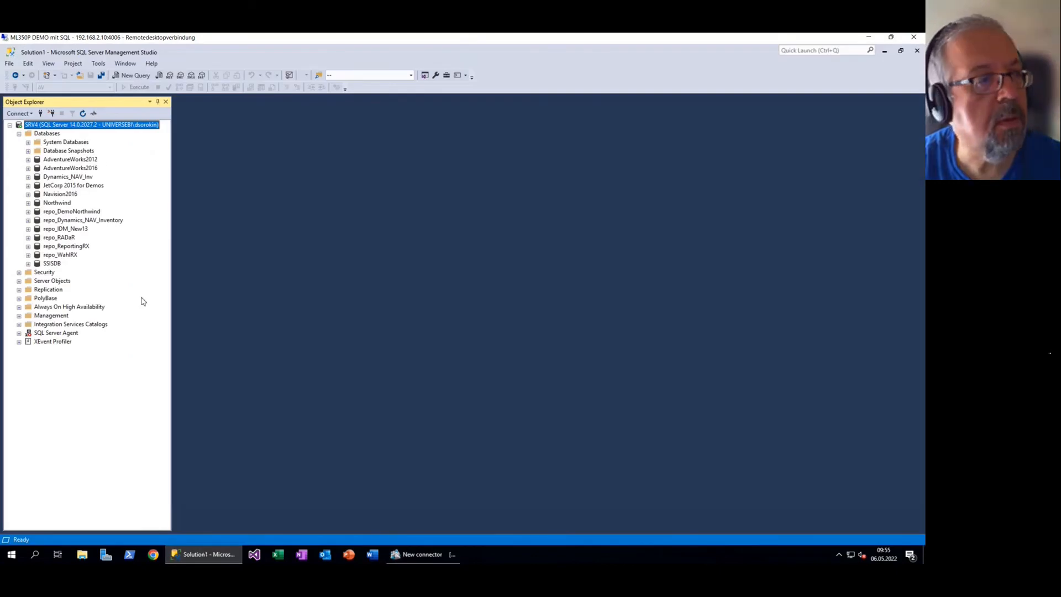
left_click(90, 170)
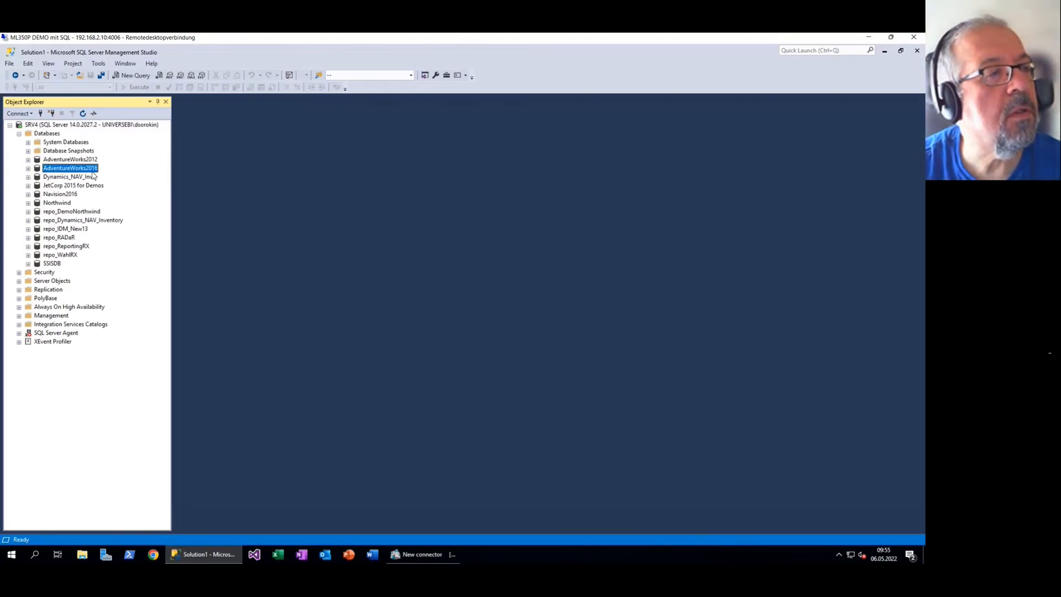
left_click(93, 171)
key("ctrl+c")
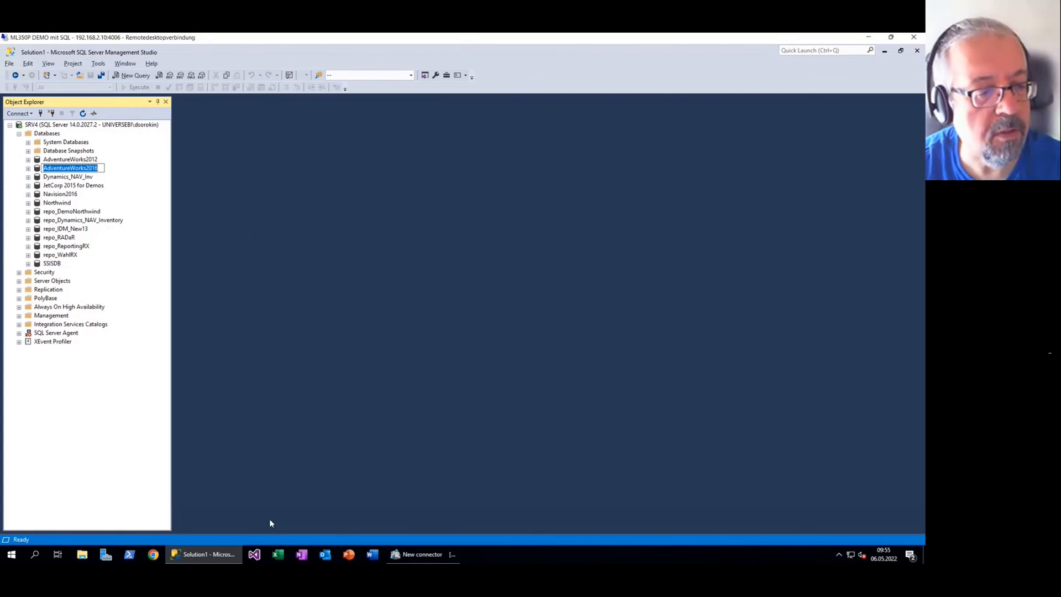
left_click(422, 554)
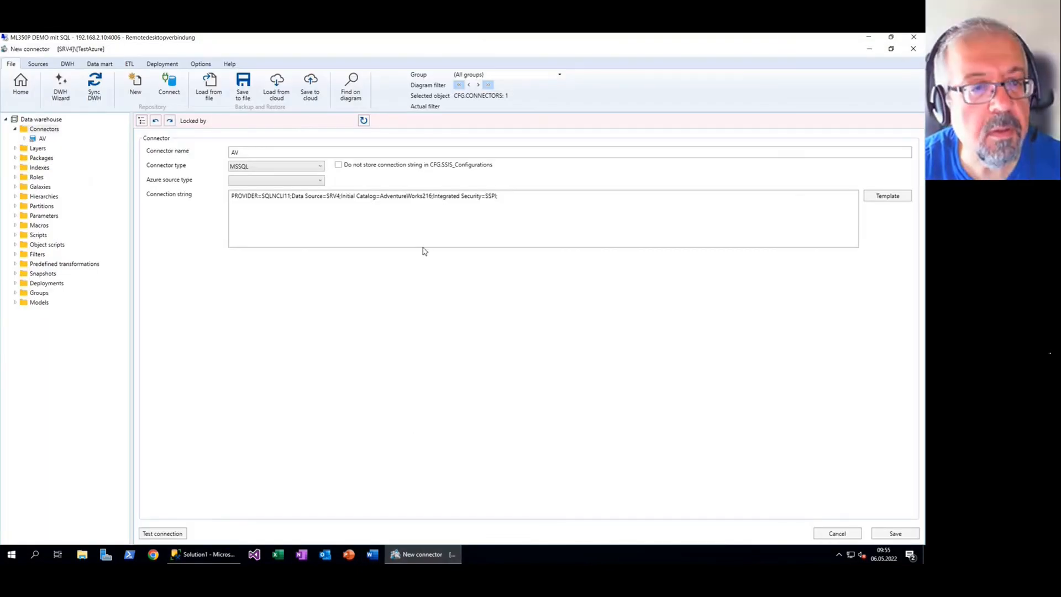
Correct the database name to AdventureWorks2016 and confirm the connection test succeeds
double_click(402, 196)
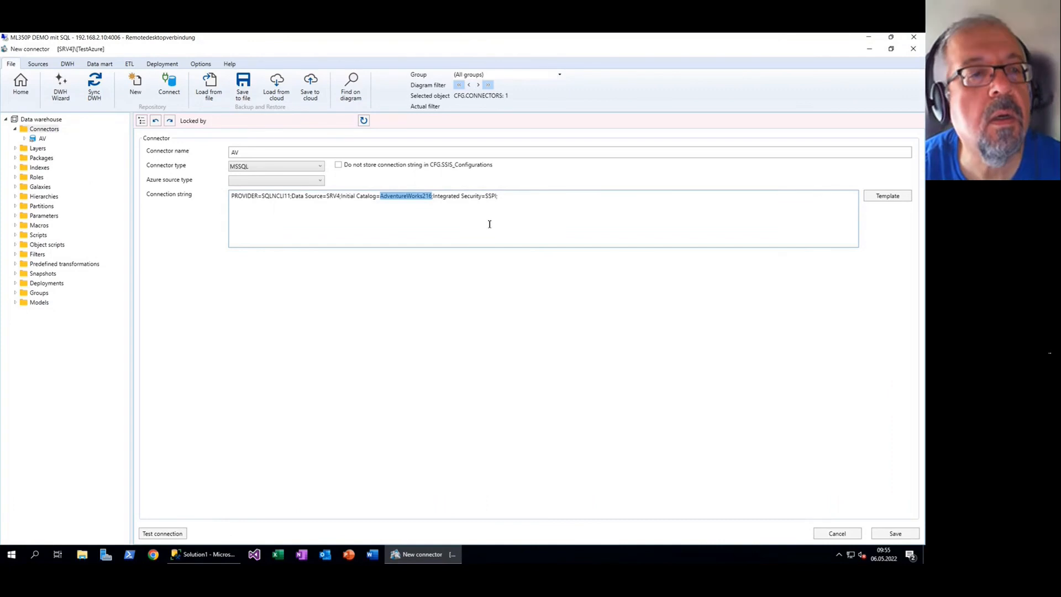
key("ctrl+v")
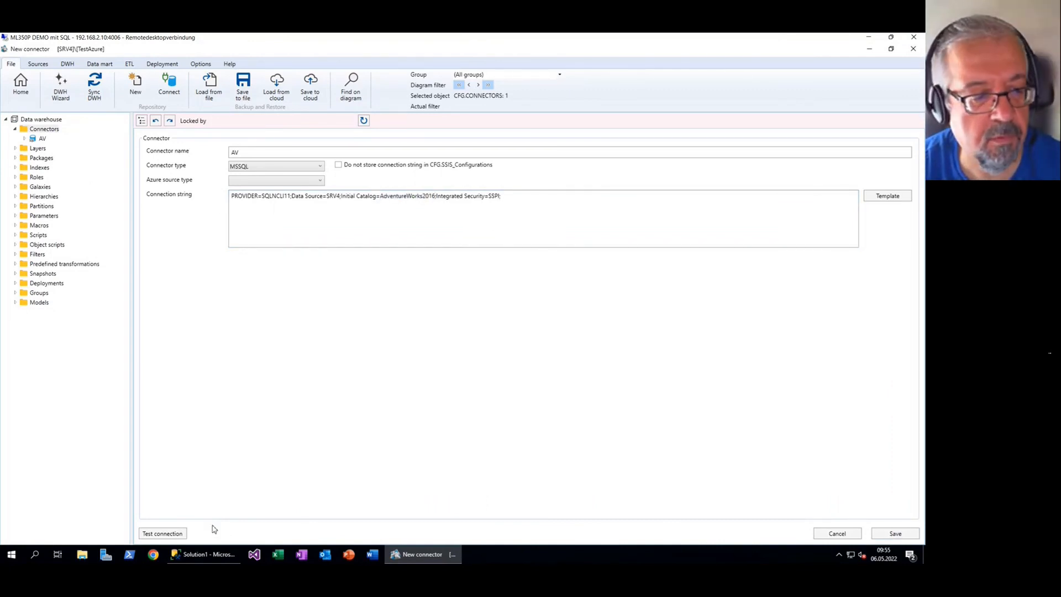
left_click(174, 534)
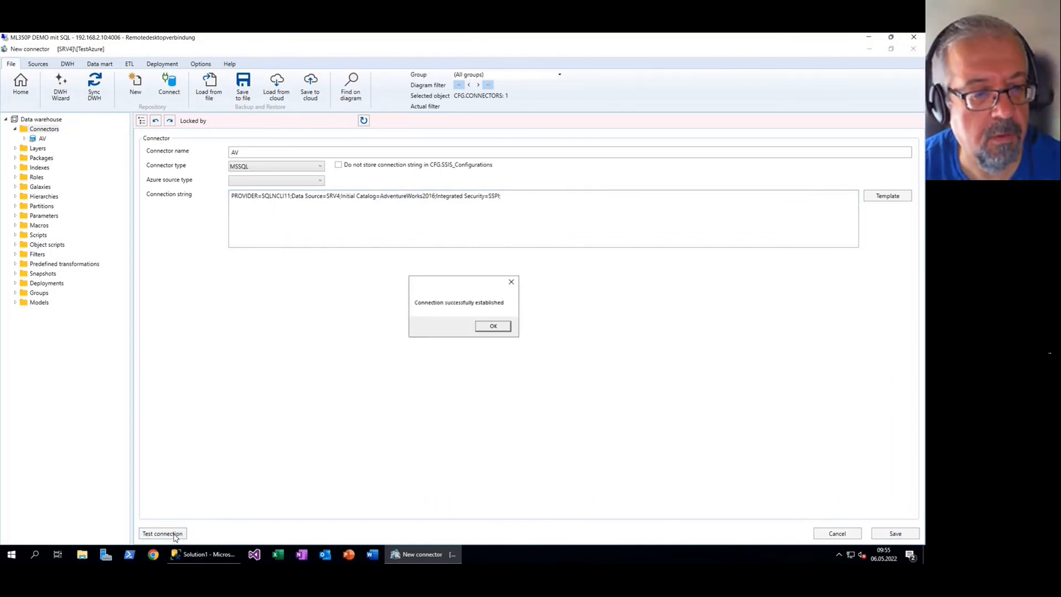
left_click(494, 329)
Return to the flow diagram and expand the AV connector in the tree
left_click(20, 86)
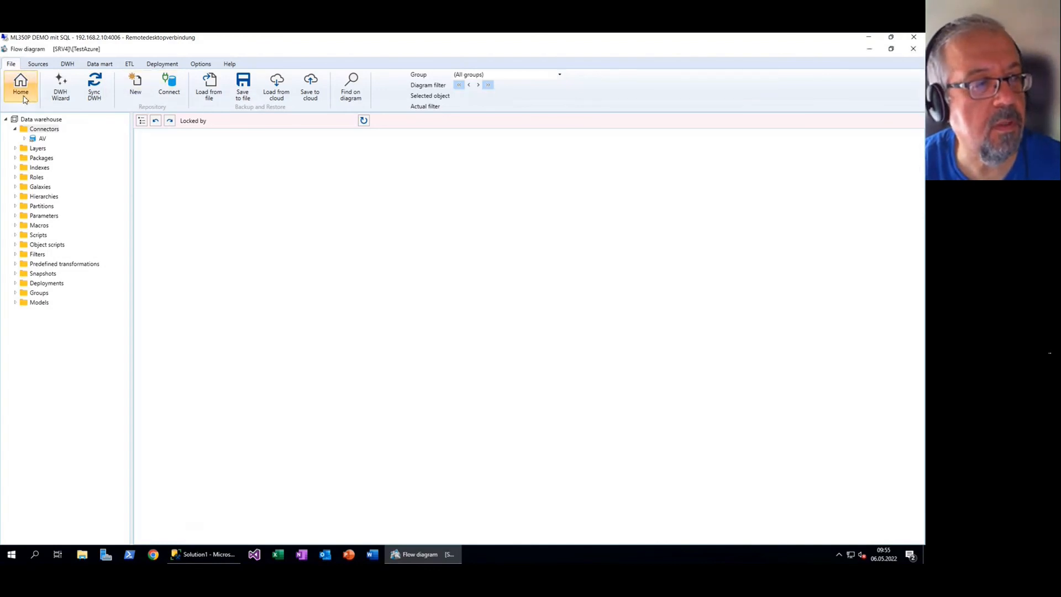
left_click(41, 139)
left_click(25, 138)
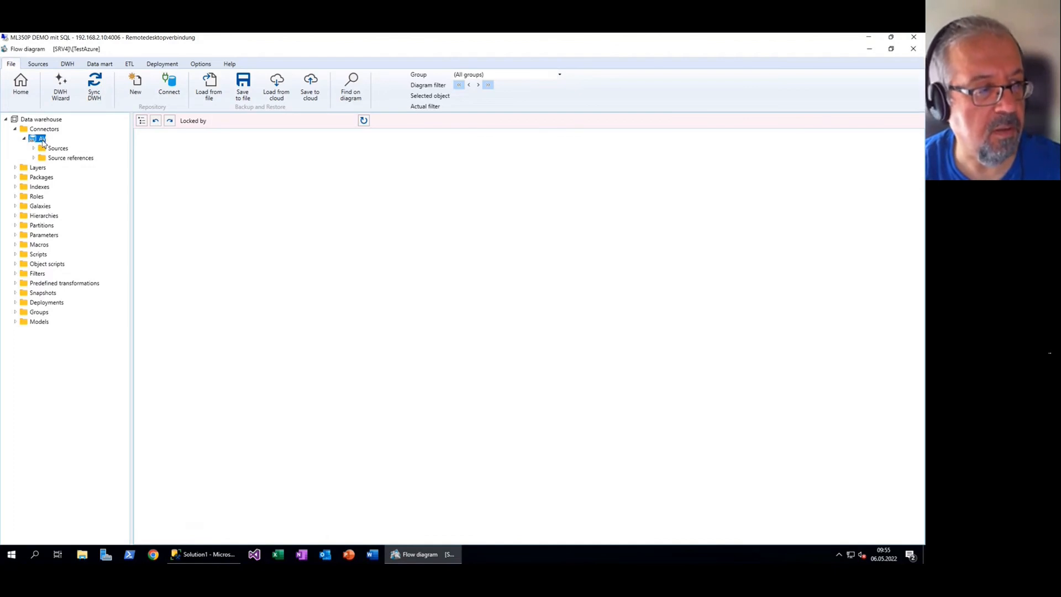
Launch the DWH Wizard on AV and add HumanResources tables Department through Shift
right_click(43, 143)
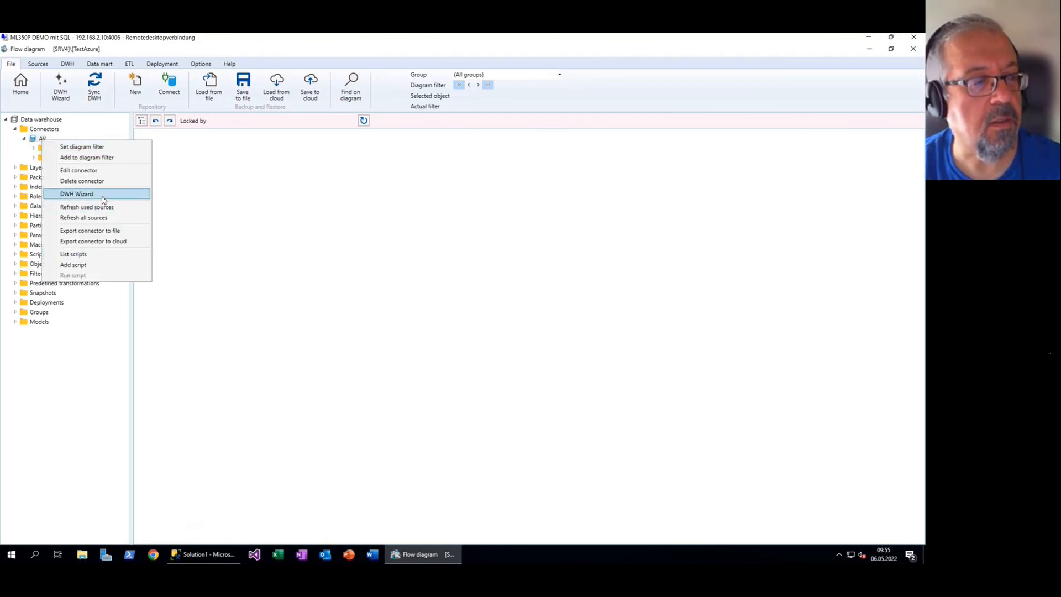
left_click(103, 197)
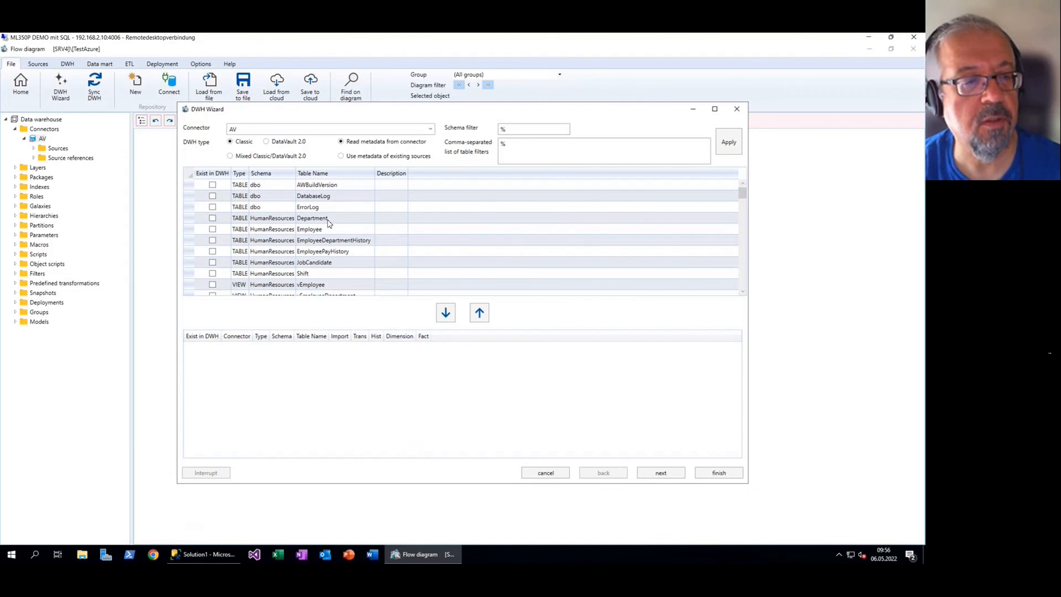
left_click(329, 221)
left_click(348, 275, "shift")
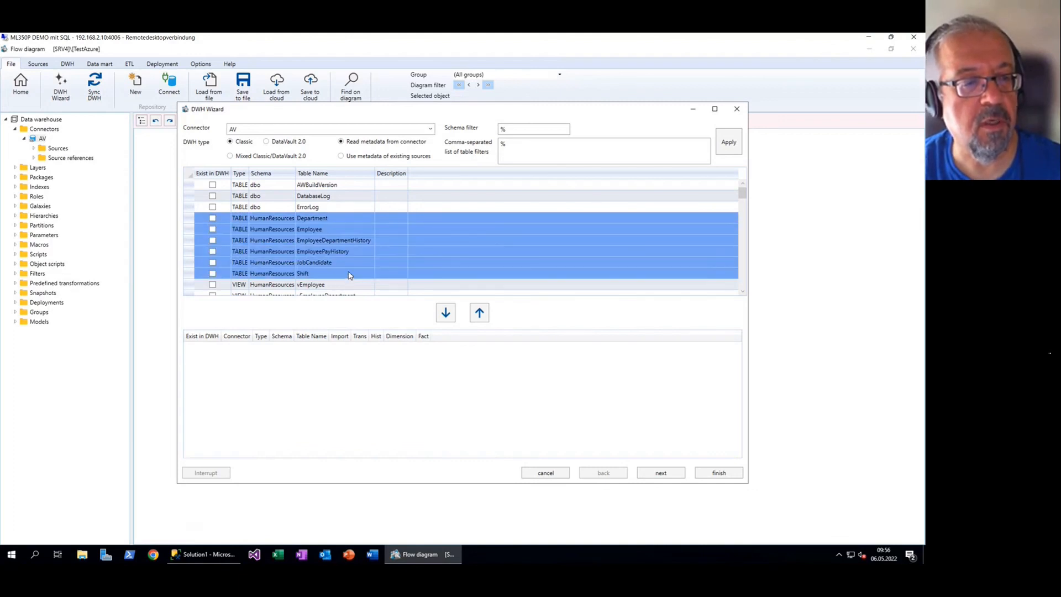
scroll(358, 256, "down", 1)
scroll(358, 257, "up", 1)
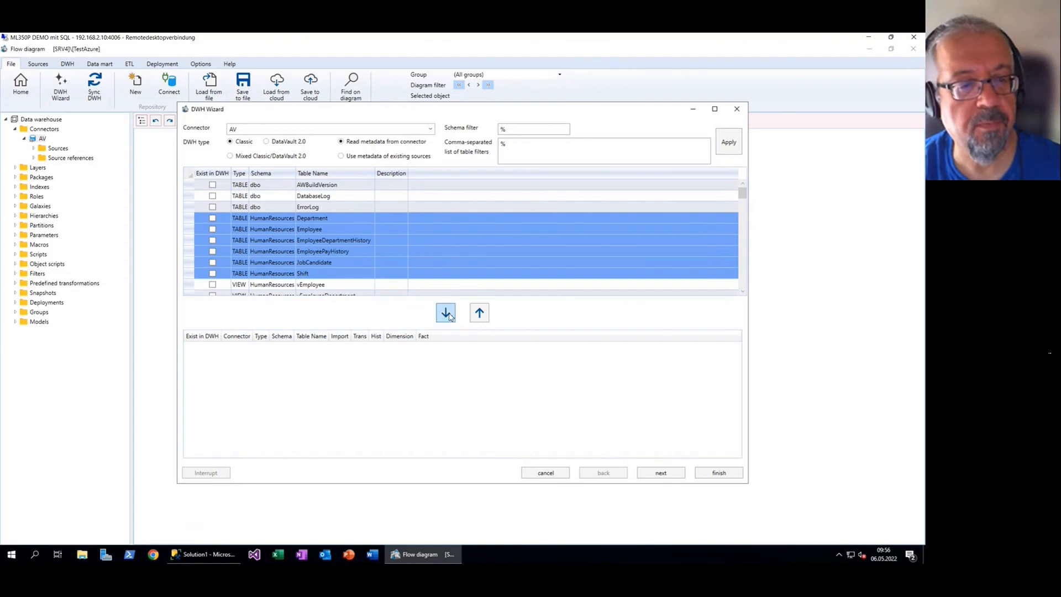
left_click(445, 313)
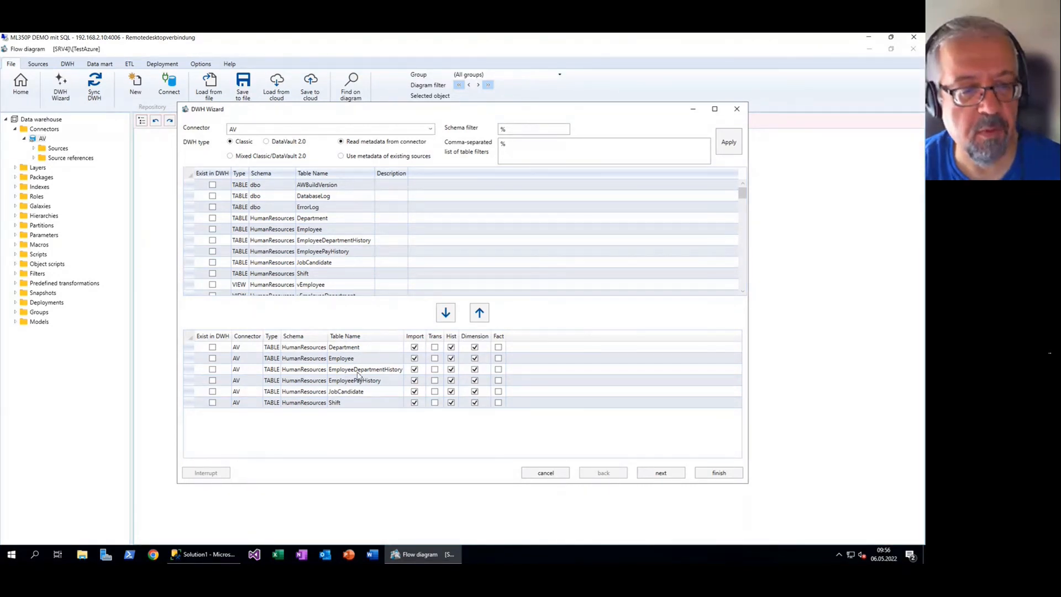
Mark EmployeeDepartmentHistory, EmployeePayHistory and JobCandidate as facts and continue
left_click(498, 370)
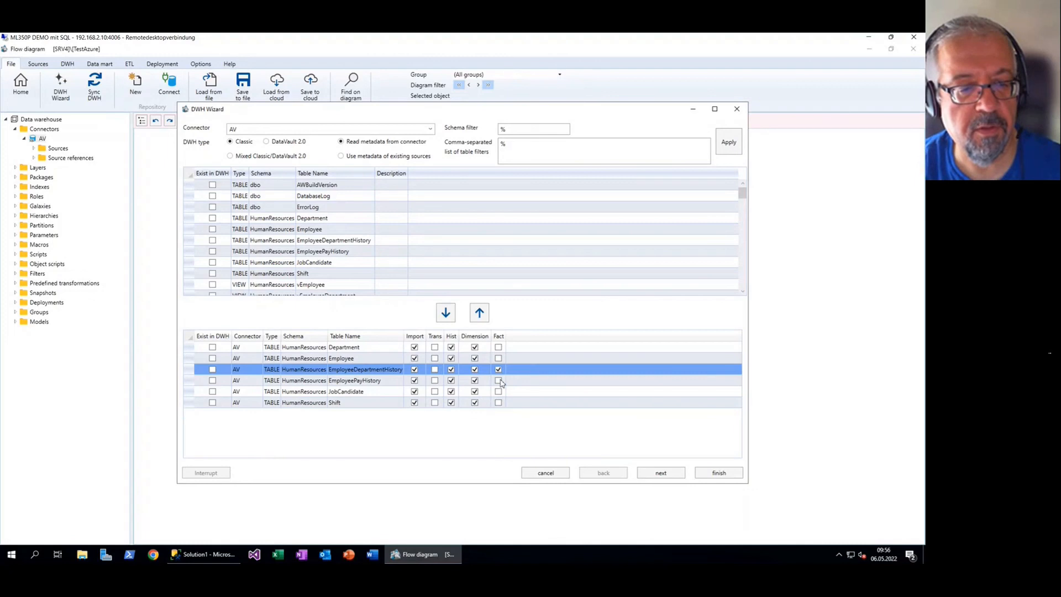
left_click(499, 380)
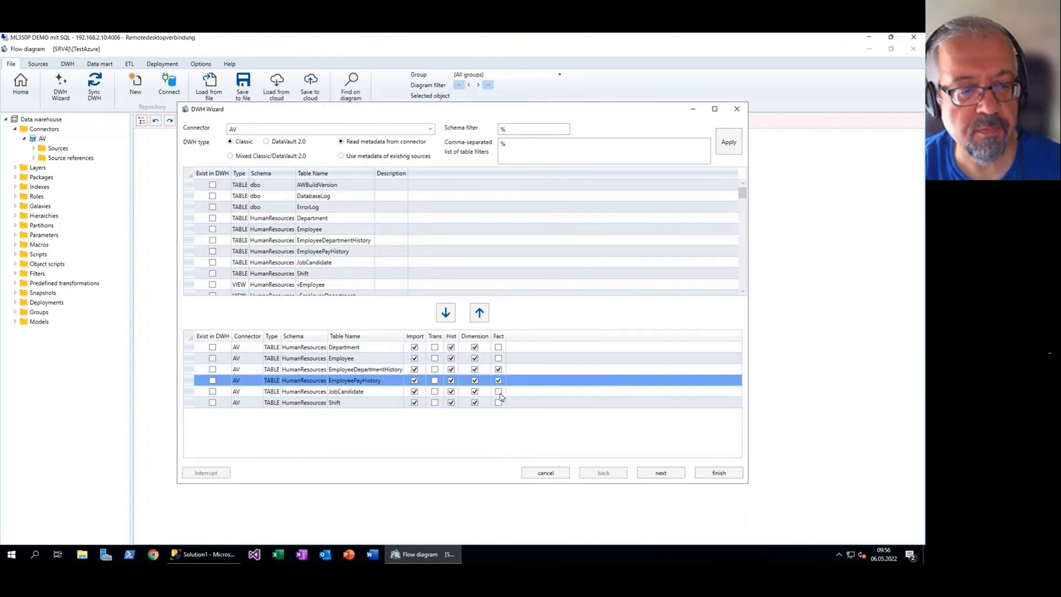
left_click(499, 392)
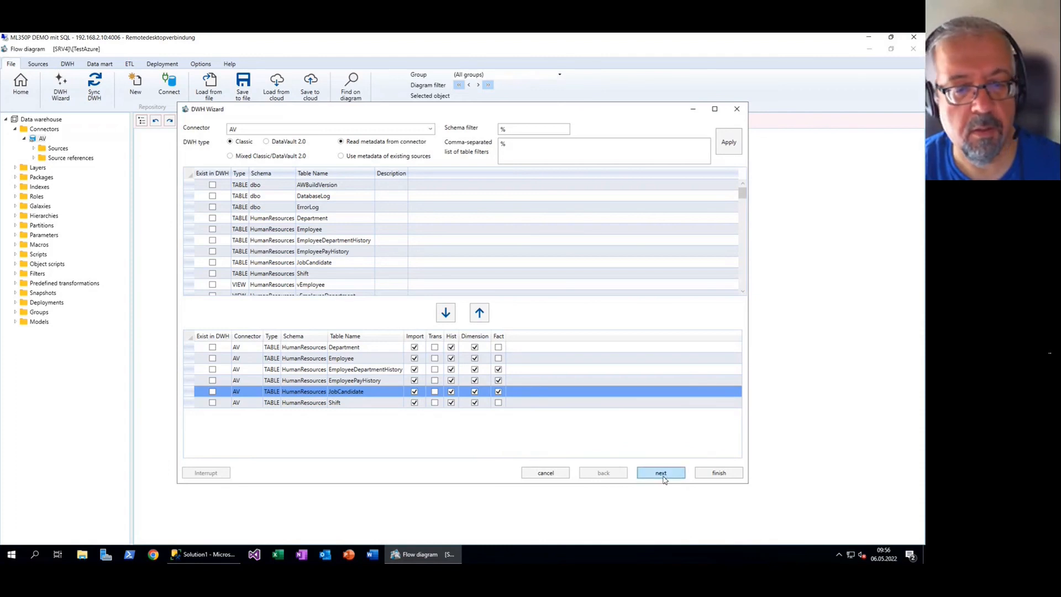
left_click(662, 474)
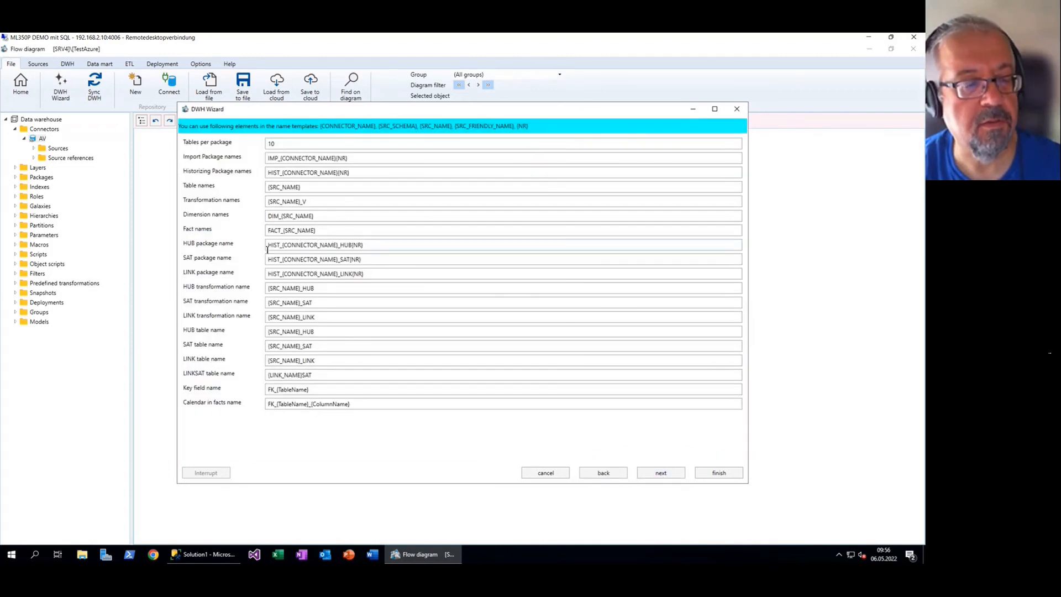
Leave the DIM_{SRC_NAME} and FACT_{SRC_NAME} name templates unchanged and move to the next page
left_click(282, 244)
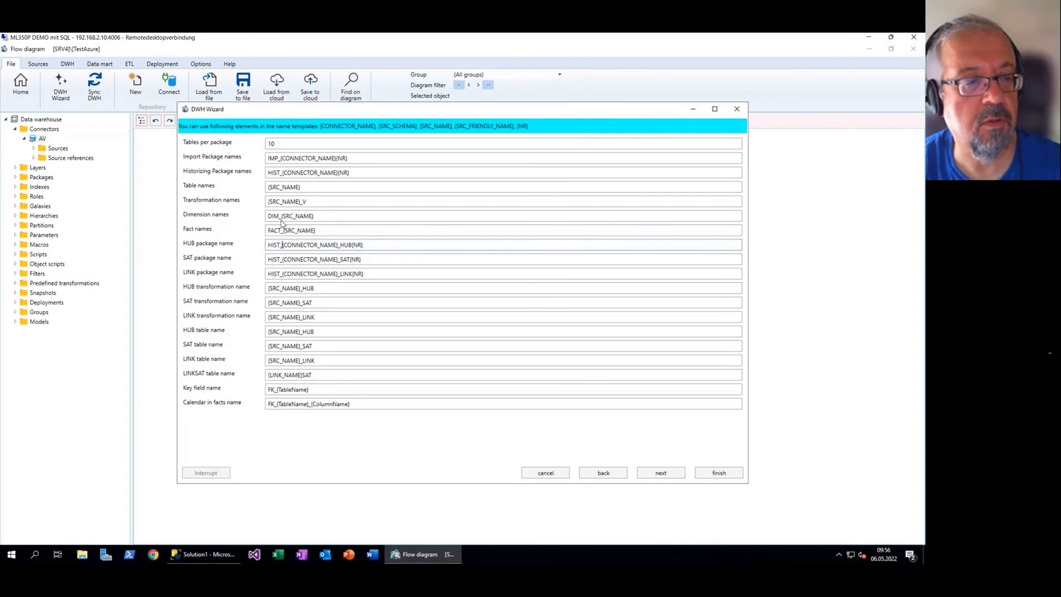
key("shift+Home")
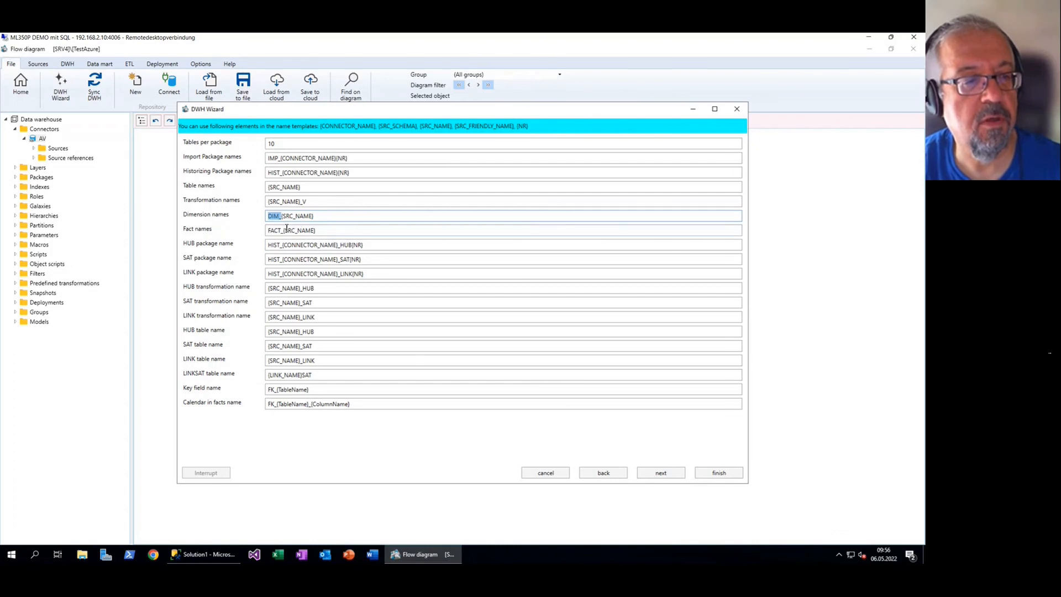
left_click(284, 231)
key("shift+Home")
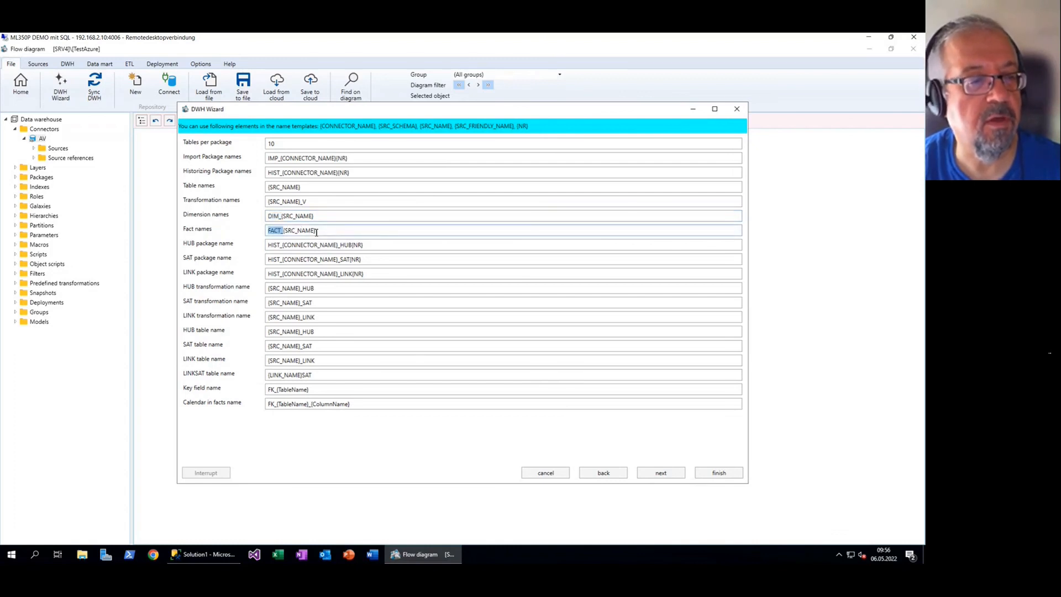
left_click(351, 231)
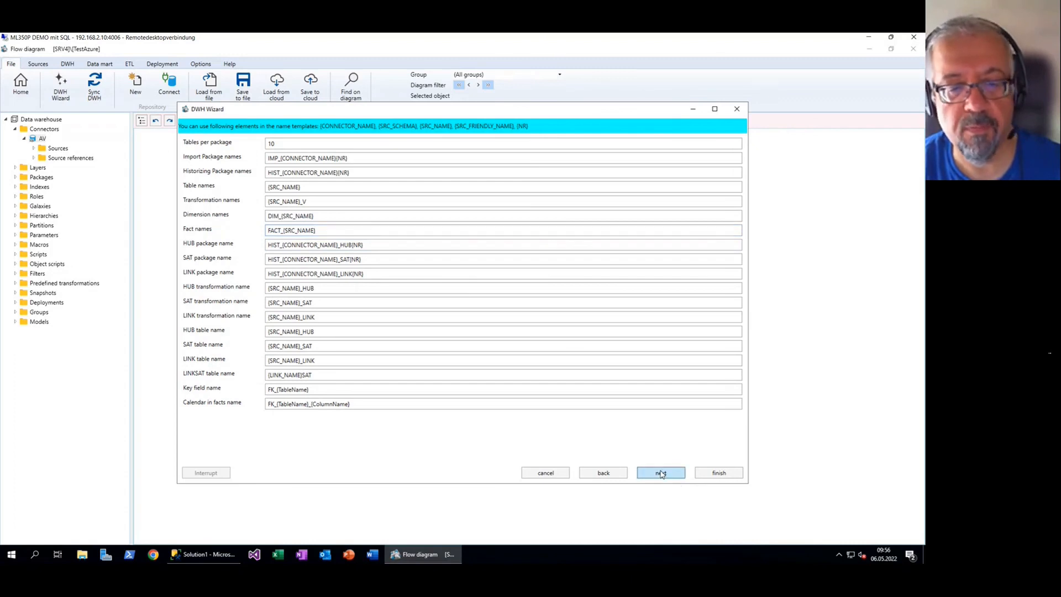
left_click(661, 473)
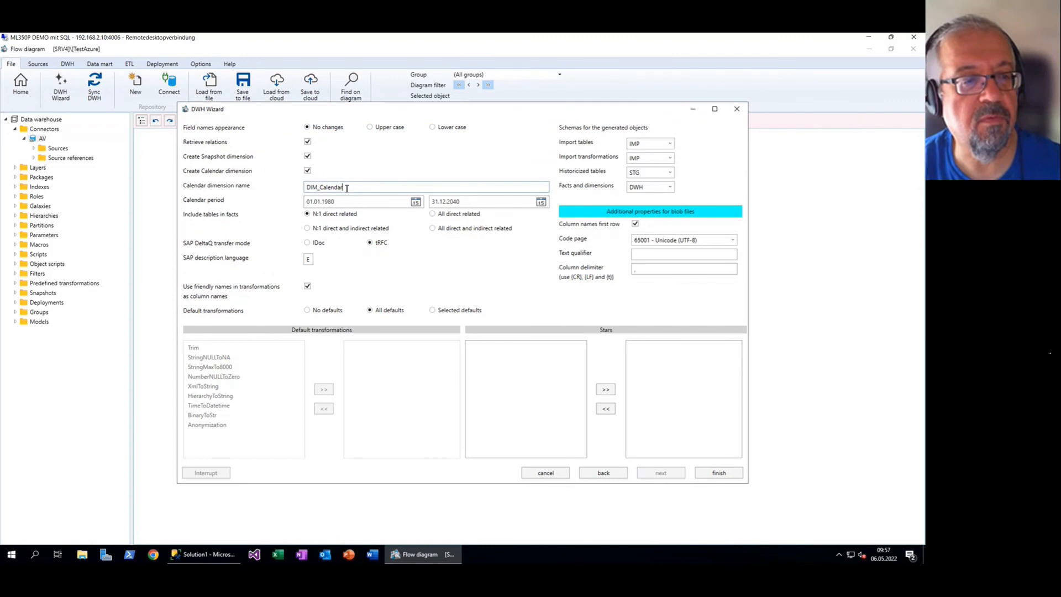
Set the calendar start to 01.01.1940 and finish the wizard to generate the warehouse
left_click(370, 203)
key("BackSpace")
key("BackSpace")
type("40")
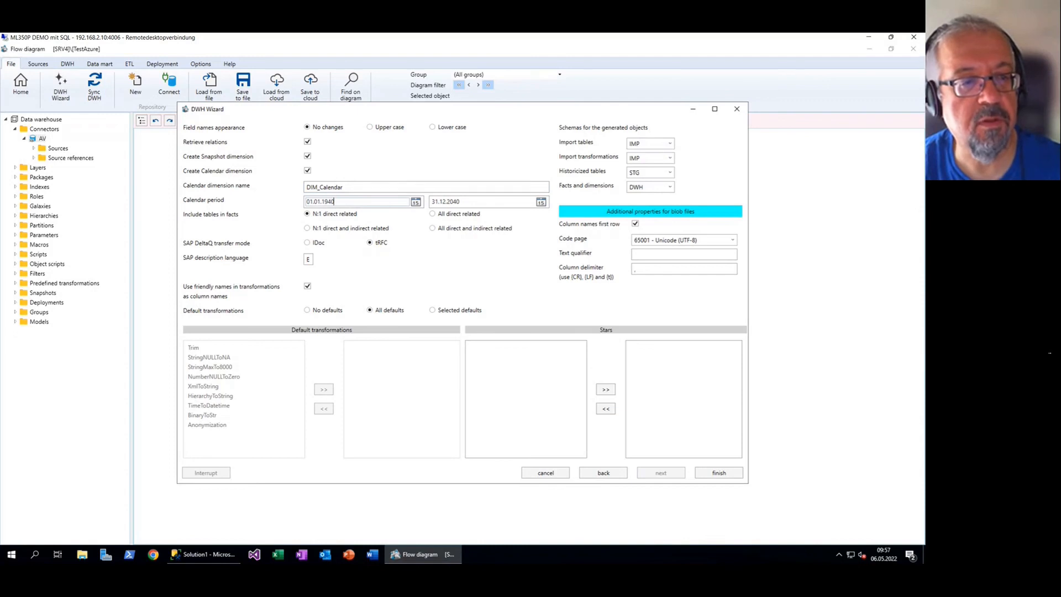
left_click(464, 203)
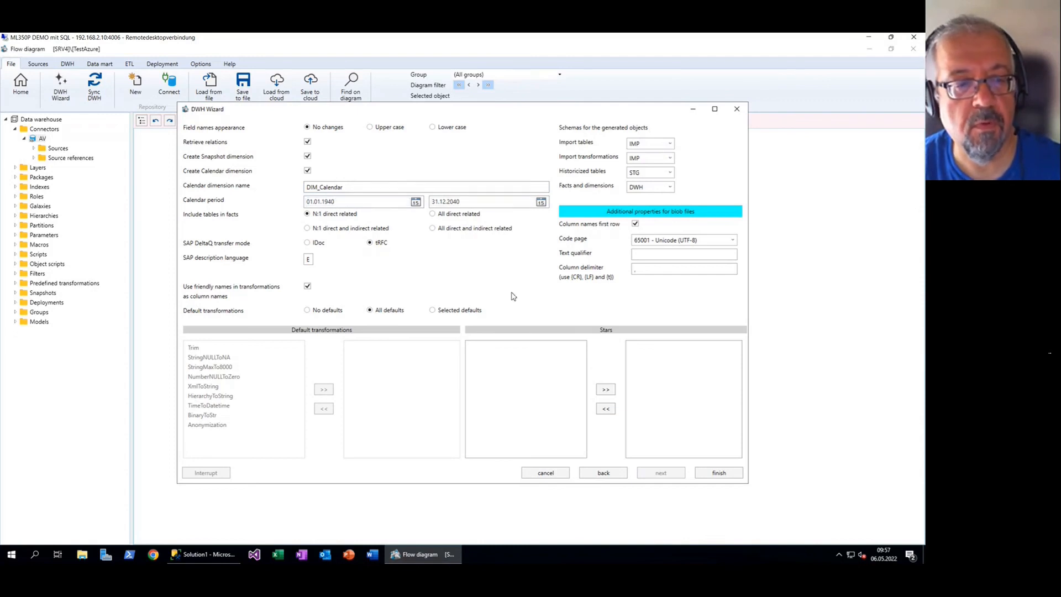
left_click(729, 476)
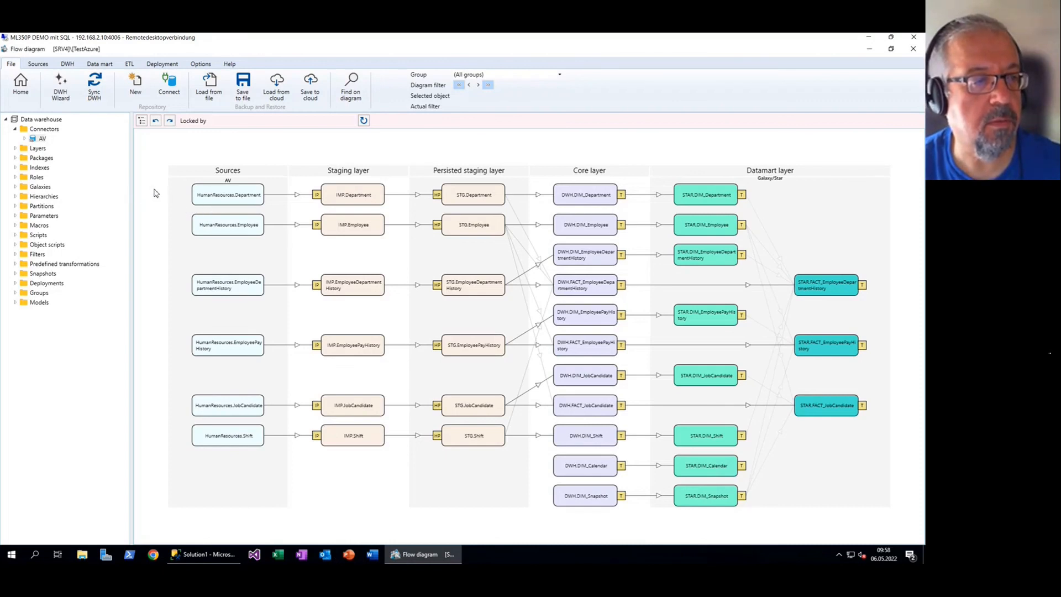
left_click(218, 198)
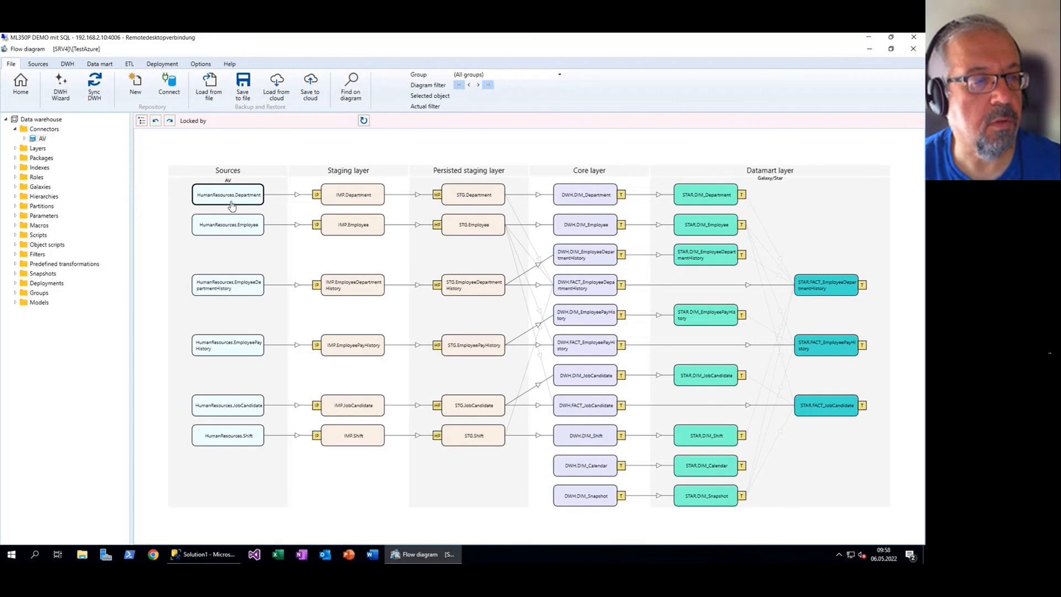
double_click(242, 201)
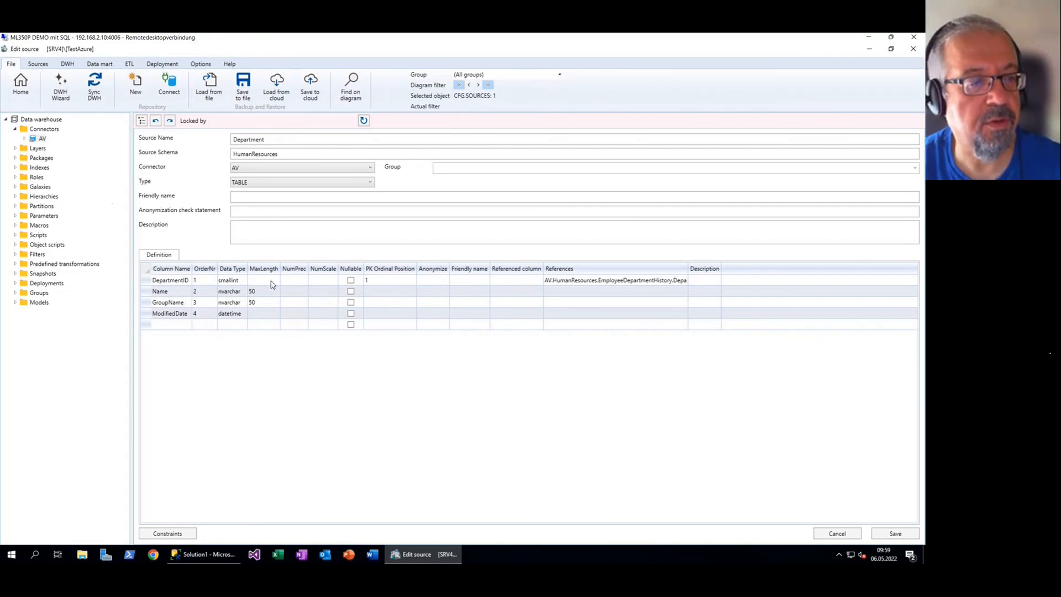
left_click(17, 91)
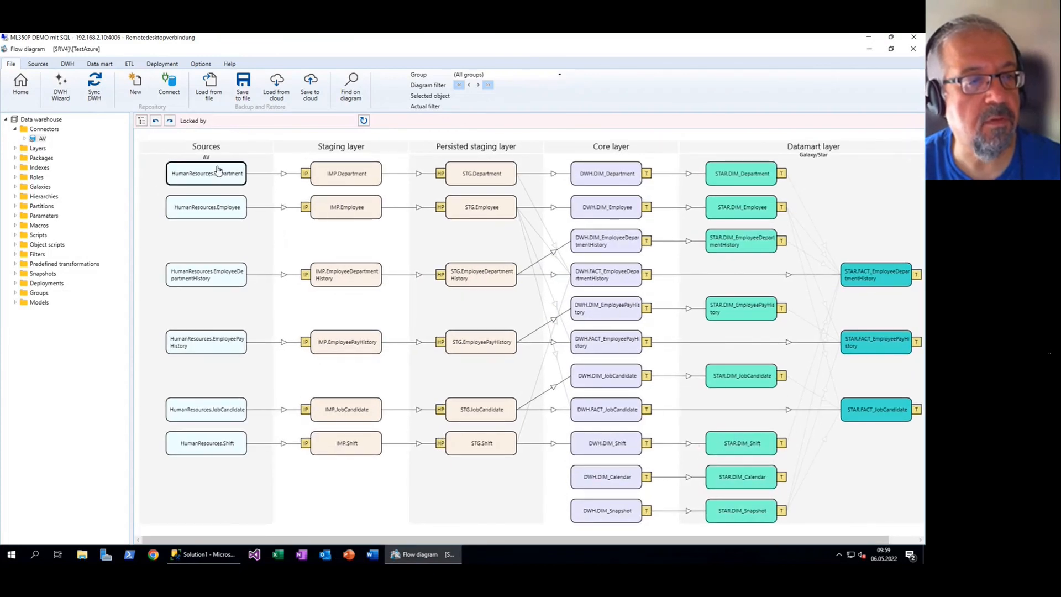
left_click(360, 173)
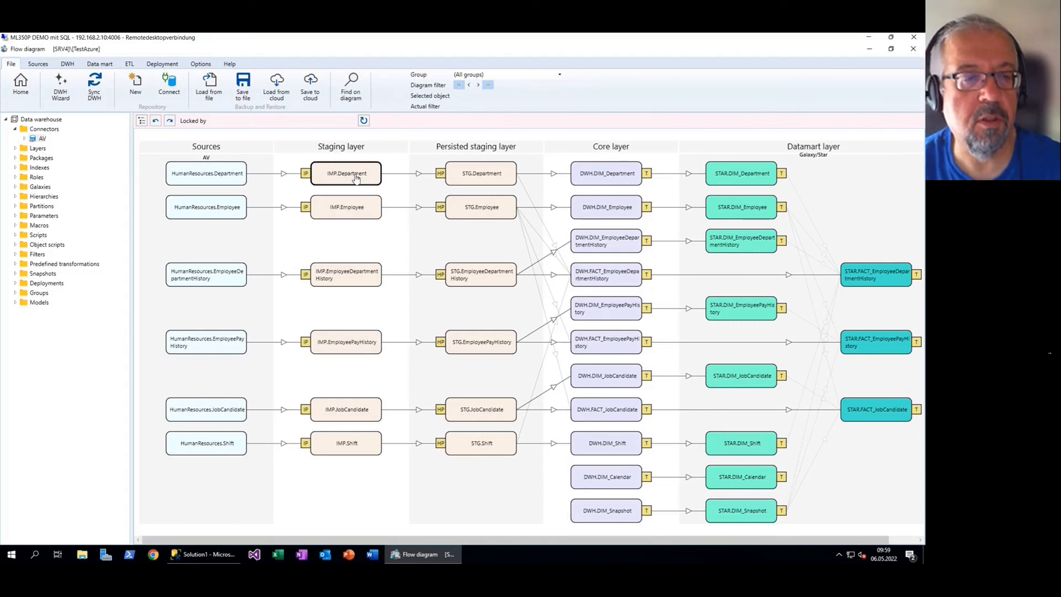
double_click(369, 181)
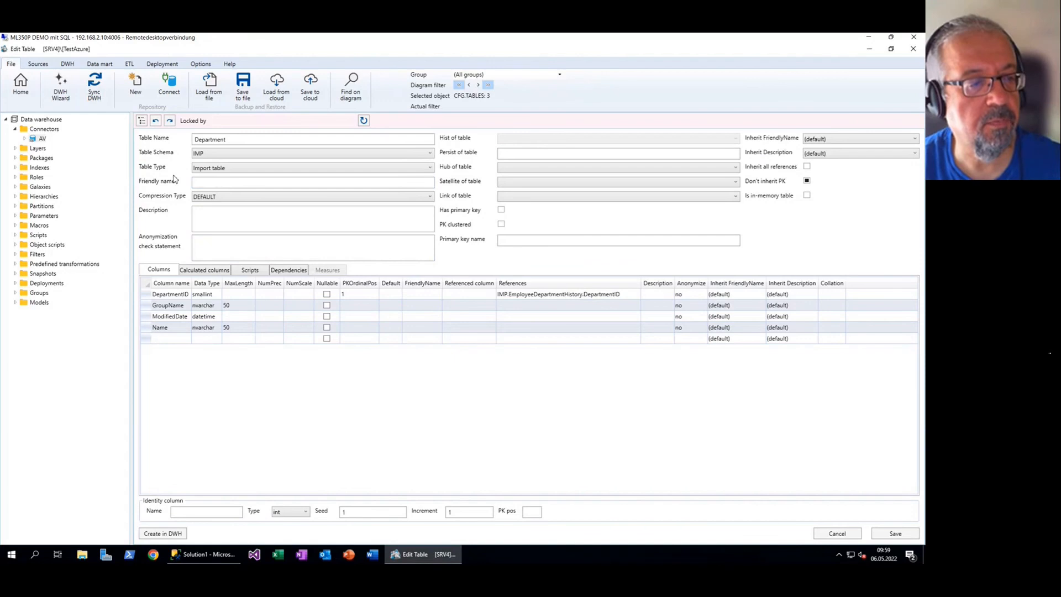
left_click(27, 83)
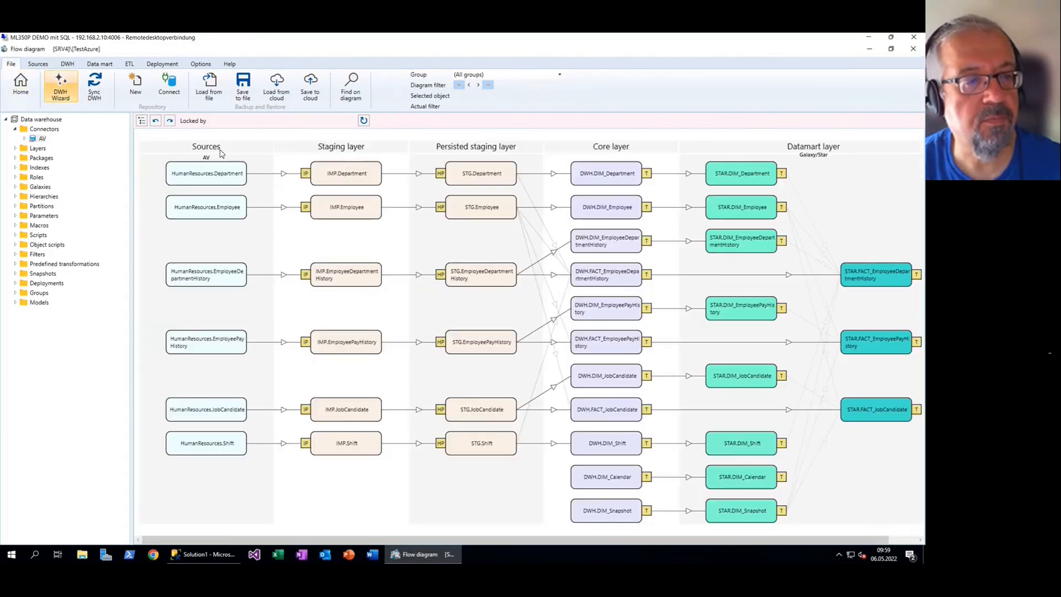
left_click(306, 174)
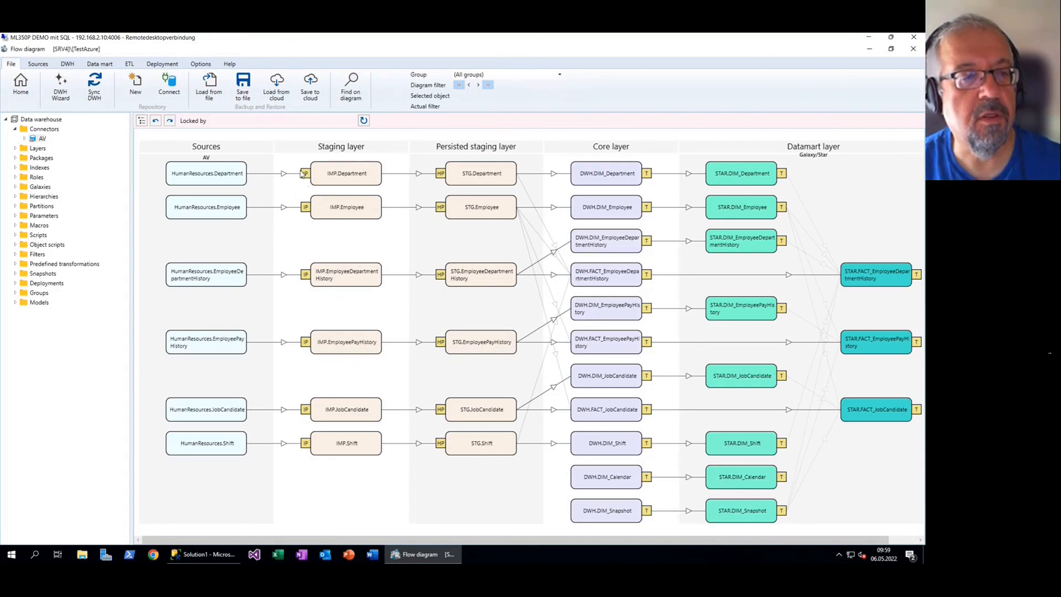
Open the Department import package and its DepartmentID SSIS statement
double_click(306, 175)
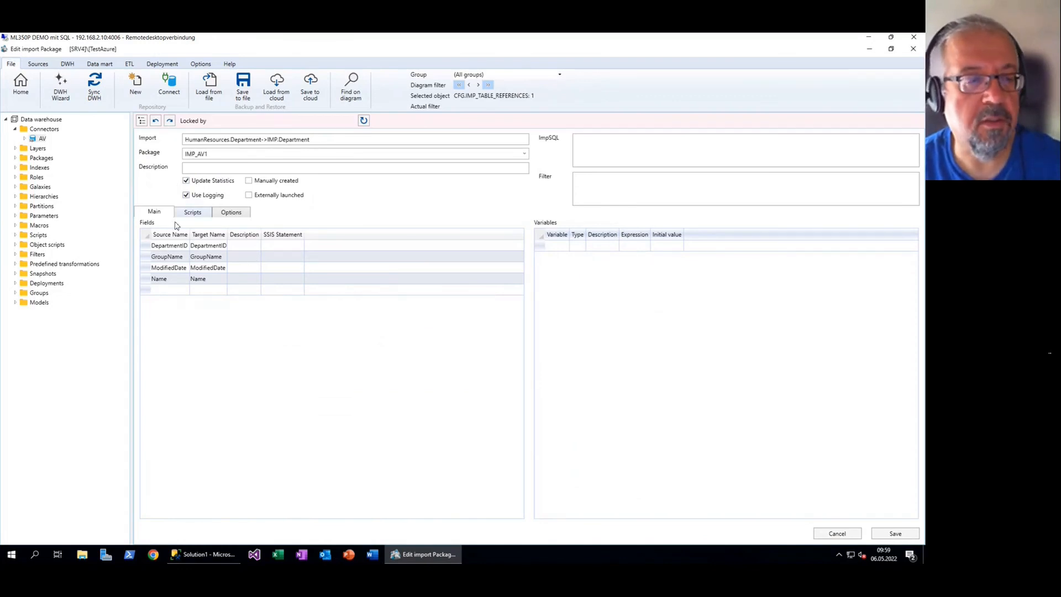
scroll(168, 262, "up", 3)
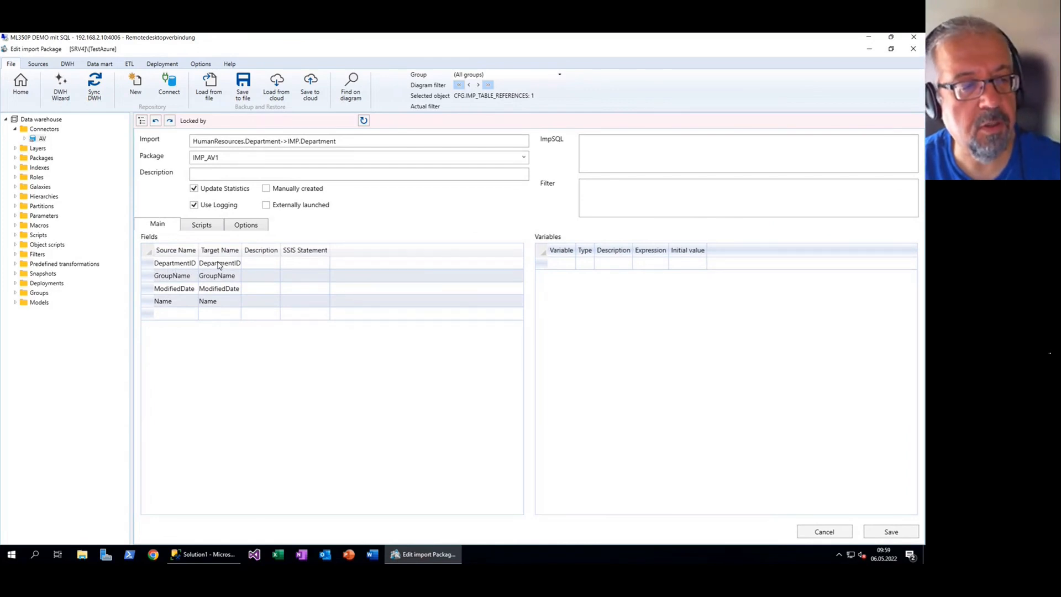
left_click(308, 263)
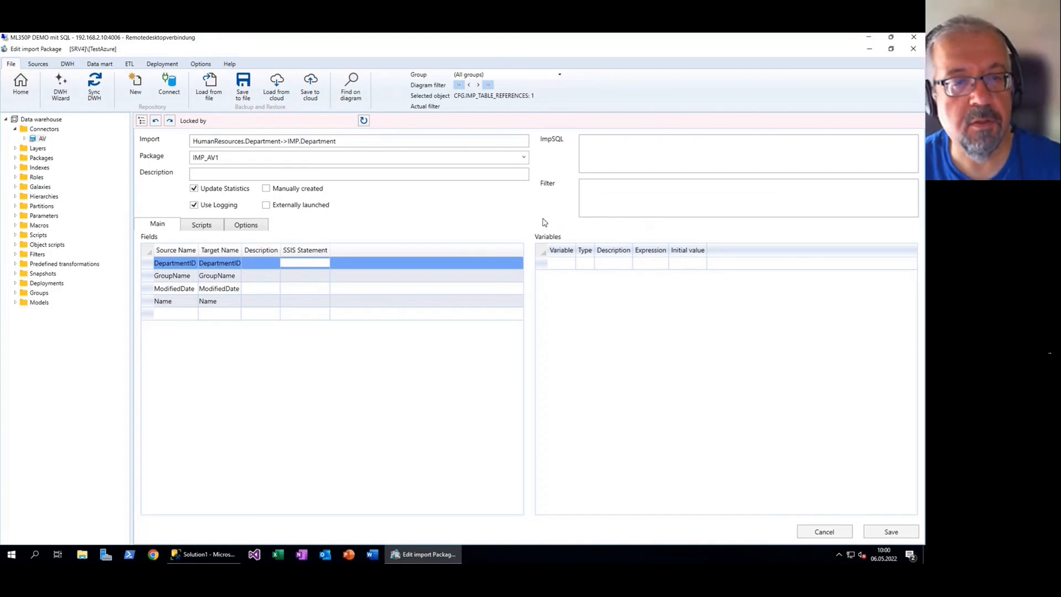
left_click(611, 184)
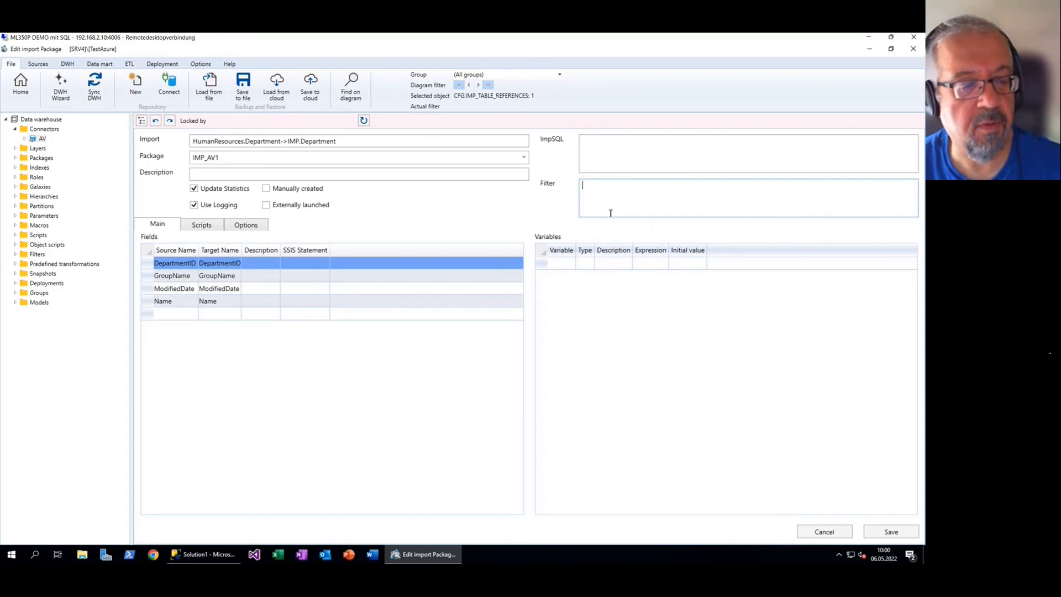
type("ModifyDate")
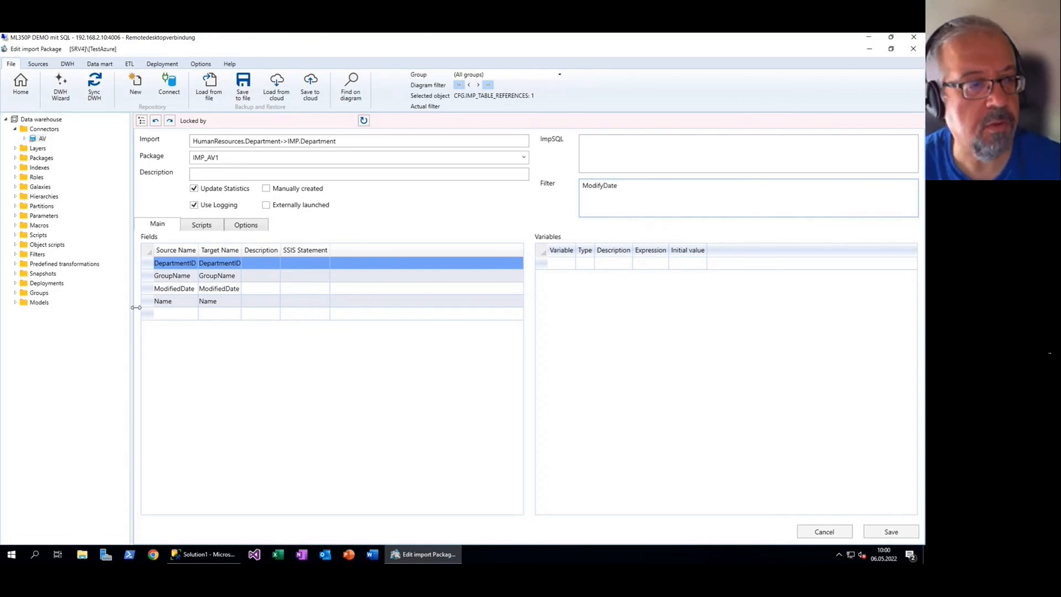
left_click(599, 186)
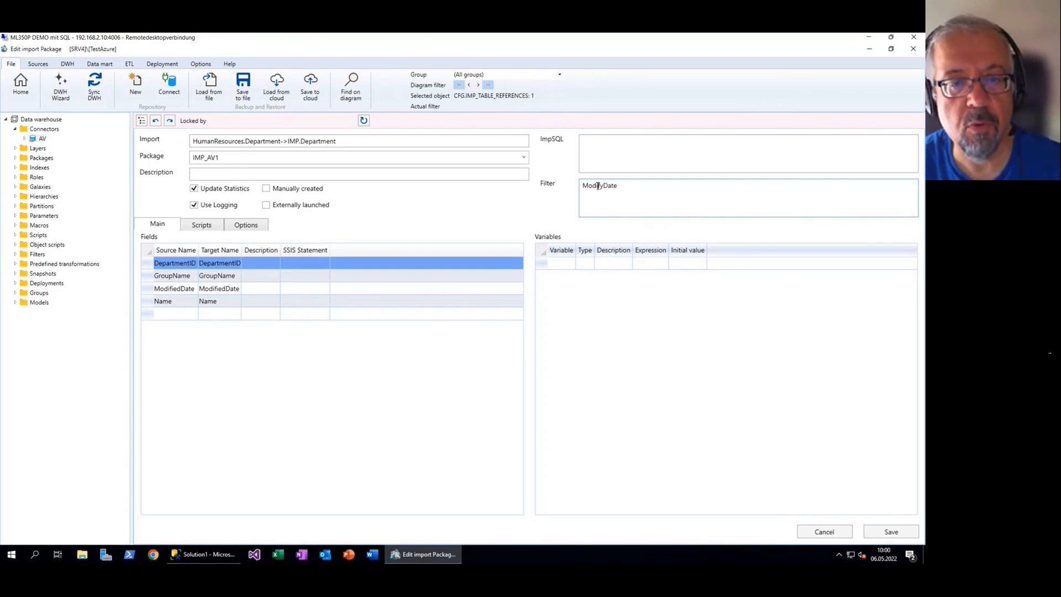
key("Delete")
type("ied")
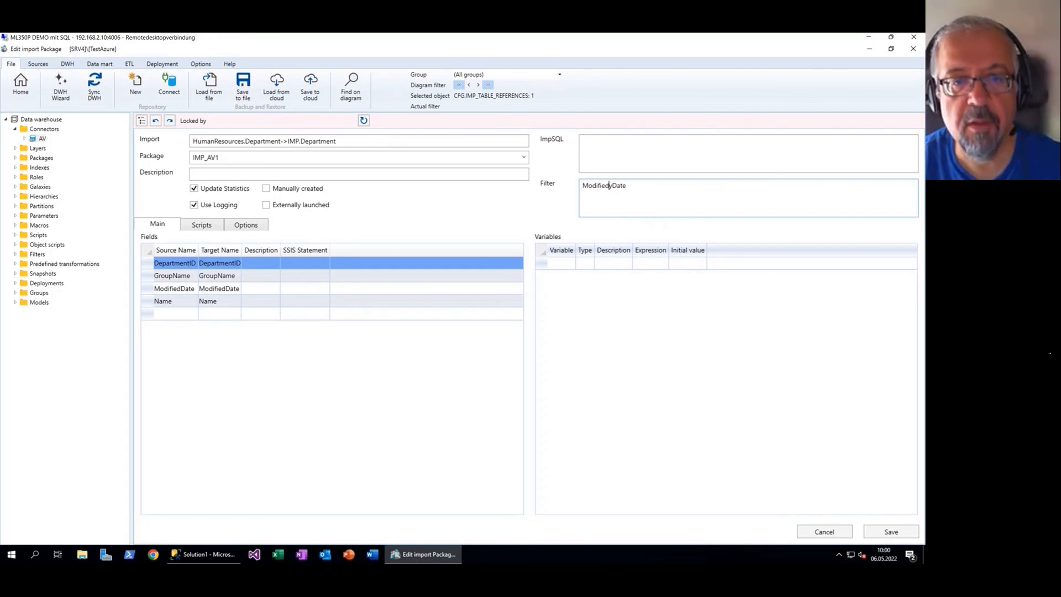
key("End")
type(">")
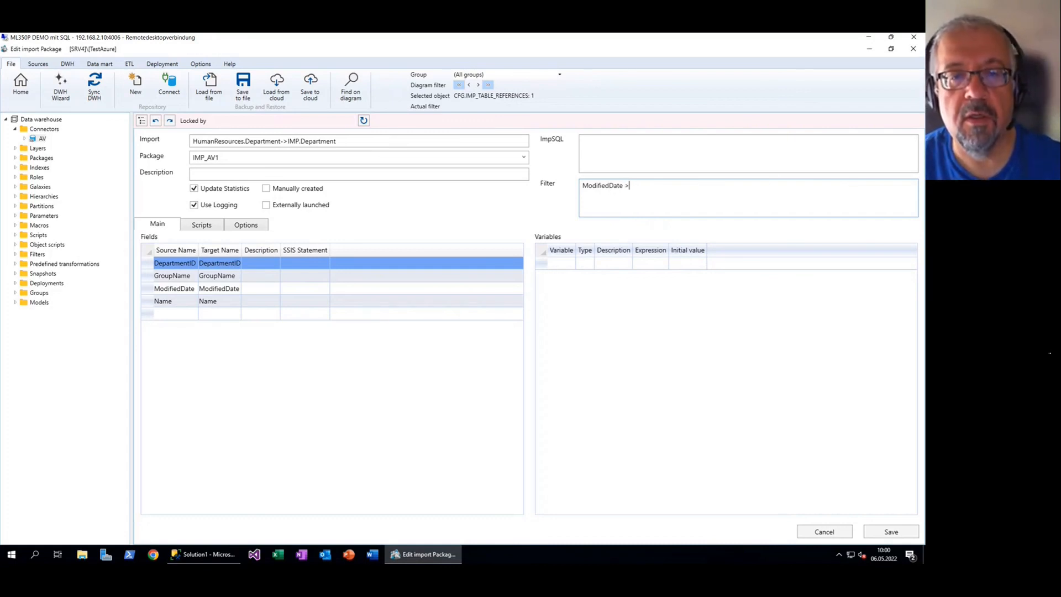
type(" @TS")
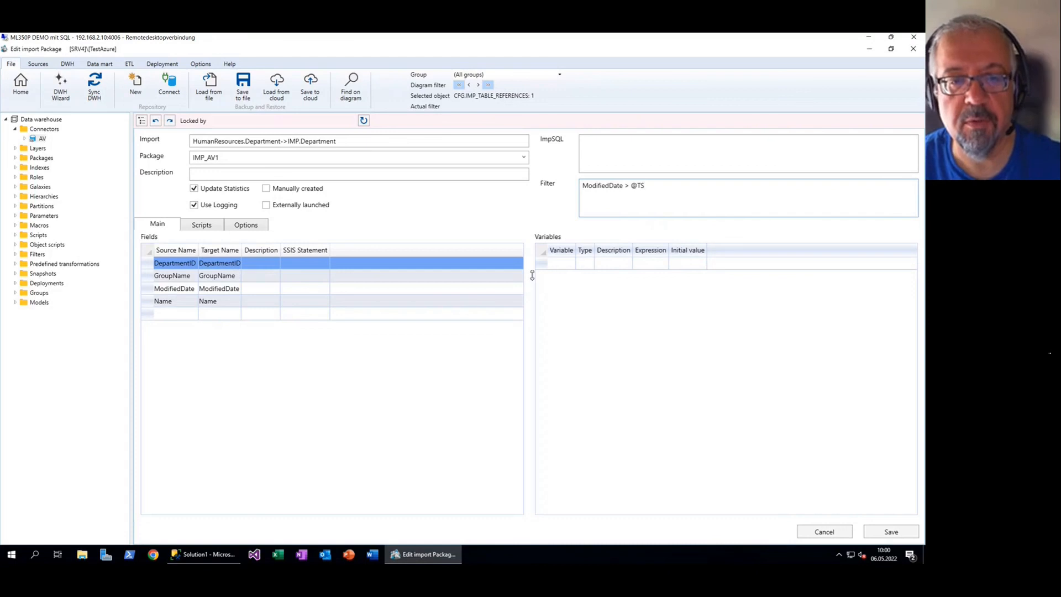
left_click(569, 264)
Add a package variable TS of type String
type("TS")
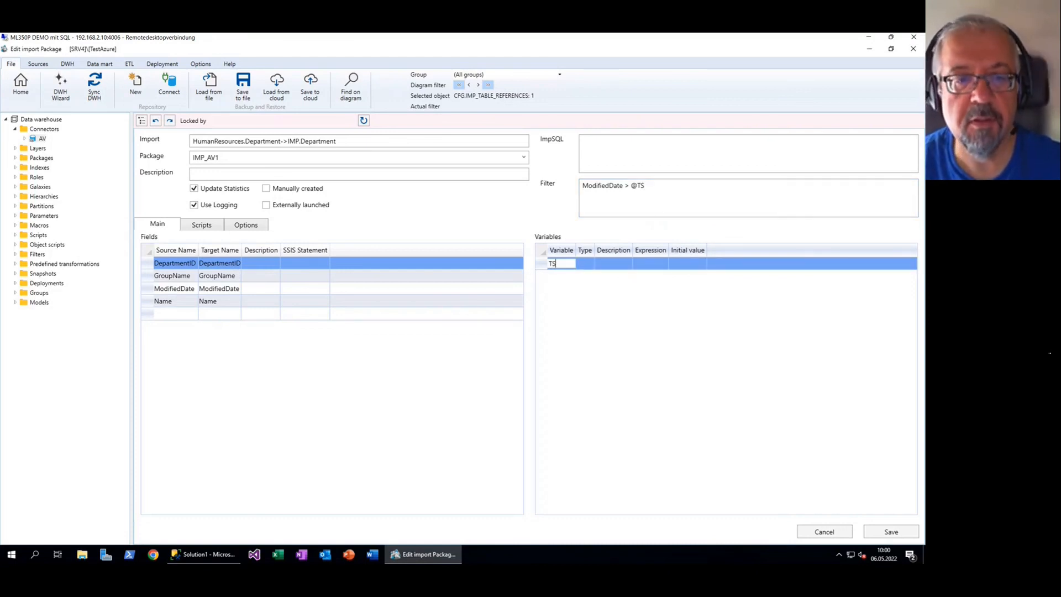
left_click(582, 265)
left_click(592, 264)
left_click(577, 275)
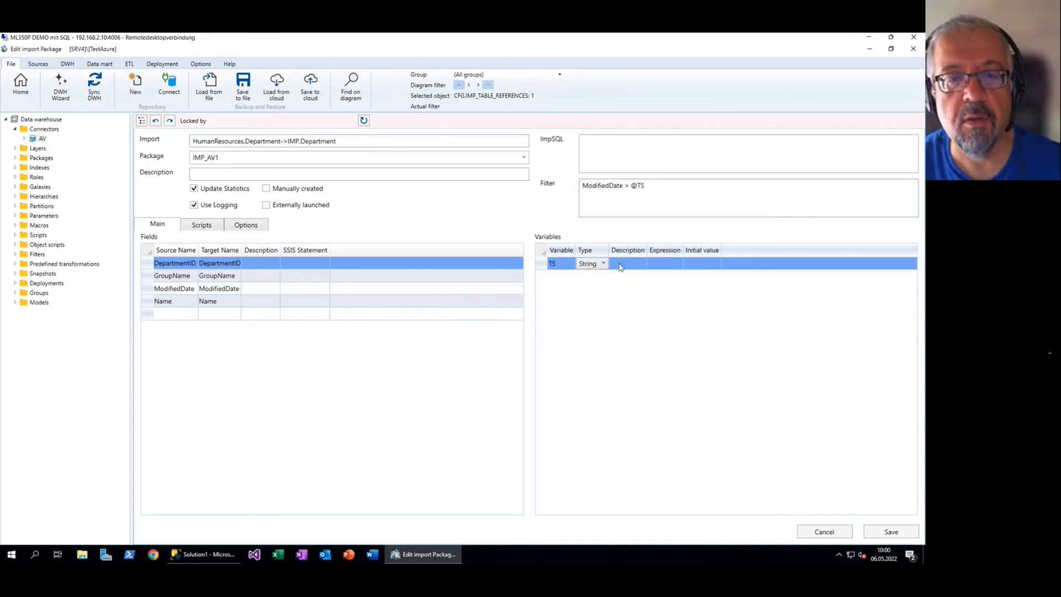
left_click(680, 264)
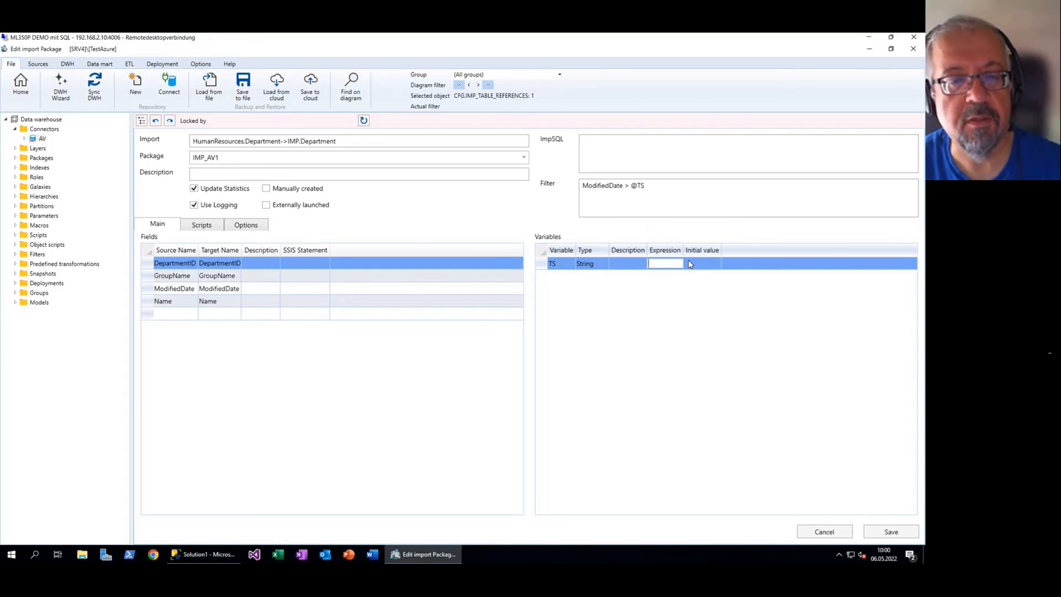
left_click(658, 193)
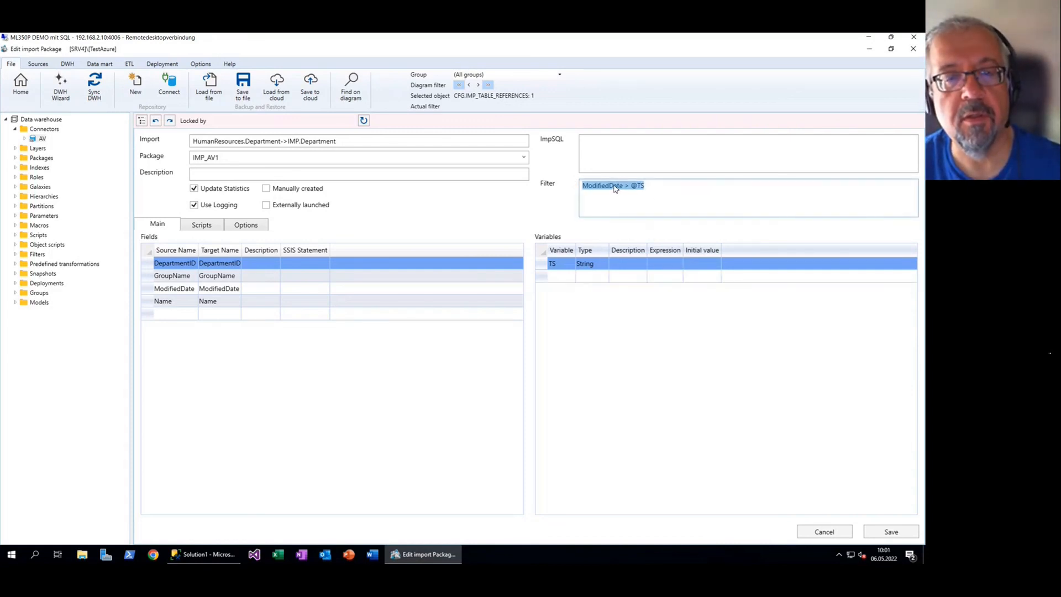
left_click(676, 184)
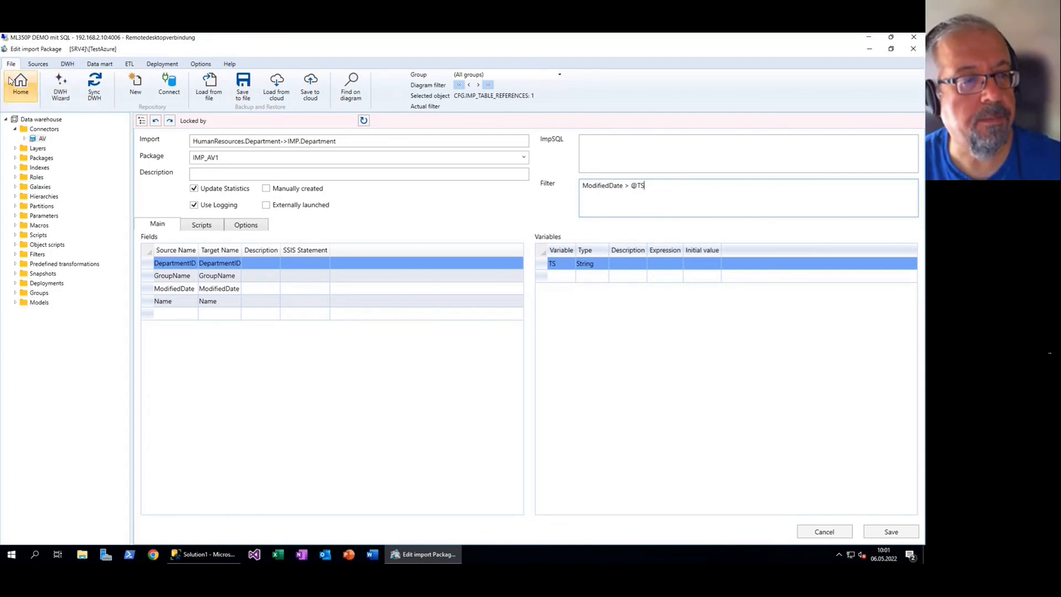
Check the empty post-execution script, then leave the import package editor
left_click(211, 227)
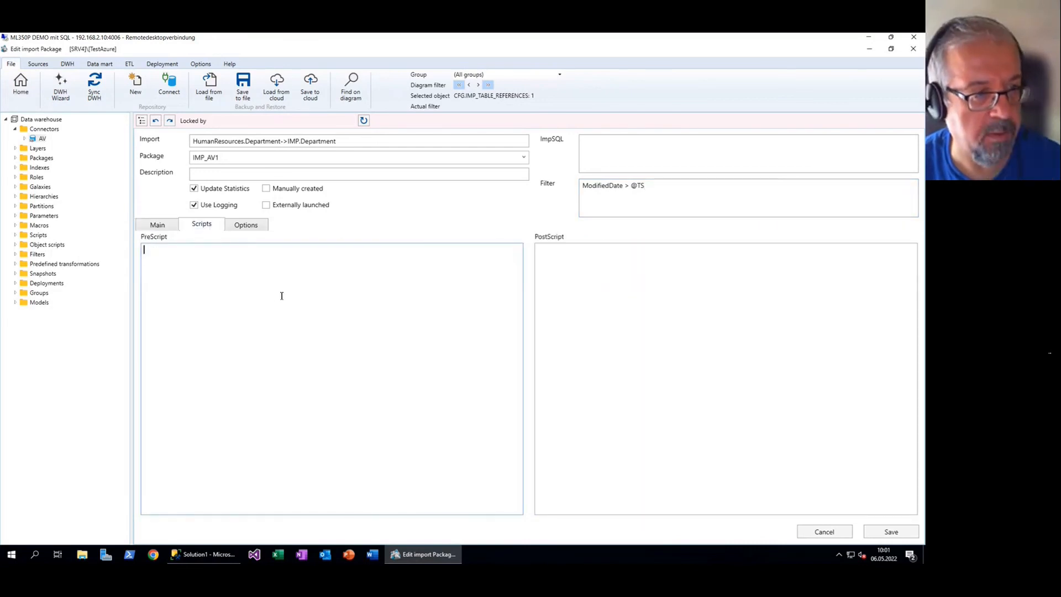
left_click(560, 259)
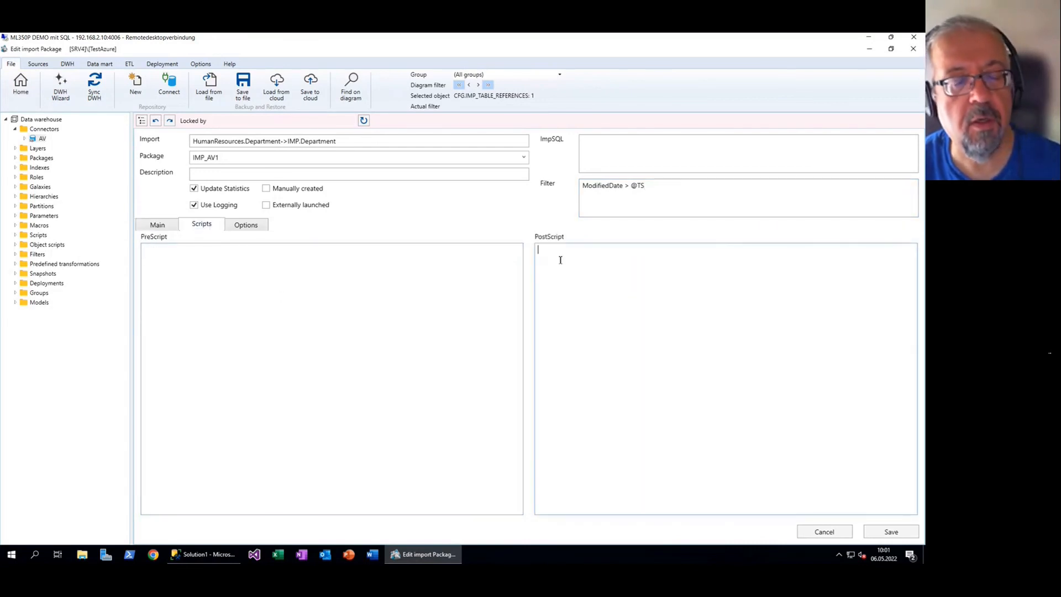
left_click(21, 88)
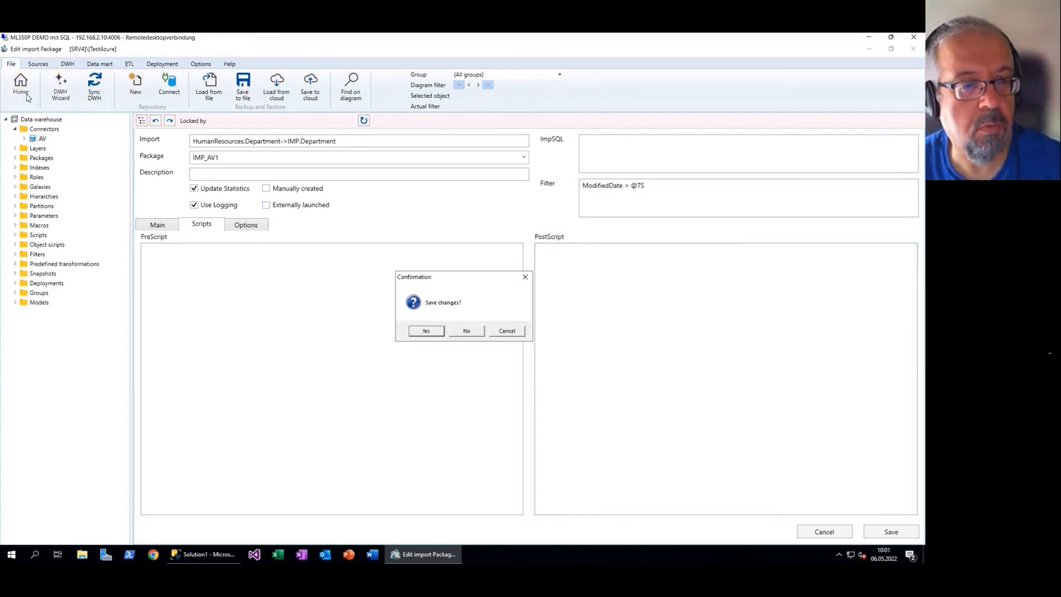
Discard the import package edits and open STG.Department to review DAT_BIS_HIST, DAT_VON_HIST and SATZ_ID
left_click(470, 333)
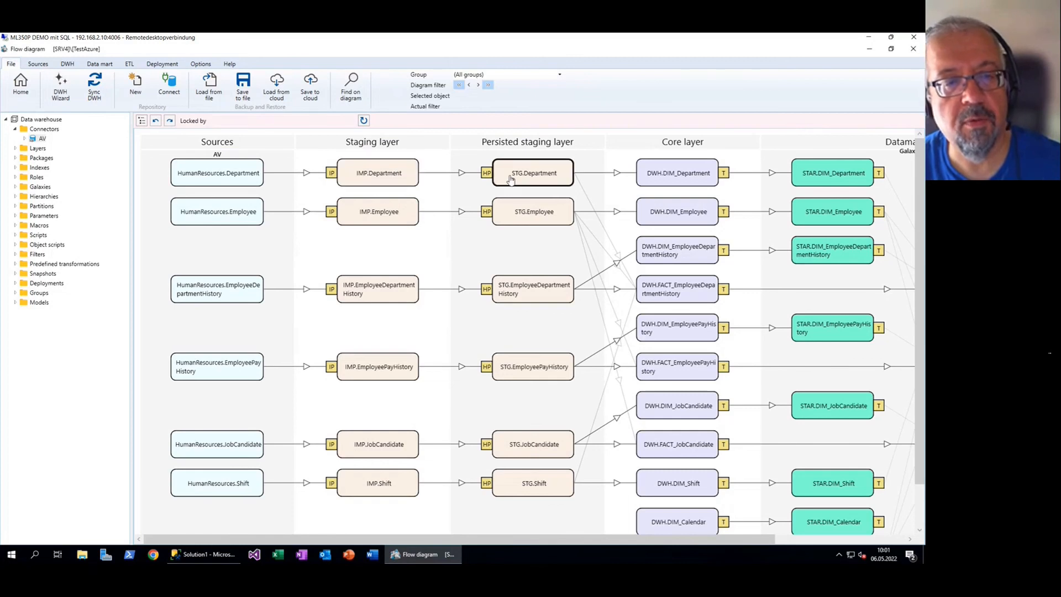
double_click(544, 177)
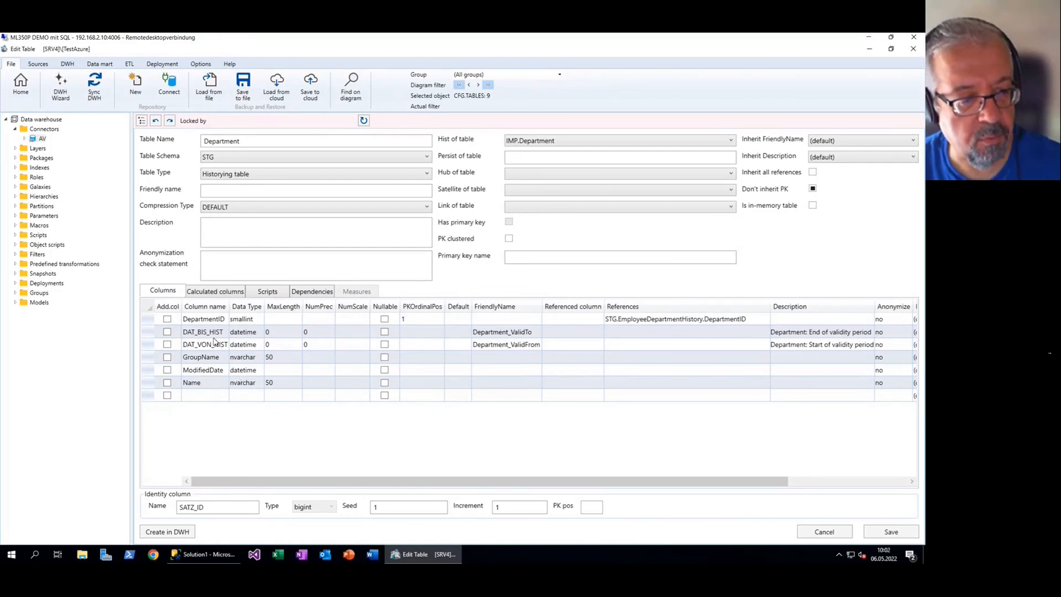
left_click(148, 333)
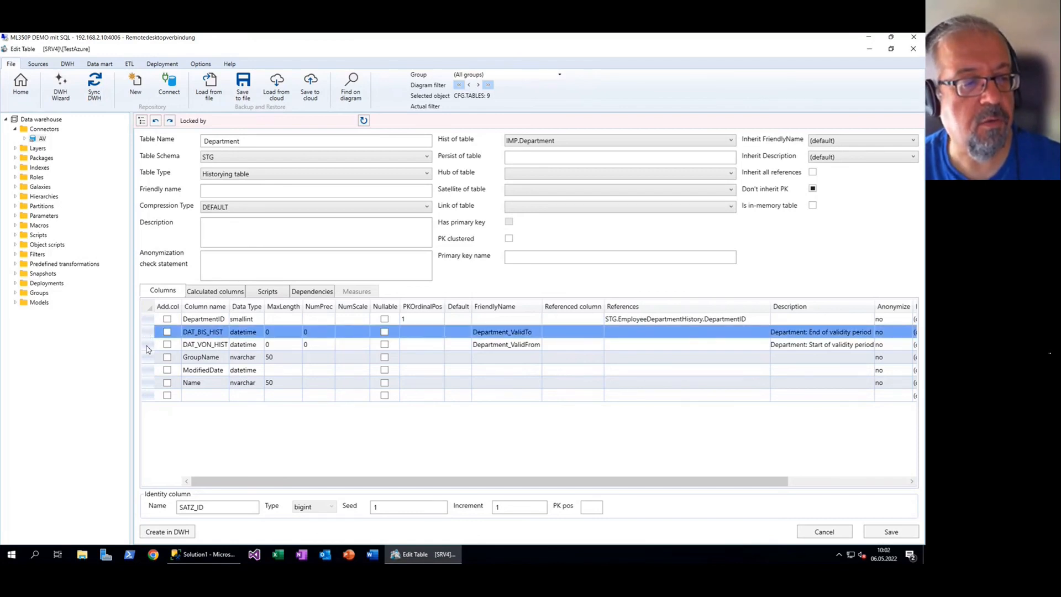
left_click(149, 348, "shift")
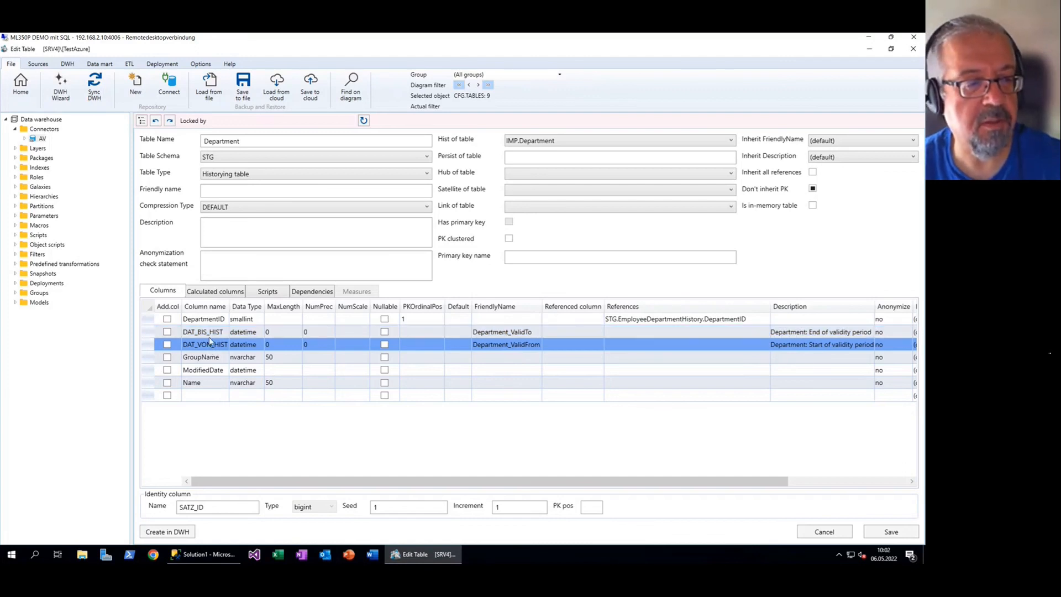
left_click(211, 334)
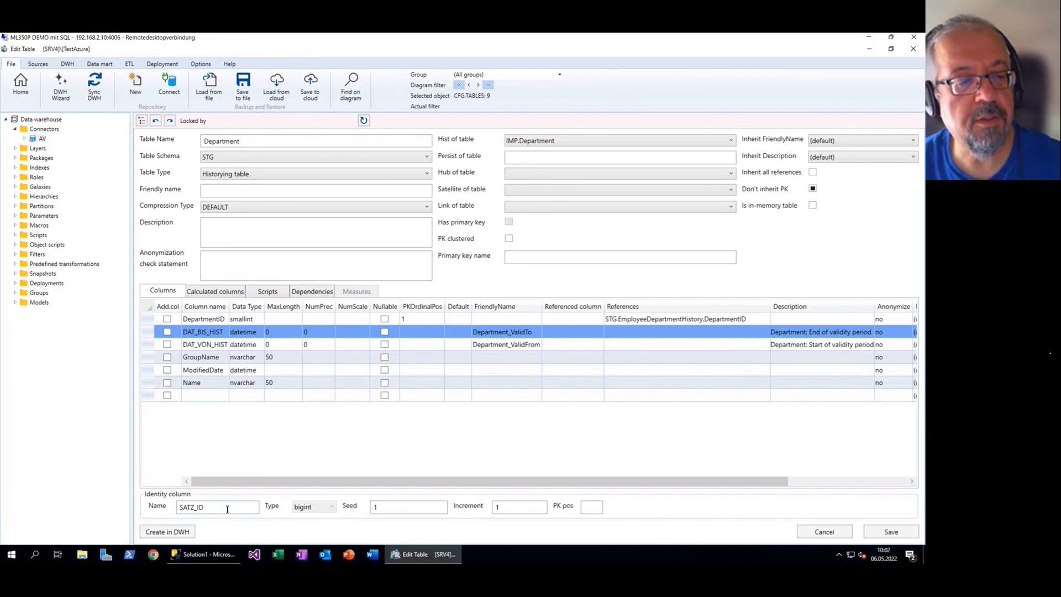
left_click_drag(219, 509, 169, 507)
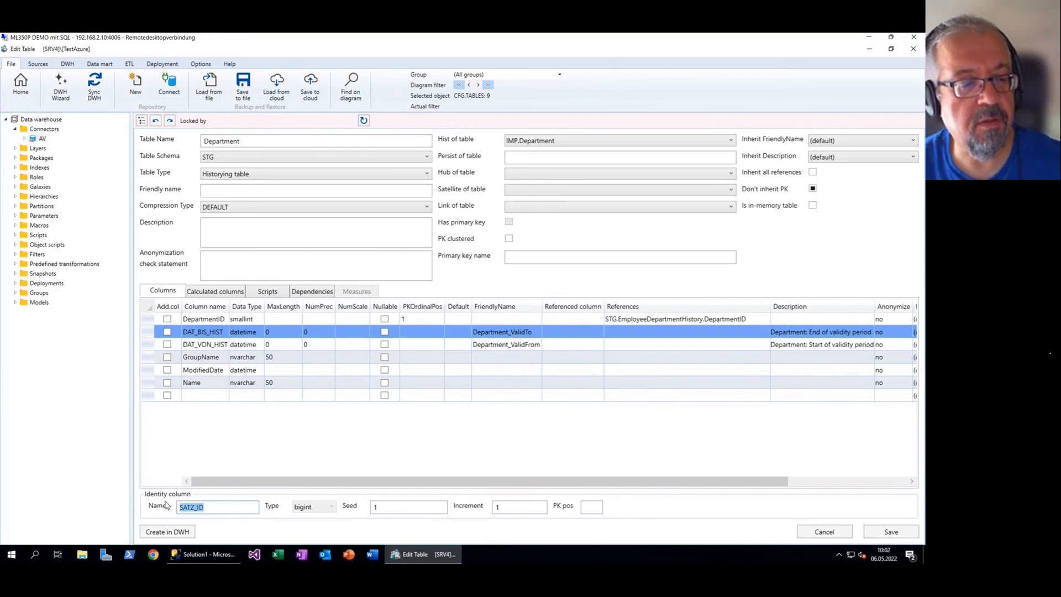
left_click(225, 508)
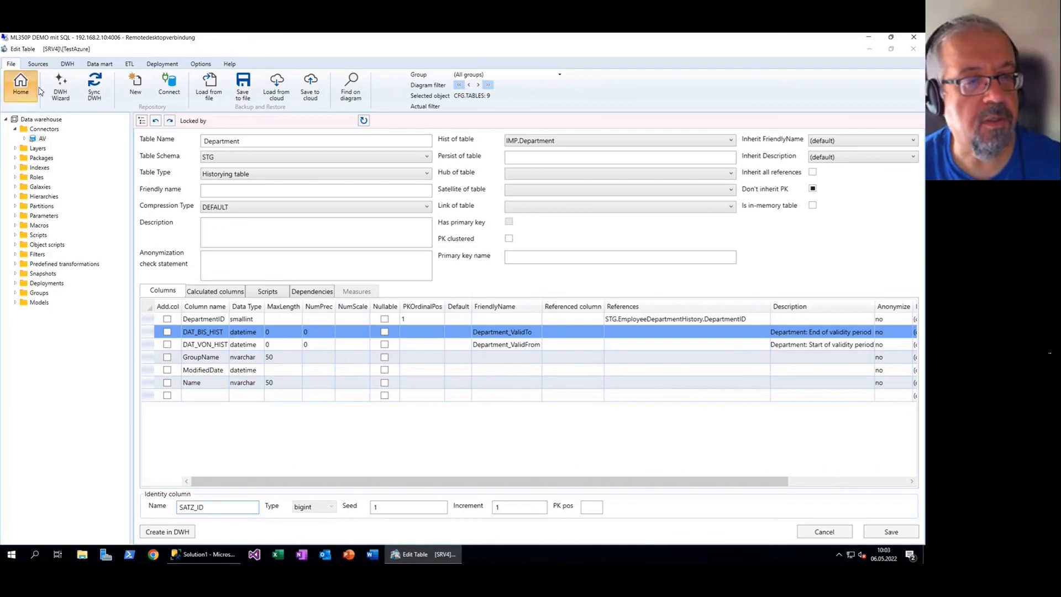
Leave the STG.Department definition for the Flow diagram and open the Department historization package
left_click(40, 91)
left_click(468, 331)
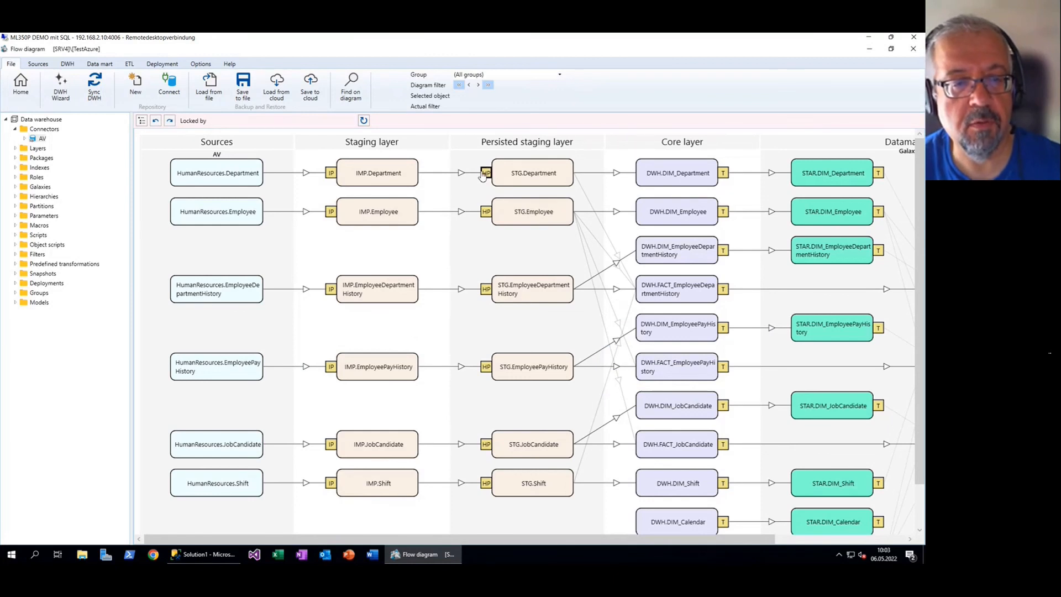
double_click(487, 174)
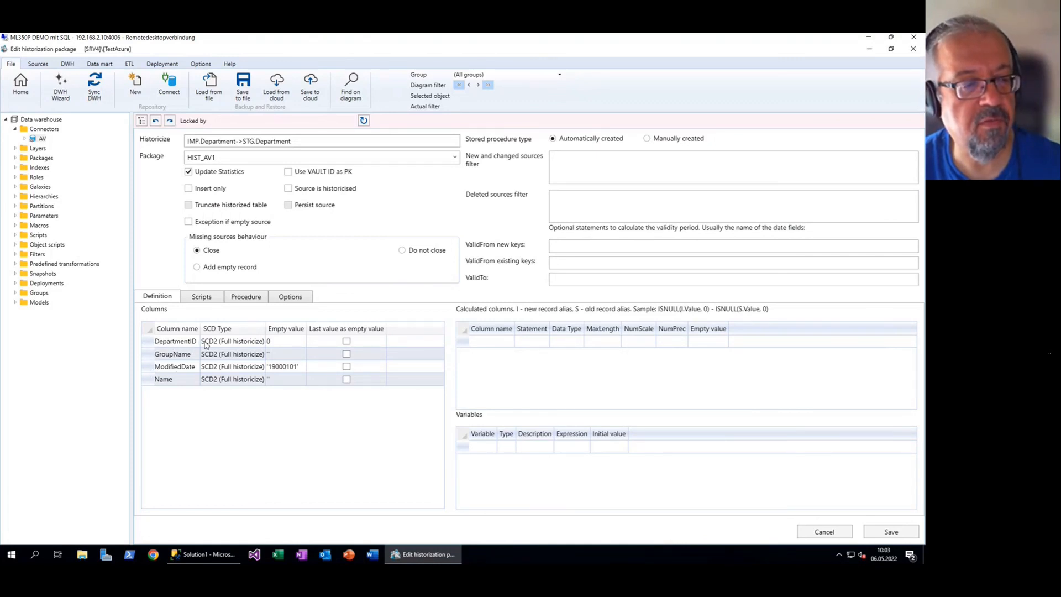
Switch ModifiedDate's SCD type to SCD1
left_click(244, 367)
left_click(244, 367)
left_click(244, 371)
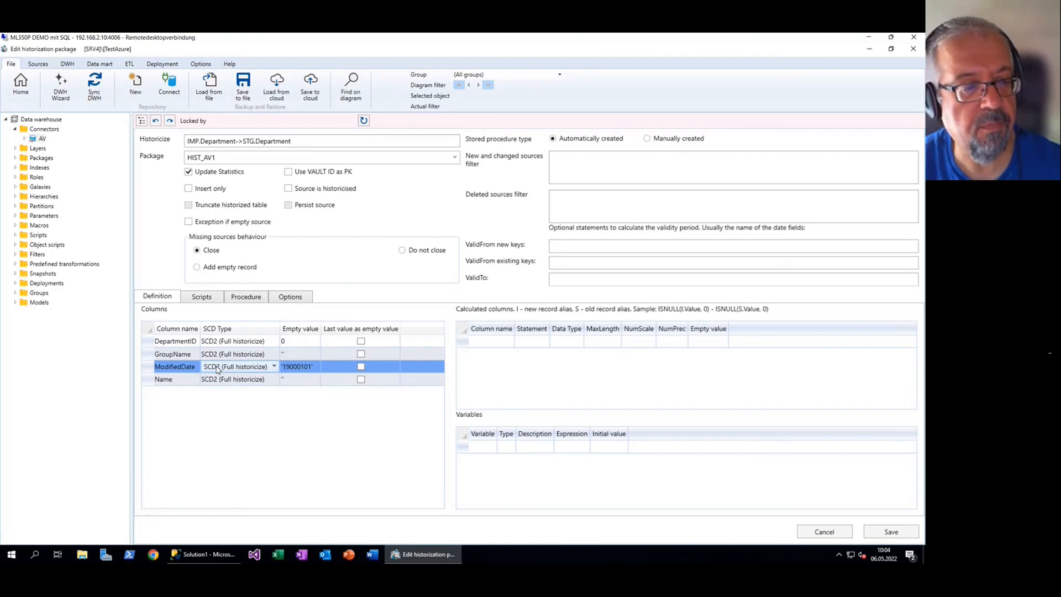
left_click(217, 369)
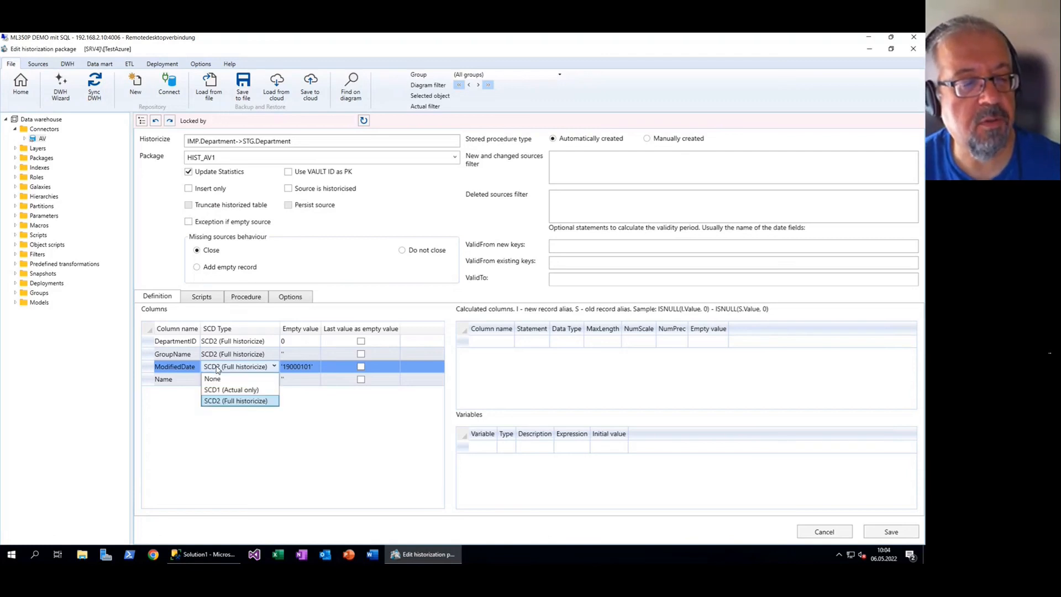
left_click(224, 390)
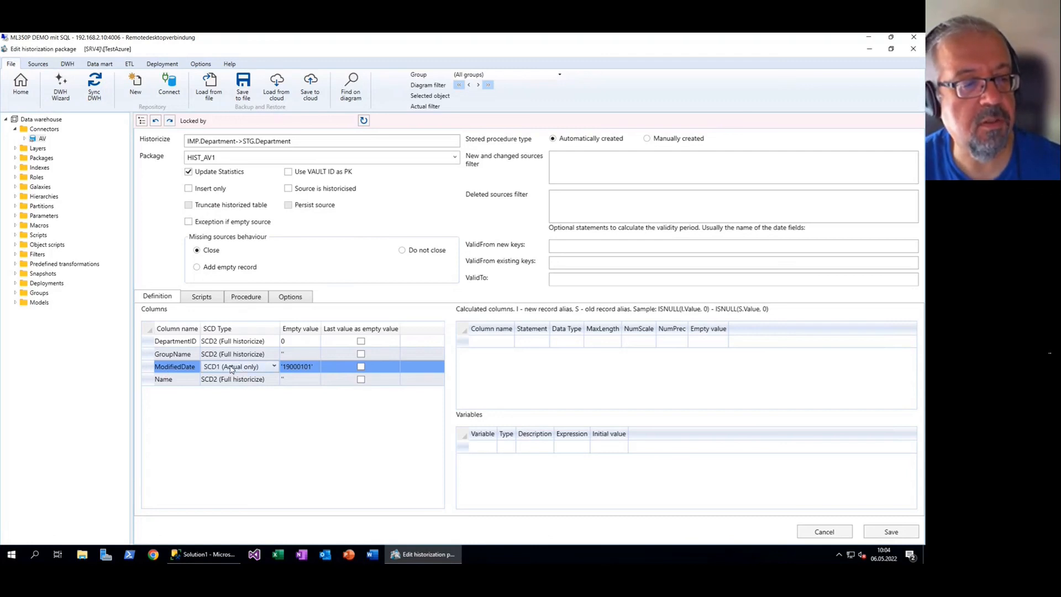
left_click(176, 370)
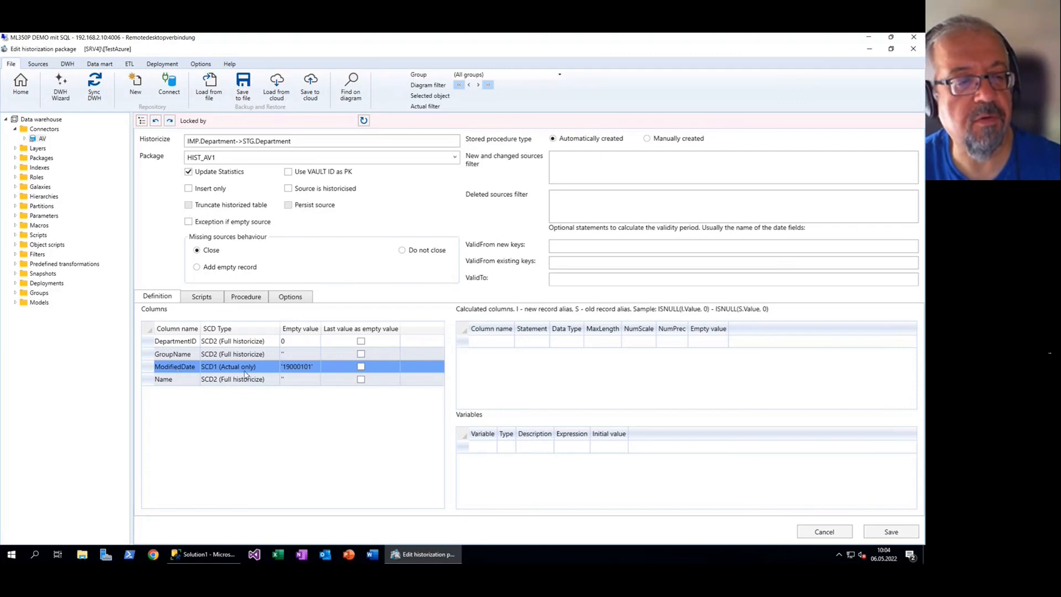
Change ModifiedDate's SCD type to None, then restore SCD2 (Full historicize)
left_click(273, 369)
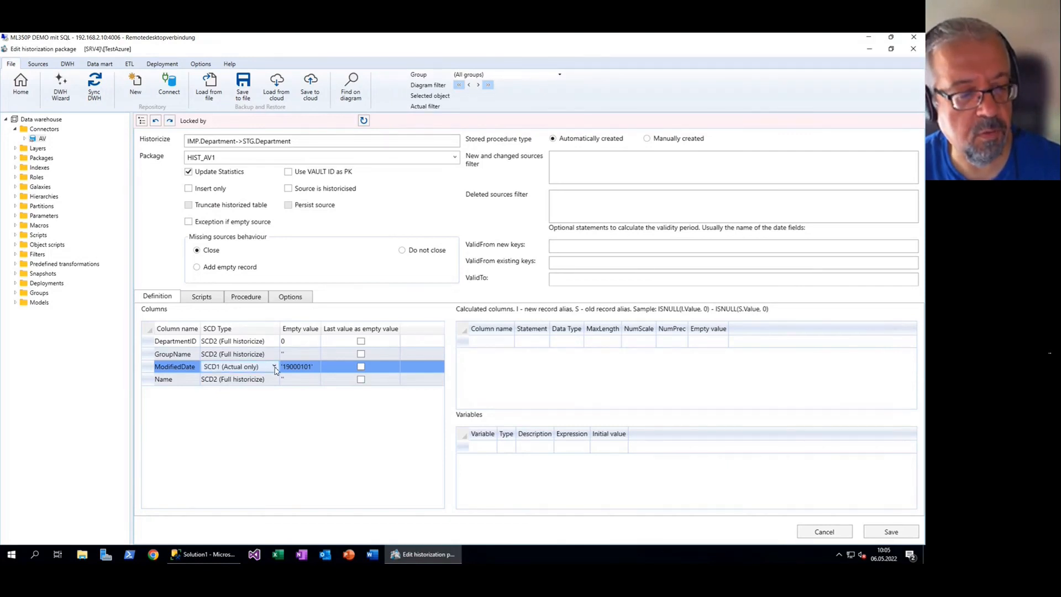
left_click(274, 367)
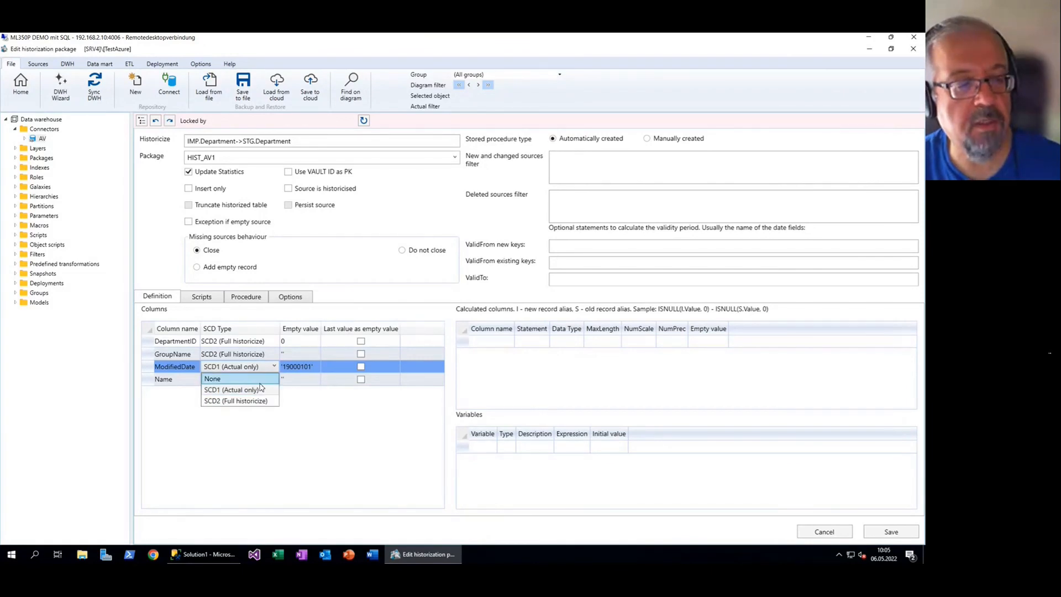
left_click(263, 379)
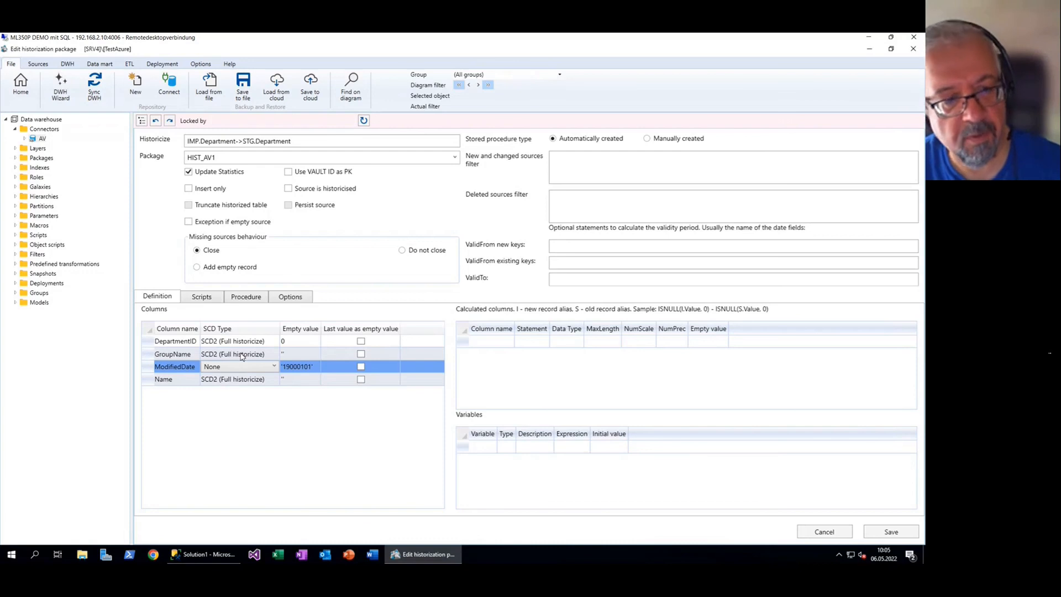
left_click(177, 369)
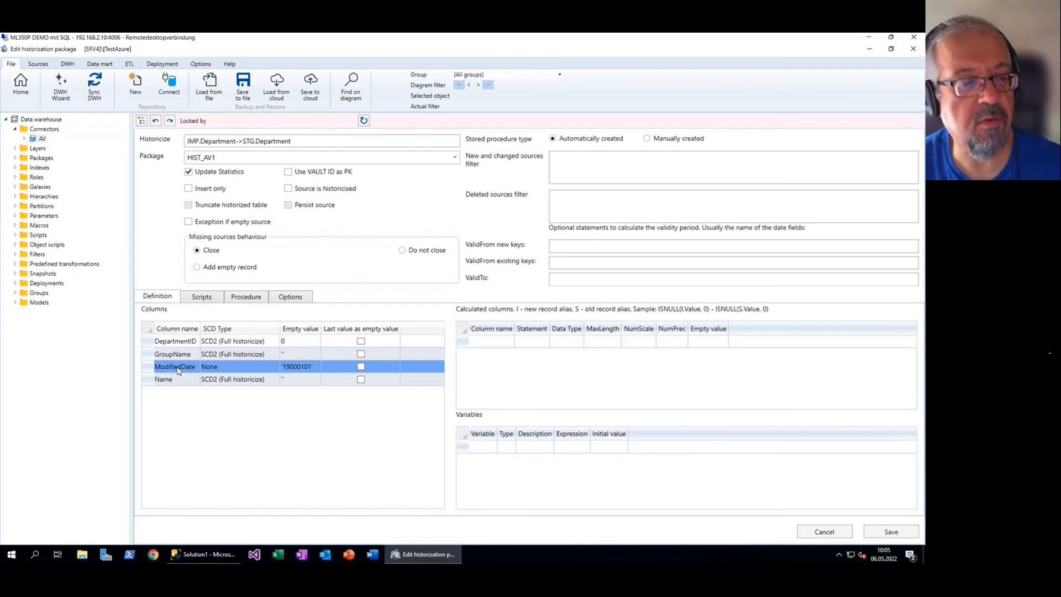
left_click(252, 366)
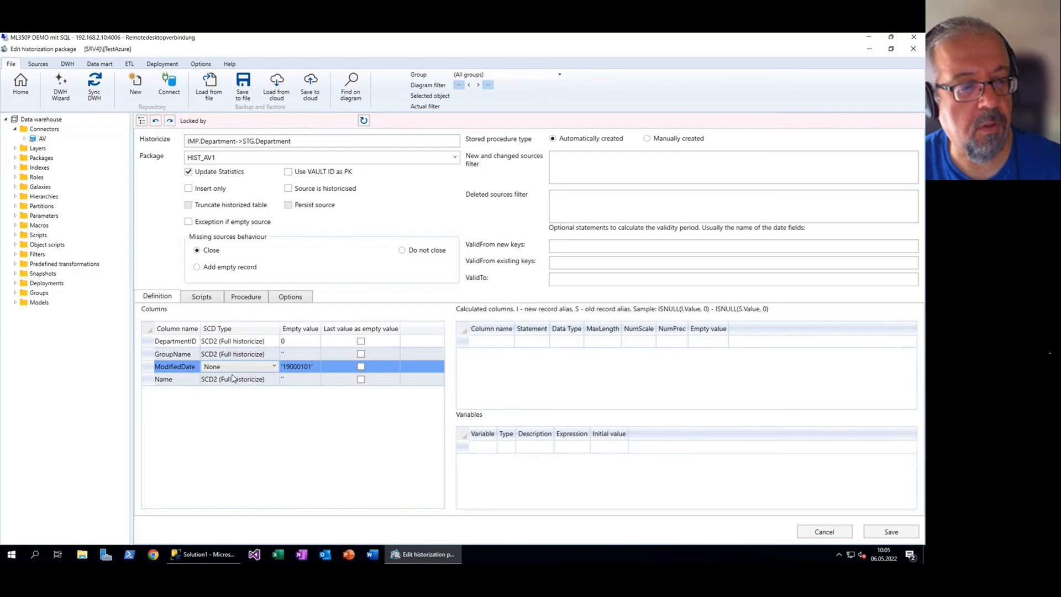
left_click(274, 366)
left_click(247, 401)
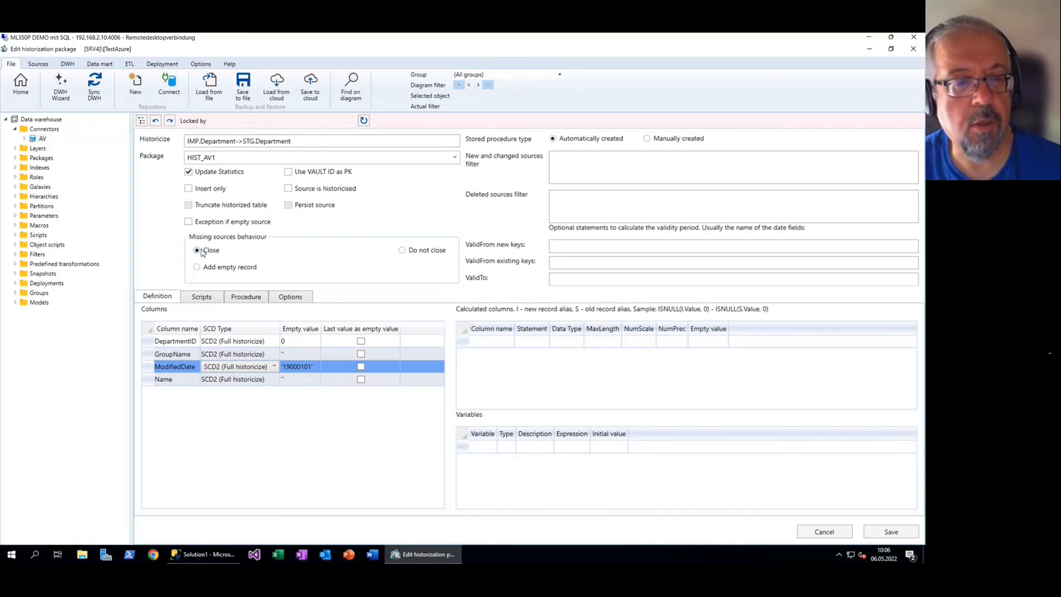
Try Do not close and Add empty record for missing sources behaviour, ending on Close
left_click(408, 251)
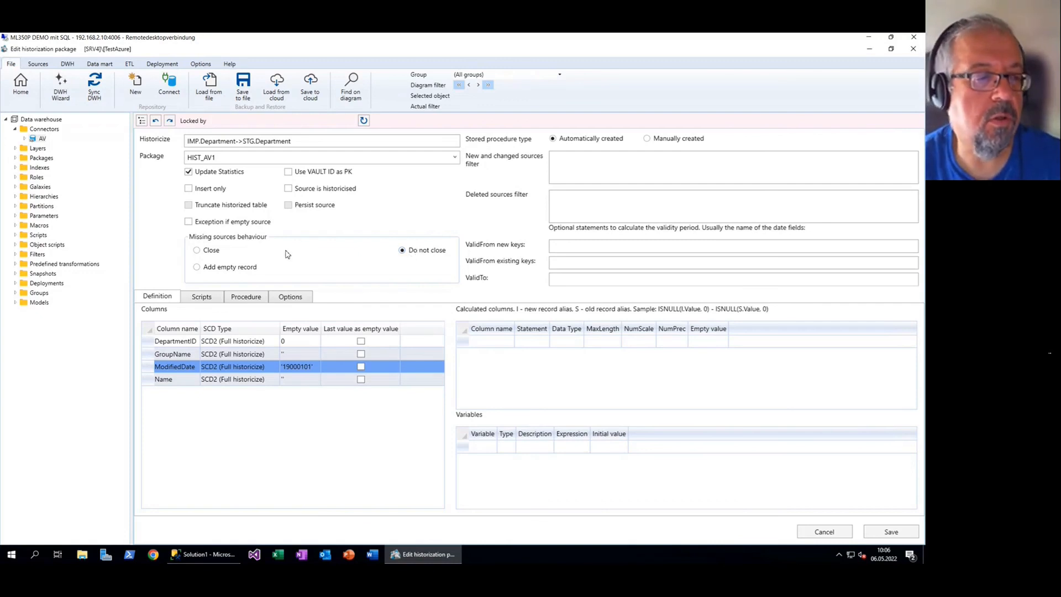
left_click(248, 271)
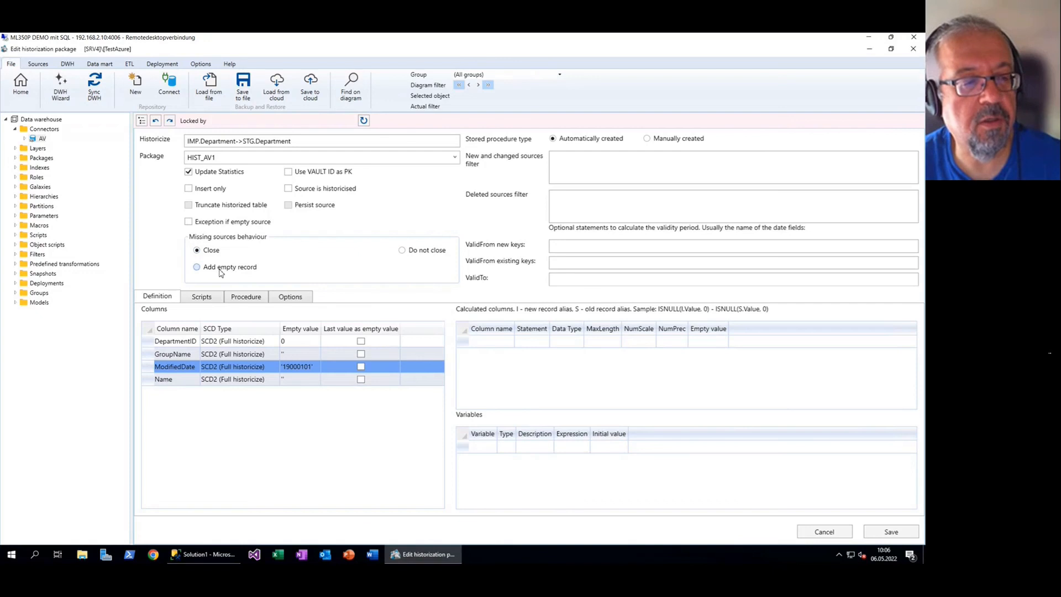
left_click(211, 253)
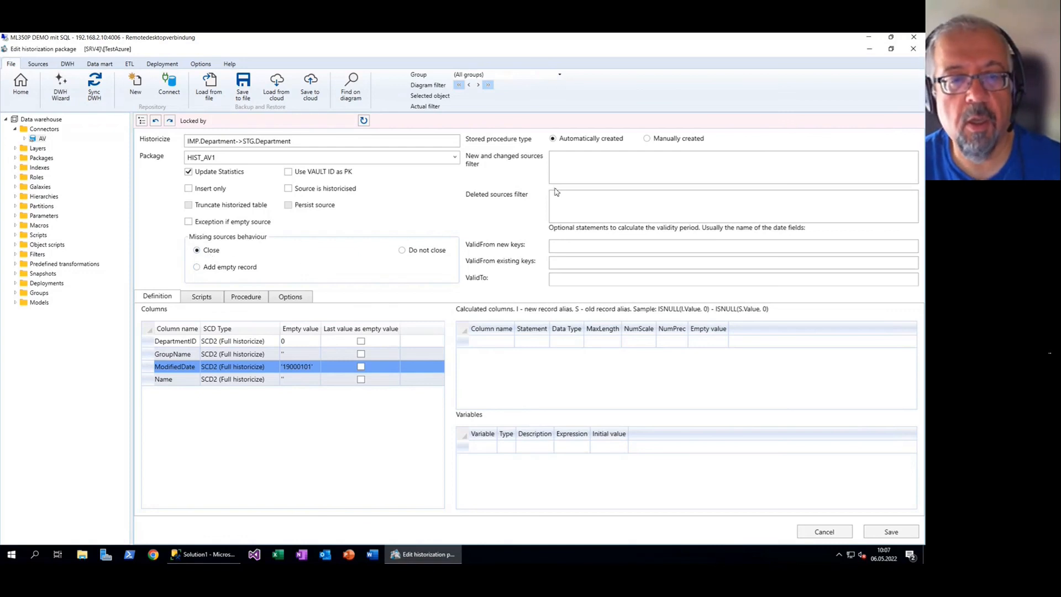
Leave both source filters empty and view the generated CREATE PROCEDURE [CFG].[HIST_STG_Department] script
left_click(580, 201)
left_click(604, 173)
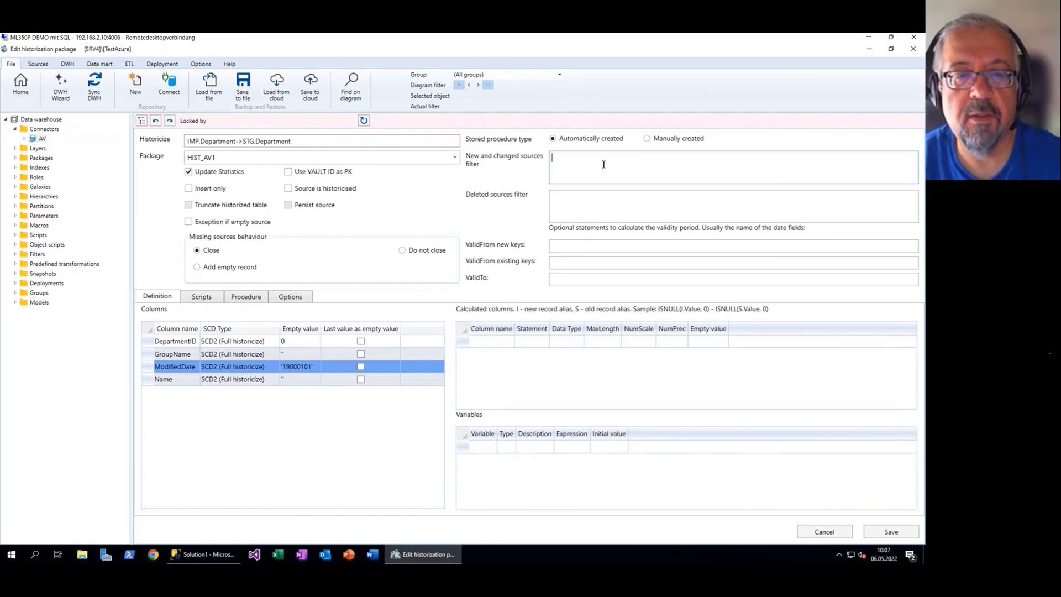
left_click(585, 207)
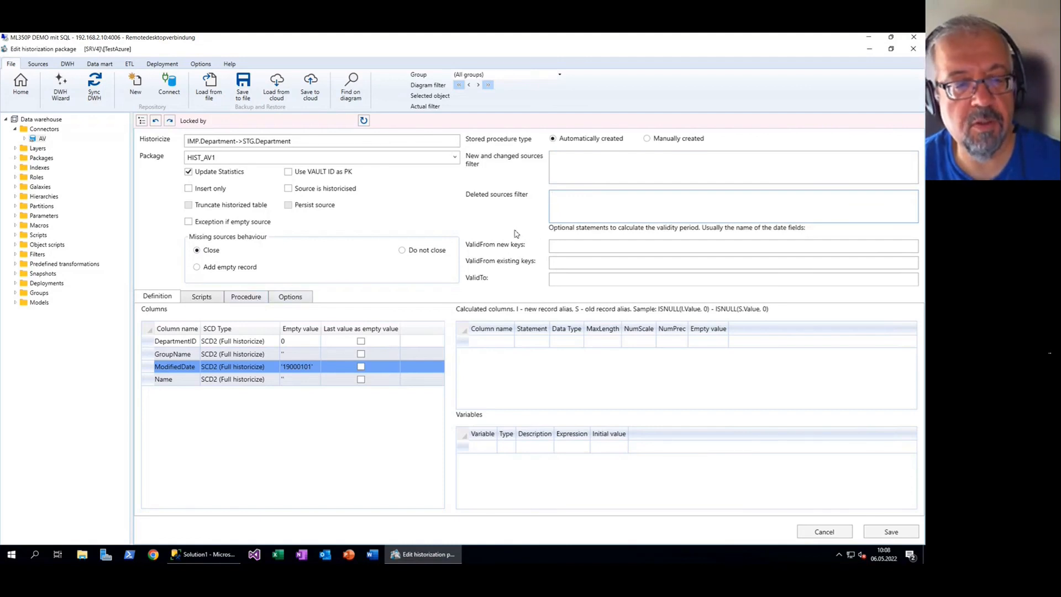
left_click(254, 300)
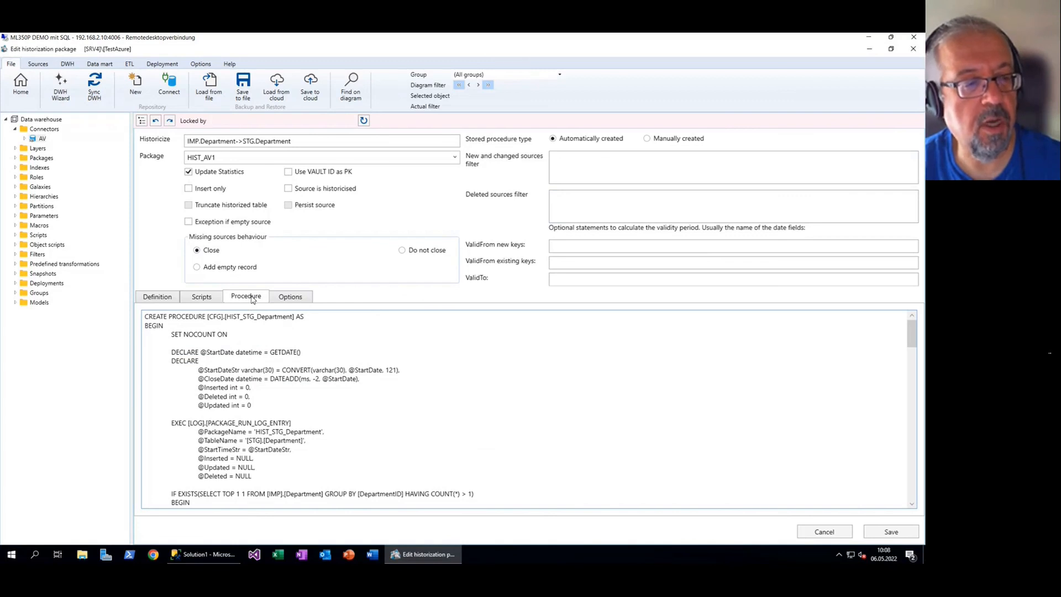
Add and delete the test line 'wefkwek' in the procedure, then revert to Automatically created
scroll(232, 352, "down", 7)
scroll(272, 376, "up", 7)
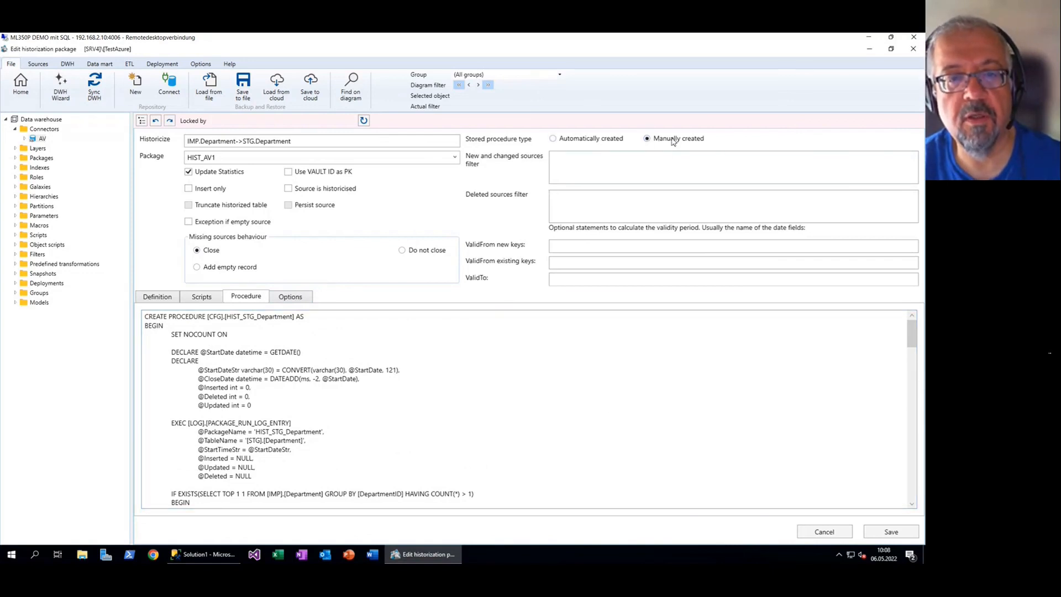
left_click(352, 344)
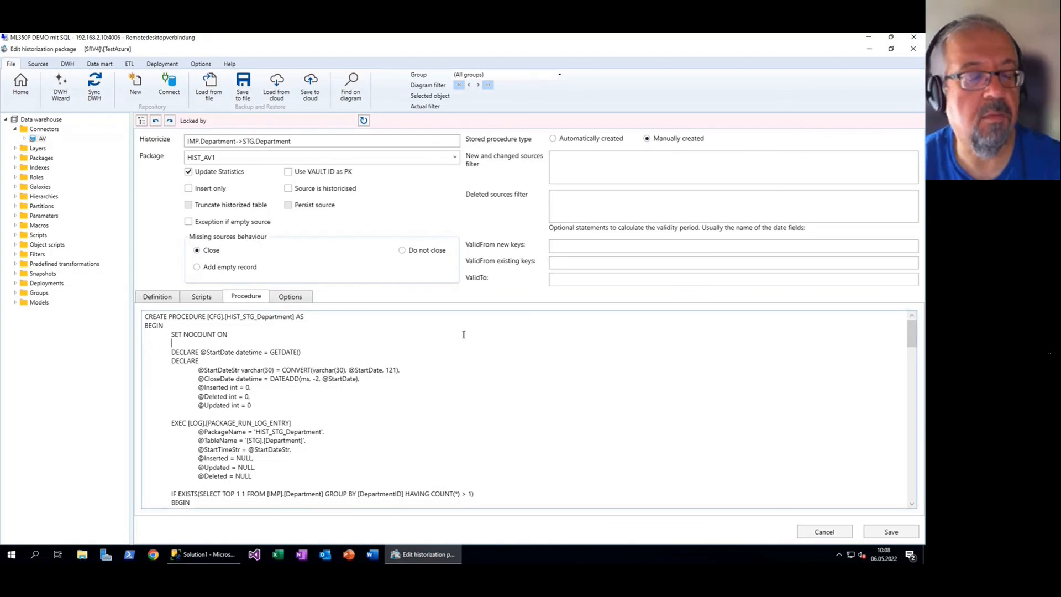
type("wefkwek")
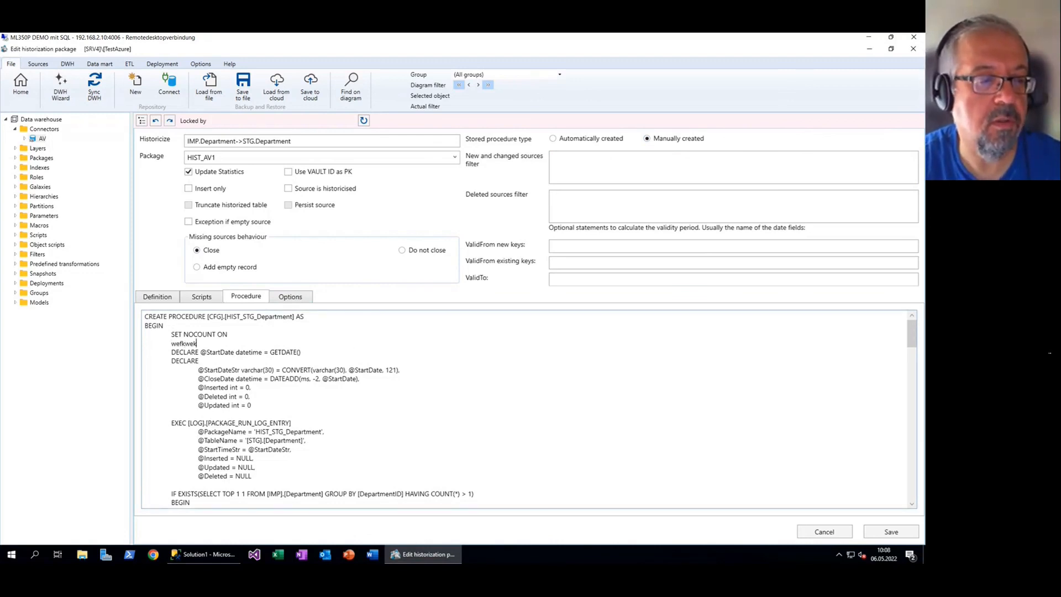
key("shift+Home")
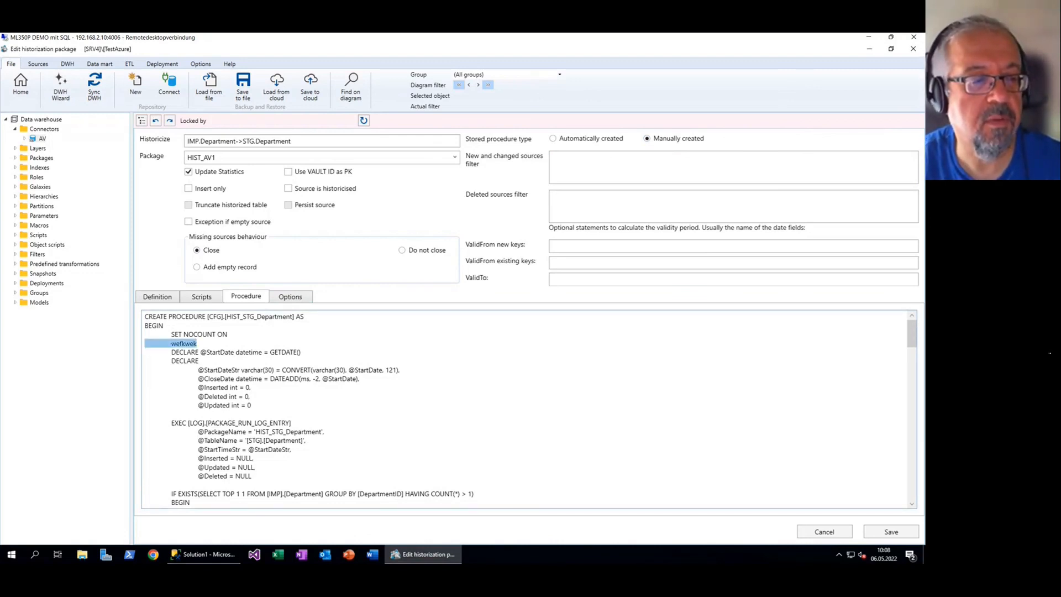
key("BackSpace")
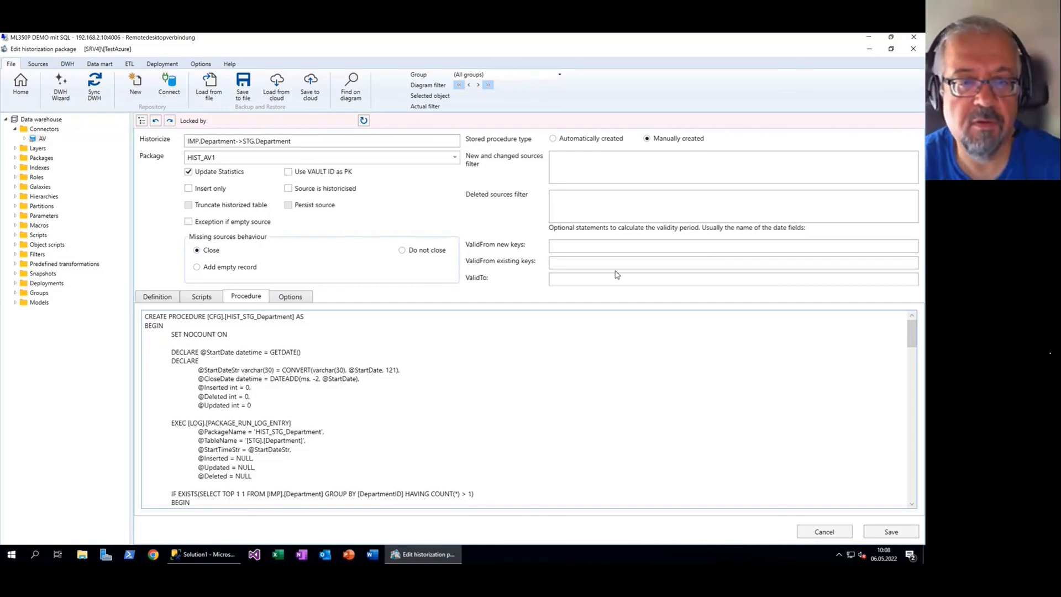
left_click(566, 140)
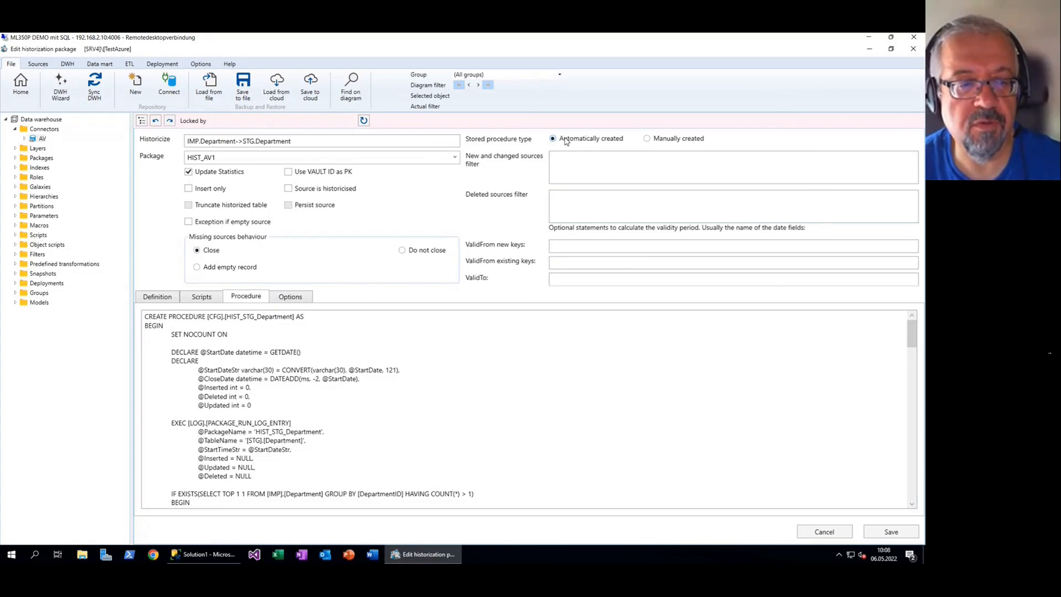
Look over the pre- and post-scripts, then close the package editor without saving
left_click(212, 298)
left_click(551, 351)
left_click(357, 350)
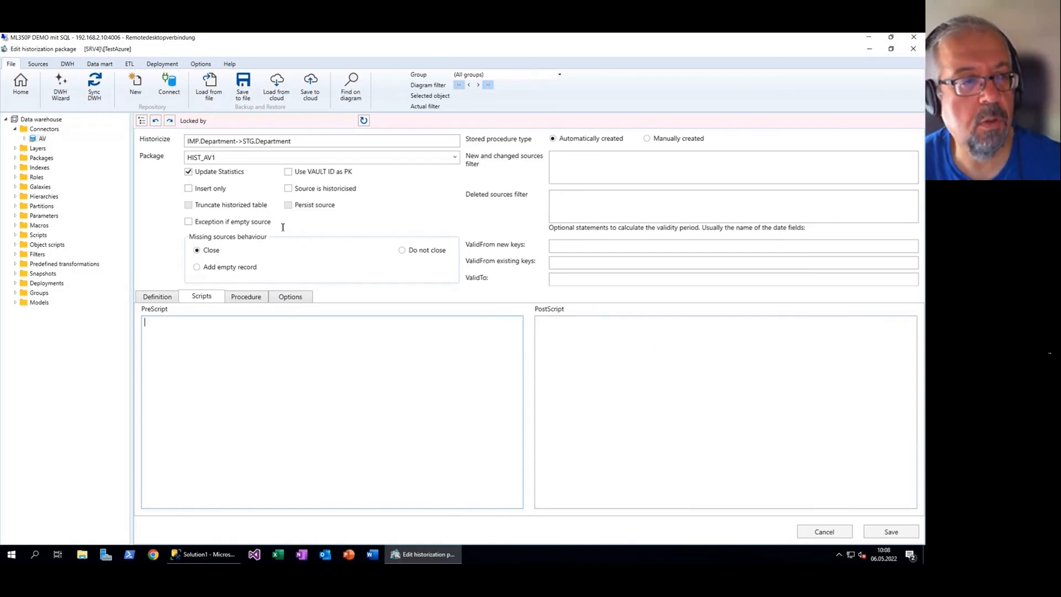
left_click(22, 93)
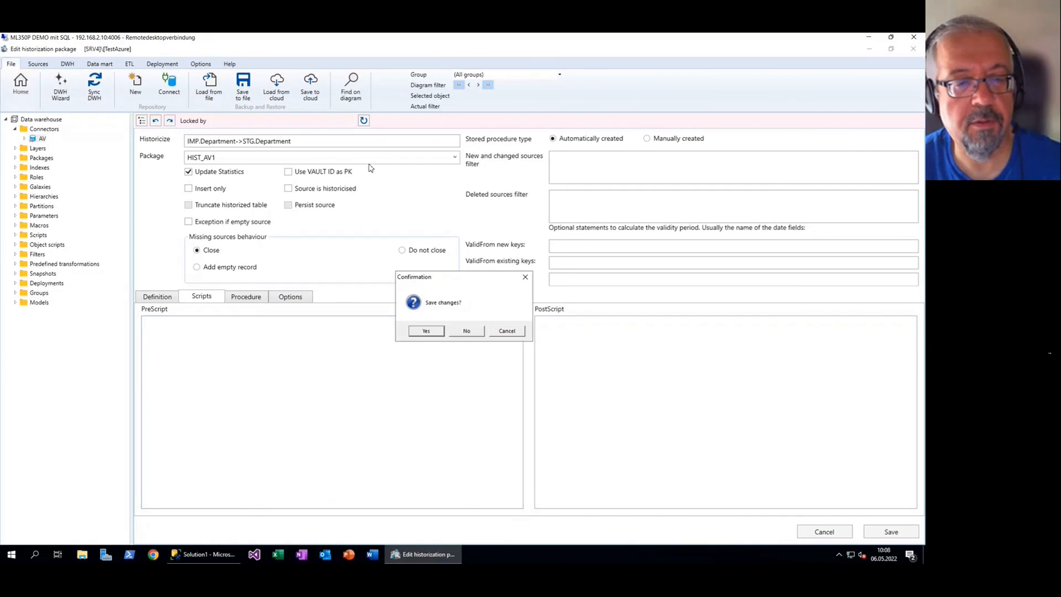
left_click(471, 332)
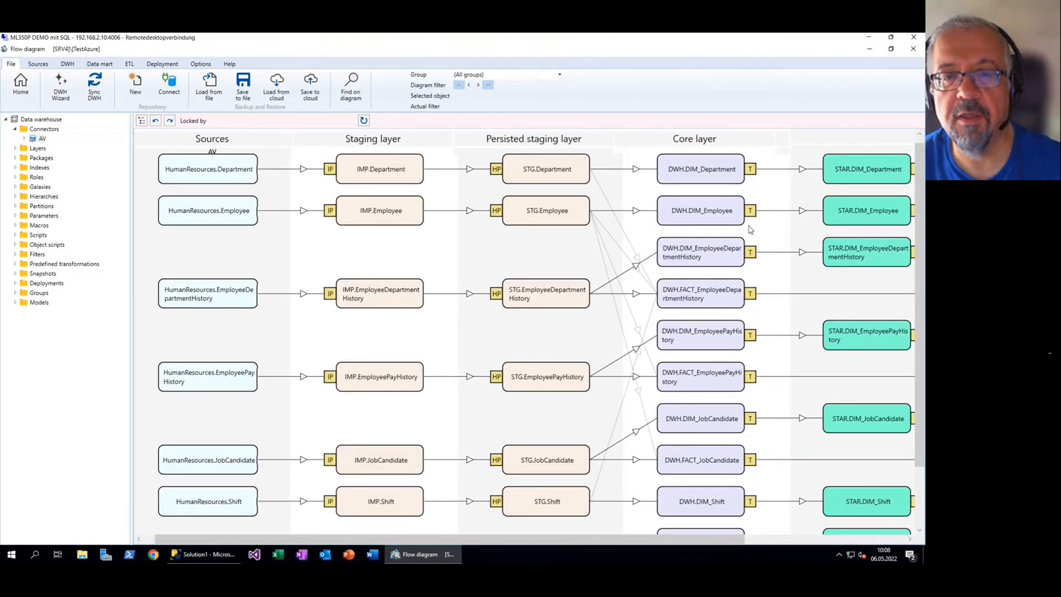
Open DWH.DIM_Department from the flow diagram in the Edit Transformation form
left_click(684, 171)
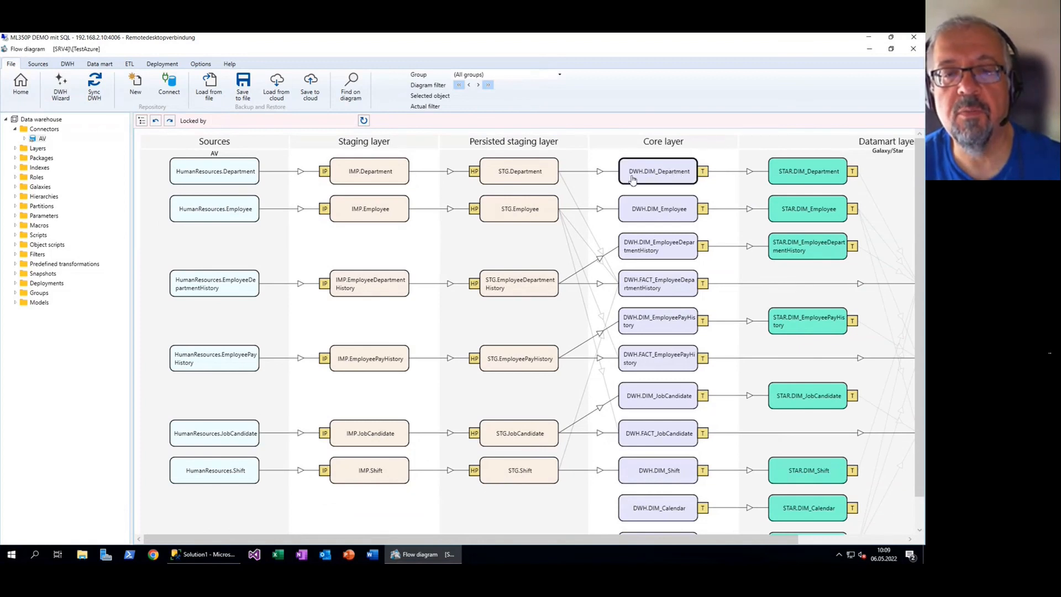
double_click(675, 173)
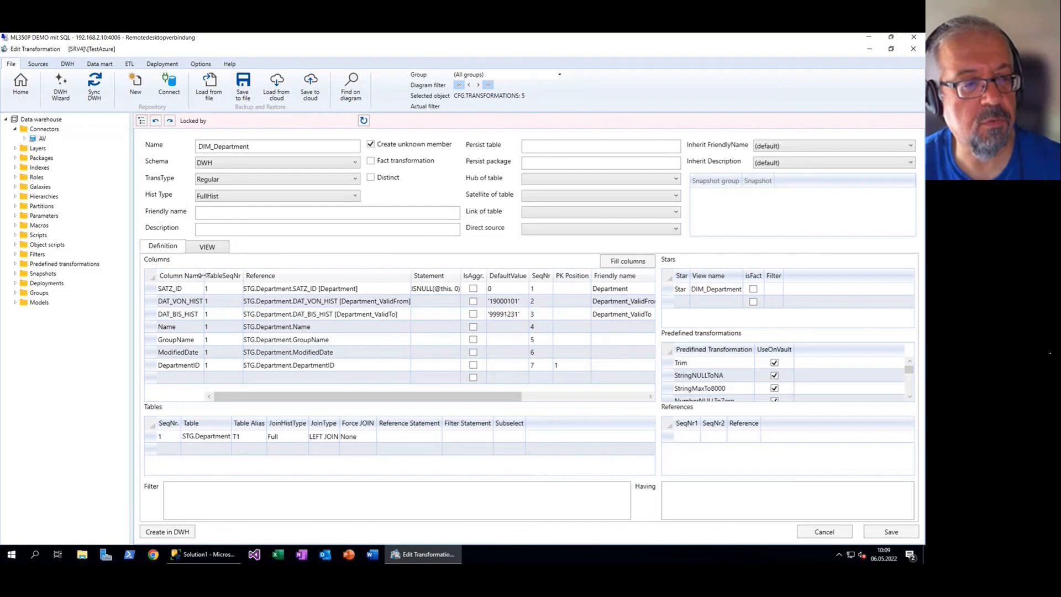
left_click(212, 251)
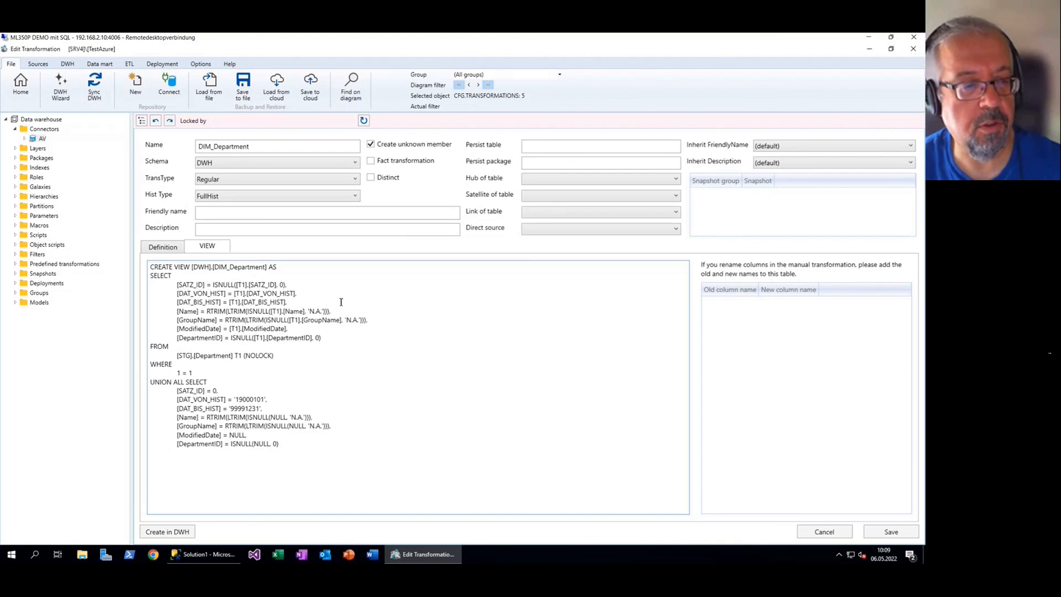
left_click(165, 247)
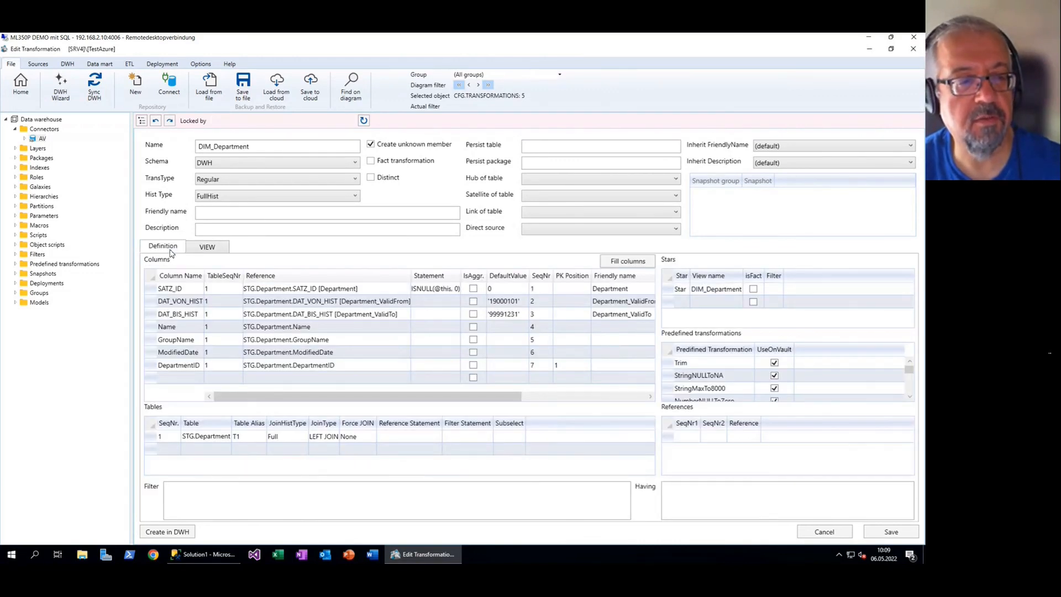
left_click(150, 438)
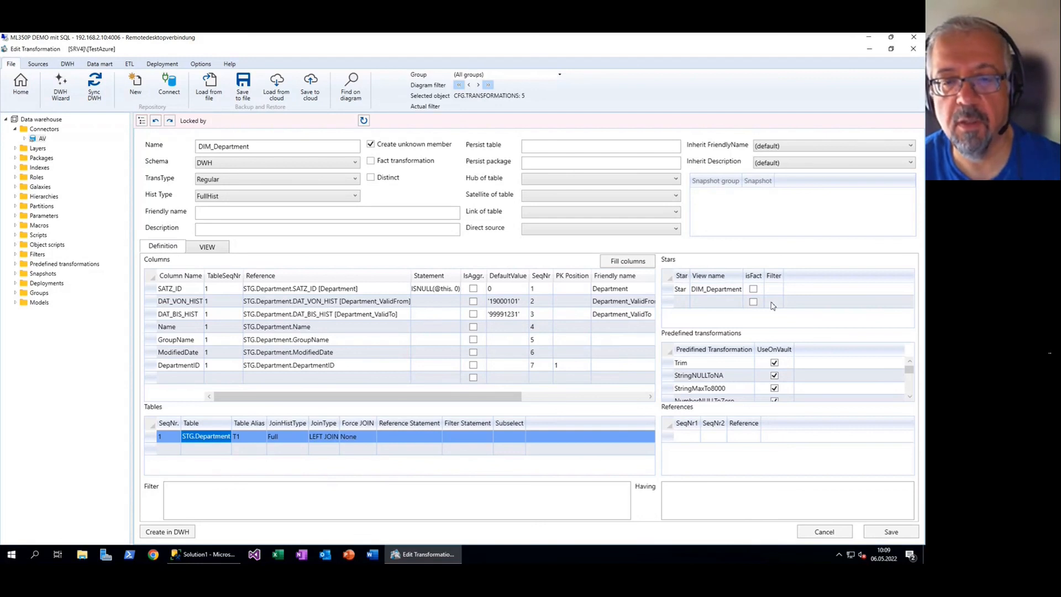
left_click(706, 364)
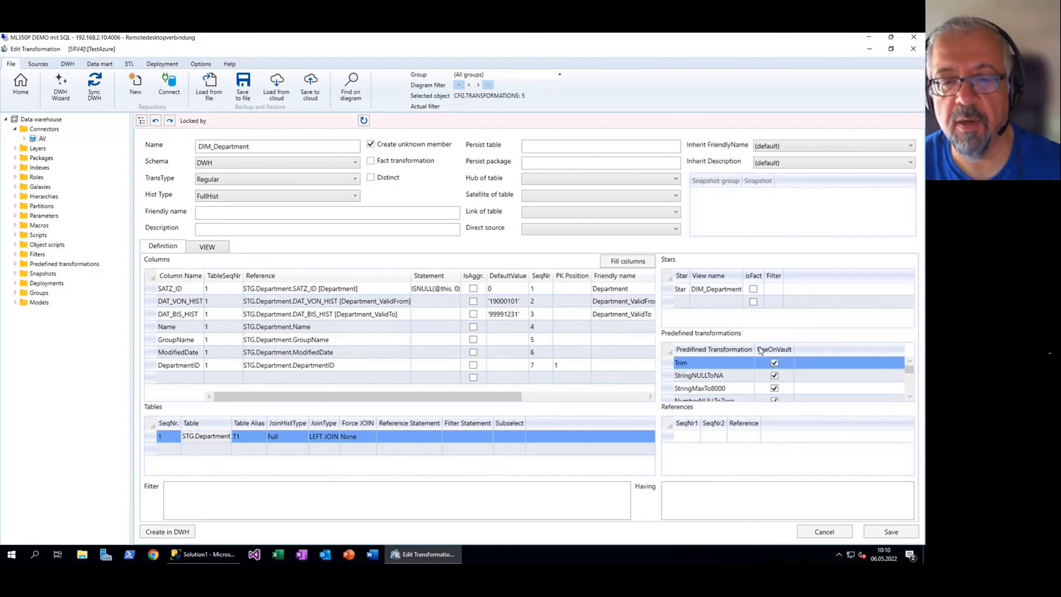
scroll(755, 352, "down", 3)
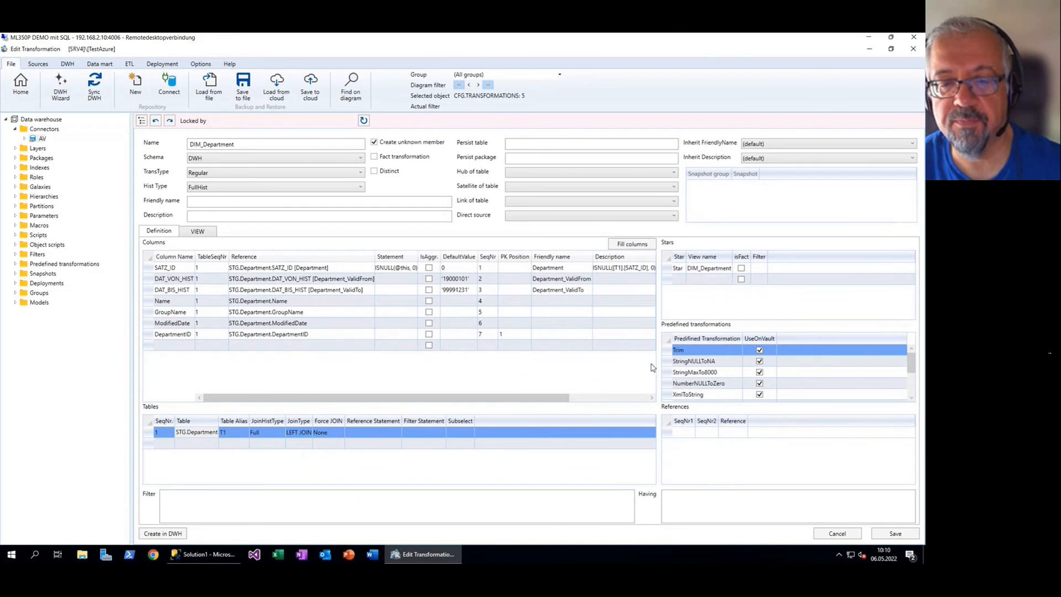
Delete all of DIM_Department's predefined transformations, save, and check the untrimmed view SQL
scroll(693, 368, "down", 3)
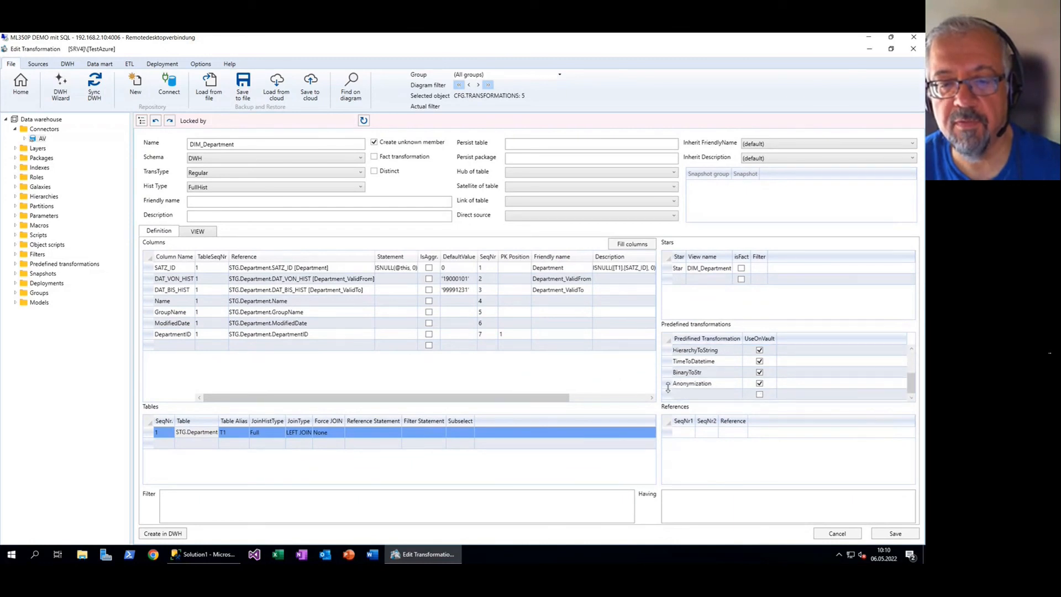
left_click(669, 383, "shift")
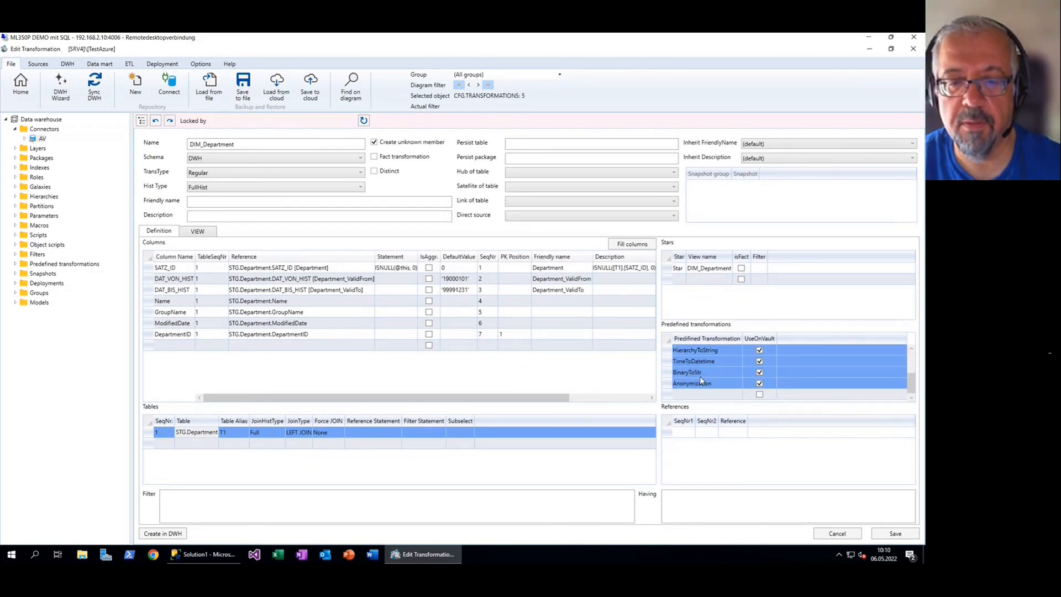
key("Delete")
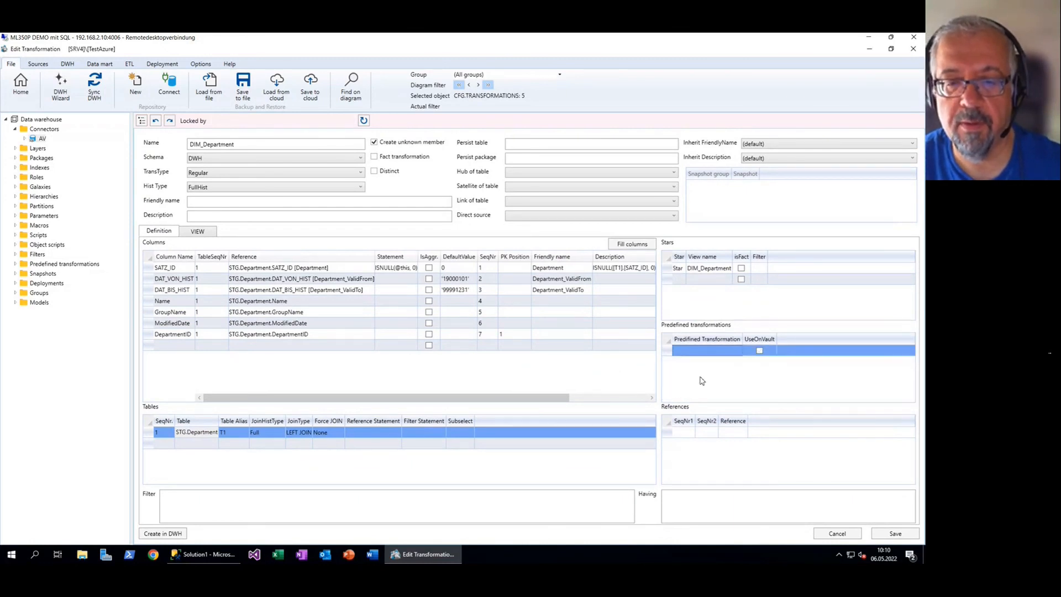
left_click(736, 352)
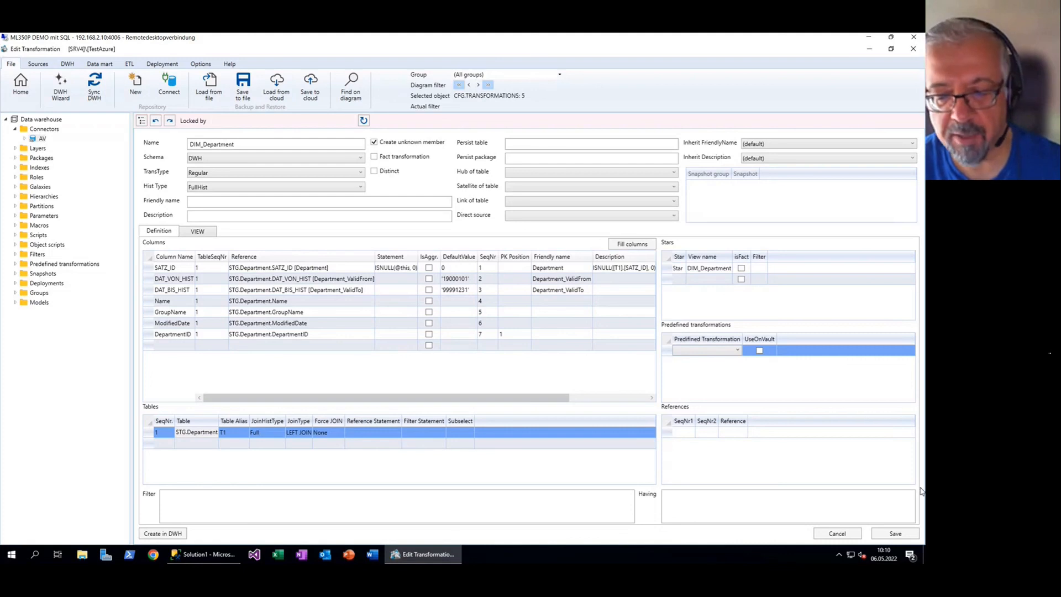
left_click(898, 535)
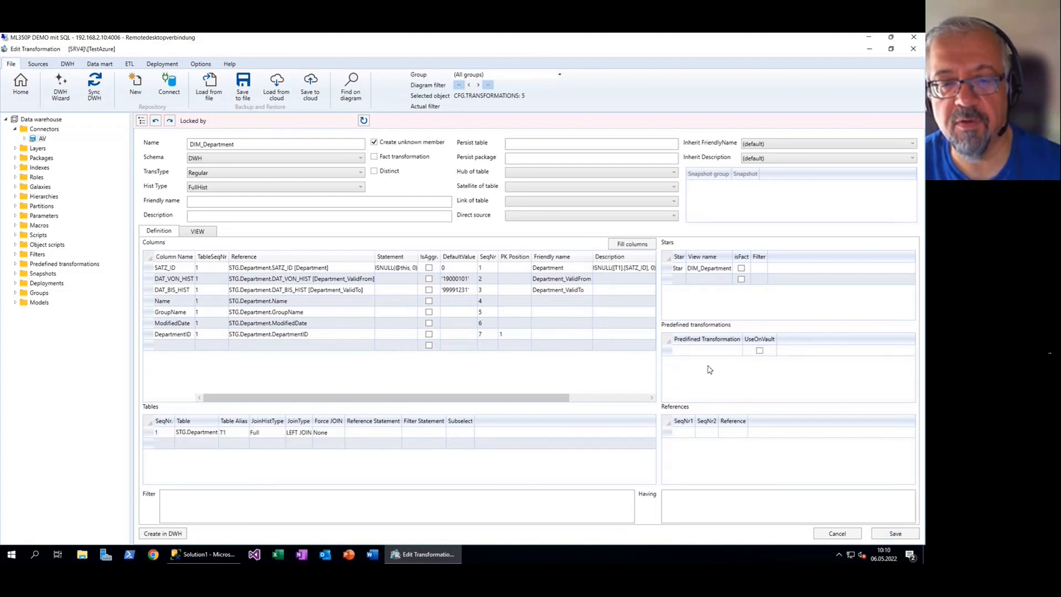
left_click(195, 231)
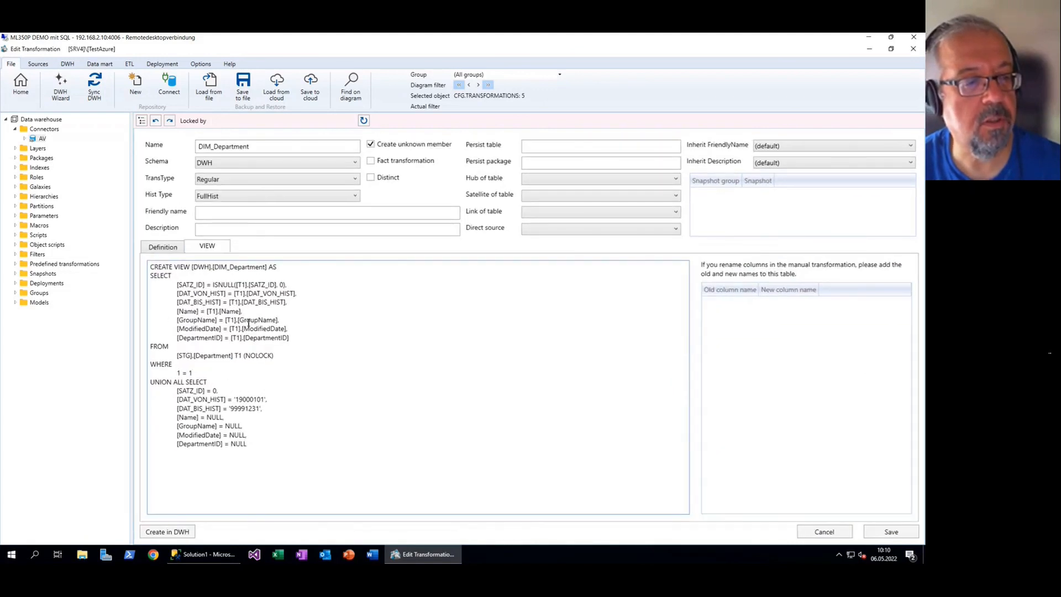
left_click_drag(279, 320, 236, 317)
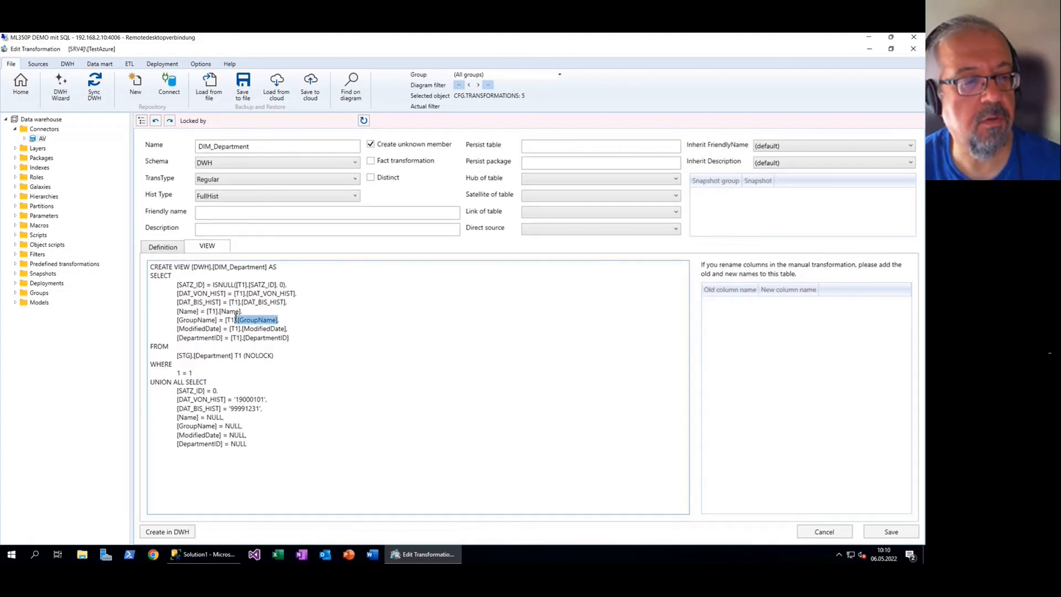
left_click(209, 352)
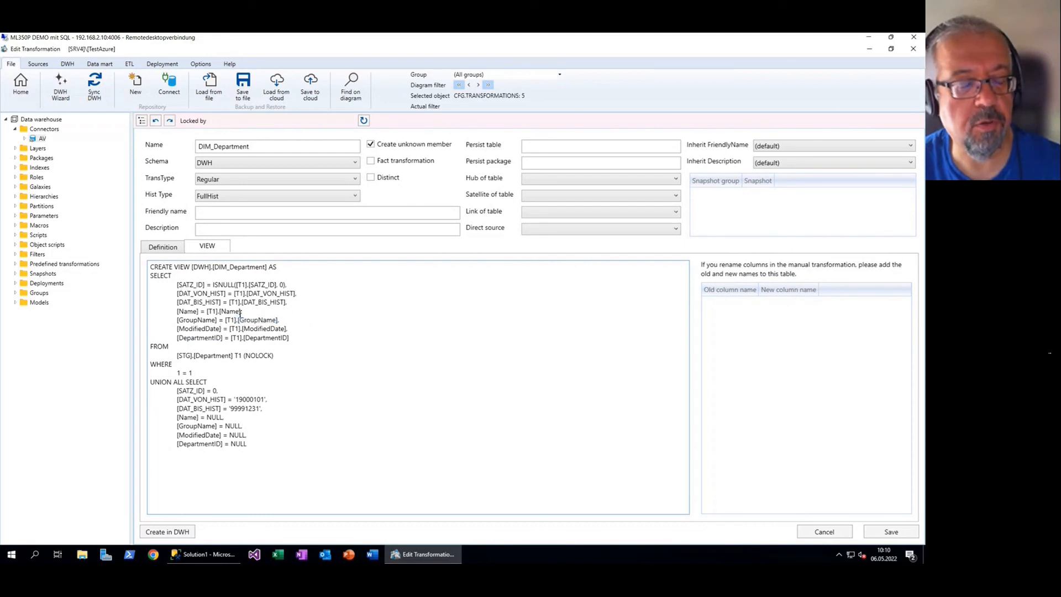
left_click_drag(225, 320, 277, 320)
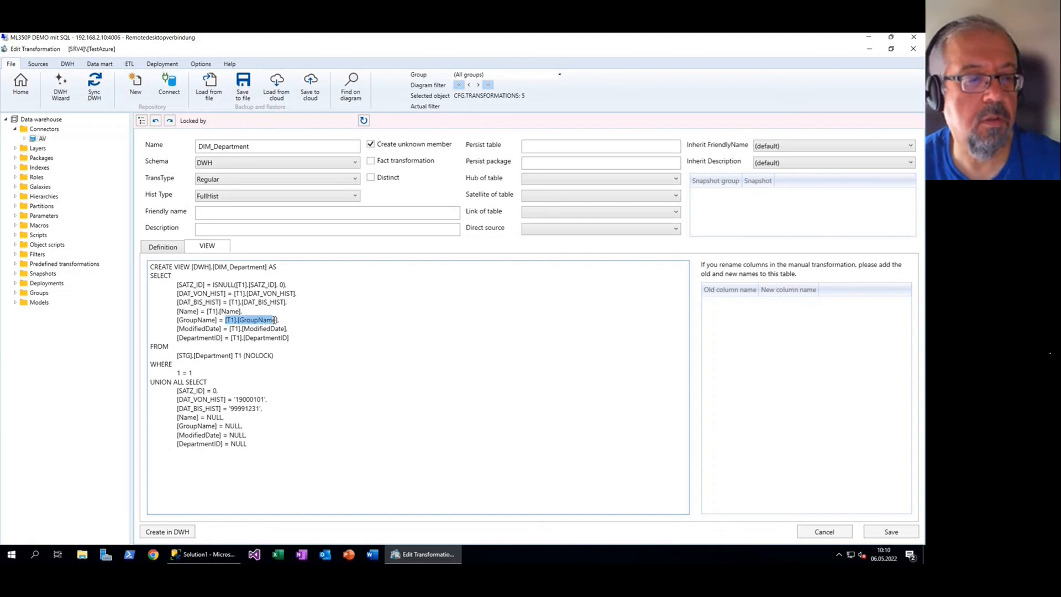
left_click(168, 252)
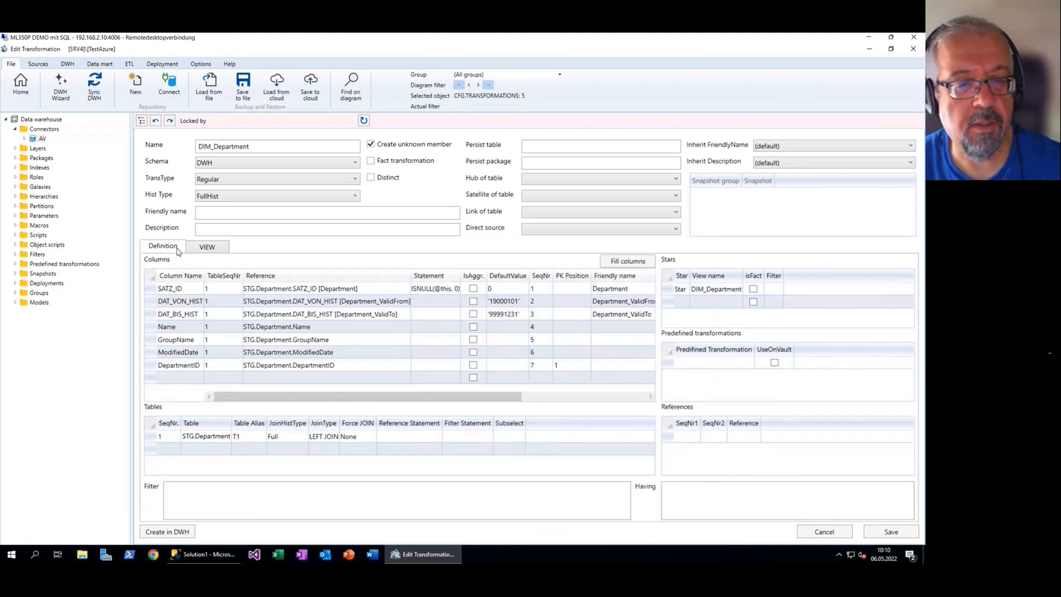
Add Trim back to DIM_Department and confirm the view wraps columns in RTRIM(LTRIM())
left_click(747, 364)
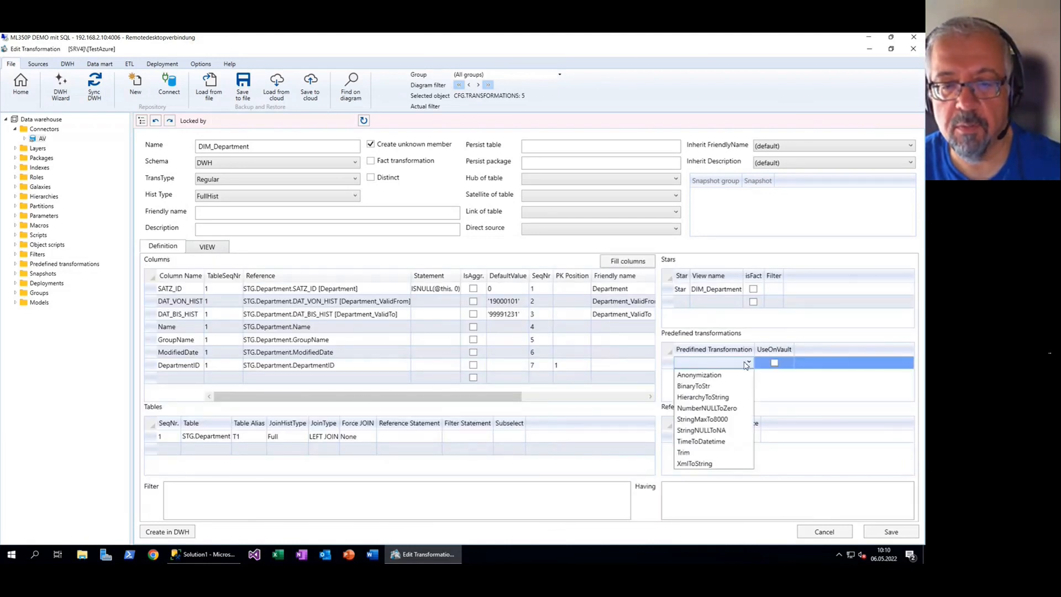
left_click(703, 453)
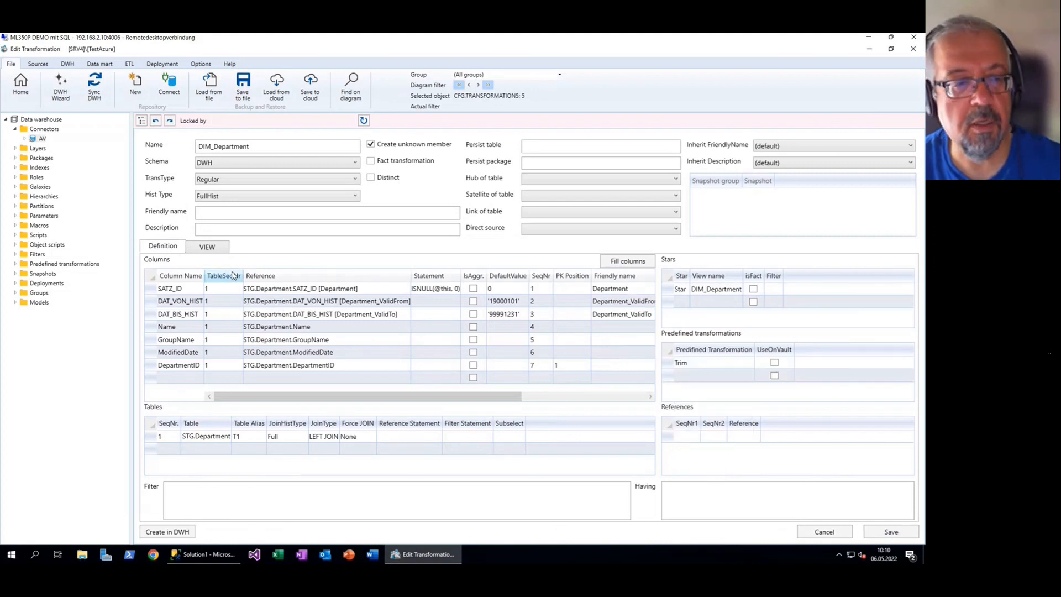
left_click(209, 246)
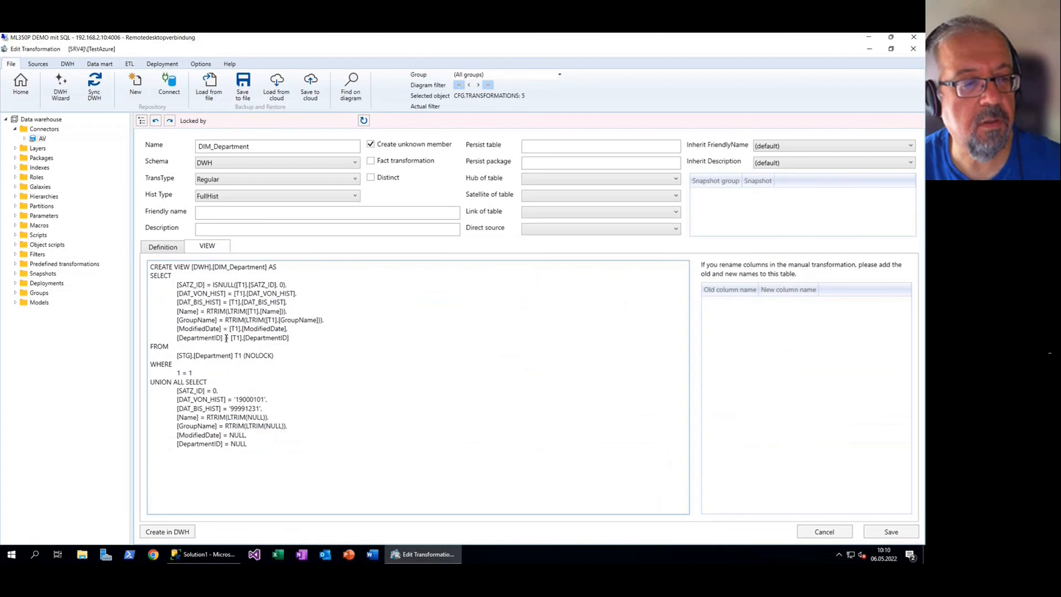
left_click_drag(219, 320, 252, 319)
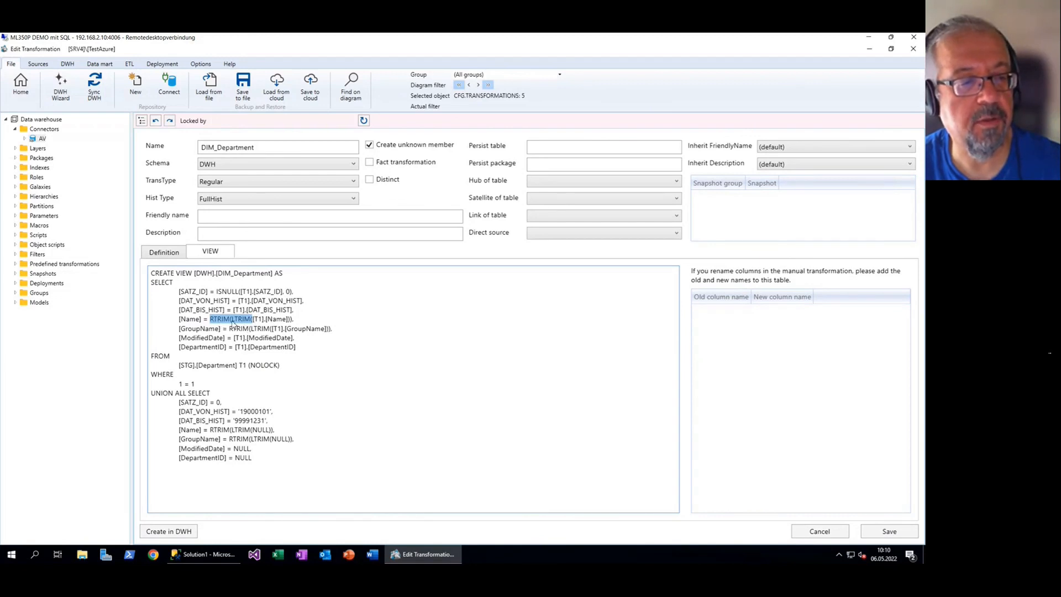
left_click(303, 323)
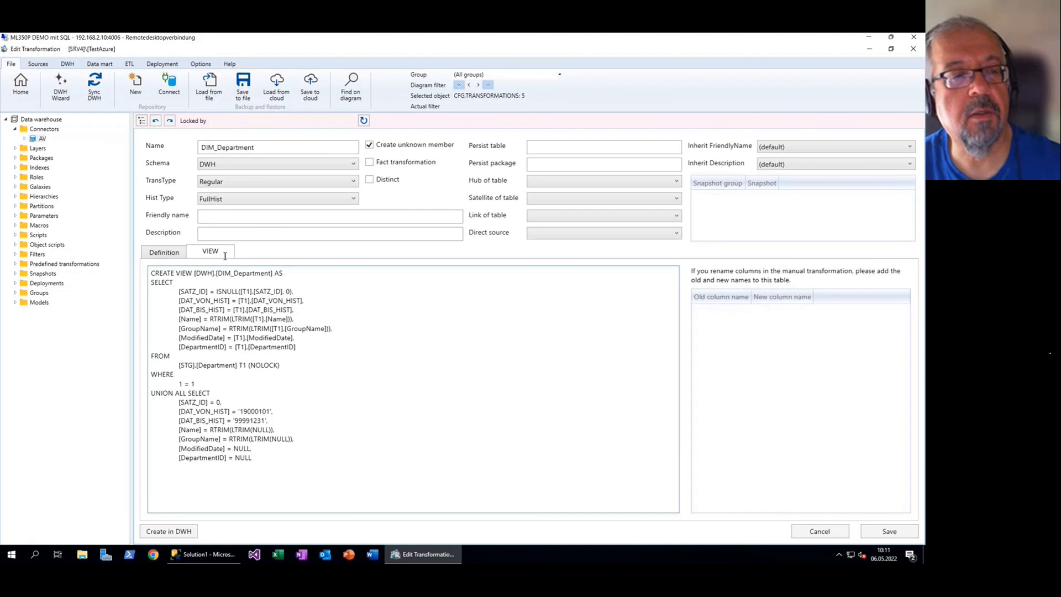
left_click(178, 252)
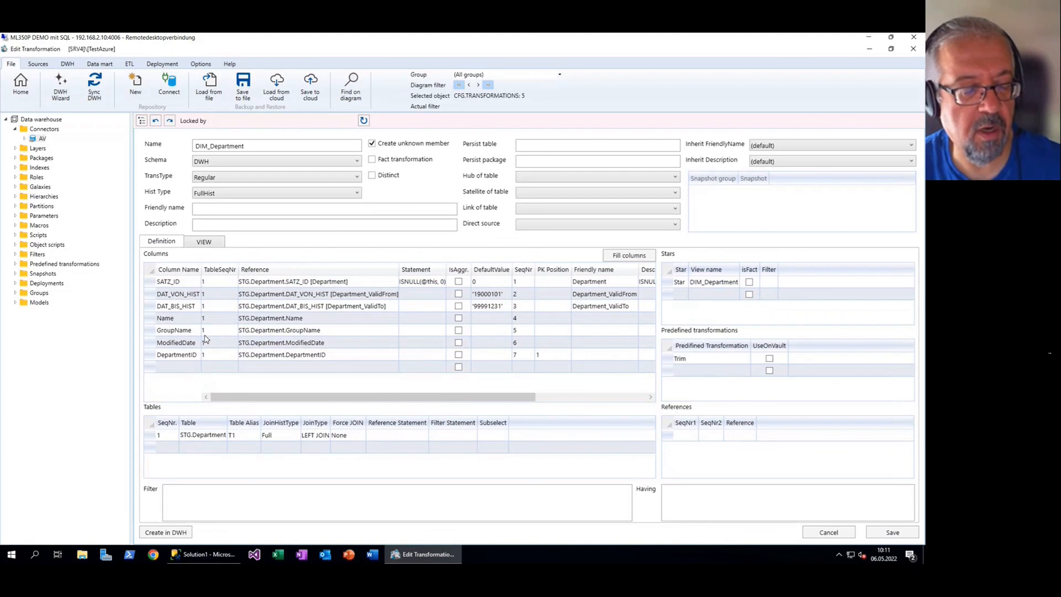
Add StringNULLToNA to DIM_Department and verify the view's ISNULL(..., 'N.A.') wrapping
left_click(745, 371)
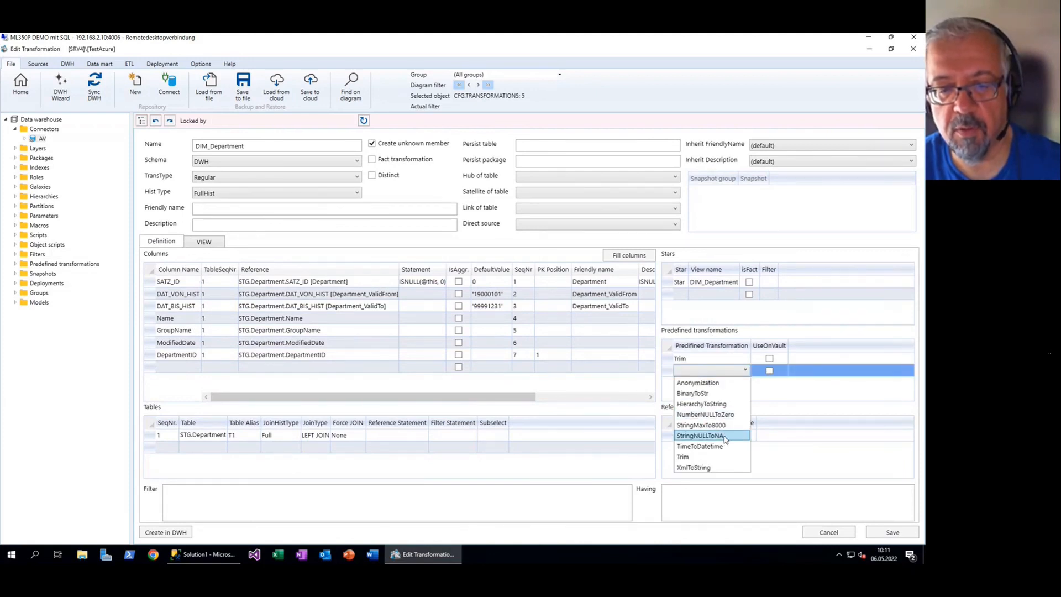
left_click(728, 437)
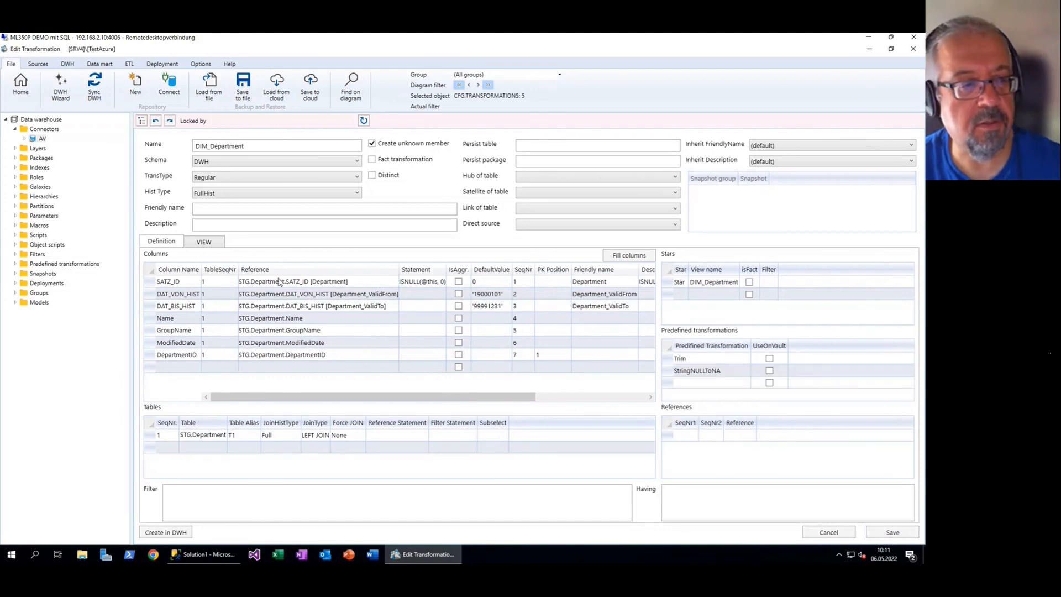
left_click(202, 242)
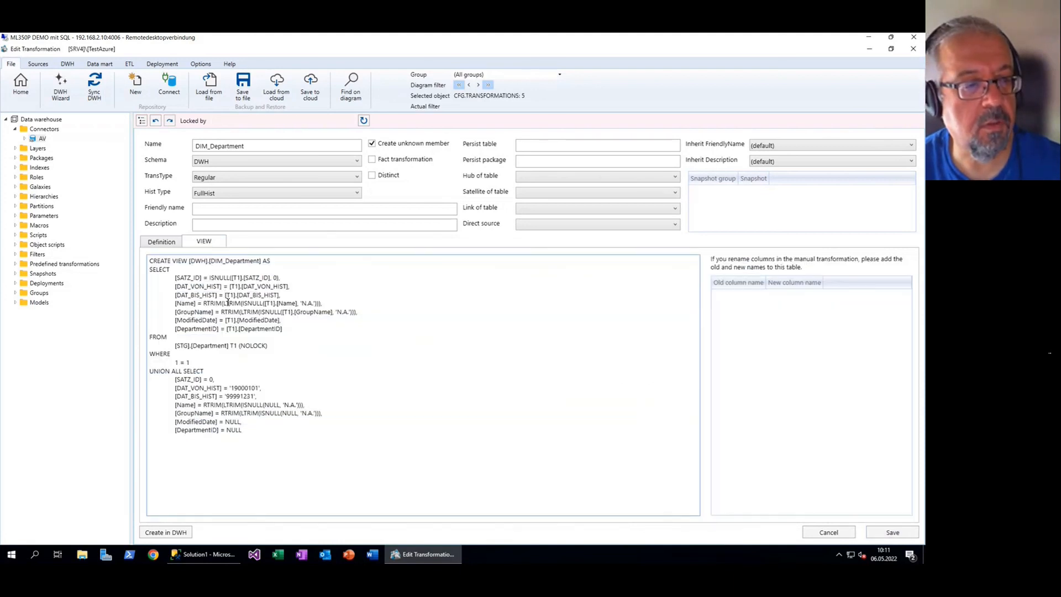
left_click_drag(204, 303, 300, 305)
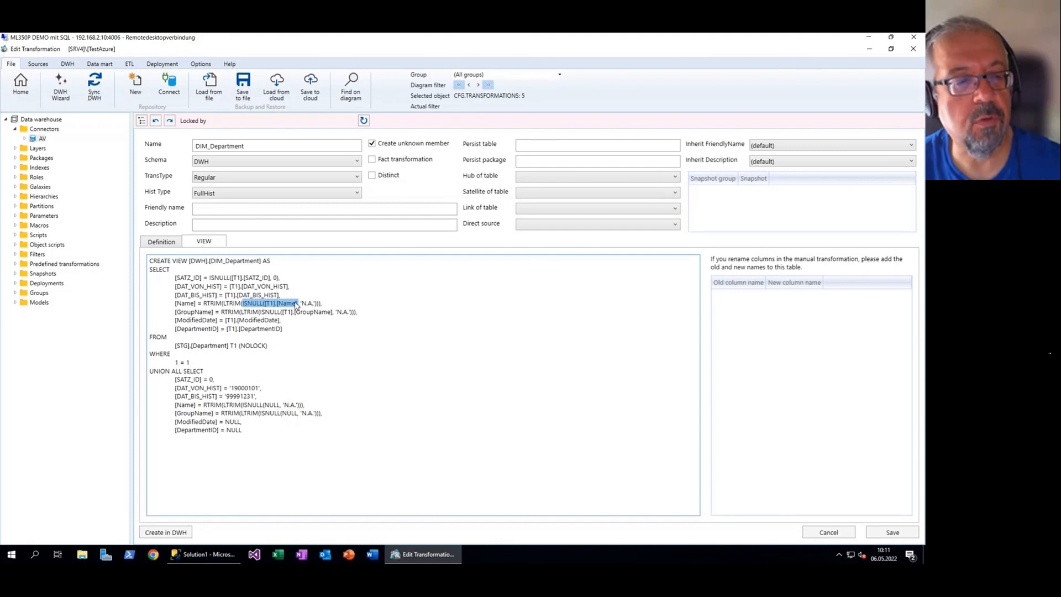
left_click_drag(302, 303, 316, 303)
left_click(357, 308)
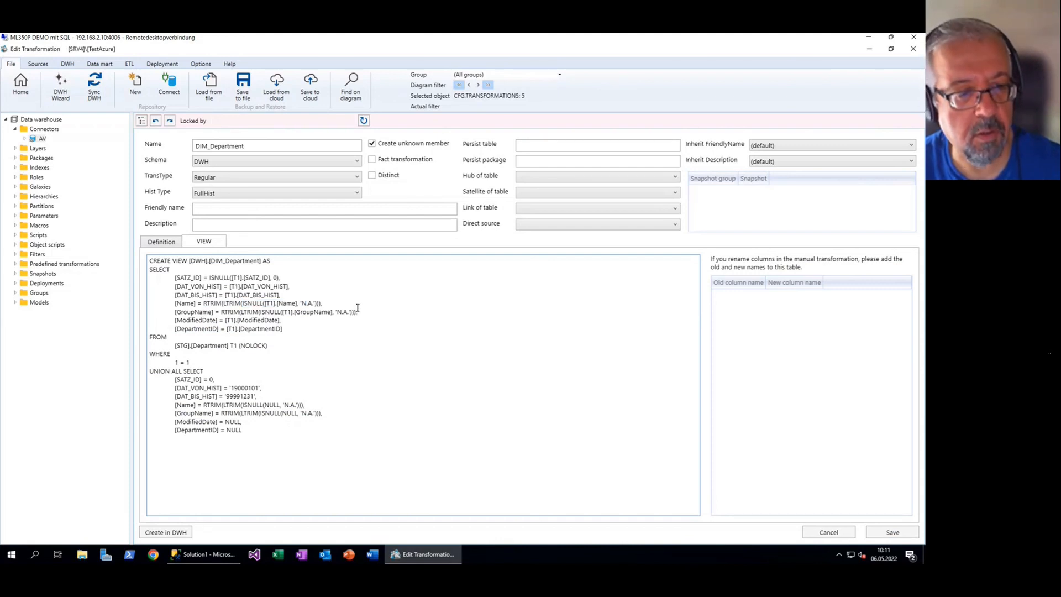
left_click(176, 243)
left_click(743, 383)
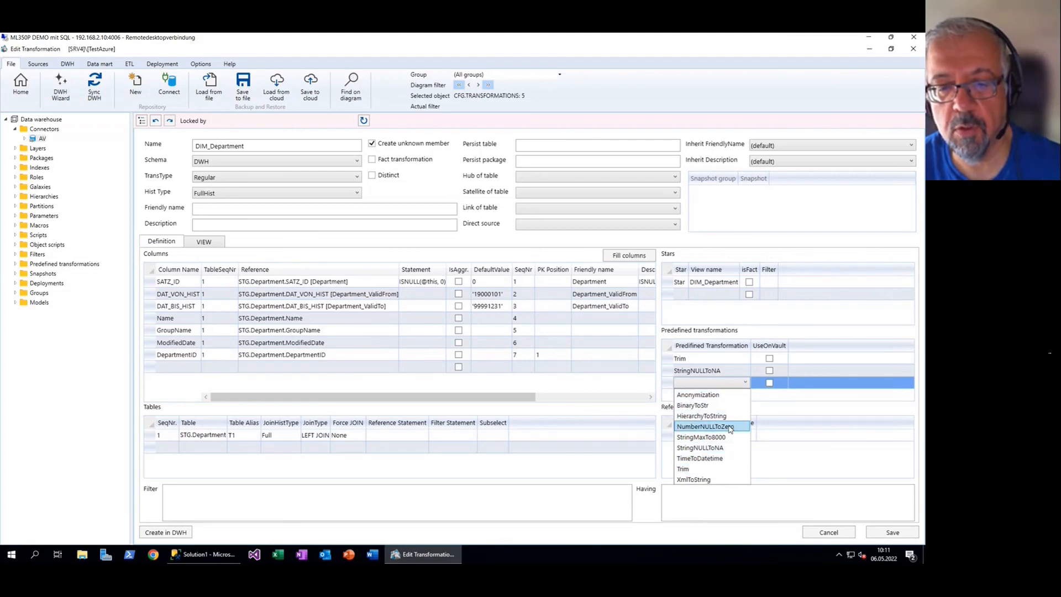
Dismiss the transformation choices, expand the Predefined transformations folder, and return to the Home view
left_click(744, 383)
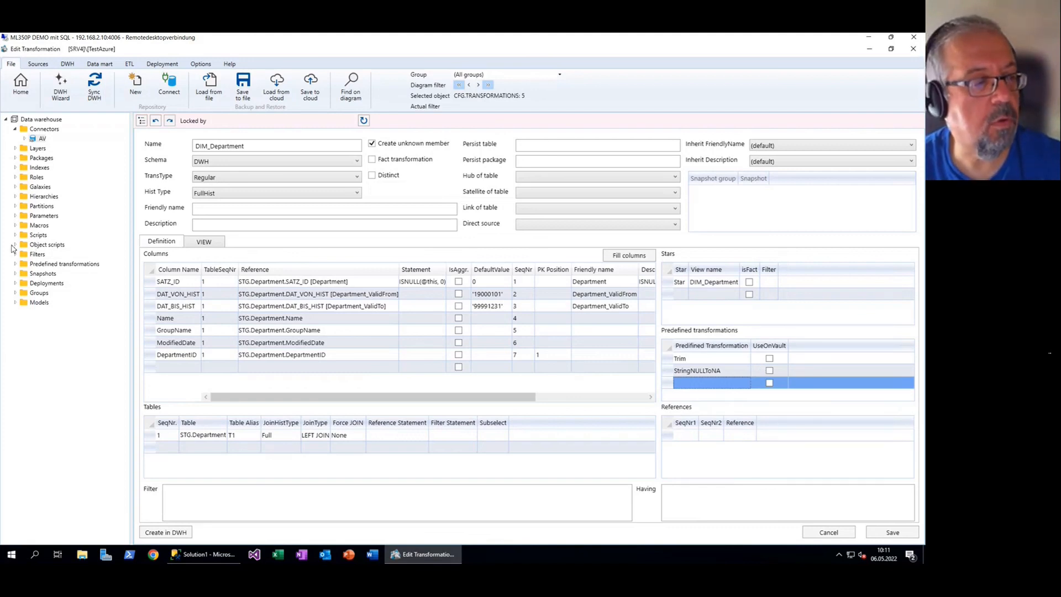
left_click(15, 263)
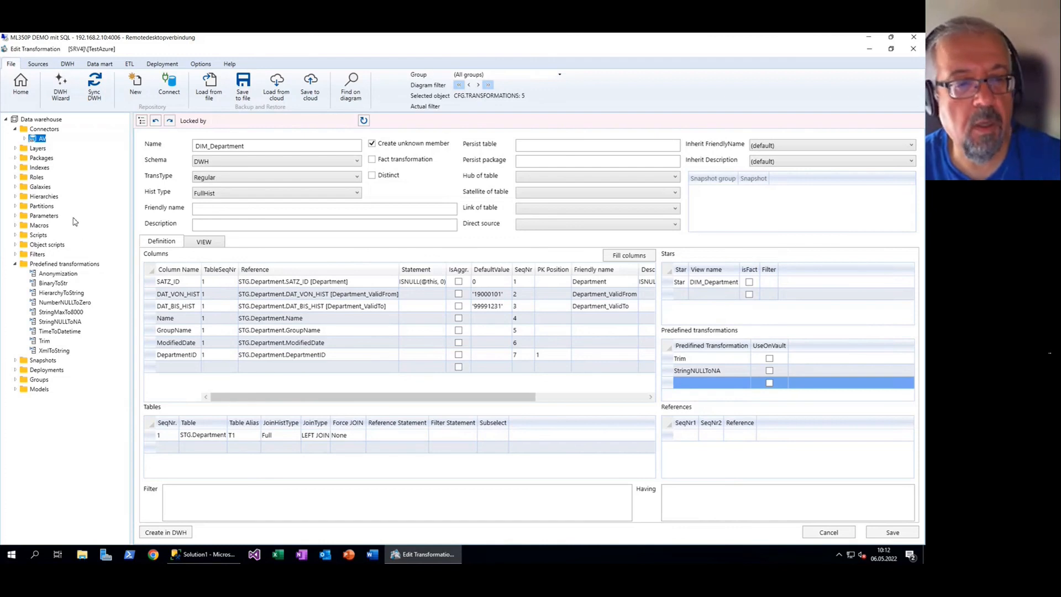
left_click(20, 85)
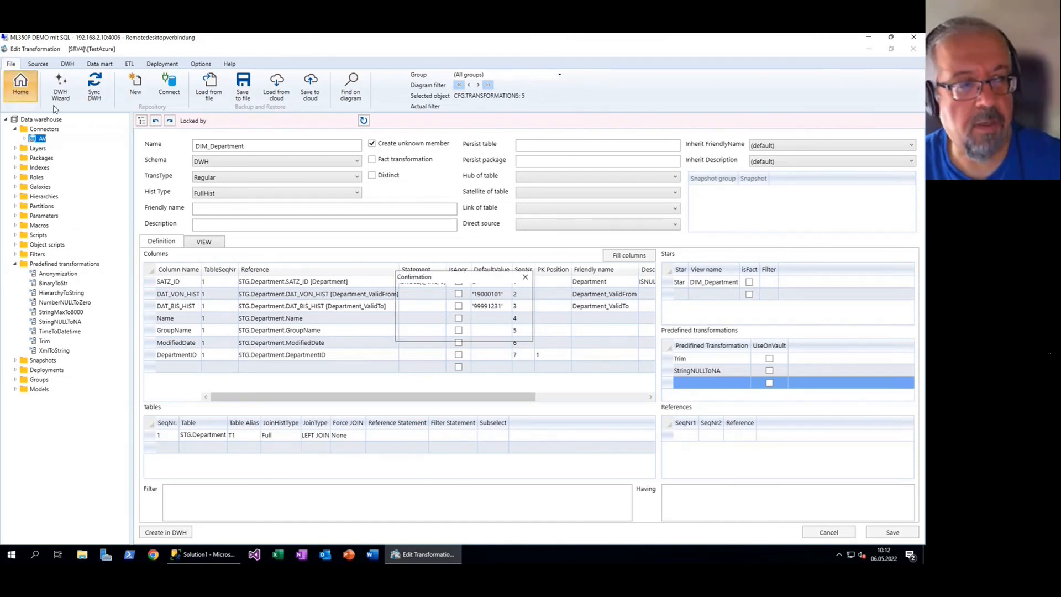
Discard the DIM_Department changes, open FACT_EmployeeDepartmentHistory from the Core layer, and select its STG.EmployeeDepartmentHistory source
left_click(471, 332)
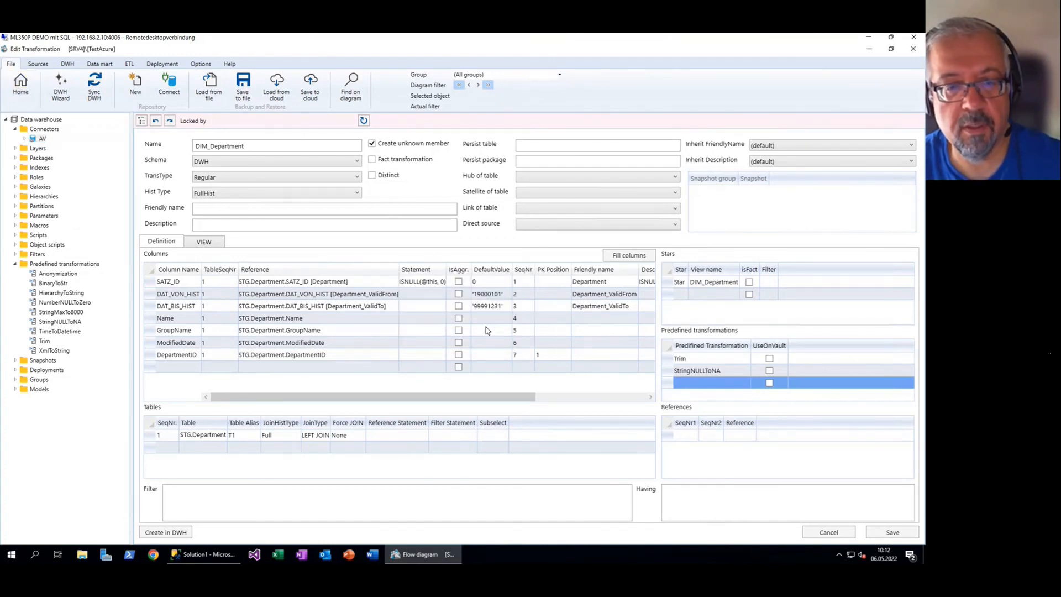
scroll(690, 356, "down", 1)
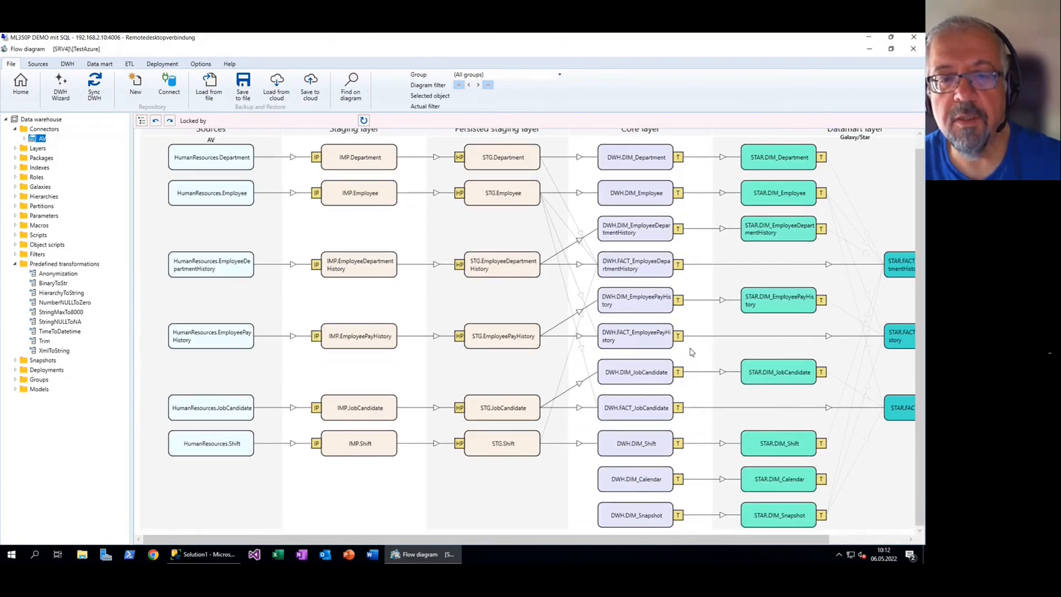
double_click(637, 268)
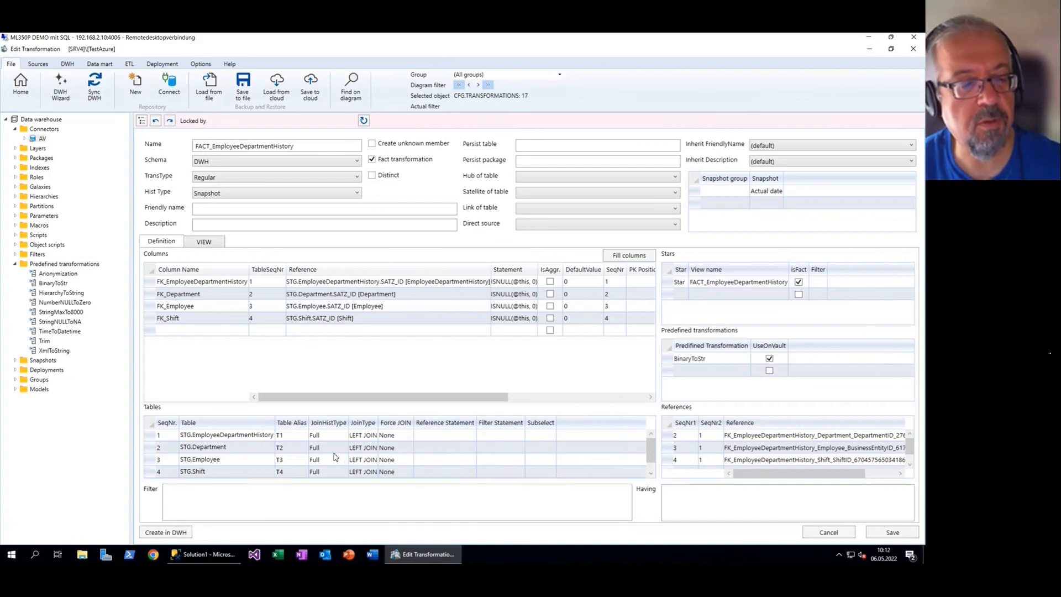
left_click(229, 436)
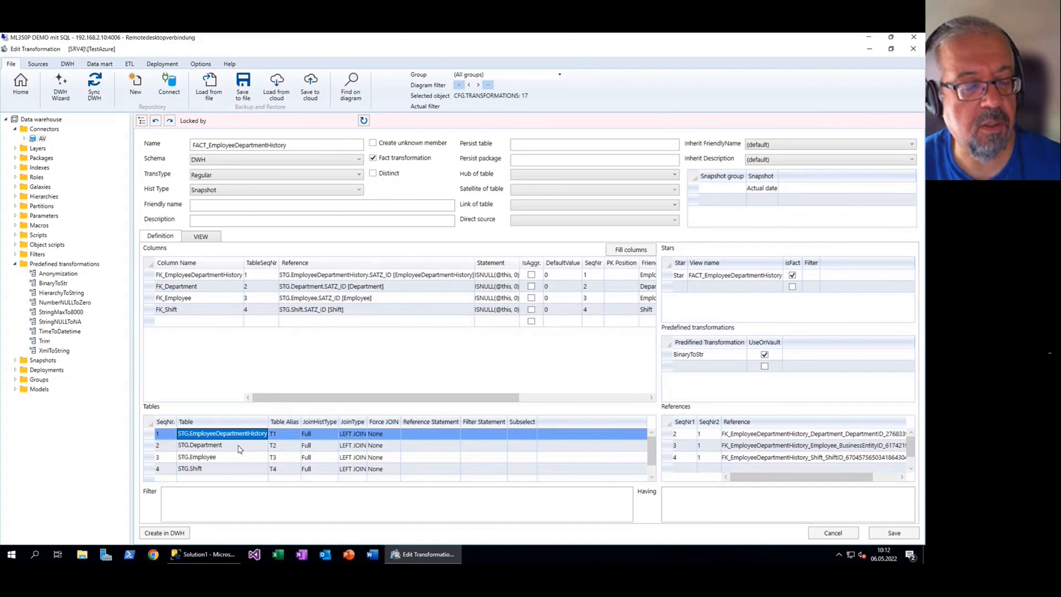
left_click(239, 447)
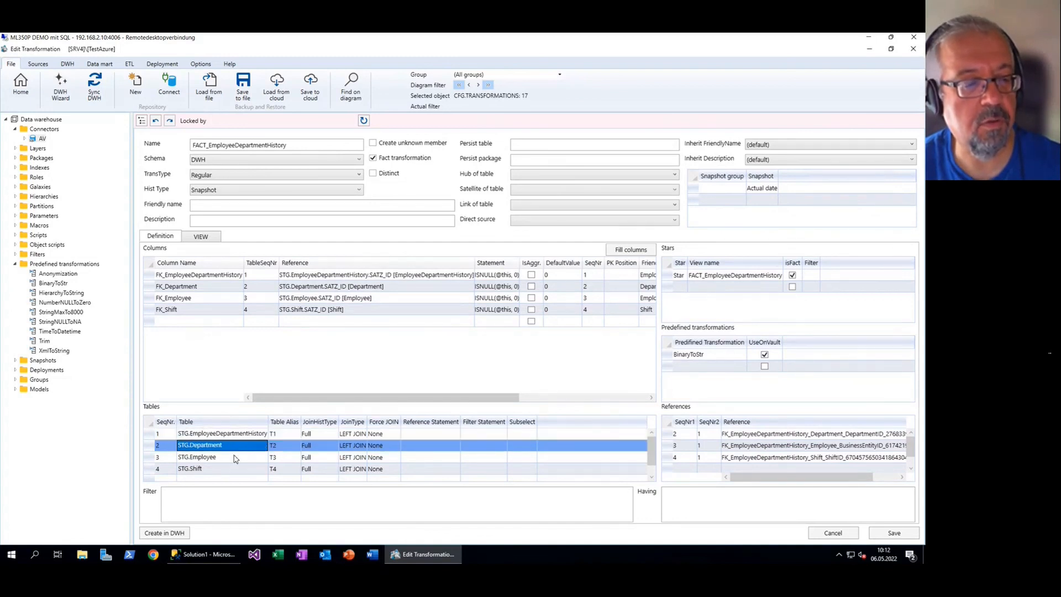
left_click(236, 459)
left_click(234, 448)
left_click(230, 459)
left_click(228, 469)
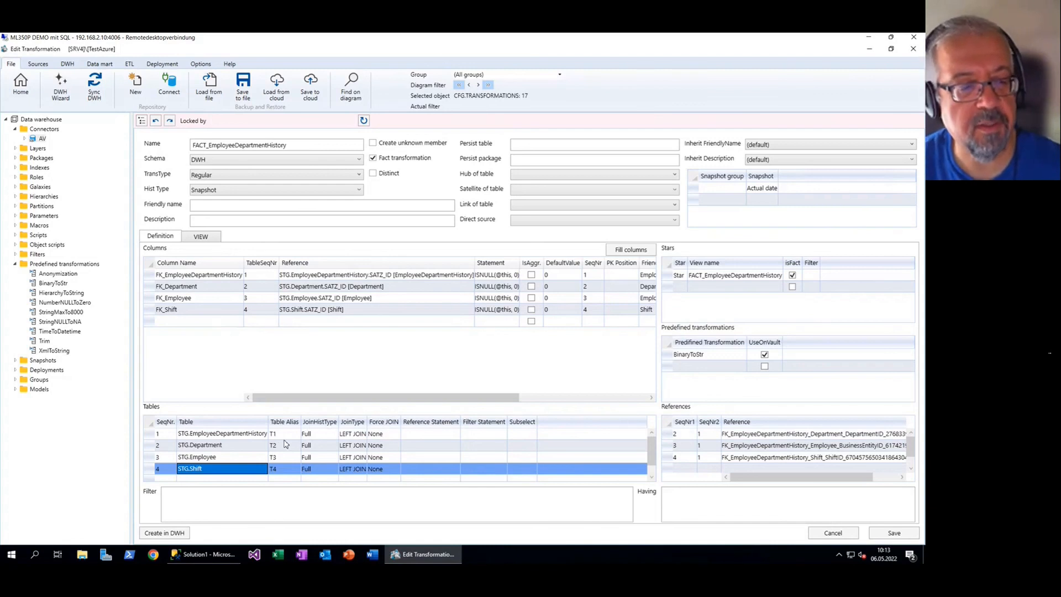
left_click(248, 434)
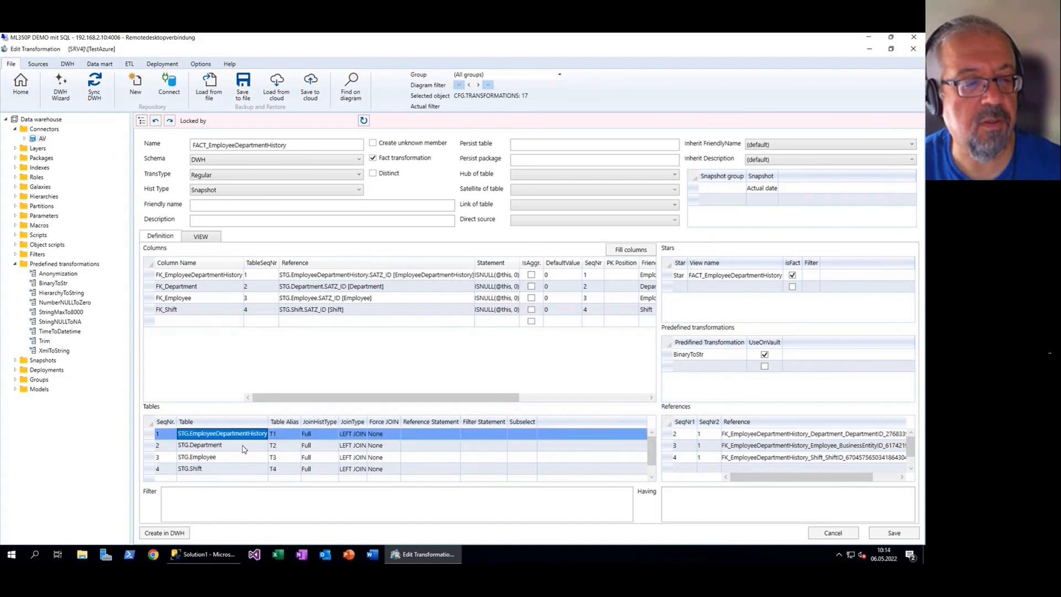
left_click(244, 446)
left_click(241, 458)
left_click(236, 471)
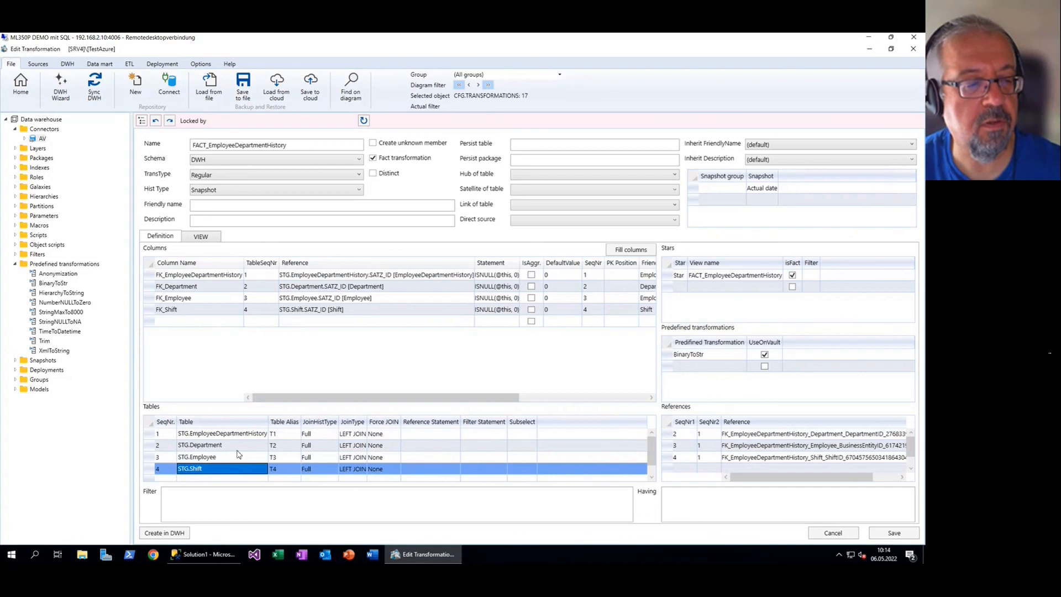
left_click(237, 448)
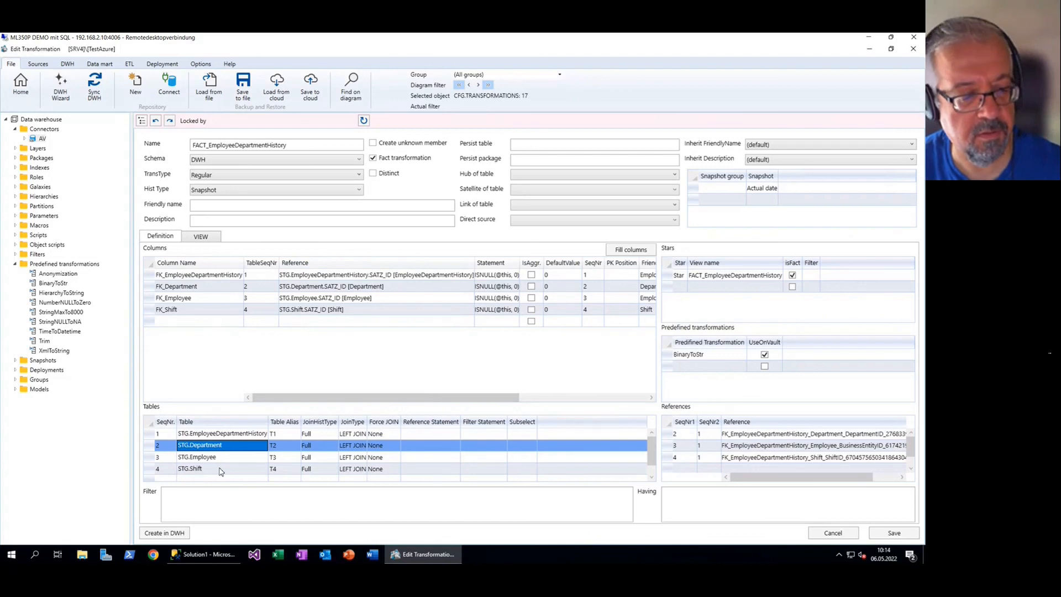
left_click(196, 275)
left_click(196, 286)
left_click(196, 297)
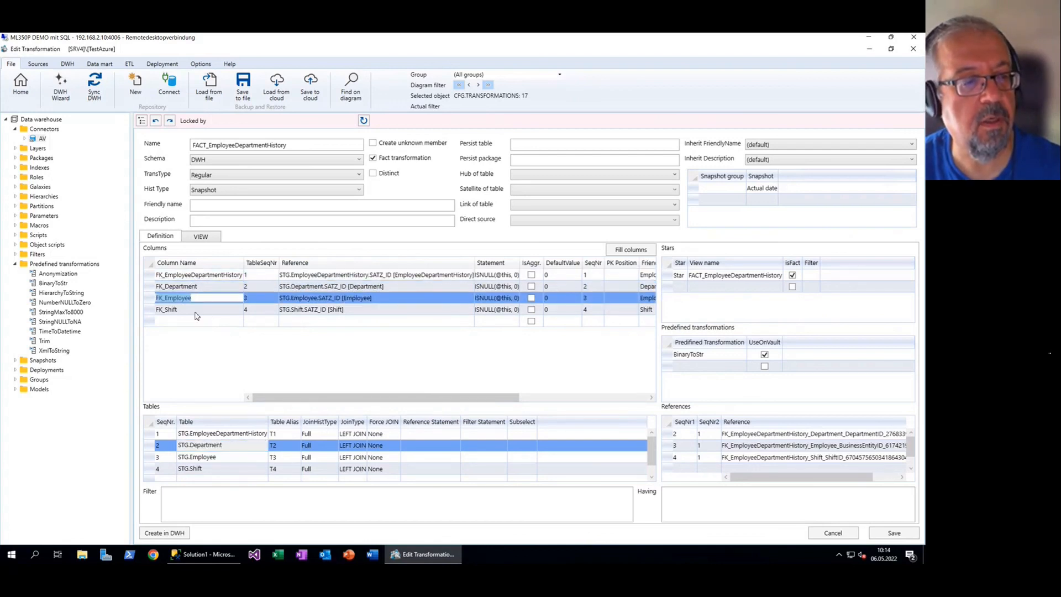
left_click(197, 309)
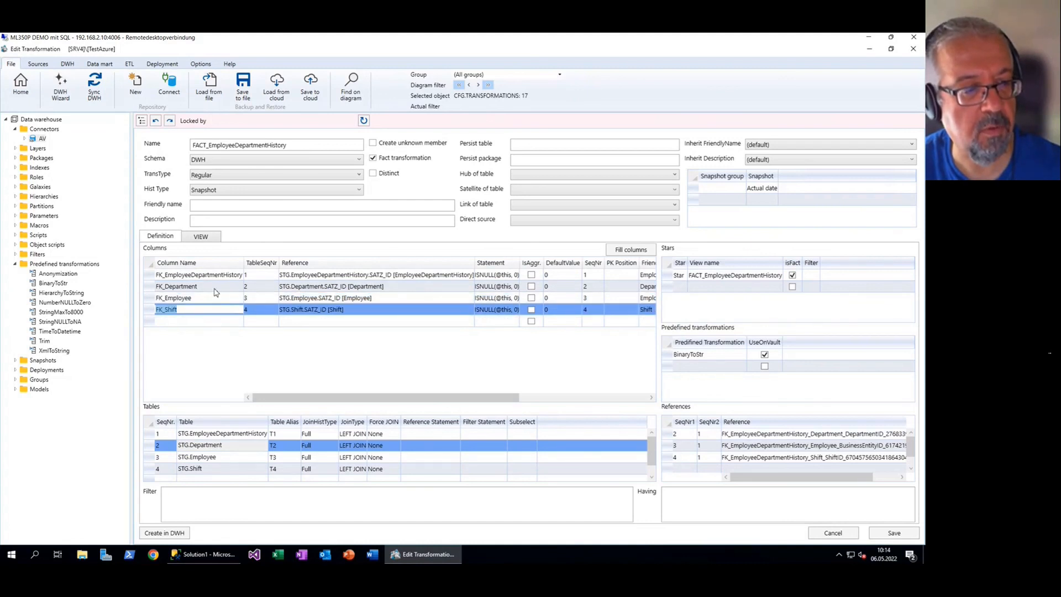
key("Escape")
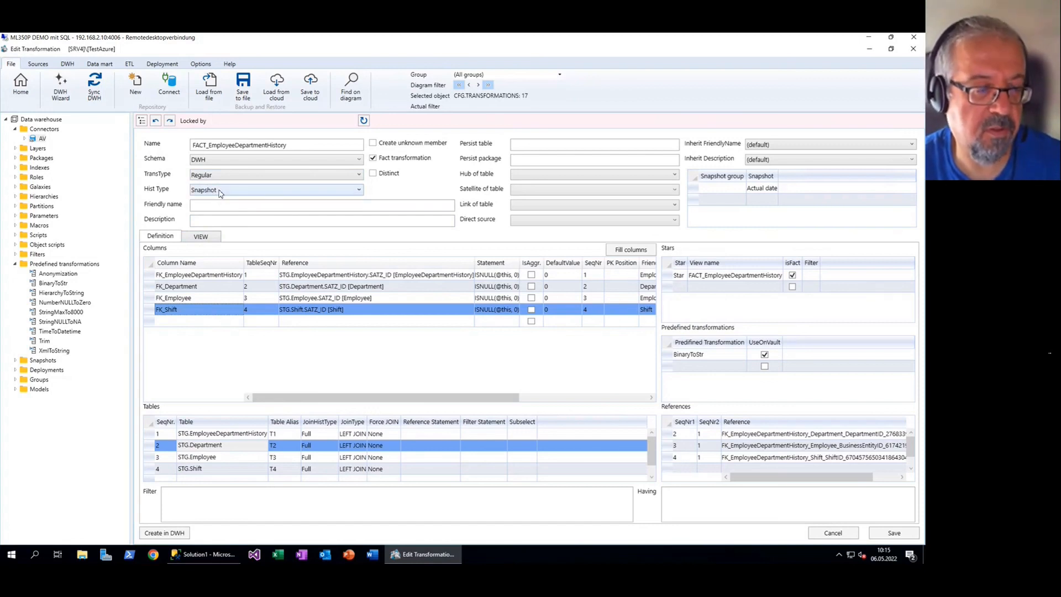
left_click(202, 236)
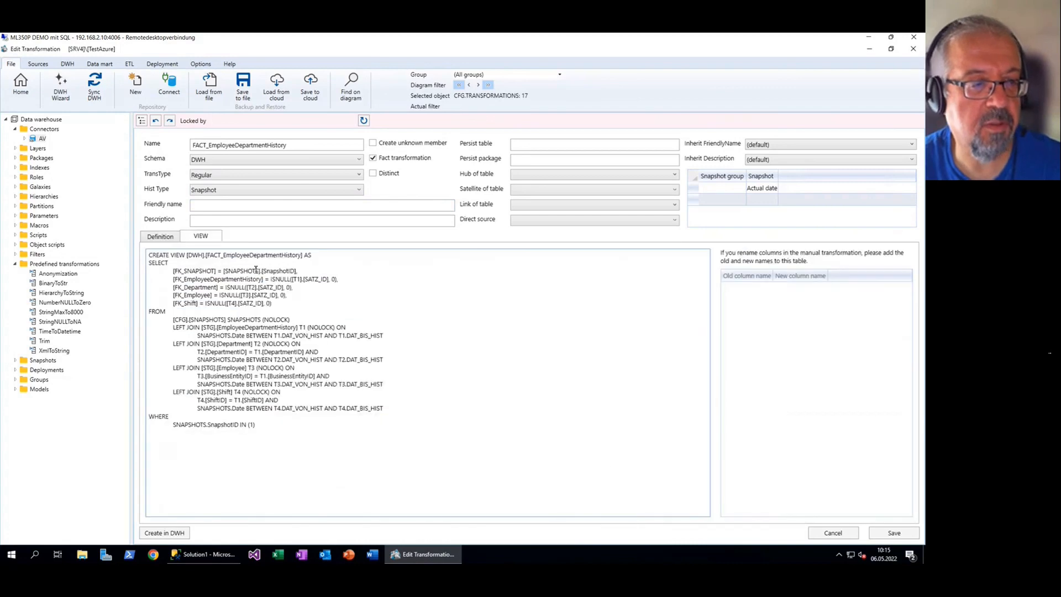
scroll(209, 394, "up", 3)
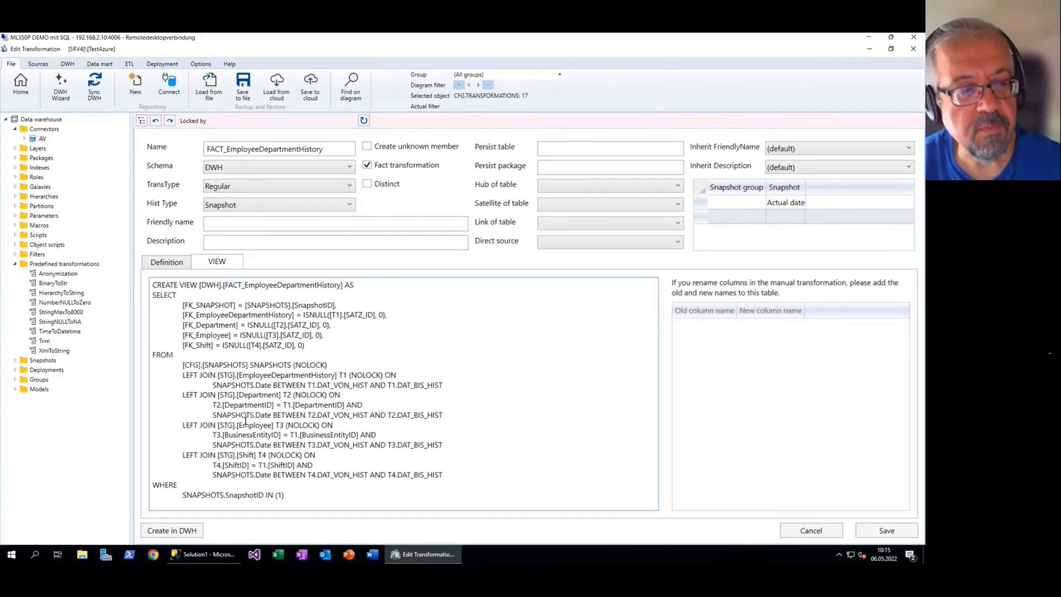
left_click_drag(182, 365, 297, 364)
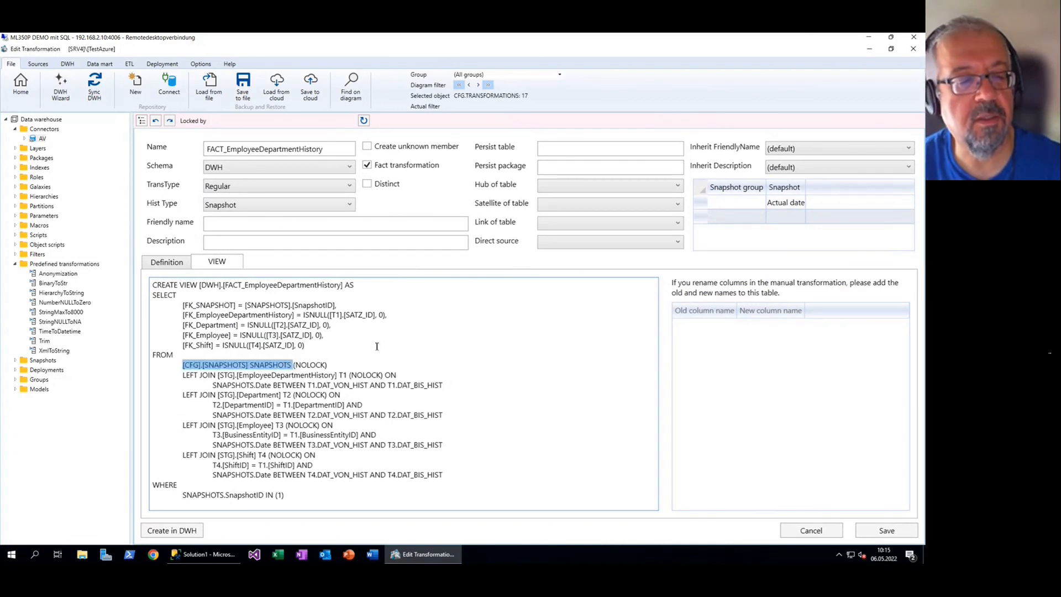
left_click(259, 359)
left_click_drag(183, 368, 250, 365)
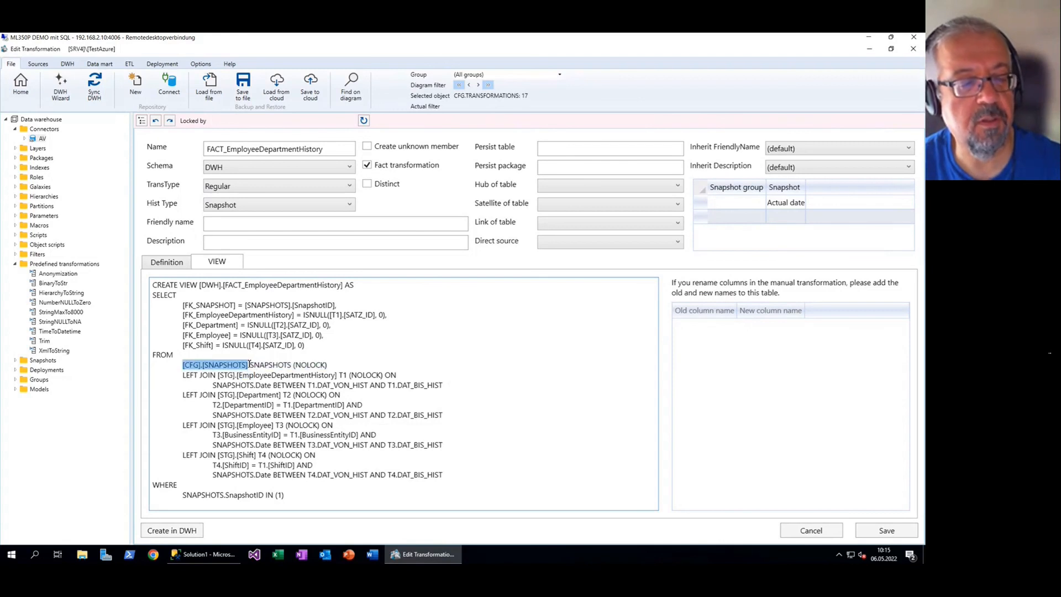
left_click(298, 351)
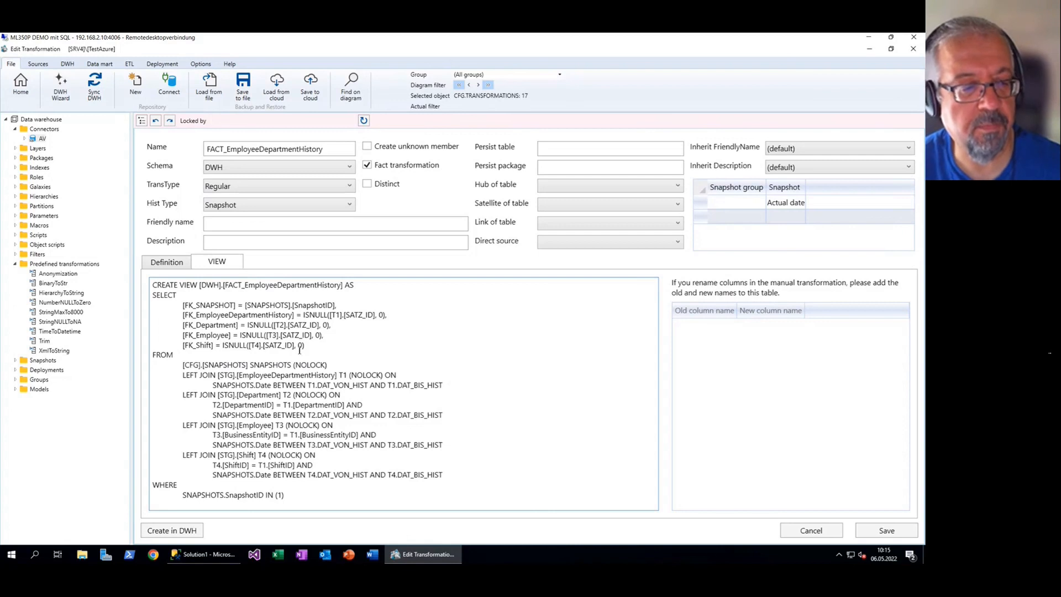
left_click_drag(214, 382, 273, 384)
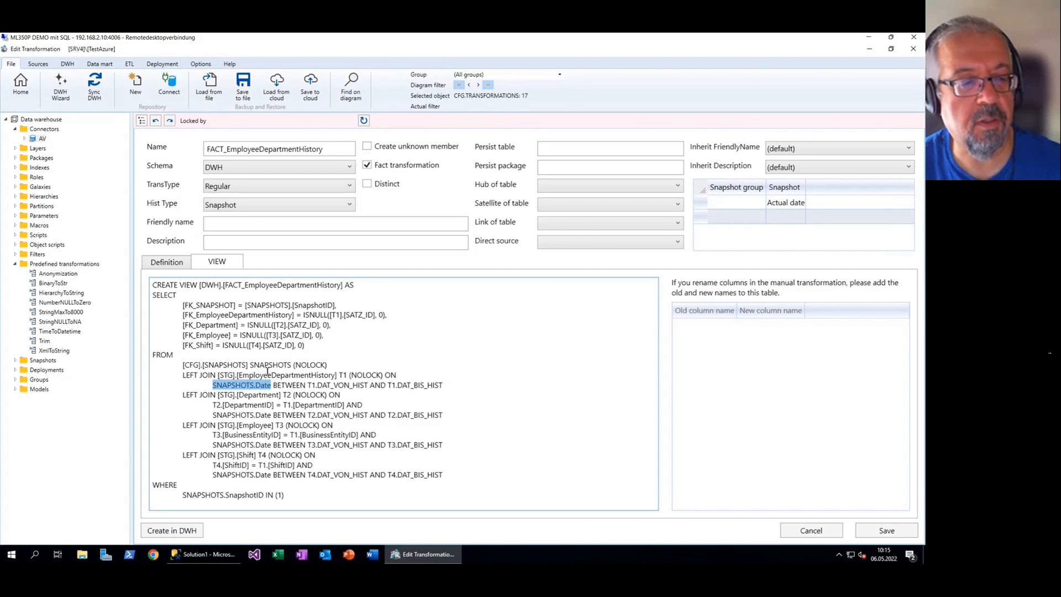
left_click(259, 380)
left_click_drag(223, 377, 341, 377)
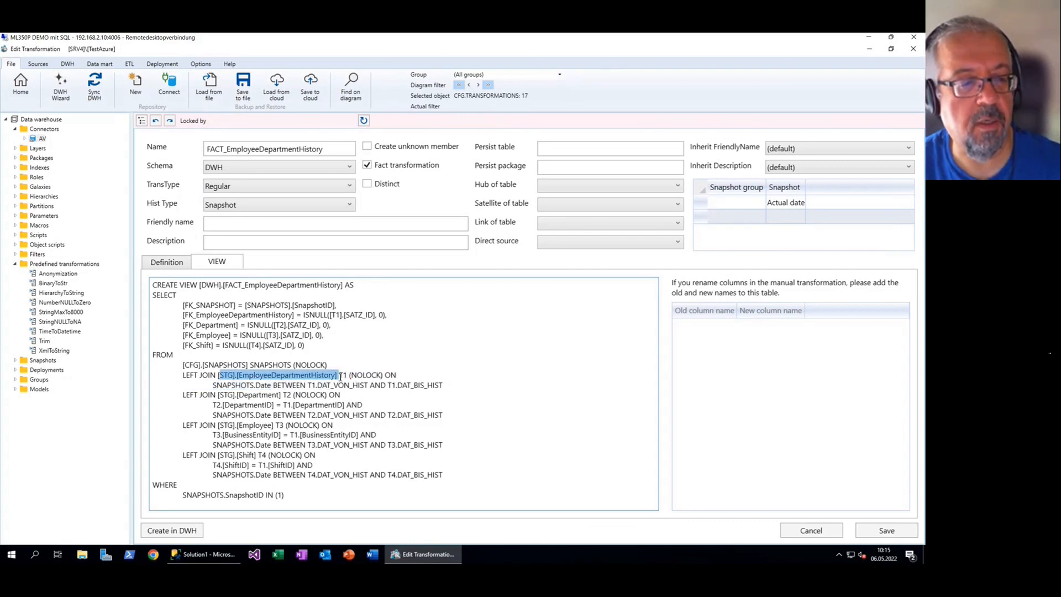
left_click_drag(213, 384, 454, 386)
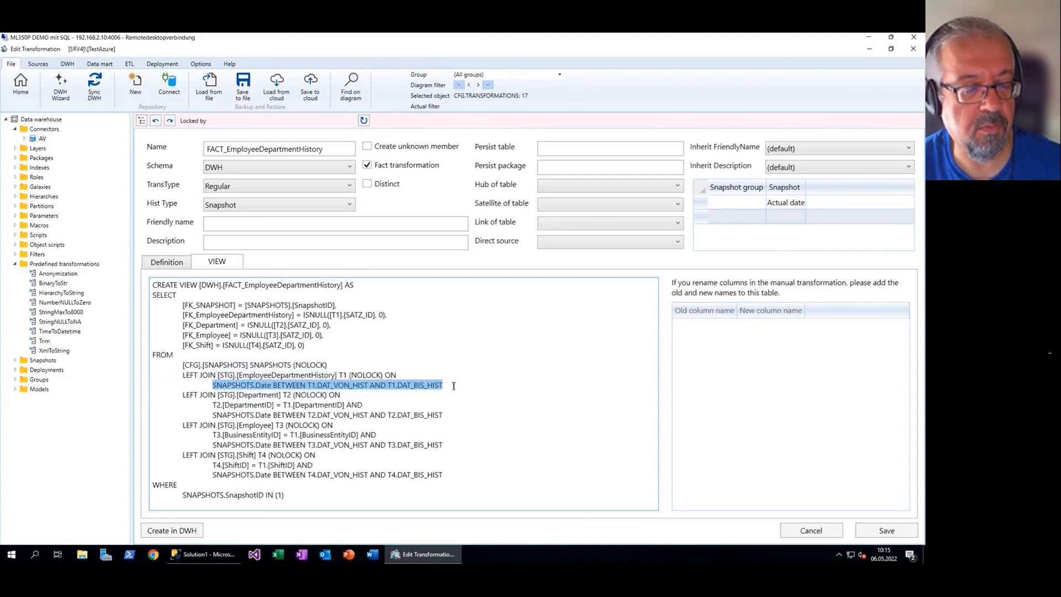
left_click(250, 390)
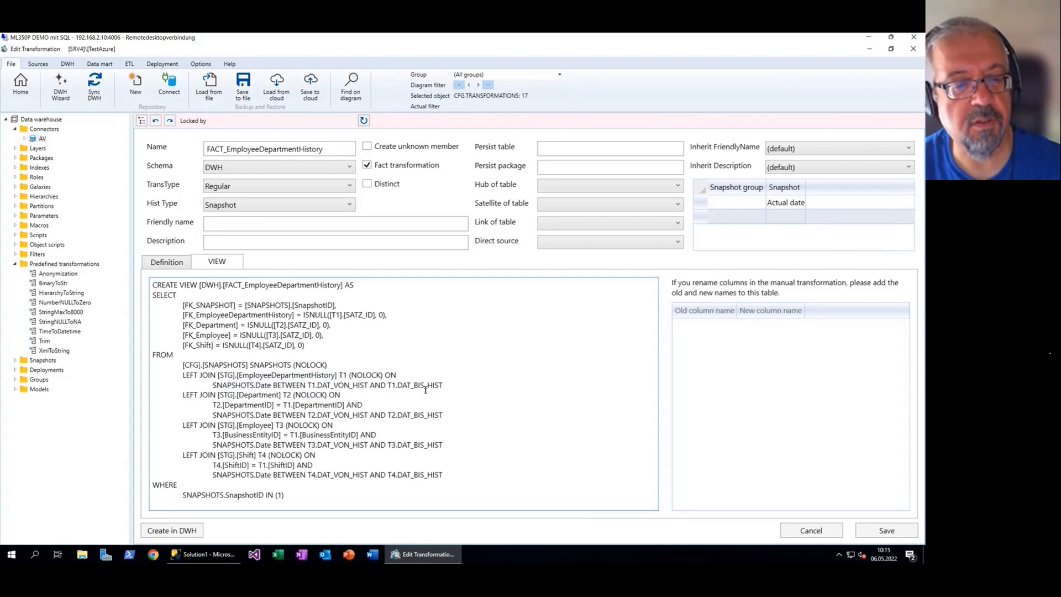
left_click_drag(449, 386, 218, 381)
left_click(248, 376)
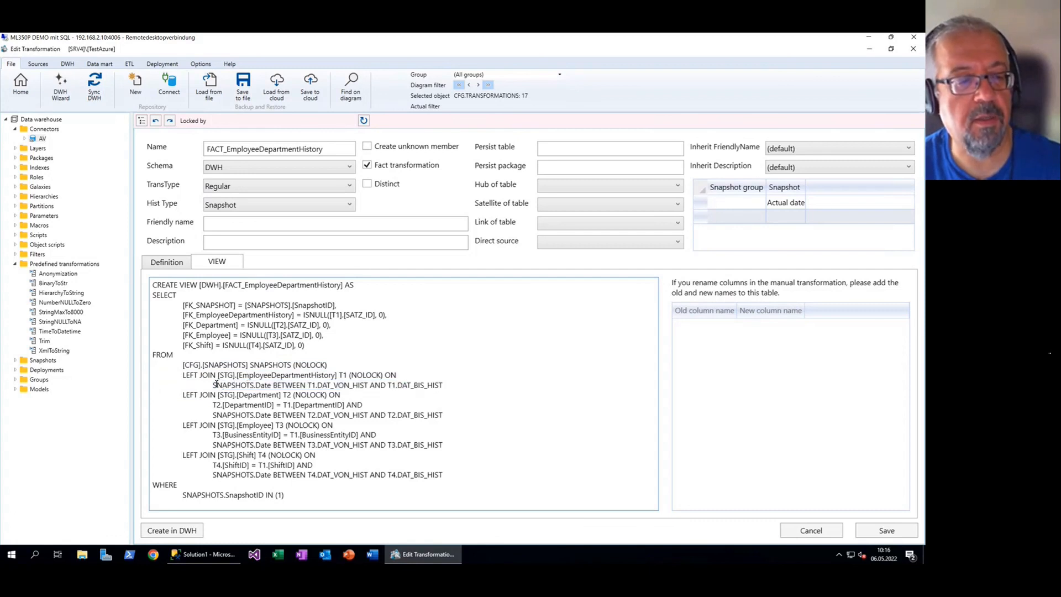
left_click_drag(213, 385, 272, 385)
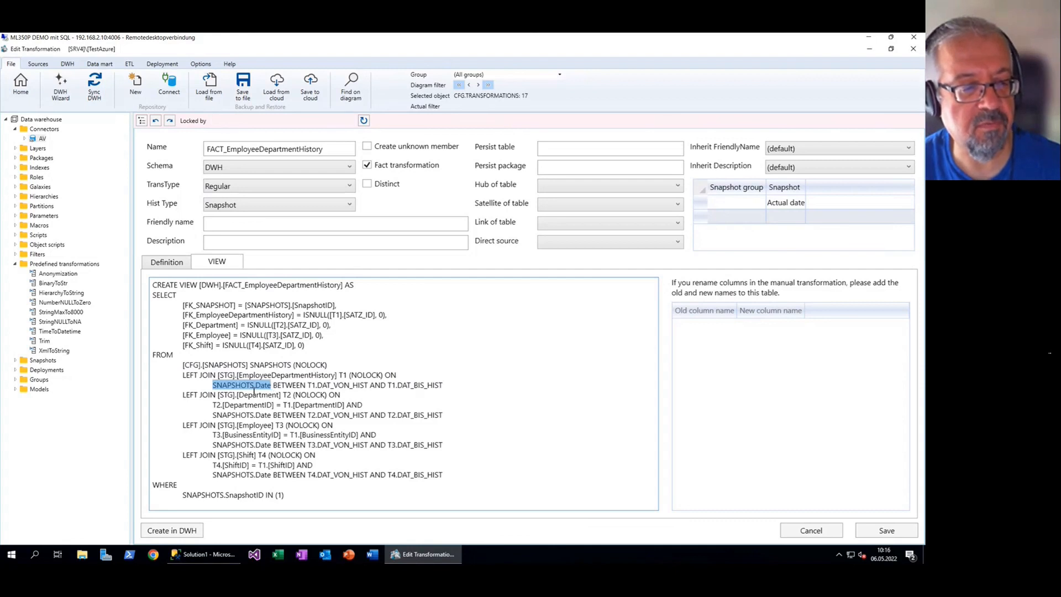
left_click(256, 400)
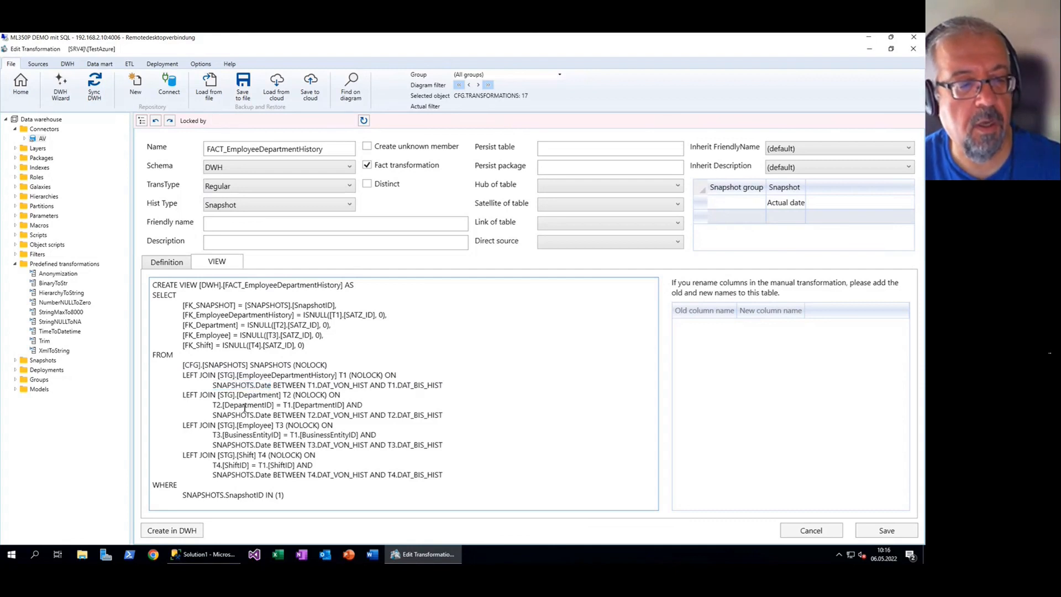
left_click_drag(212, 405, 347, 404)
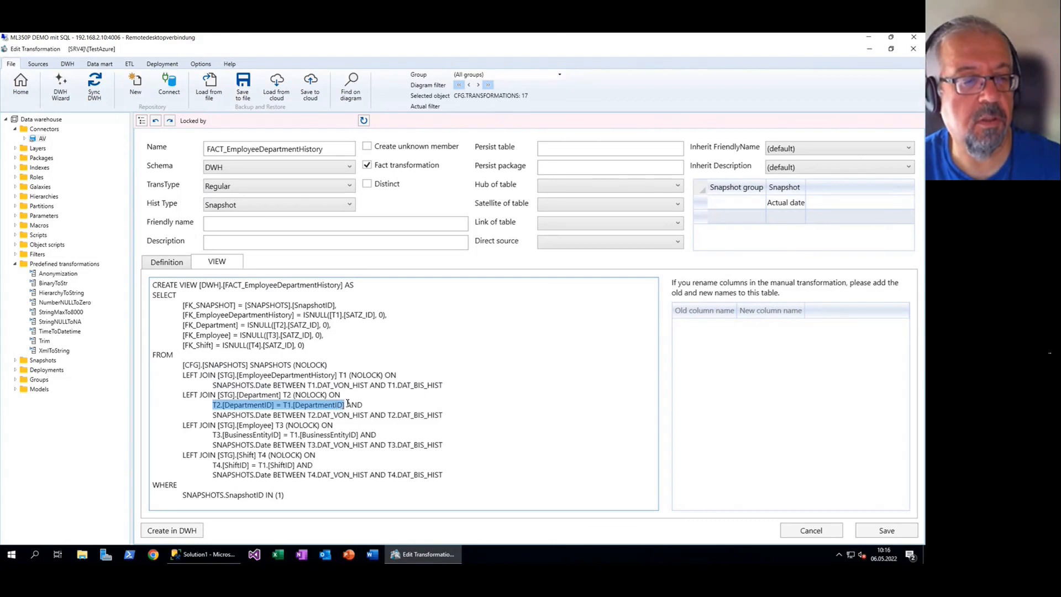
left_click(335, 408)
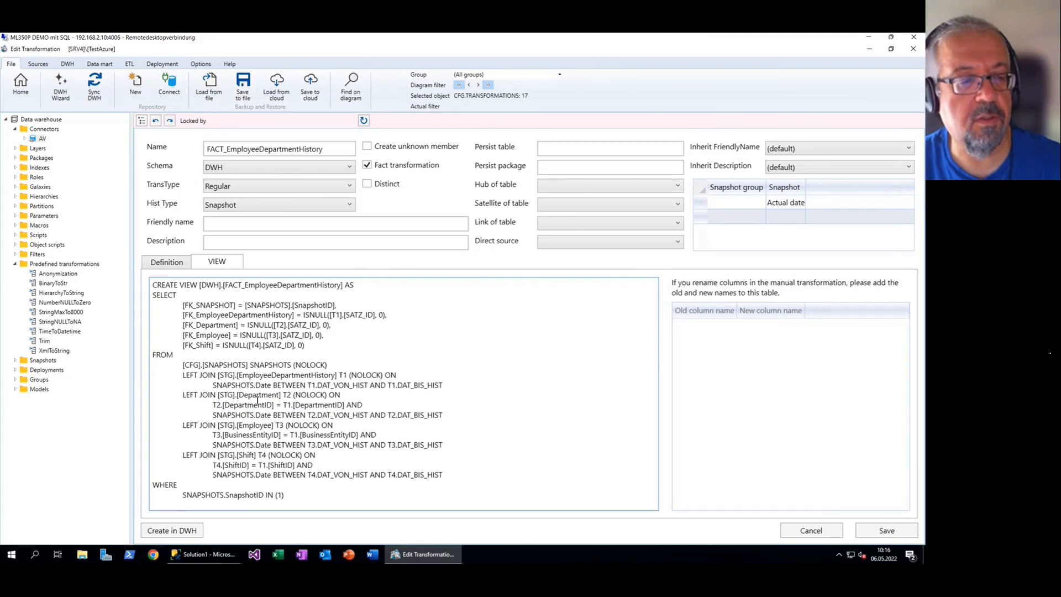
left_click_drag(213, 415, 449, 413)
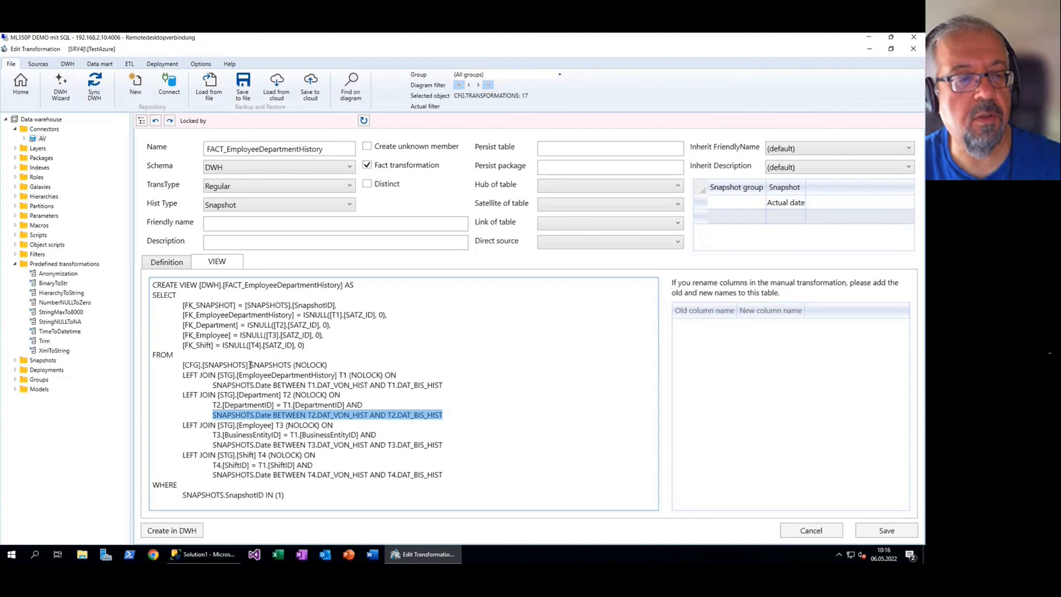
left_click_drag(248, 364, 174, 363)
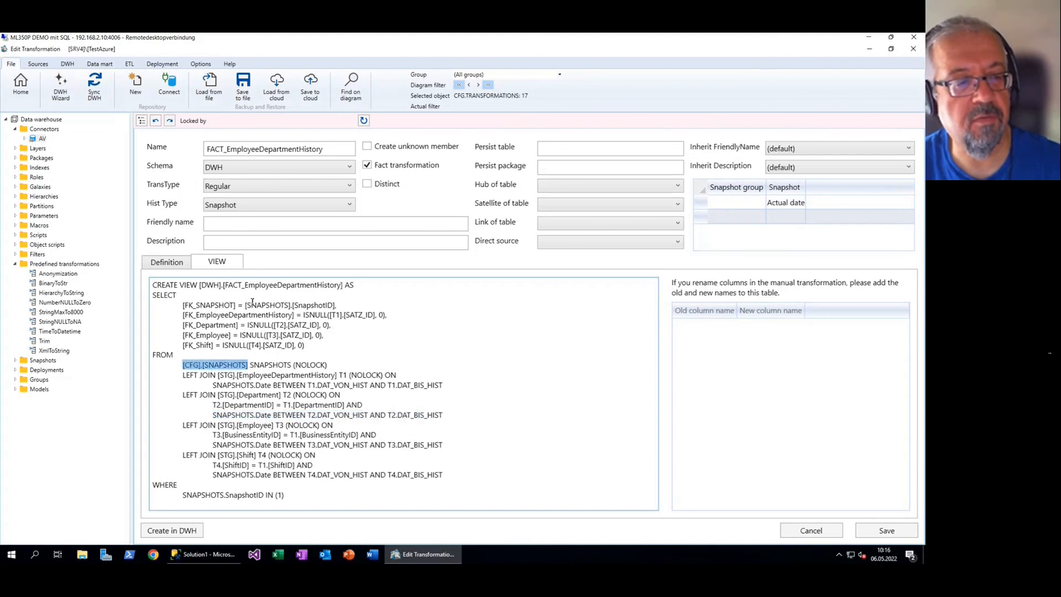
left_click(252, 302)
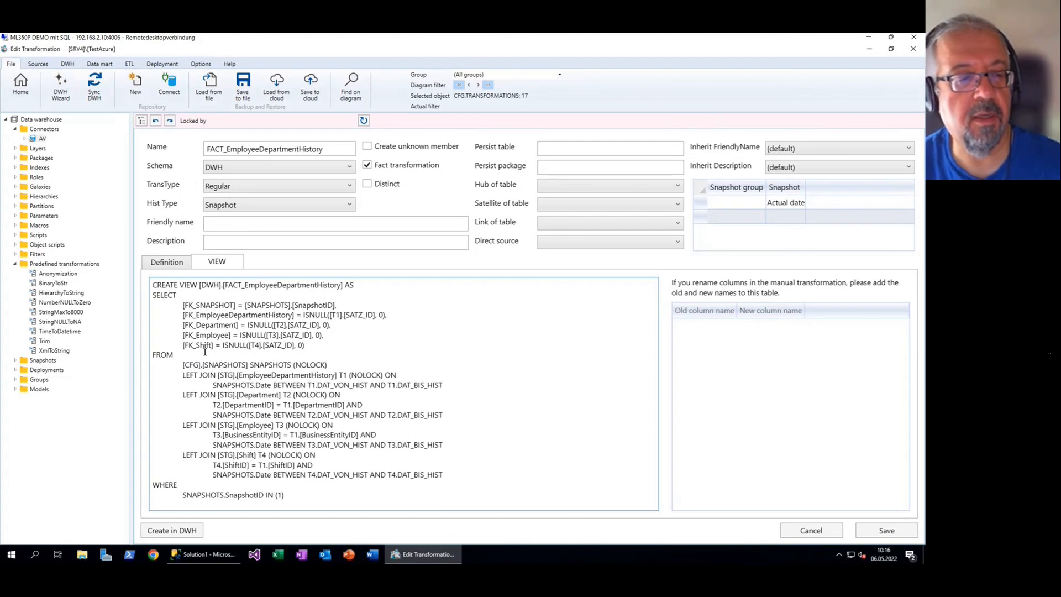
left_click_drag(183, 365, 248, 366)
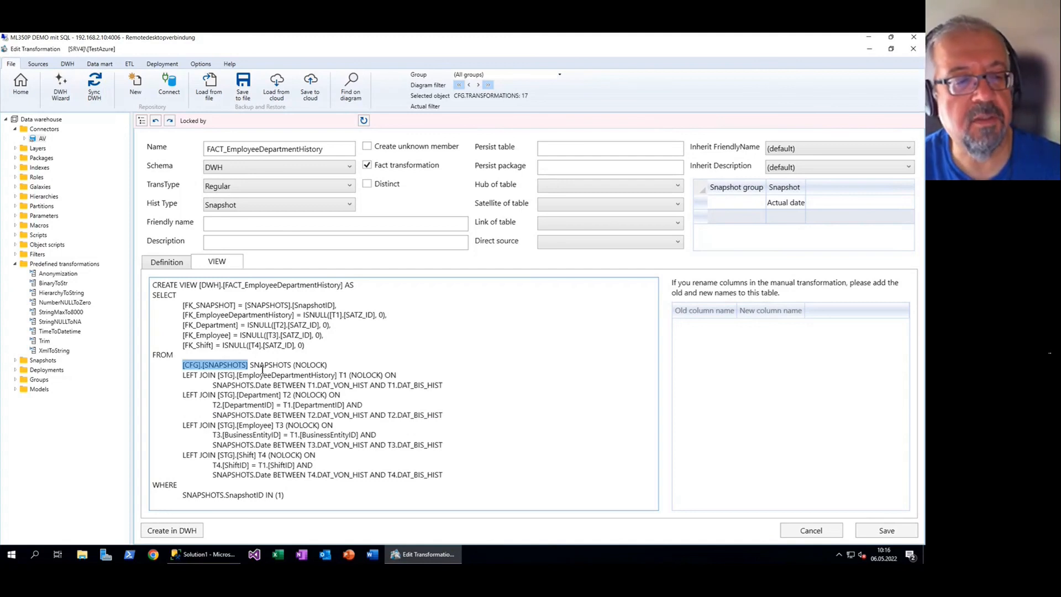
left_click(251, 362)
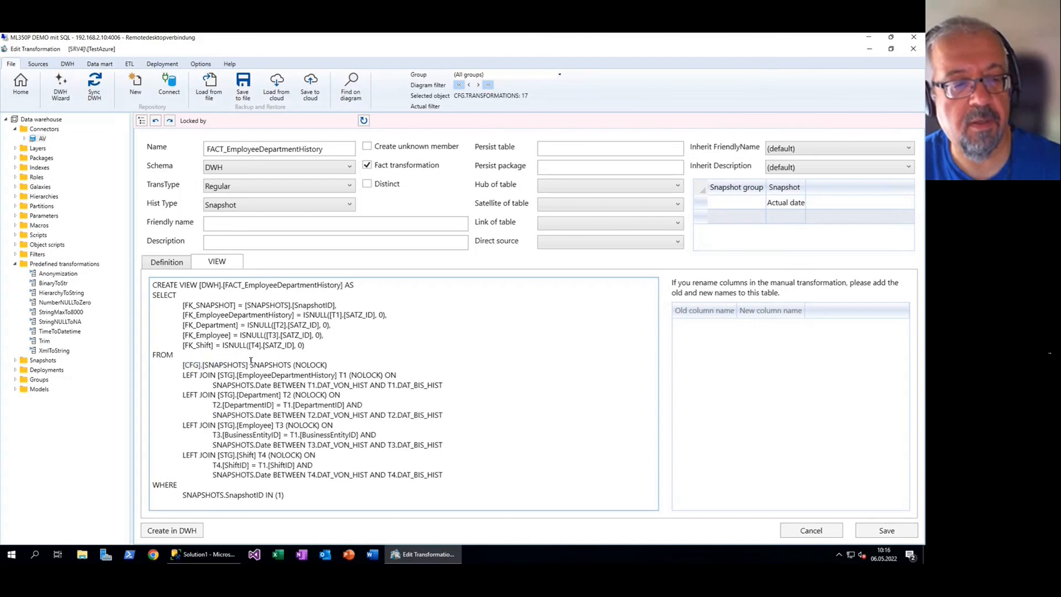
left_click_drag(250, 365, 180, 364)
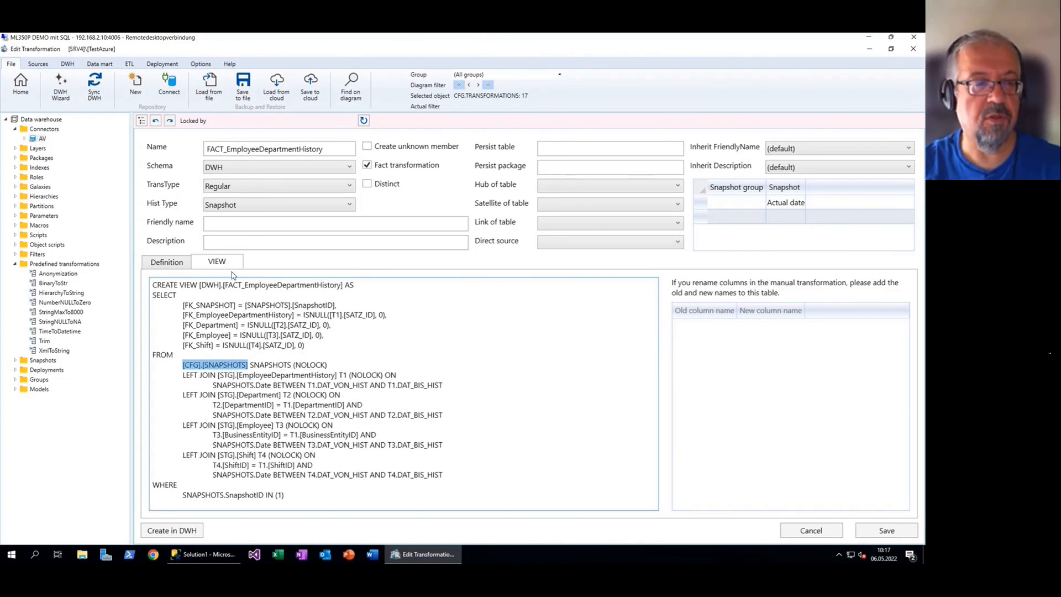
Set FACT_EmployeeDepartmentHistory's history type to ActualOnly on the Definition tab
left_click(167, 262)
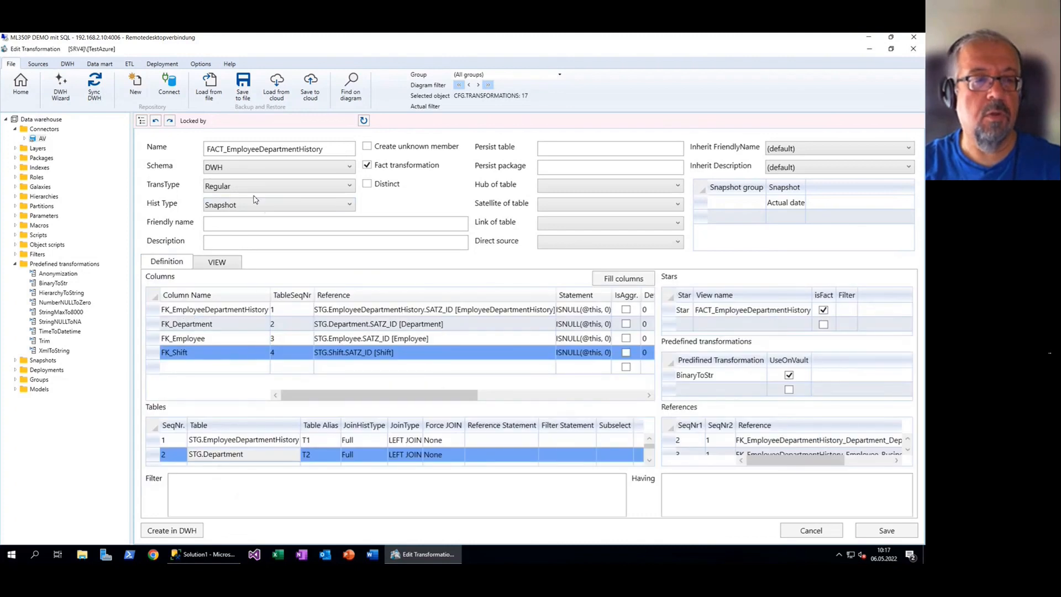
left_click(266, 209)
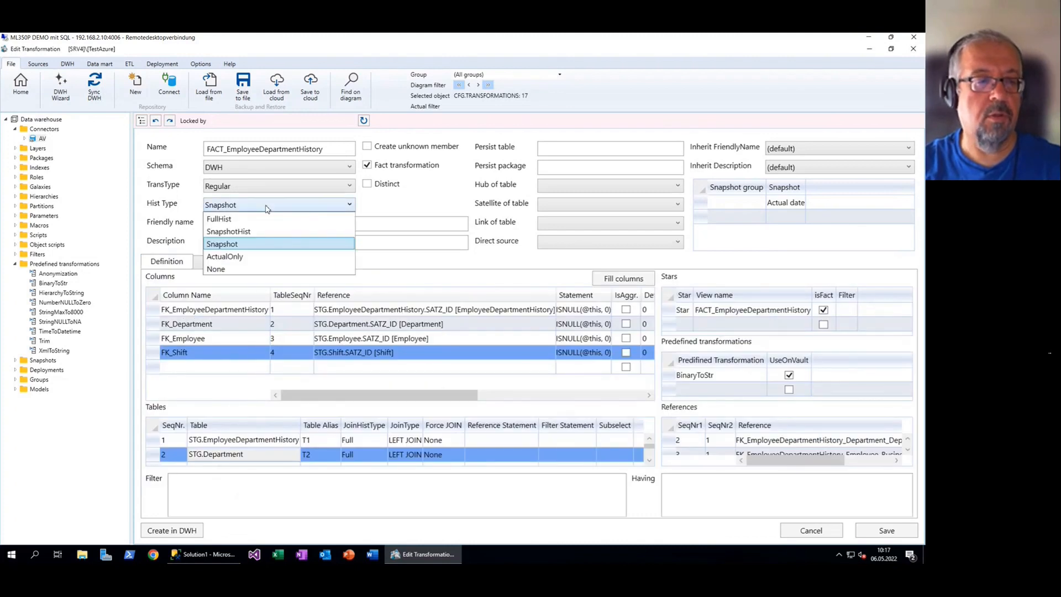
left_click(261, 257)
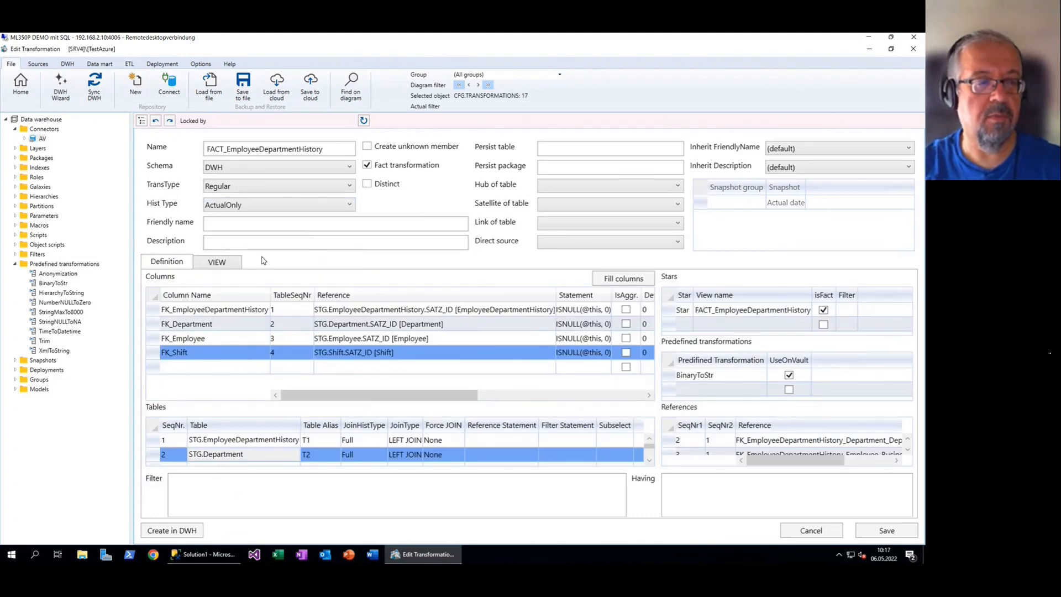
Inspect the regenerated view SQL's T2 DAT_BIS_HIST = '99991231' current-row filters
left_click(217, 262)
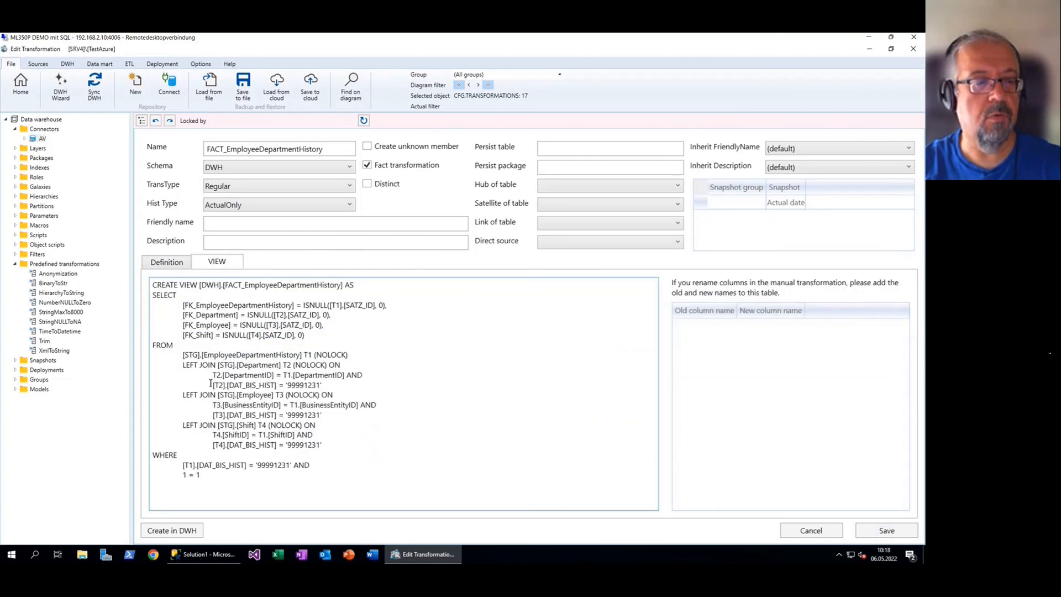
scroll(236, 391, "up", 2)
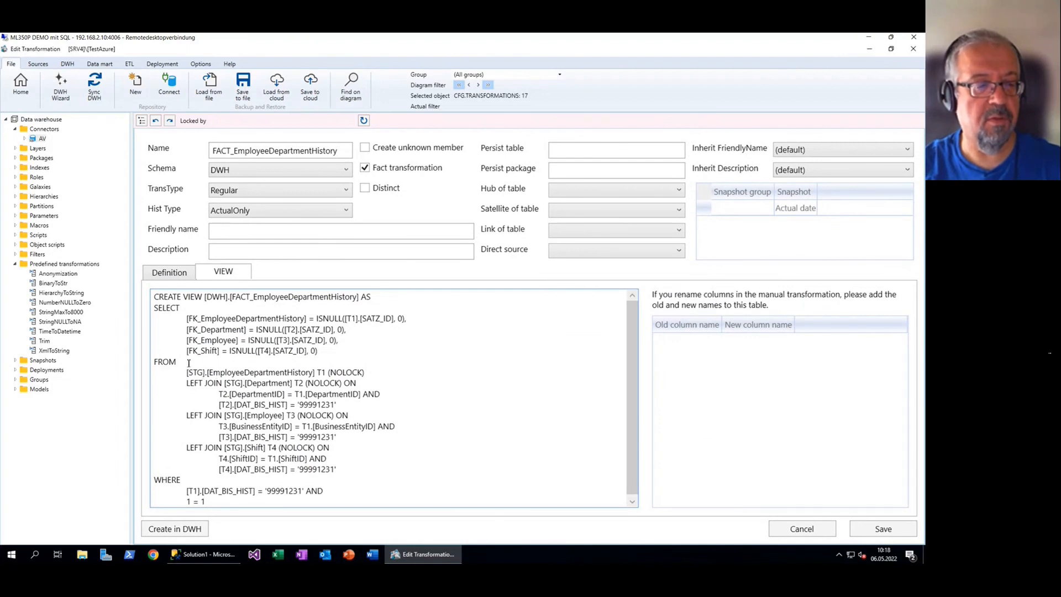
left_click_drag(220, 404, 345, 409)
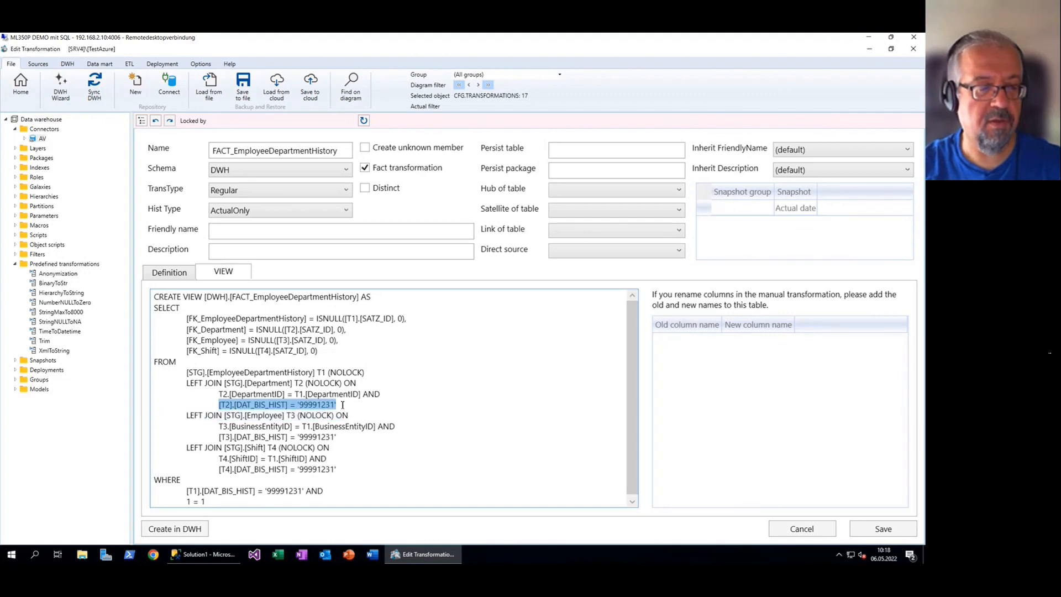
left_click(398, 403)
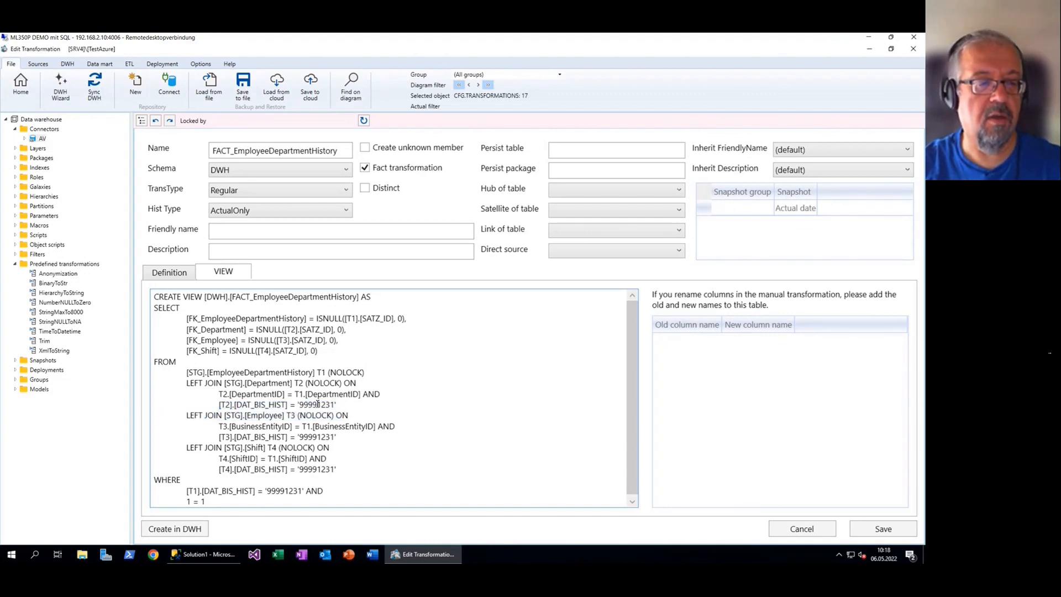
left_click_drag(219, 404, 351, 409)
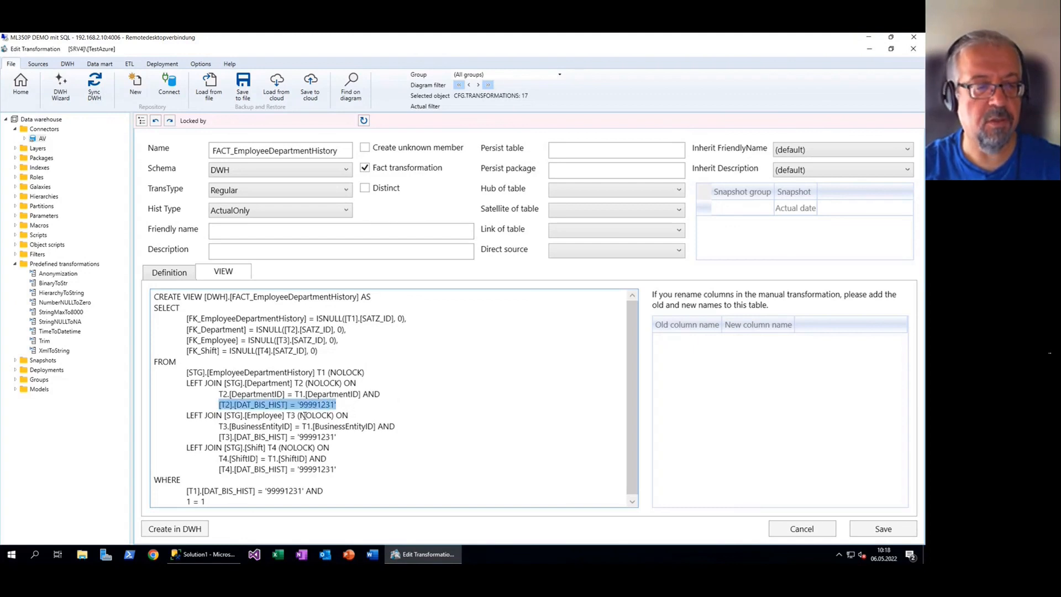
left_click(261, 408)
double_click(316, 406)
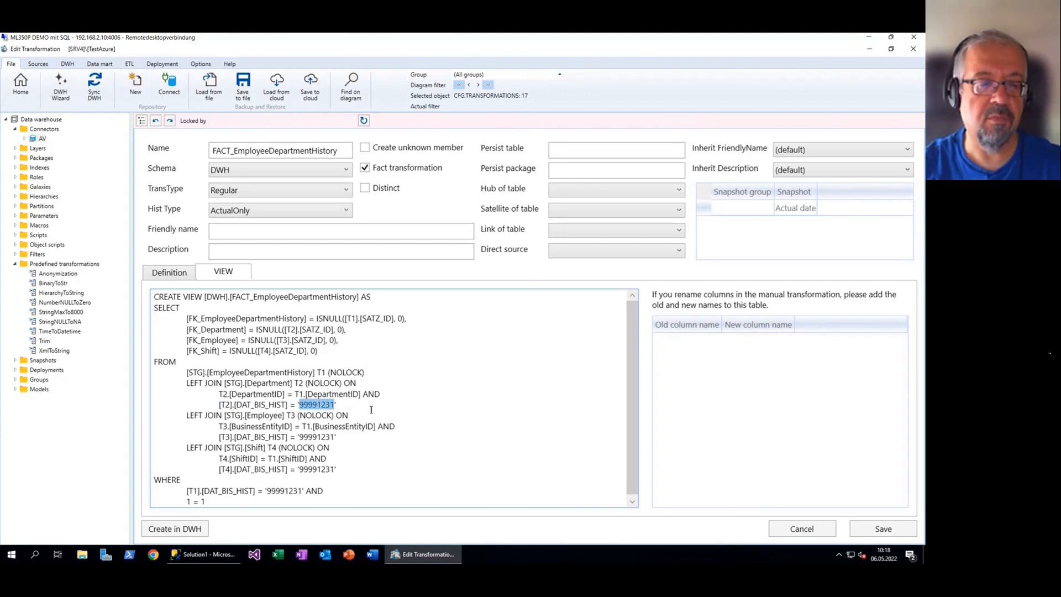
left_click(371, 408)
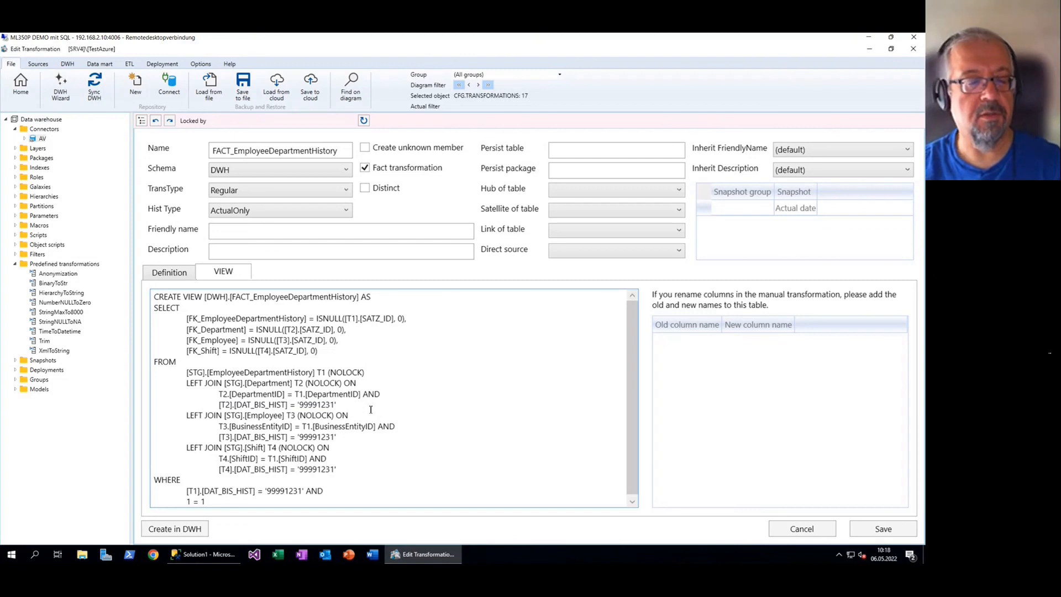
left_click(260, 212)
Change the history type back to Snapshot and save the transformation
left_click(243, 249)
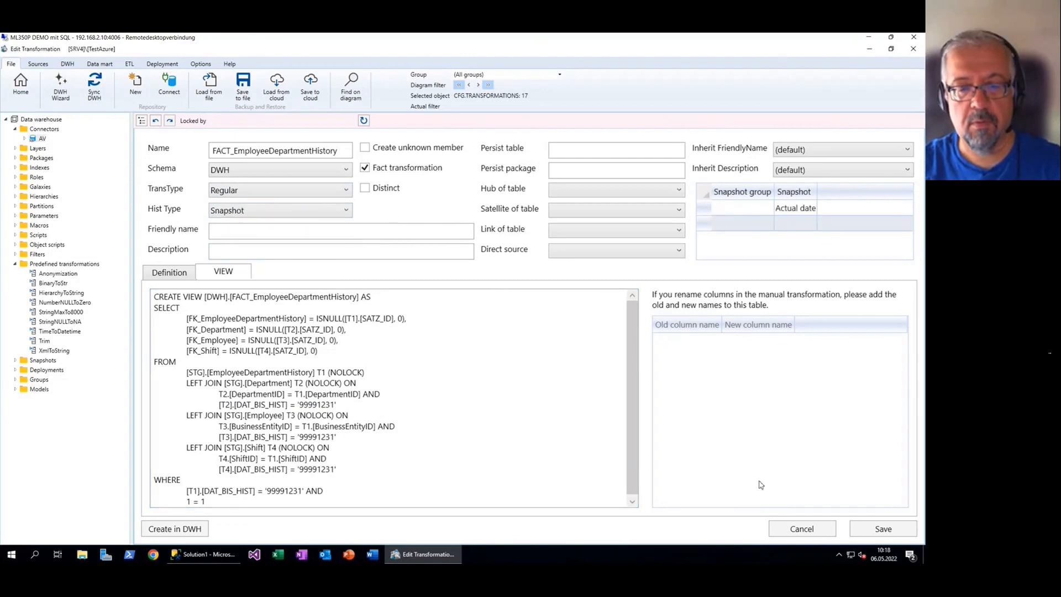
left_click(880, 528)
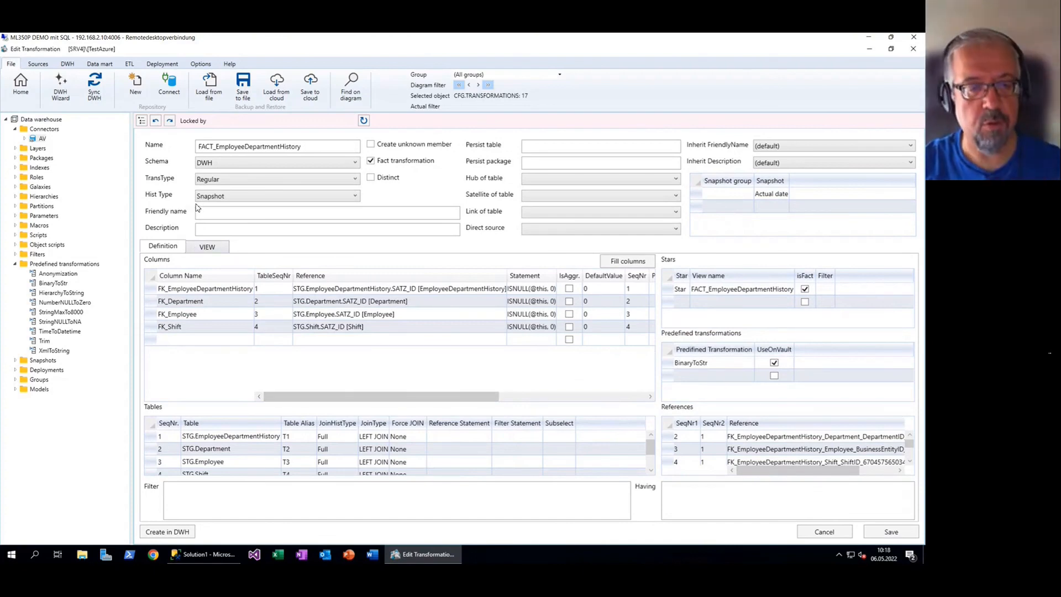
left_click(20, 86)
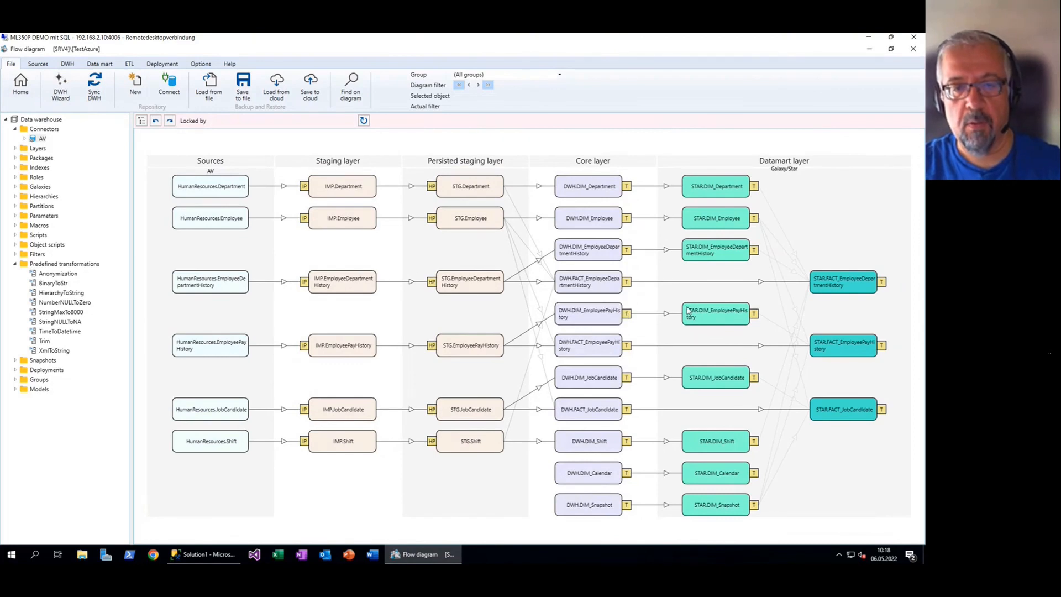
Reopen FACT_EmployeeDepartmentHistory from the flow diagram and check its transformation type remains Regular
double_click(592, 285)
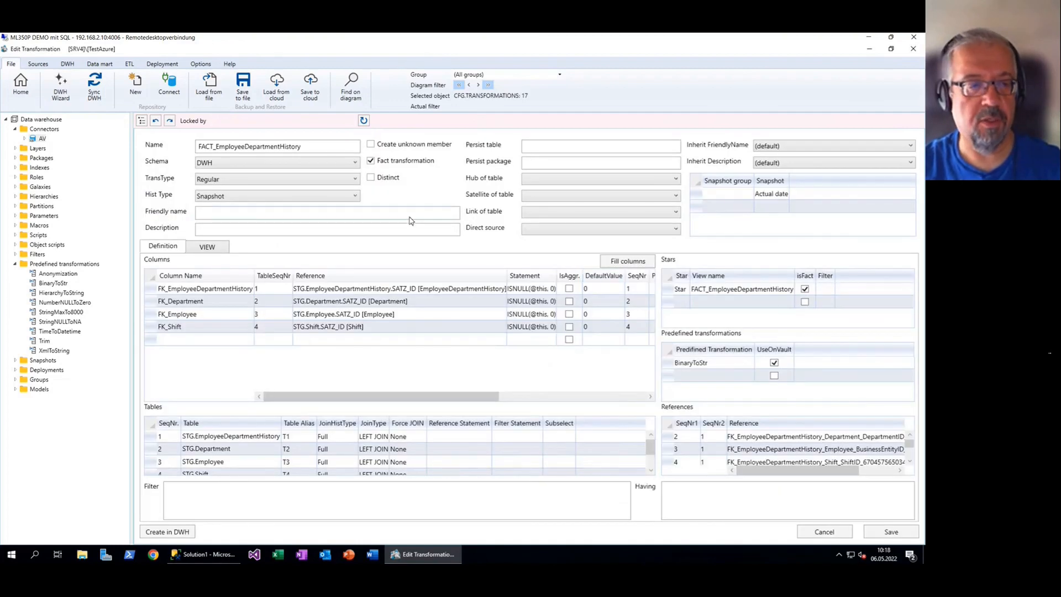
left_click(355, 179)
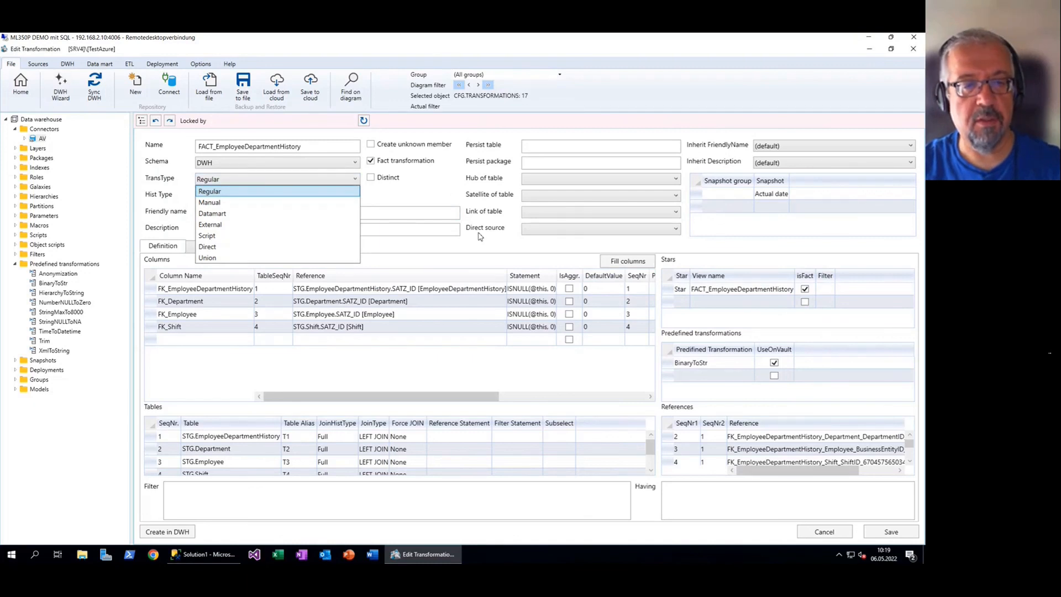
left_click(493, 242)
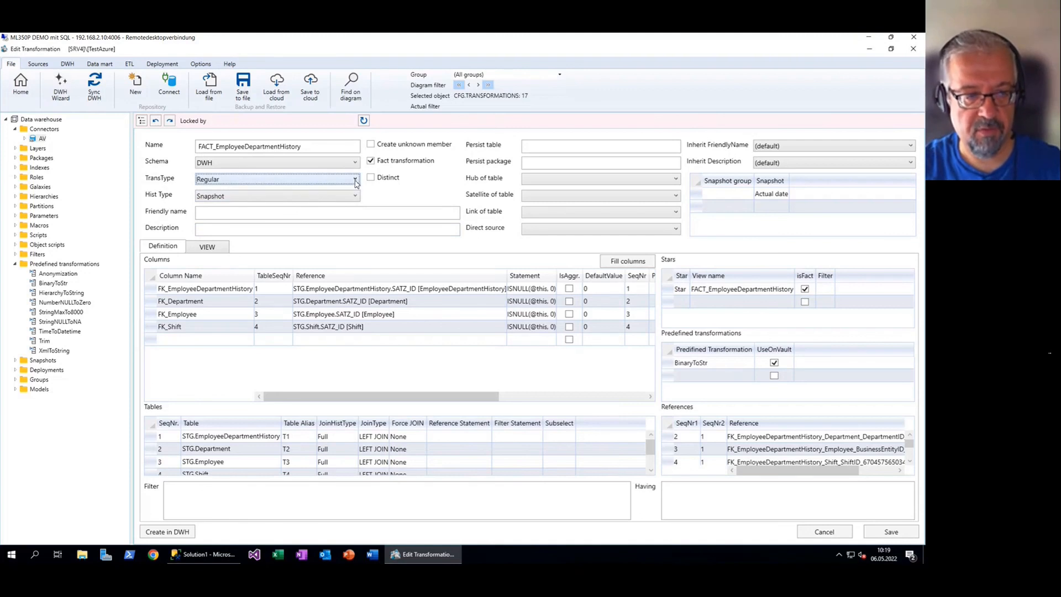
left_click(355, 179)
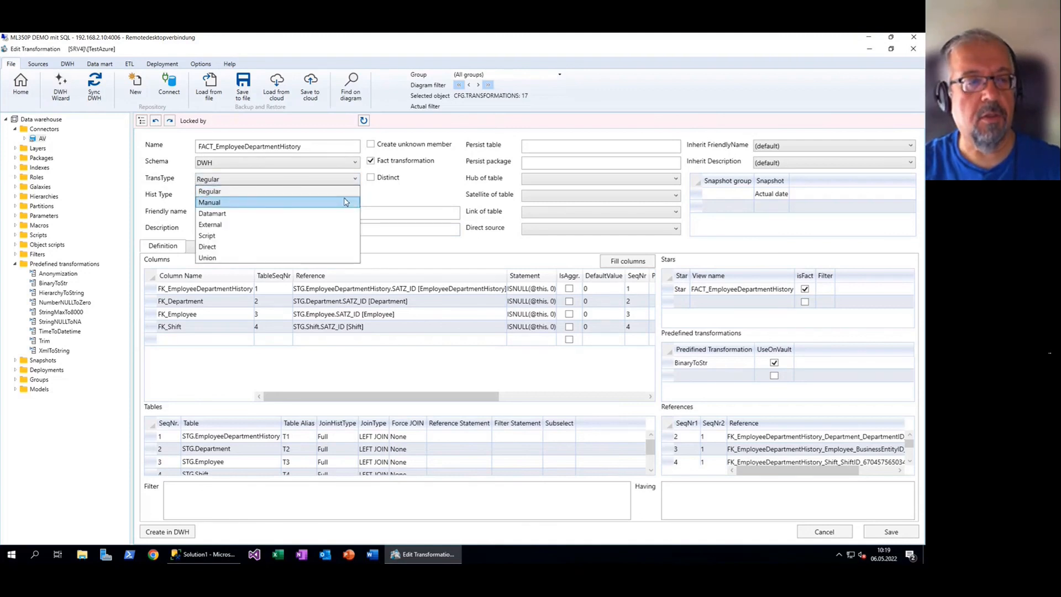
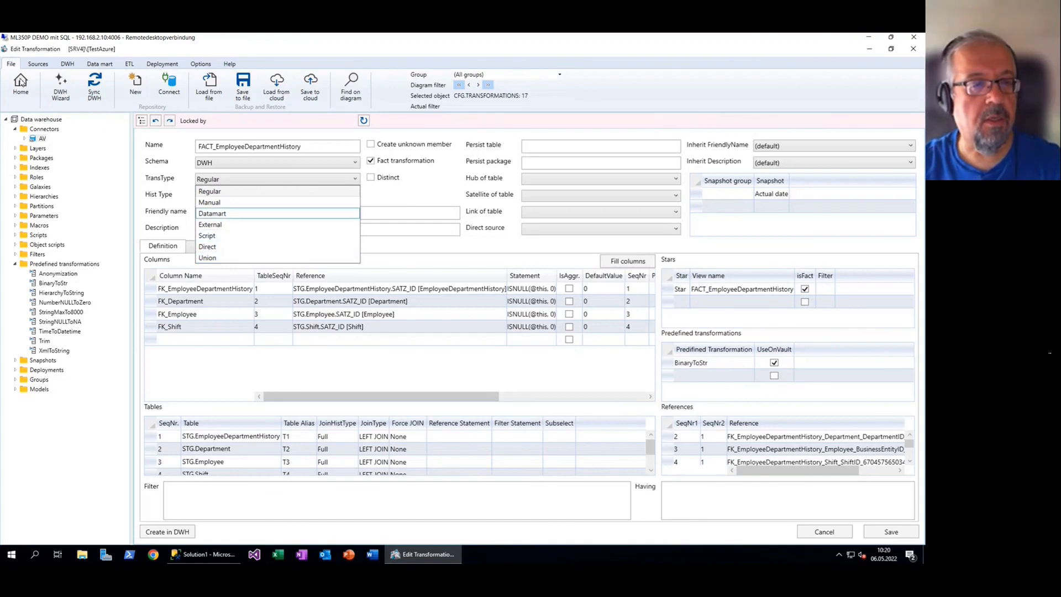
Leave the FACT_EmployeeDepartmentHistory editor without saving its changes
left_click(21, 81)
left_click(21, 82)
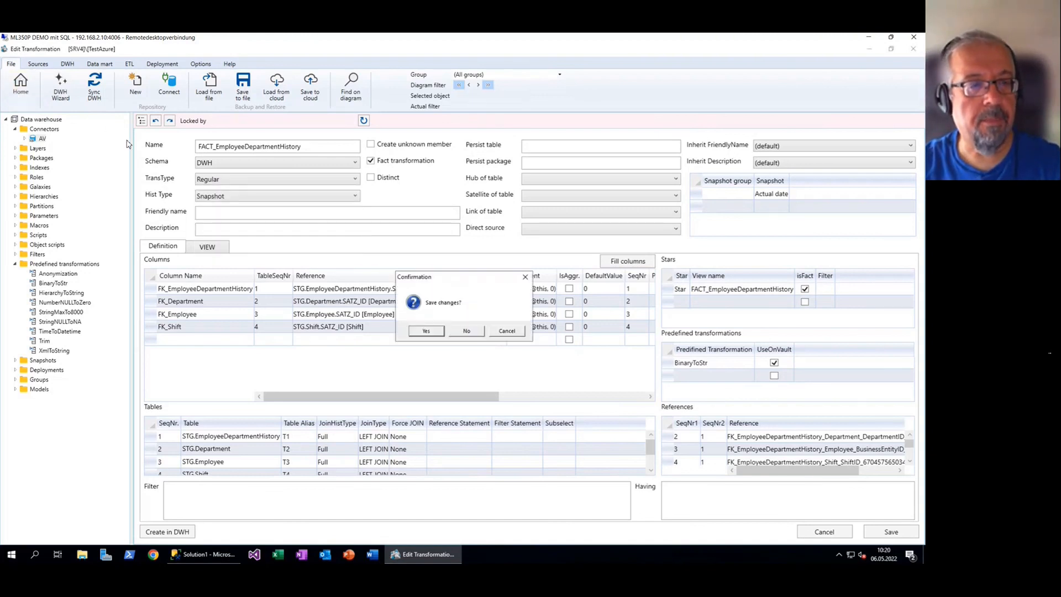
left_click(464, 334)
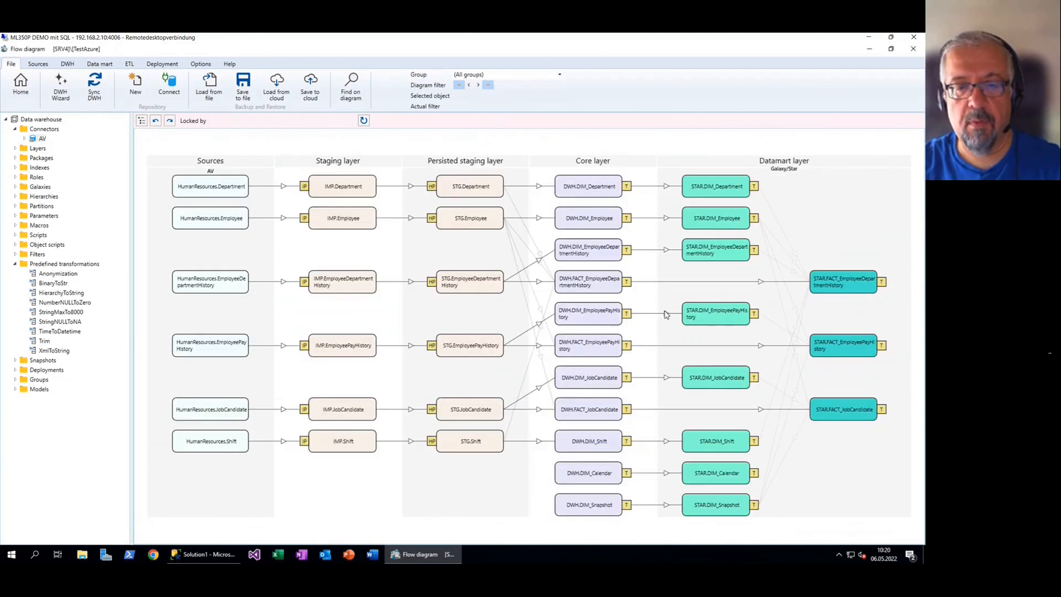
Persist FACT_EmployeeDepartmentHistory into persist package PERS1
right_click(603, 288)
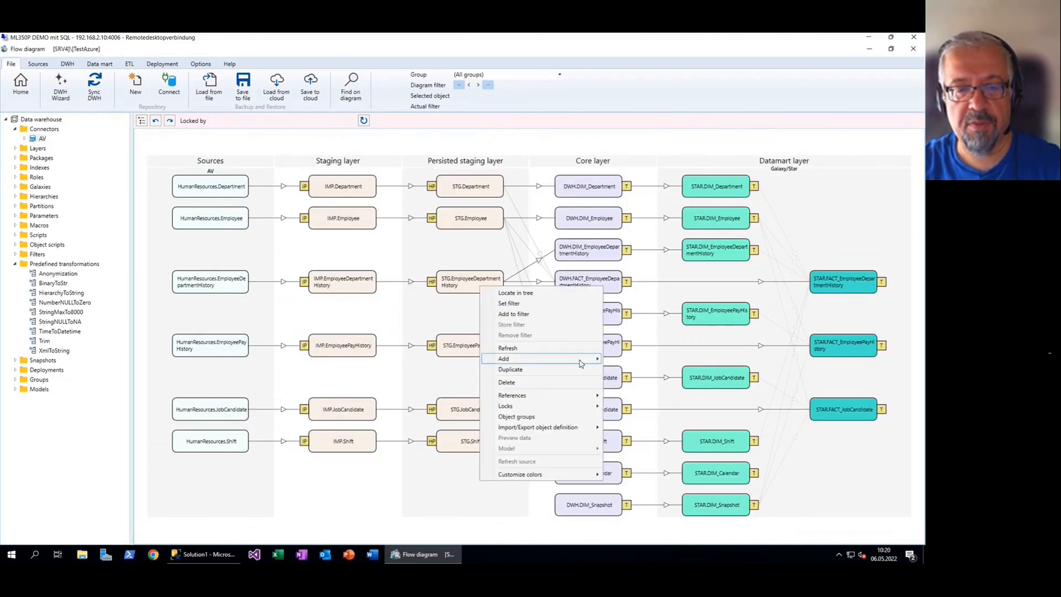
mouse_move(581, 363)
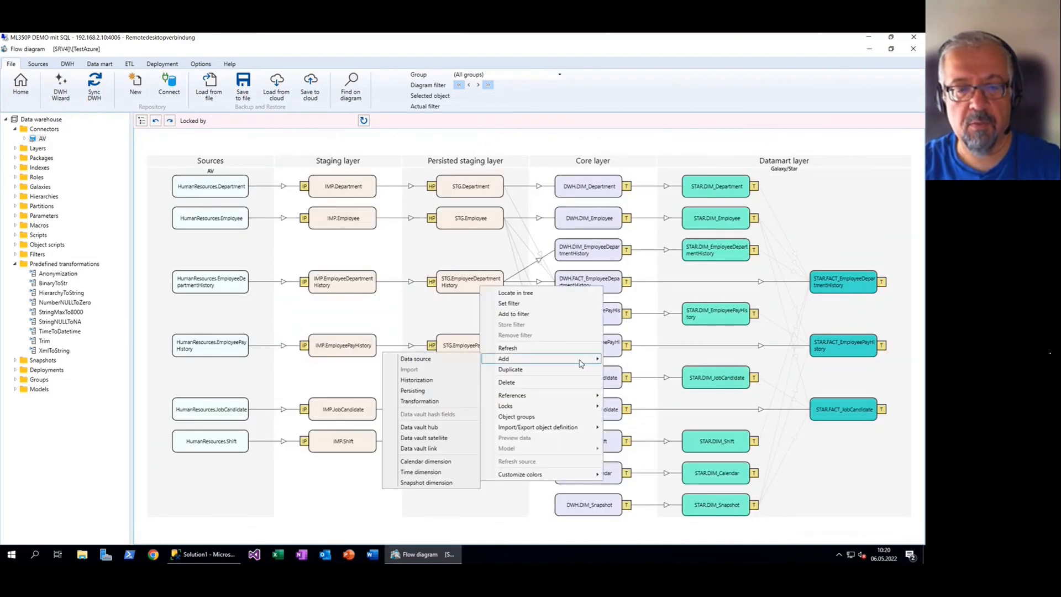
left_click(474, 394)
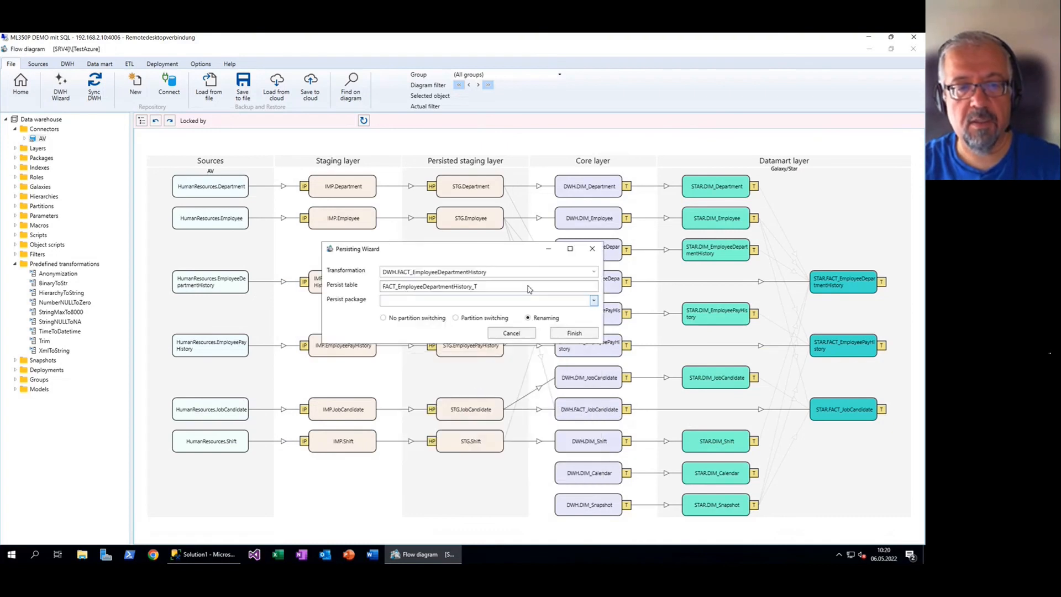
left_click_drag(487, 253, 364, 202)
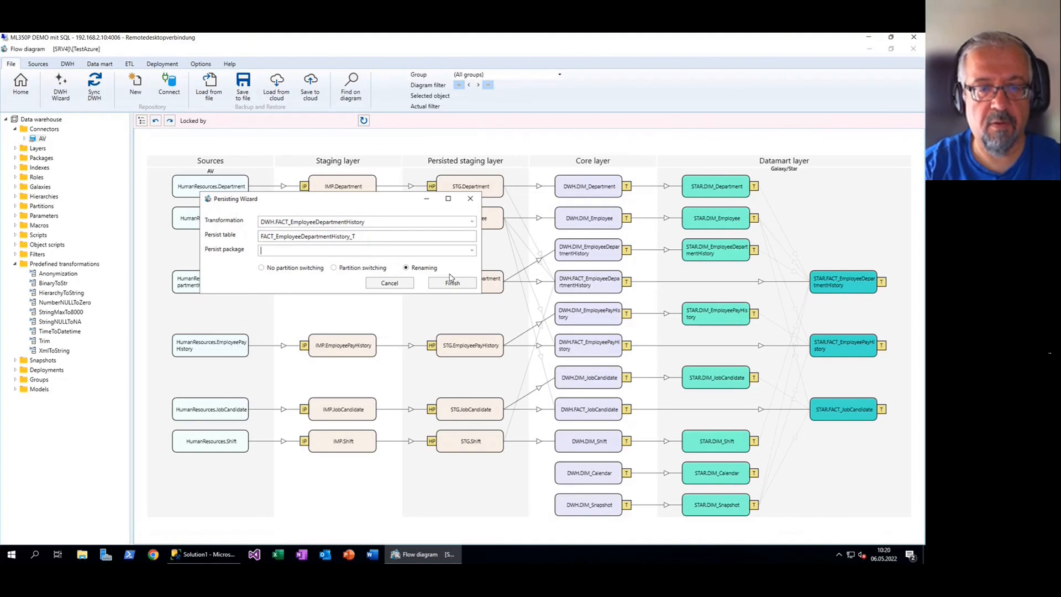
type("PERS1")
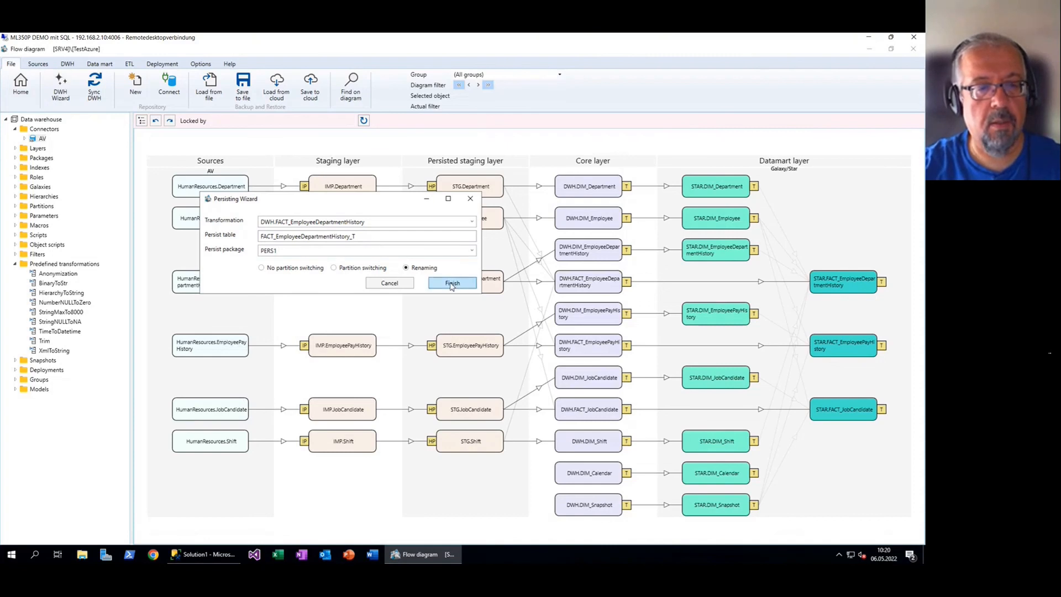
left_click(452, 283)
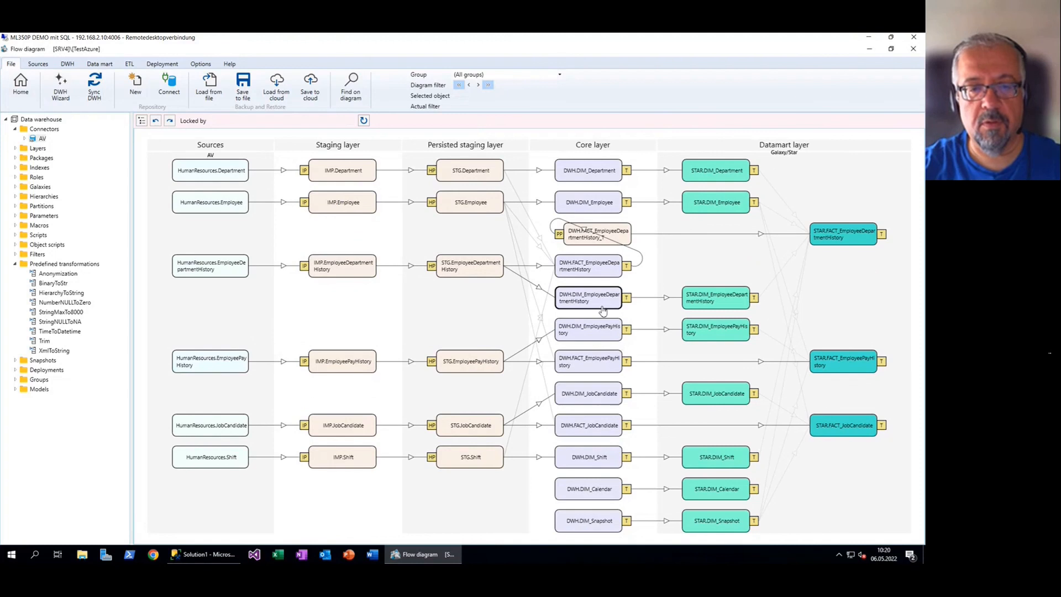
Persist FACT_EmployeePayHistory into persist package PERS1
right_click(597, 364)
mouse_move(555, 241)
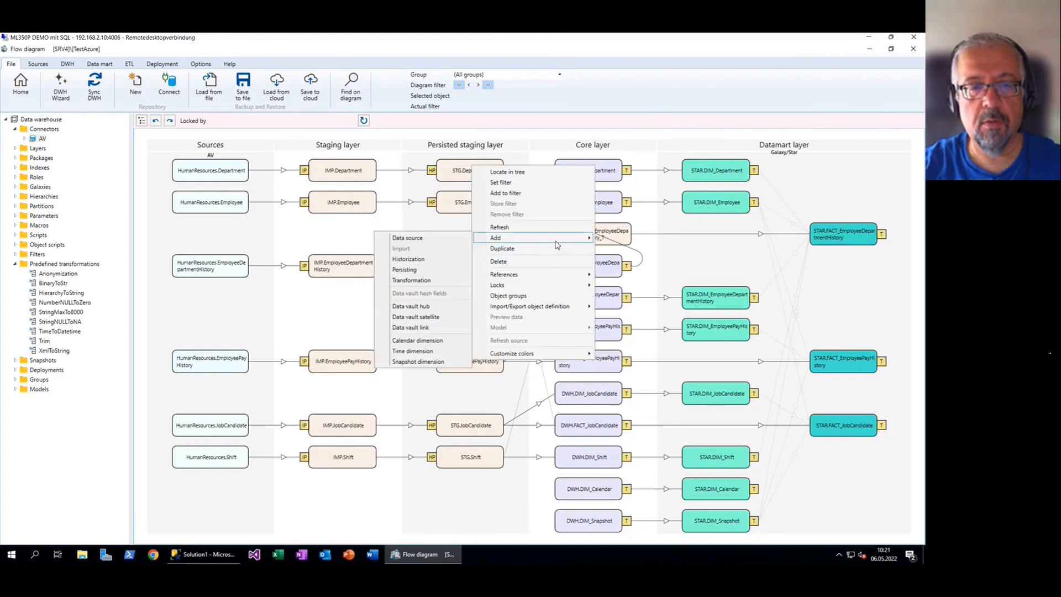
left_click(418, 270)
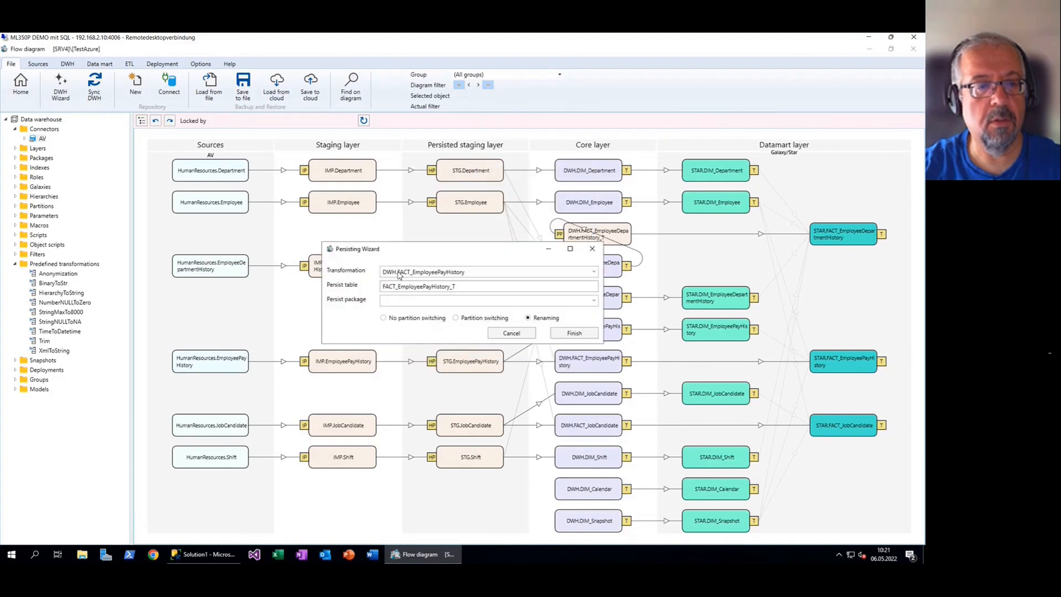
left_click(450, 302)
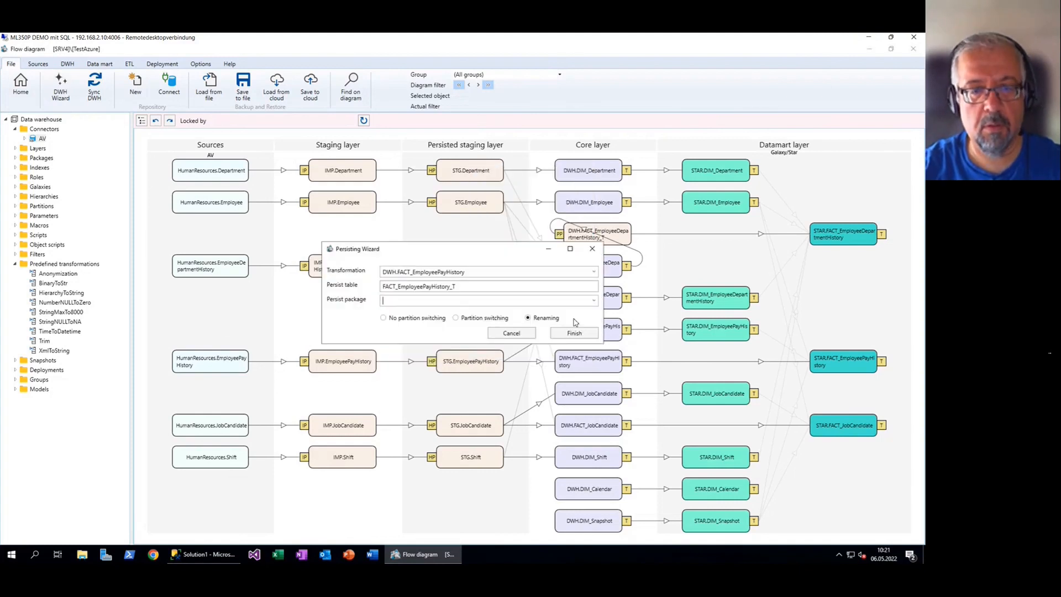
left_click(593, 300)
left_click(468, 312)
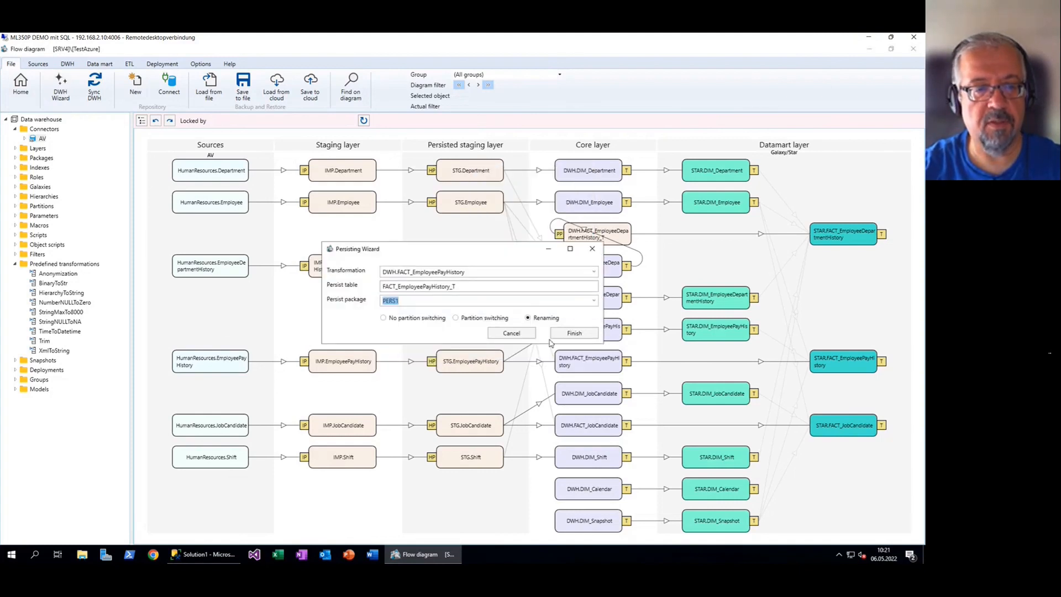
left_click(574, 333)
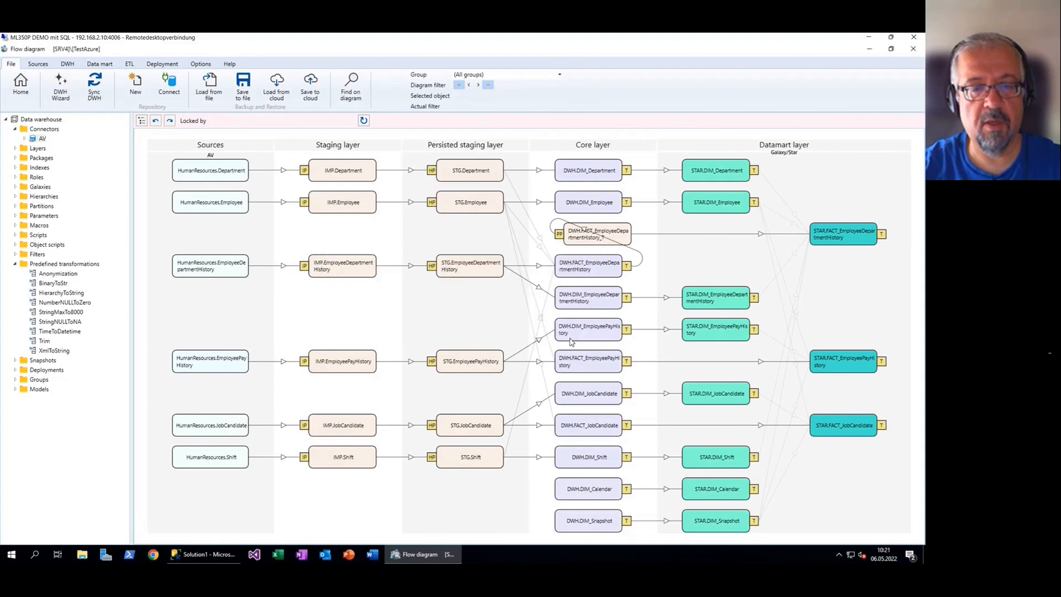
Persist FACT_JobCandidate into persist package PERS1
scroll(686, 430, "down", 1)
left_click(594, 432)
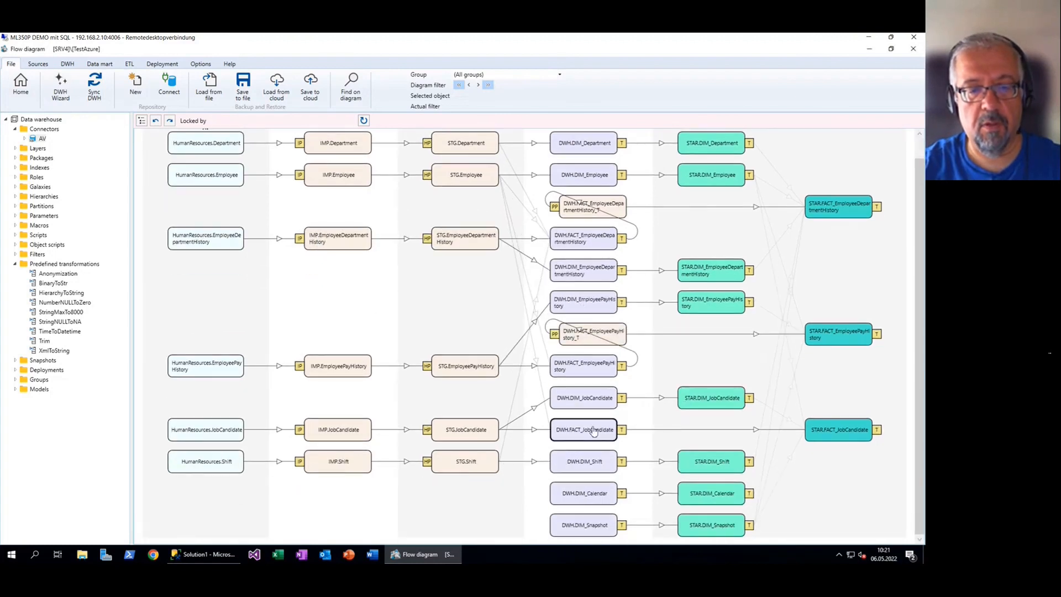
right_click(583, 430)
mouse_move(574, 313)
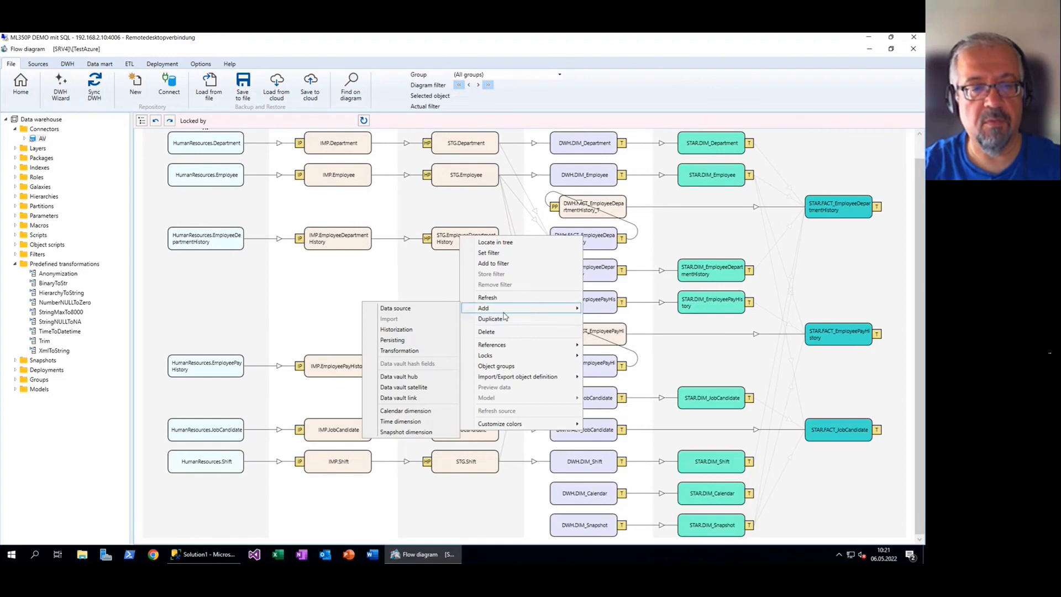
left_click(414, 346)
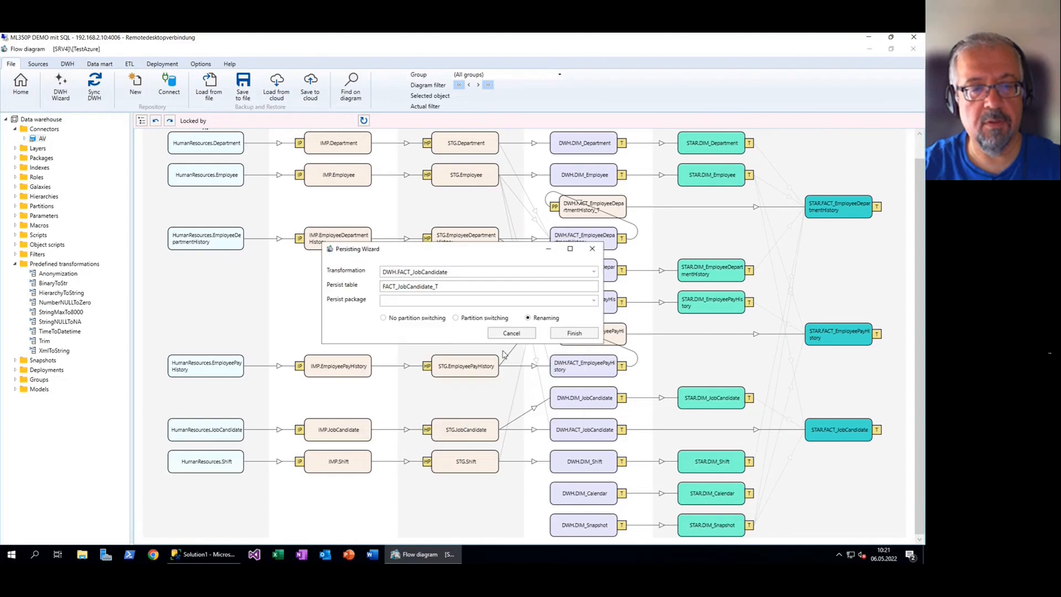
left_click(593, 301)
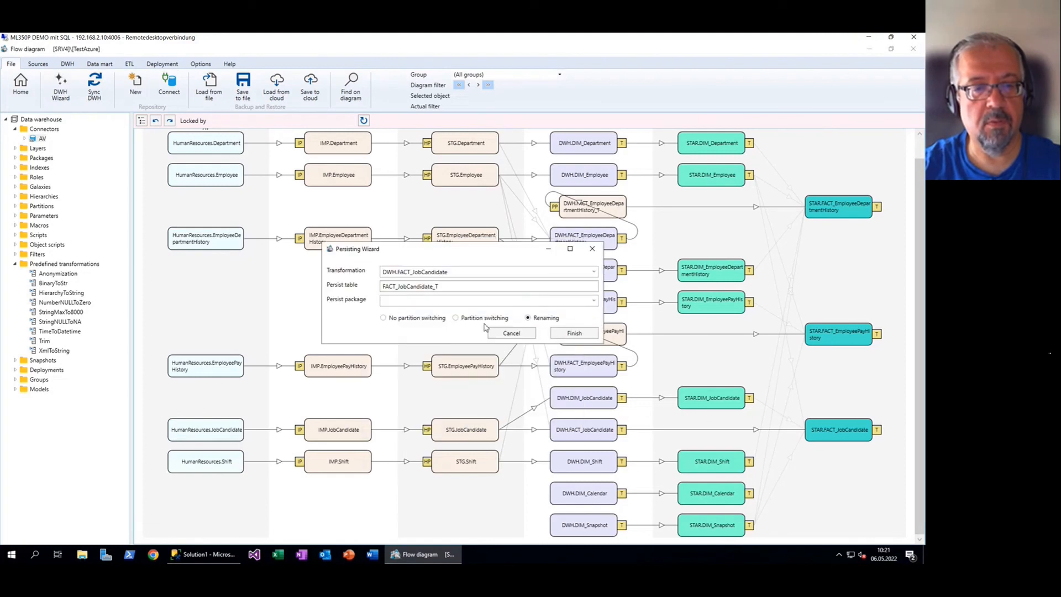
left_click(451, 313)
left_click(573, 333)
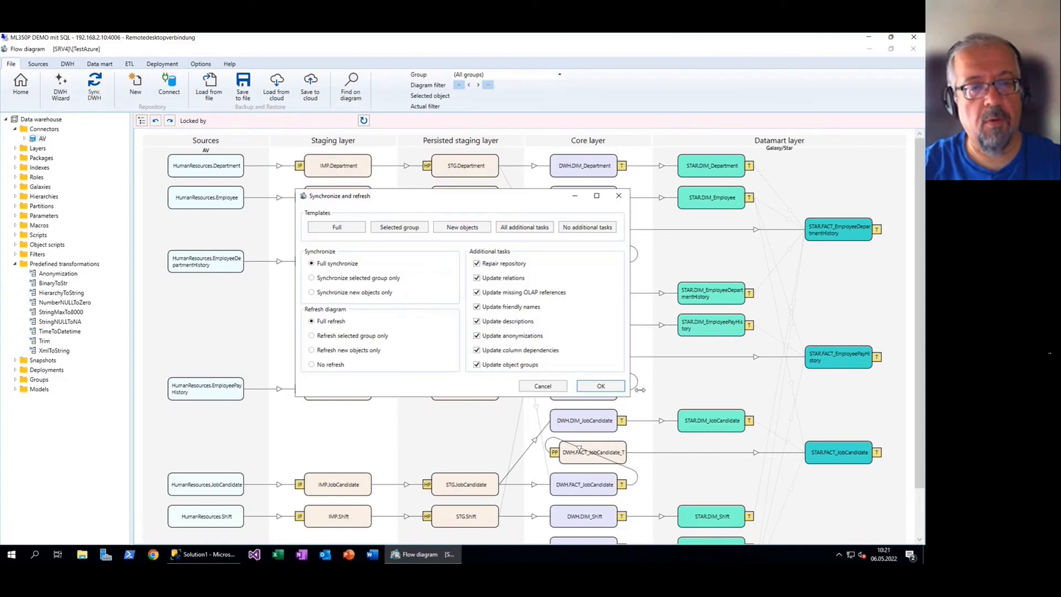
Run a full Synchronize and refresh of the warehouse, then switch to SSMS
left_click(600, 385)
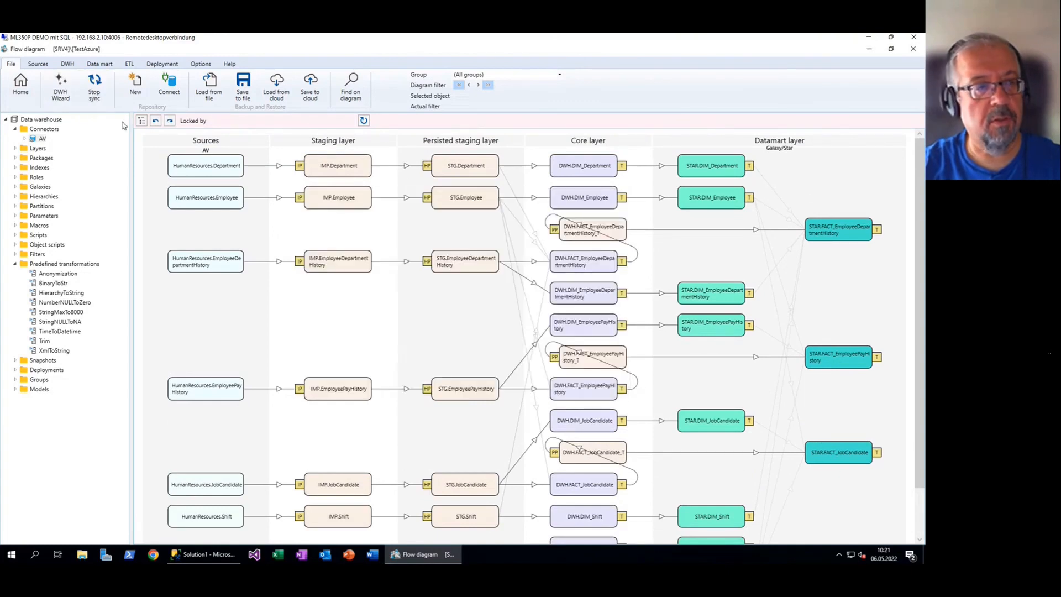
left_click(95, 90)
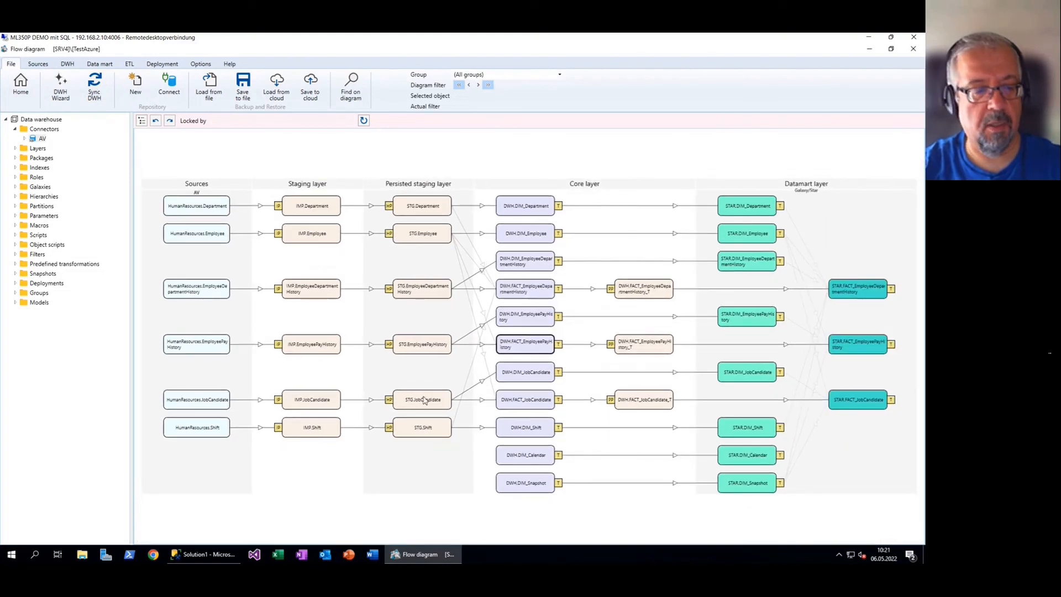
left_click(207, 554)
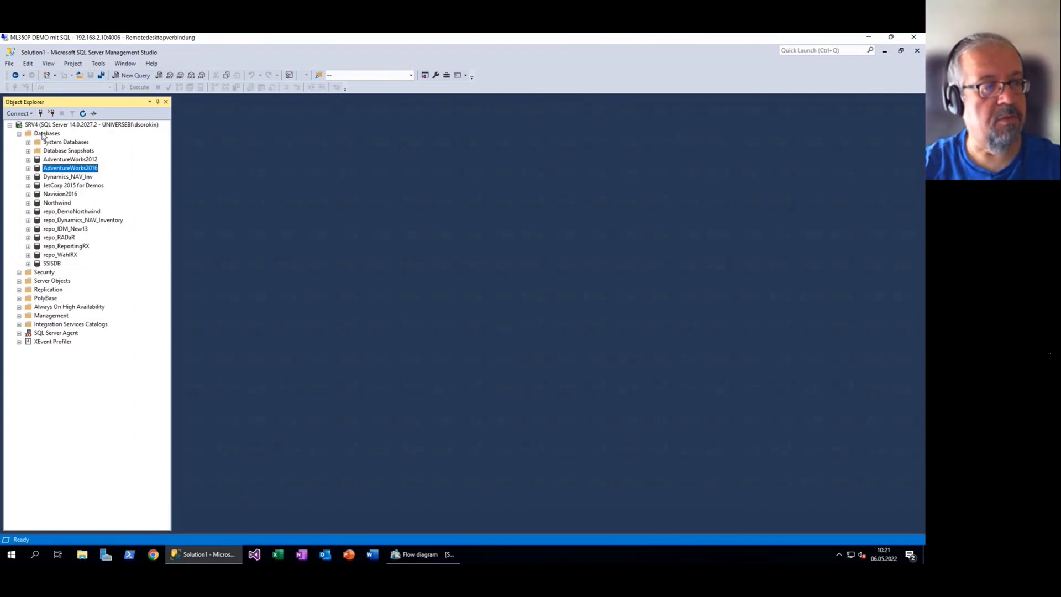
Refresh the SRV4 database list and expand dwh_TestAzure's tables
right_click(44, 135)
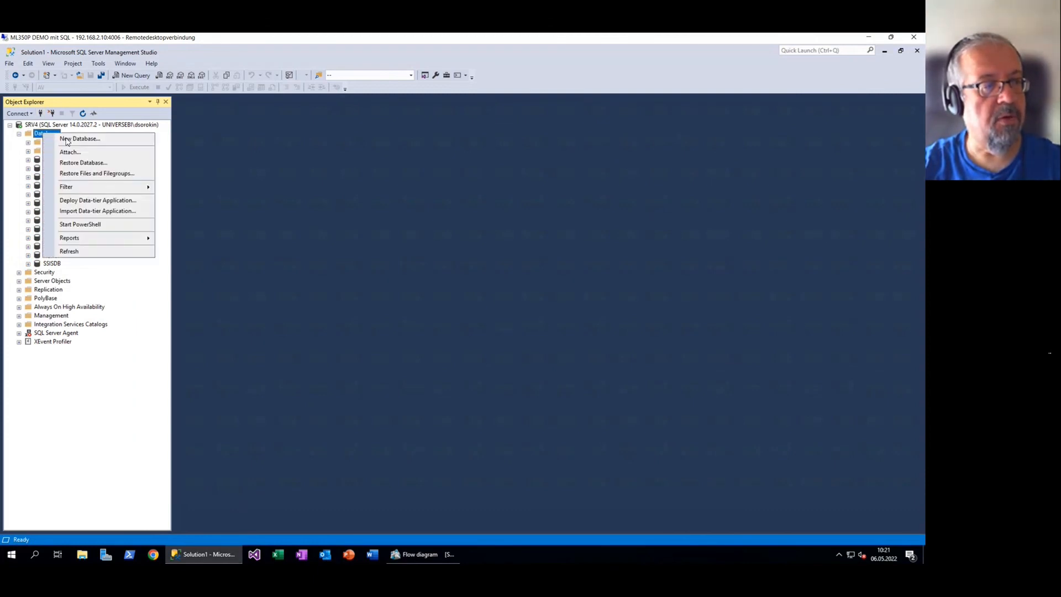
left_click(98, 253)
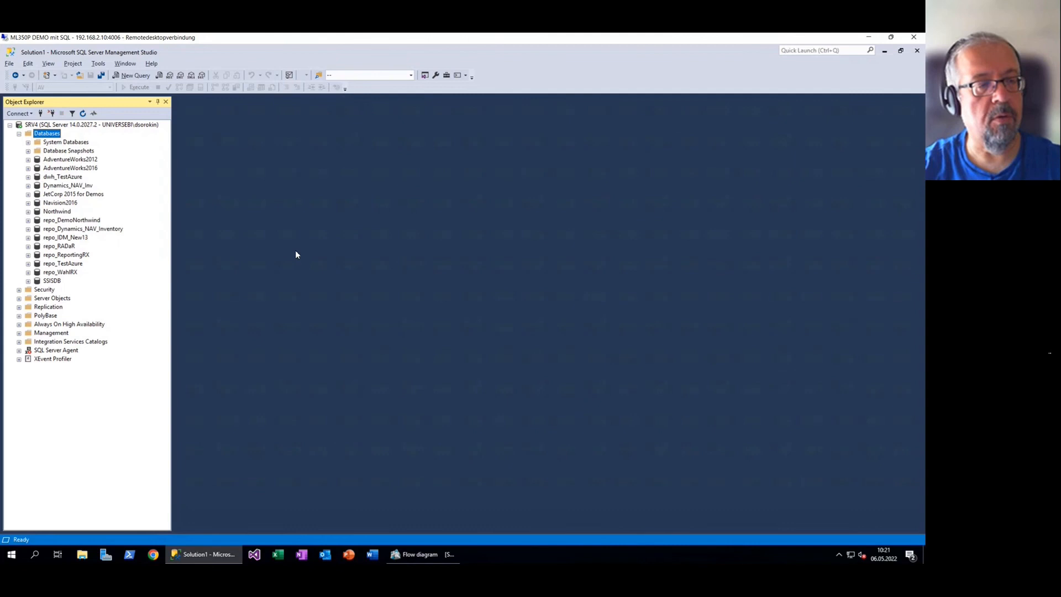
left_click(420, 554)
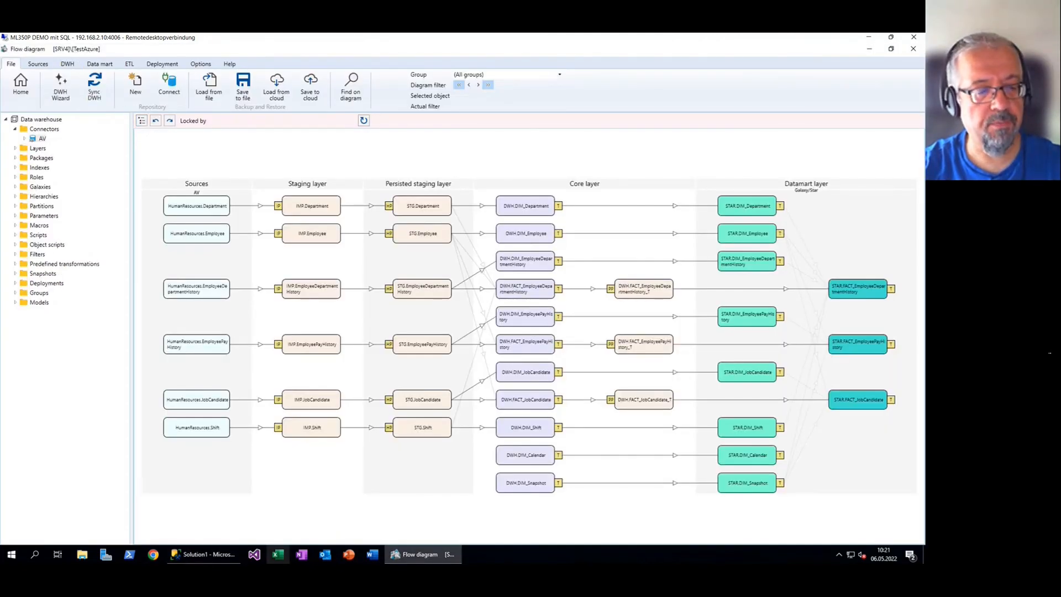
left_click(222, 555)
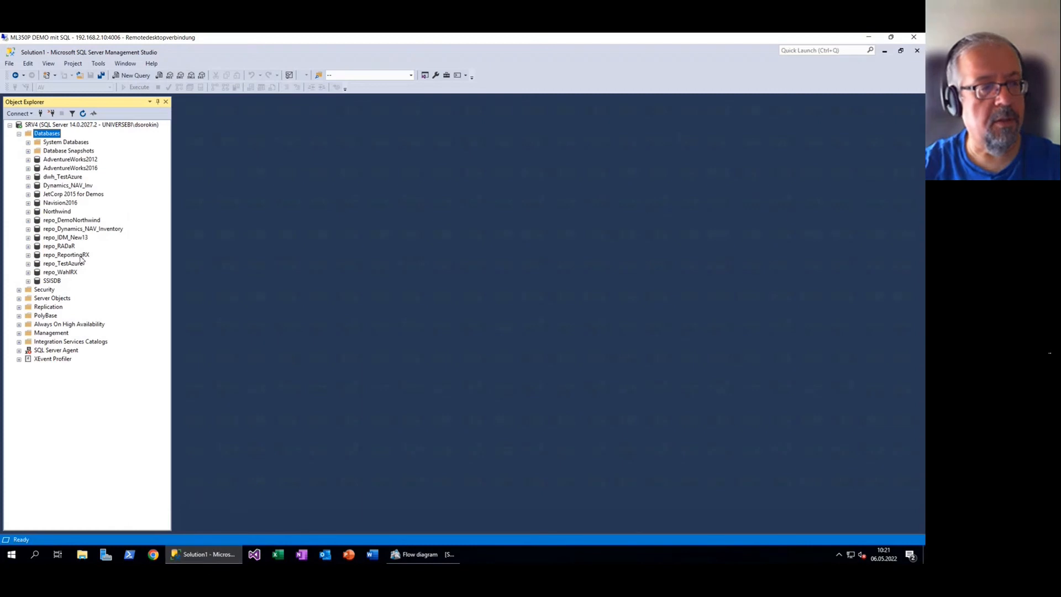
left_click(58, 177)
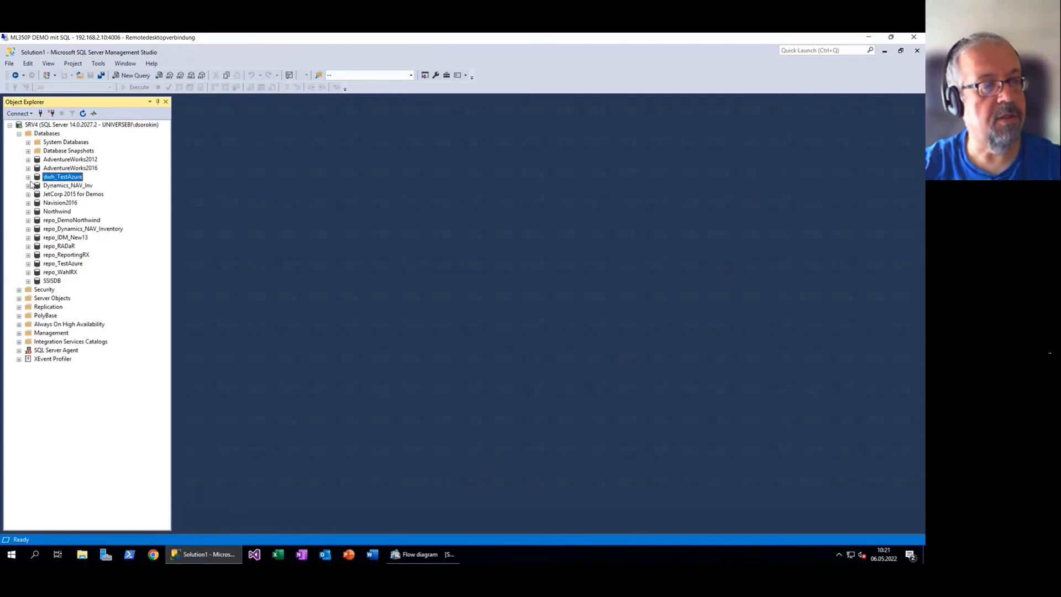
left_click(28, 177)
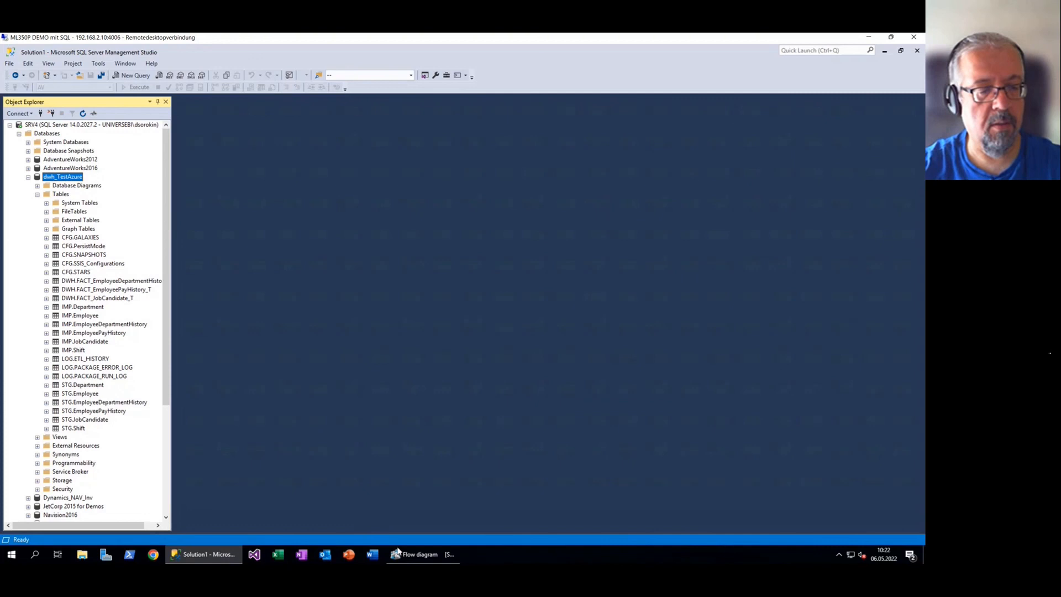
Review IMP.Department and STG.EmployeeDepartmentHistory, then return to the flow diagram
left_click(429, 561)
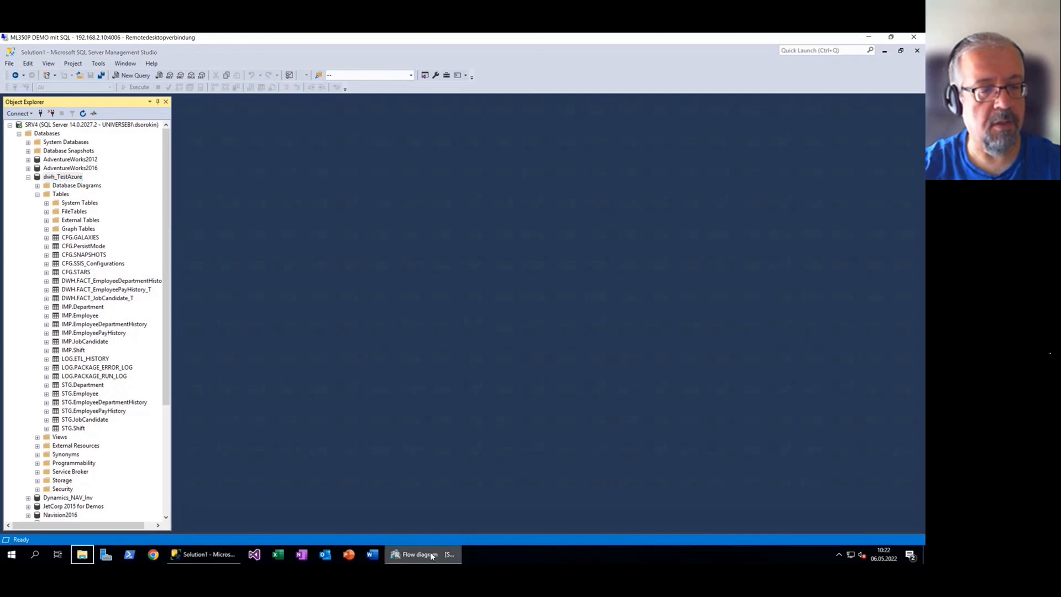
left_click(429, 559)
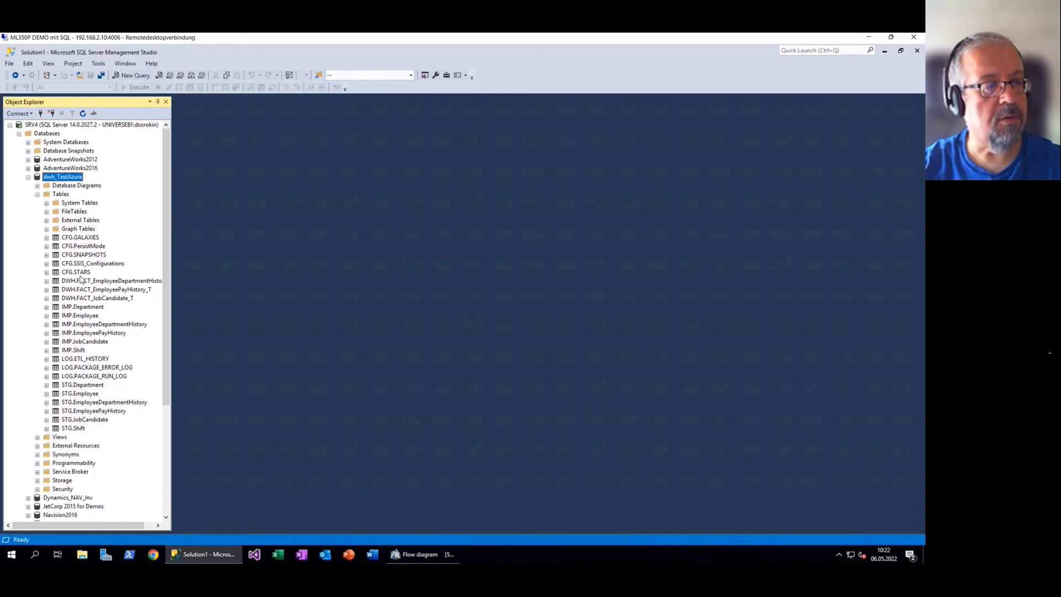
left_click(83, 307)
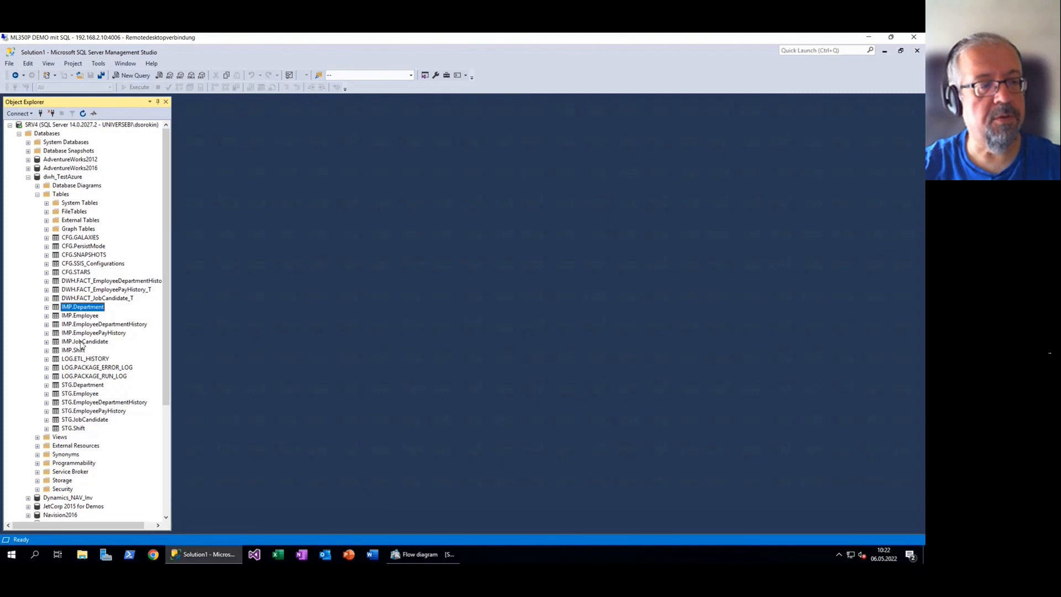
left_click(80, 403)
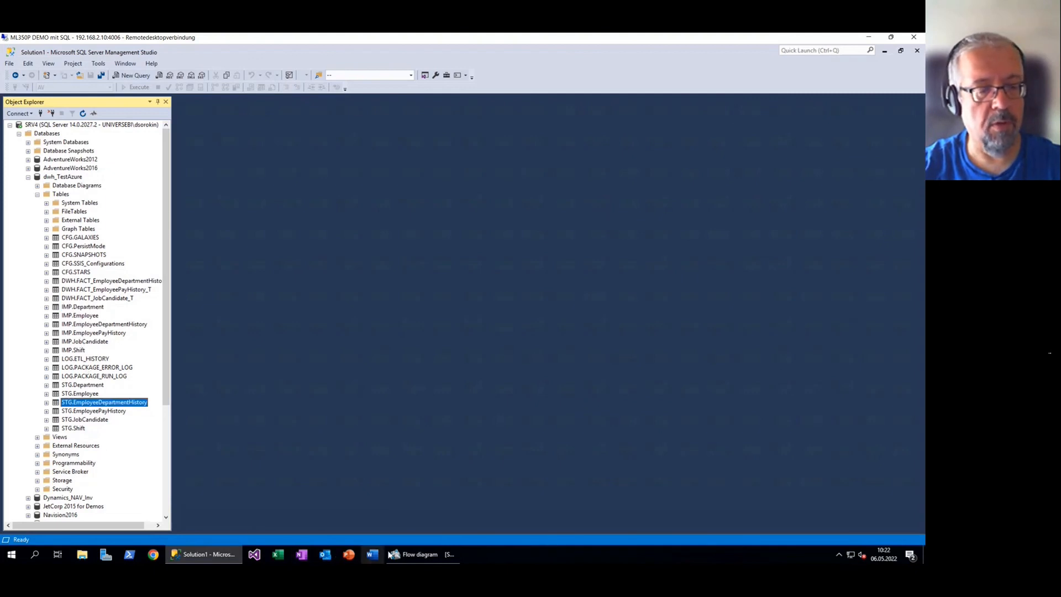
left_click(419, 554)
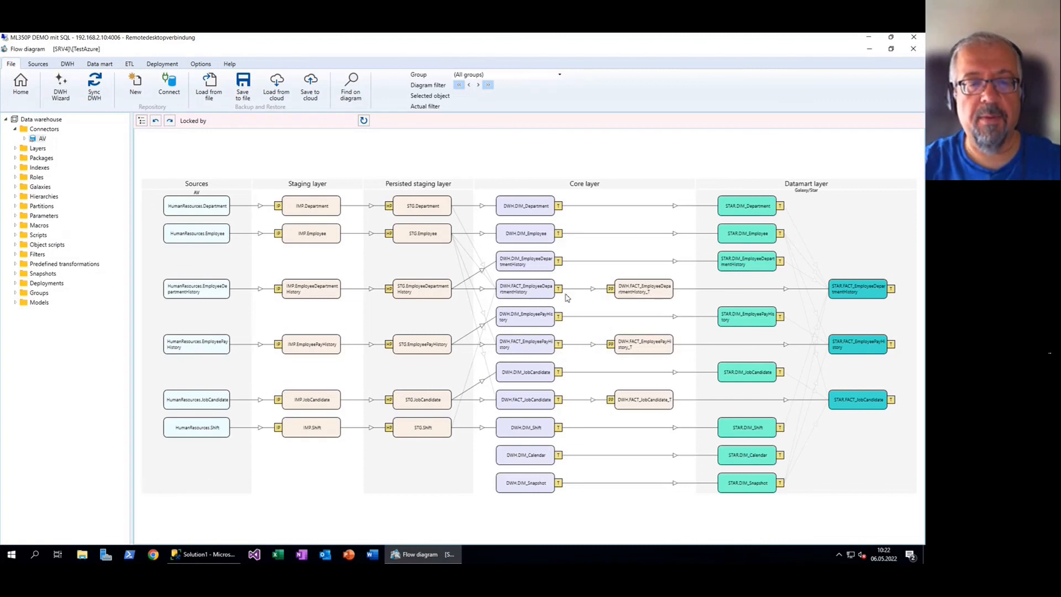
Add column werwer with statement ewerwer to DIM_Department and check it in the VIEW SQL
double_click(546, 206)
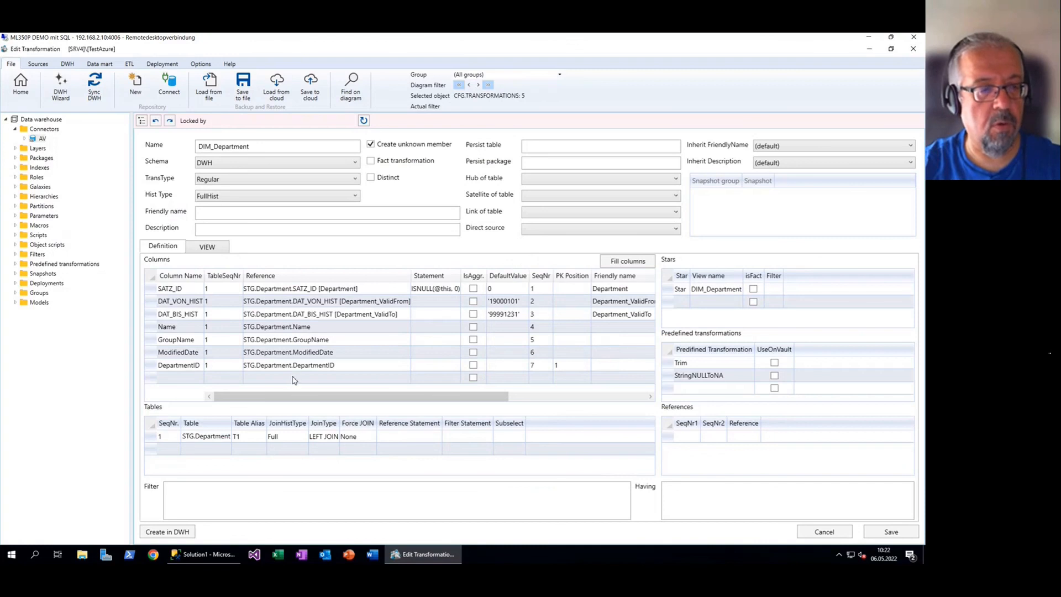
left_click(447, 378)
type("ewerwer")
left_click(197, 380)
type("werwer")
key("Return")
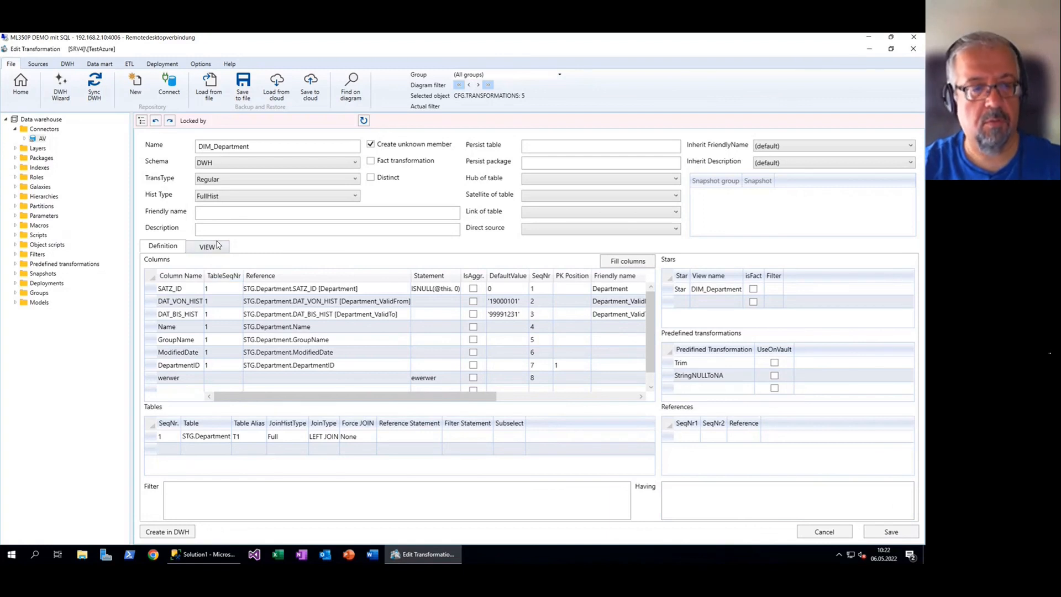
left_click(218, 248)
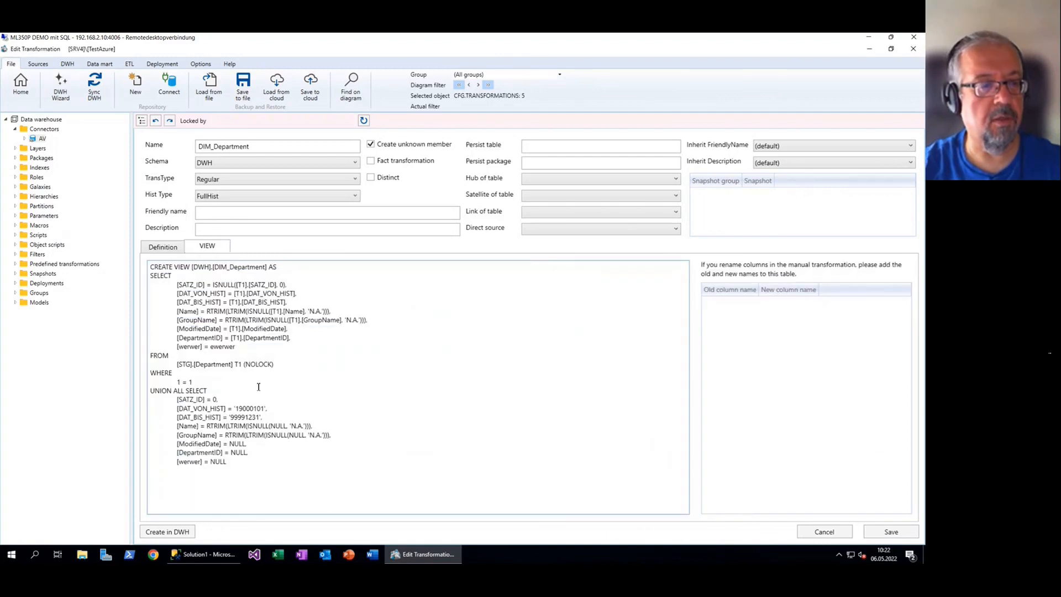
left_click_drag(178, 348, 252, 351)
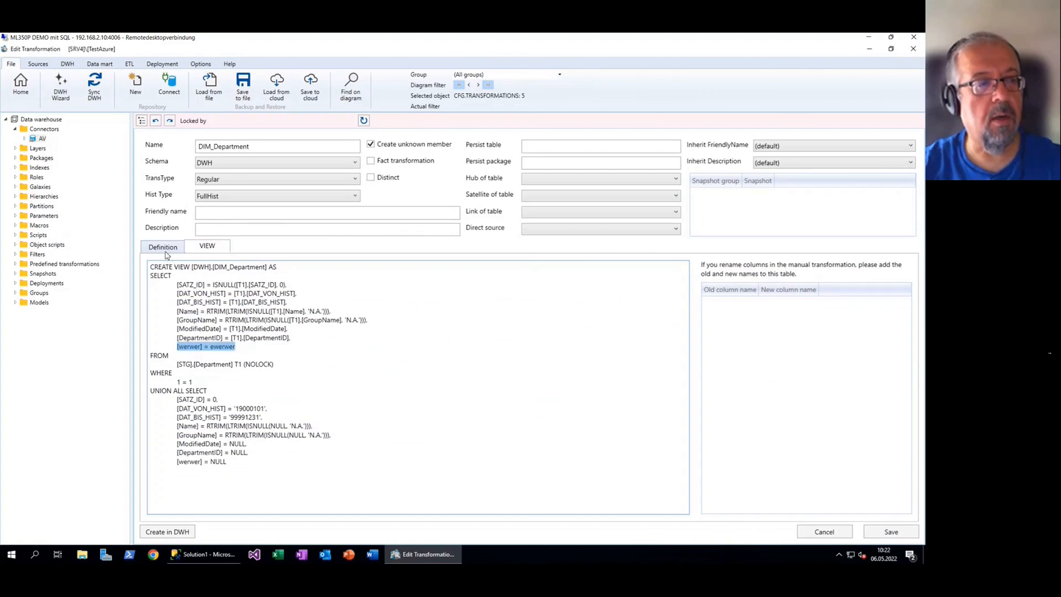
left_click(21, 87)
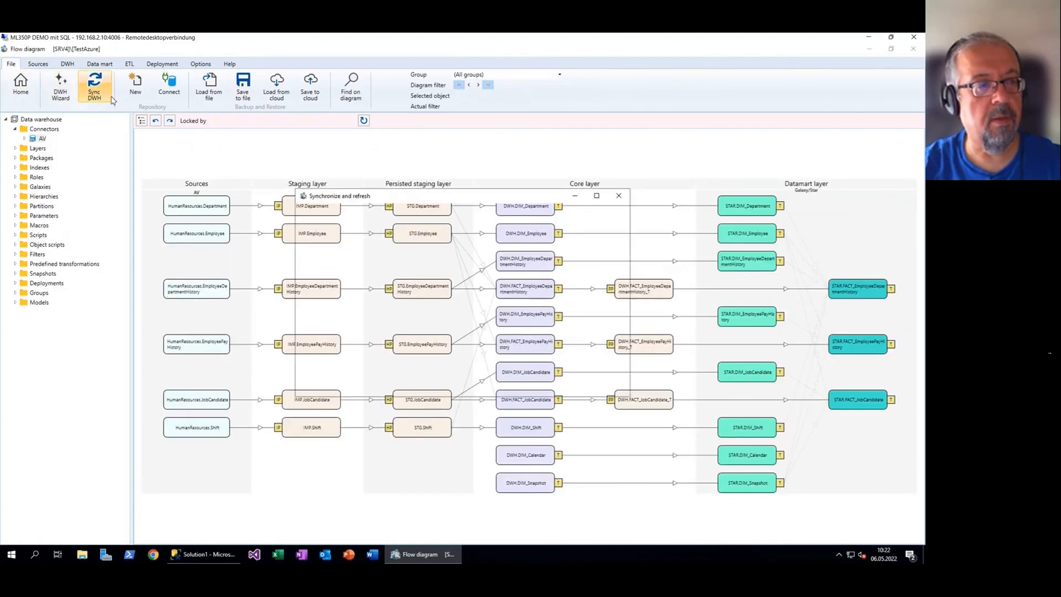
Run Sync DWH and open the error list for the flagged DIM_Department
left_click(98, 91)
left_click(618, 390)
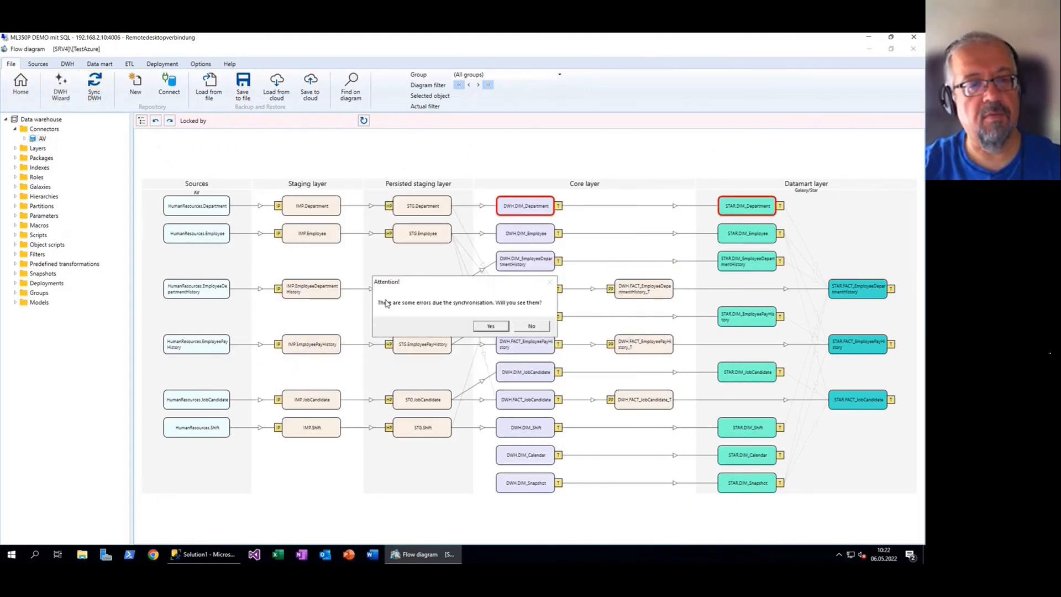
left_click(501, 330)
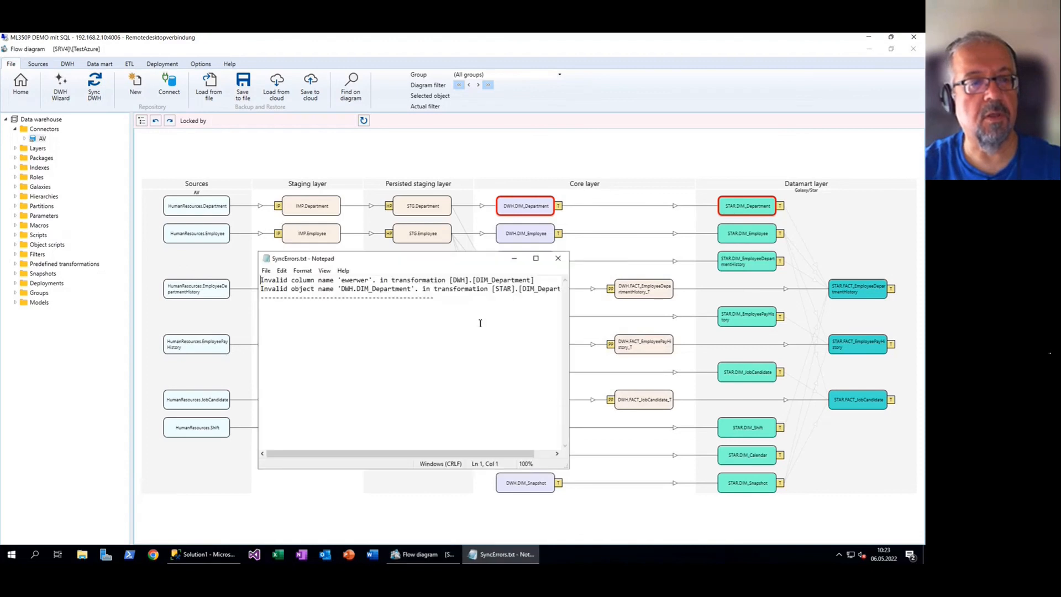
Read the invalid column 'ewerwer' errors in SyncErrors.txt, then close it
left_click_drag(568, 331, 662, 325)
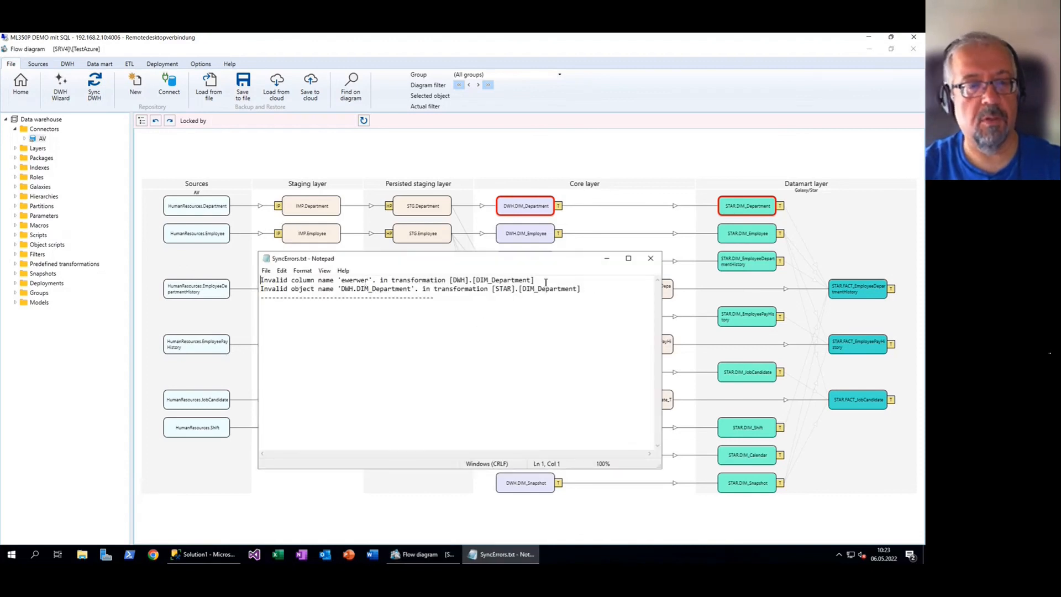
left_click(651, 258)
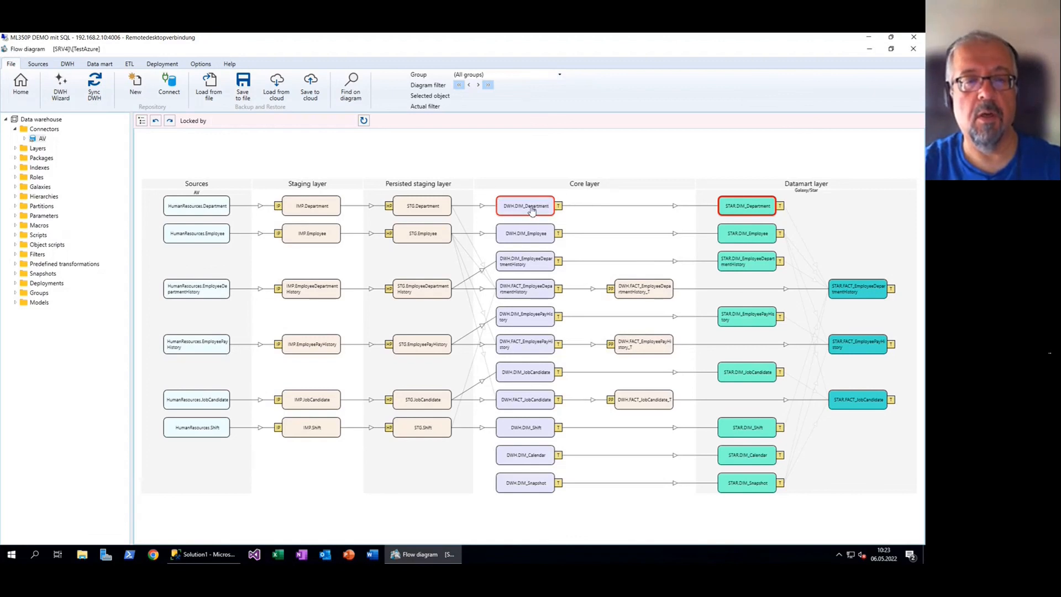
Reopen DIM_Department, delete the werwer column after the invalid-column error, and save
double_click(532, 209)
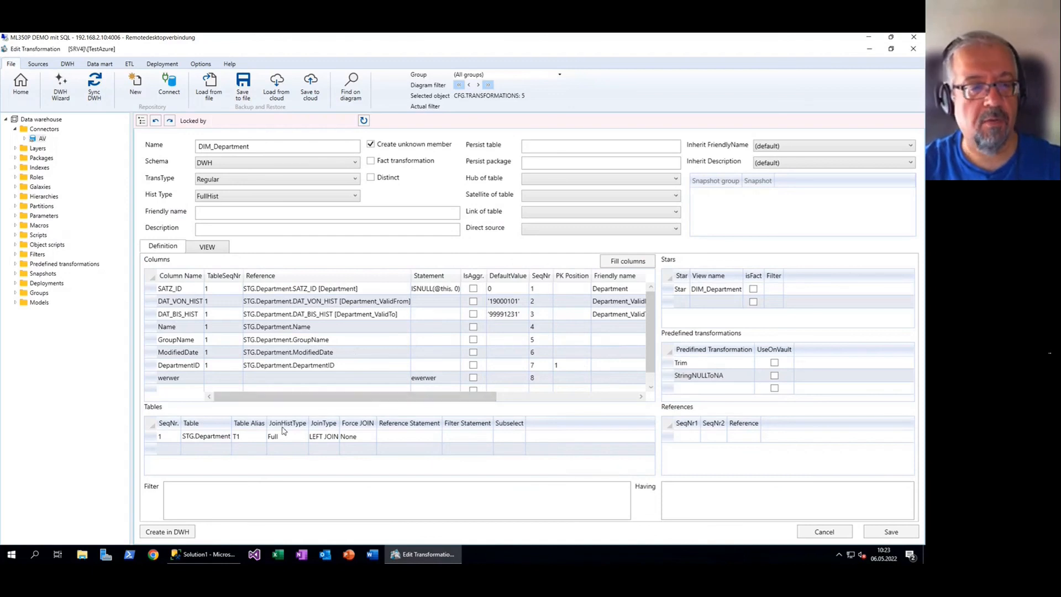
left_click(167, 531)
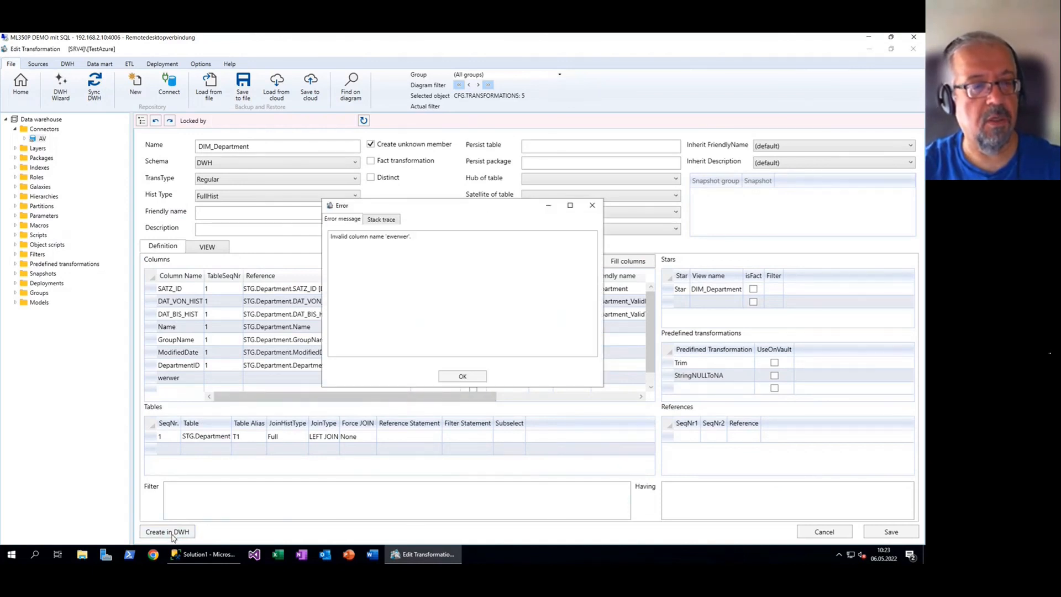
left_click(469, 374)
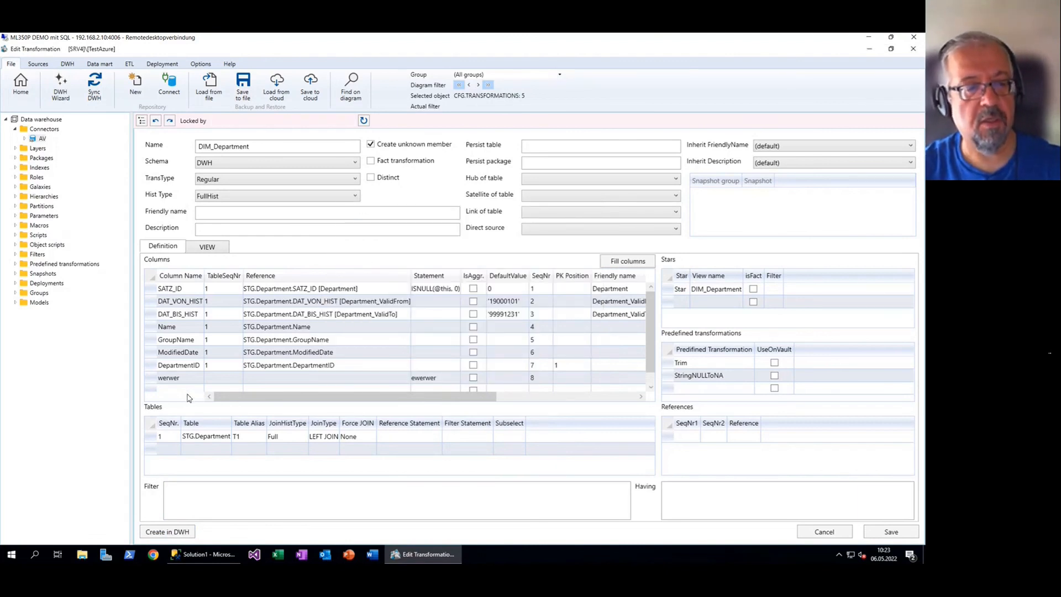
left_click(153, 380)
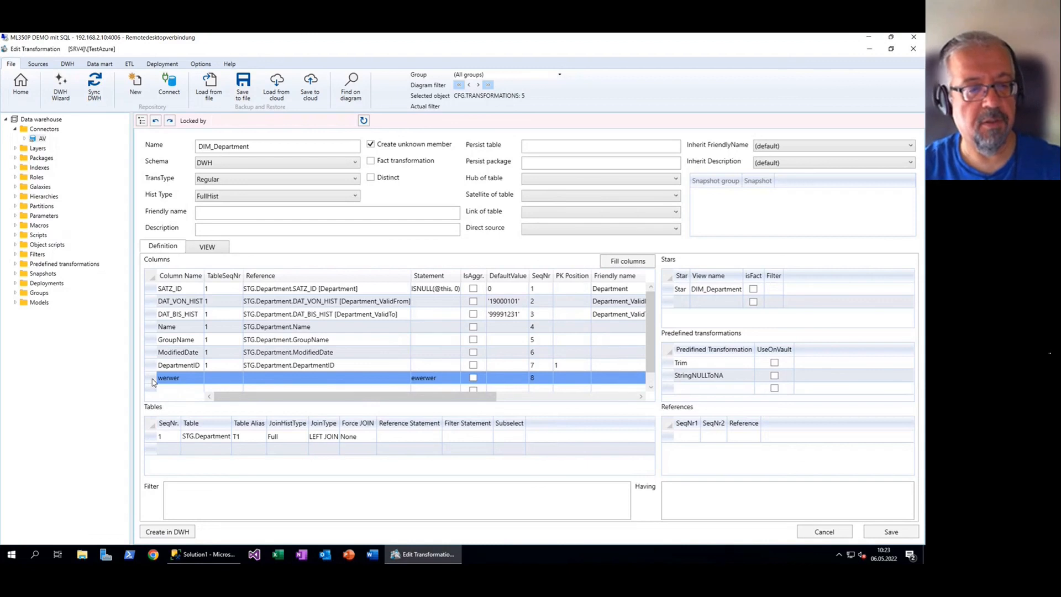
key("Delete")
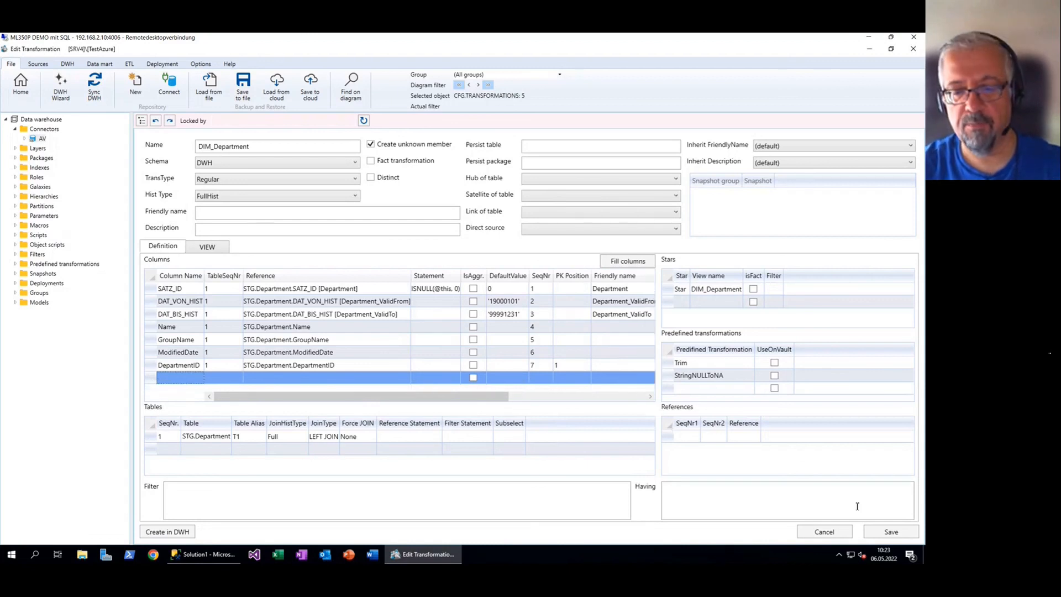
left_click(891, 532)
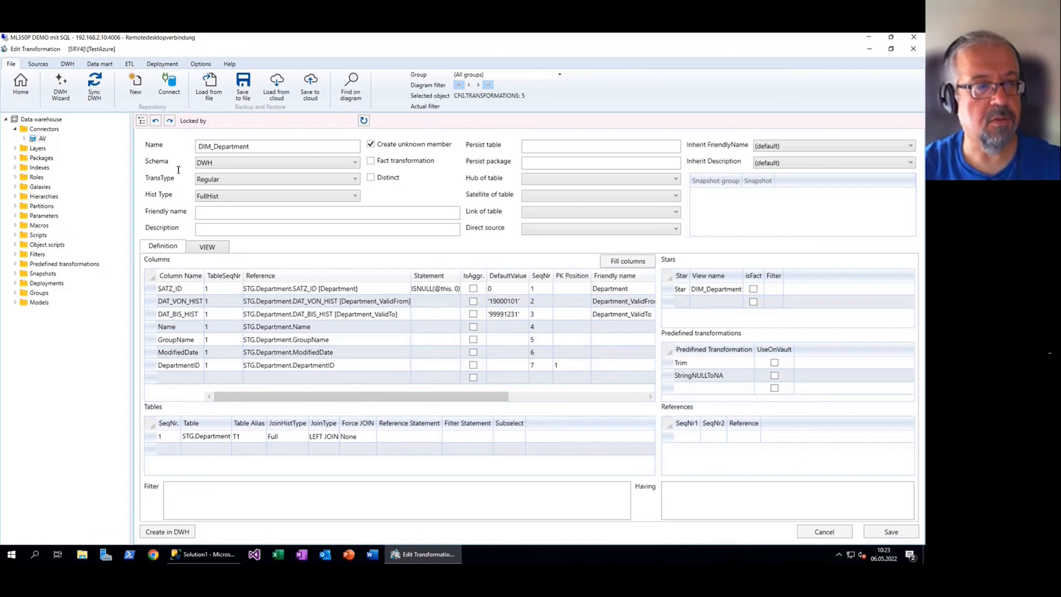
Return to the flow diagram and re-run Sync DWH
left_click(18, 84)
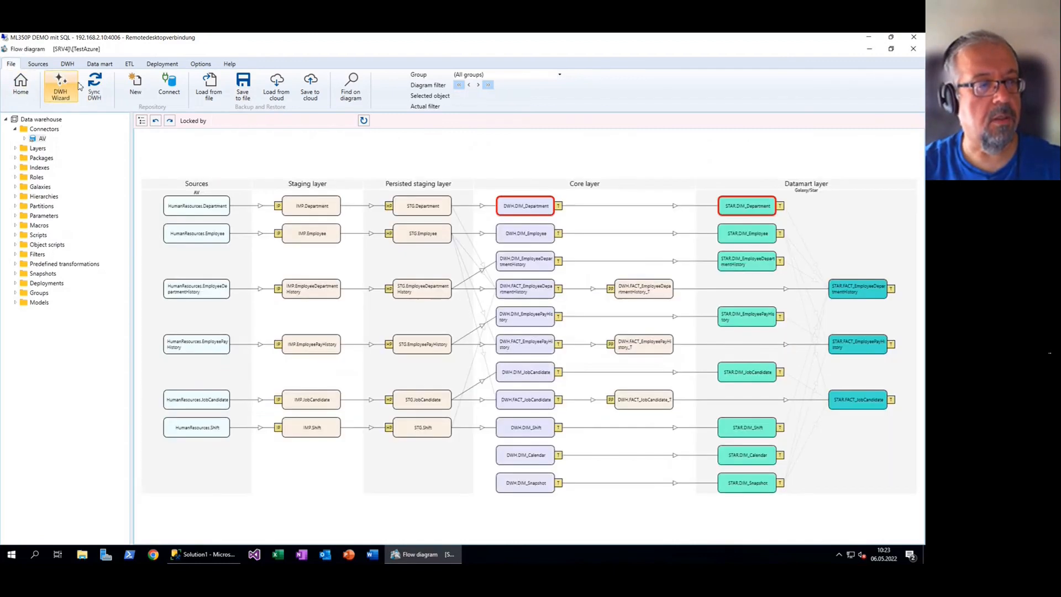
left_click(93, 86)
left_click(601, 385)
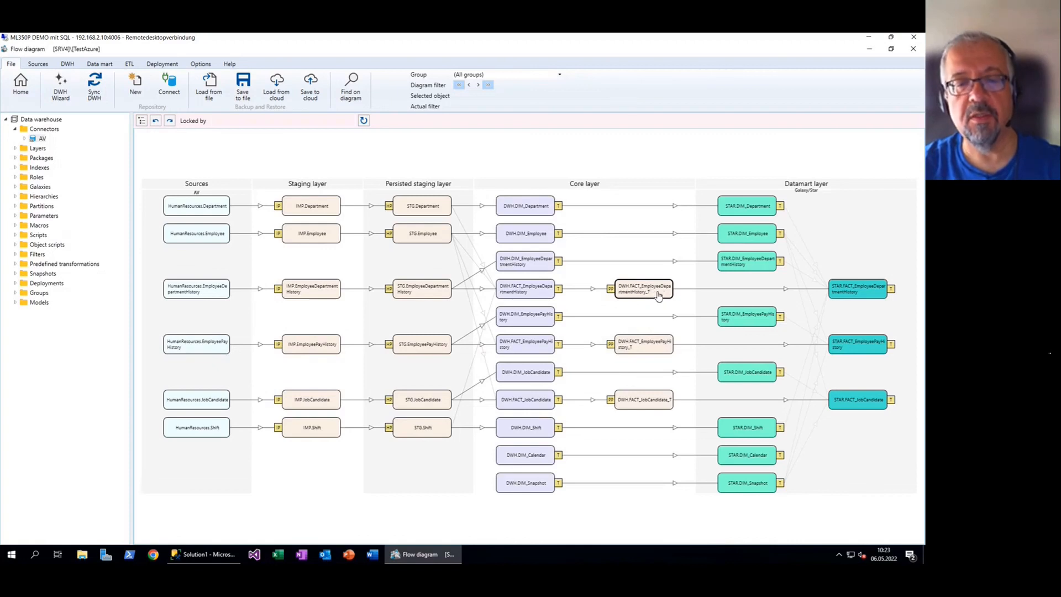
double_click(610, 290)
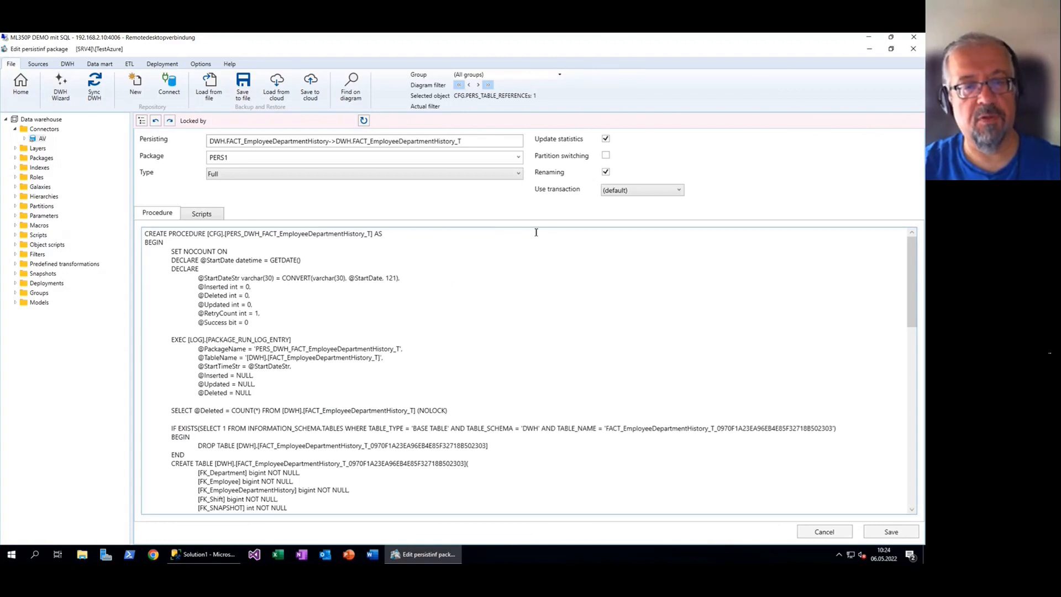
left_click(518, 174)
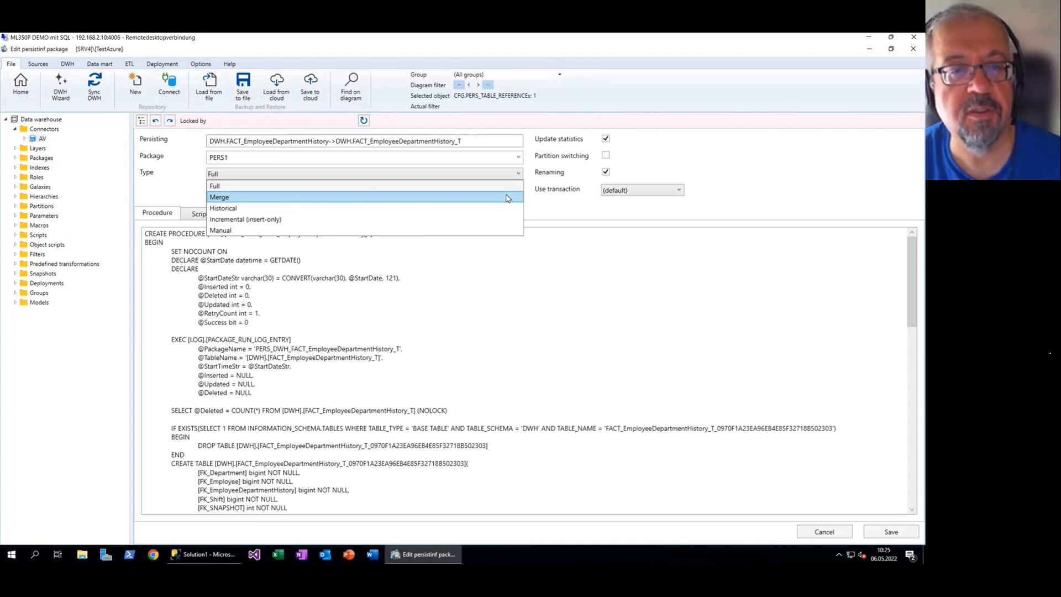
key("Escape")
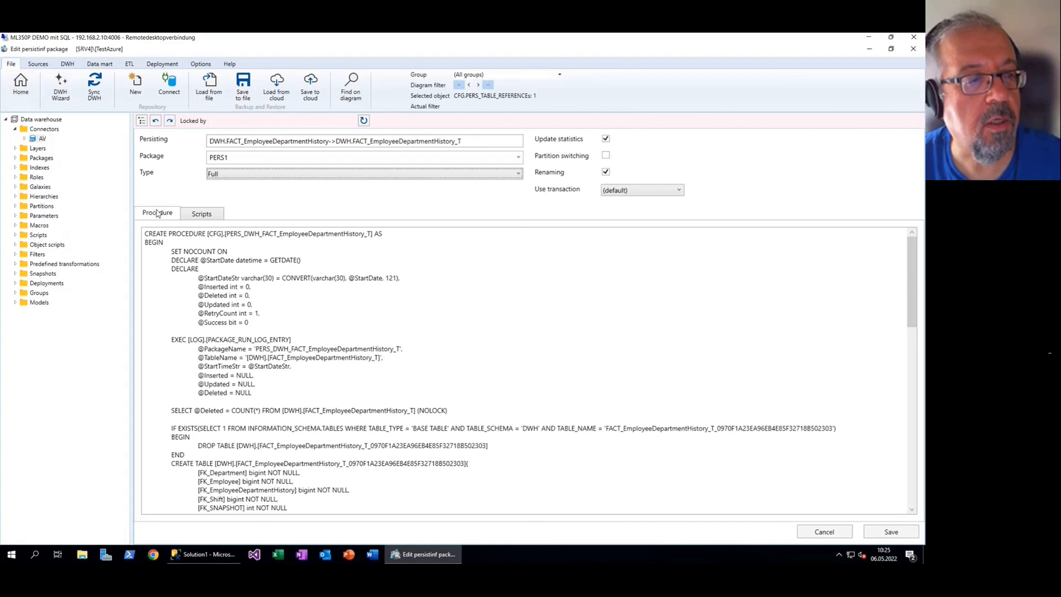
left_click(207, 219)
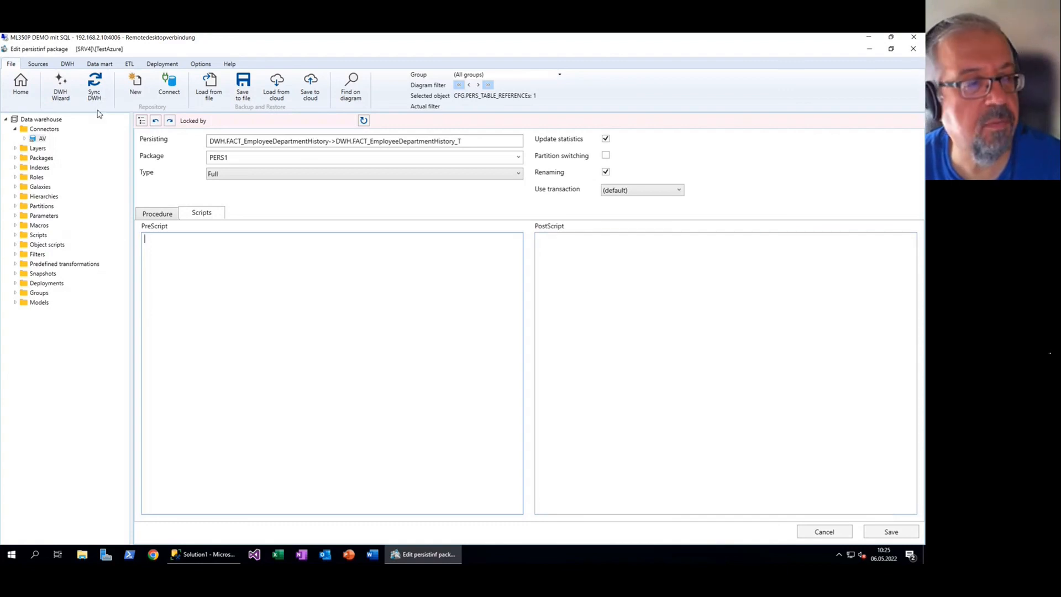
left_click(21, 85)
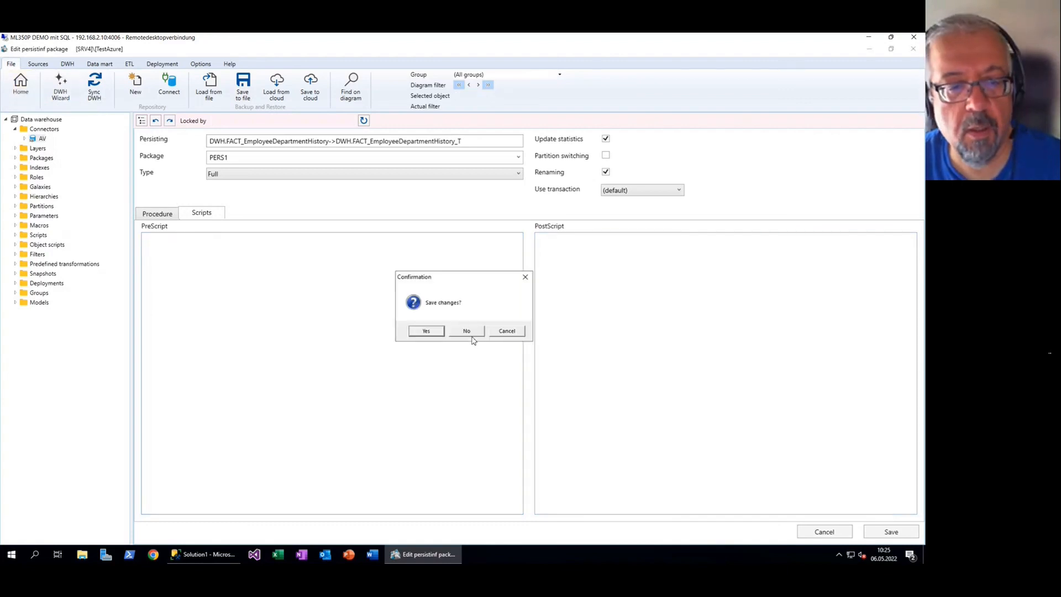
left_click(467, 332)
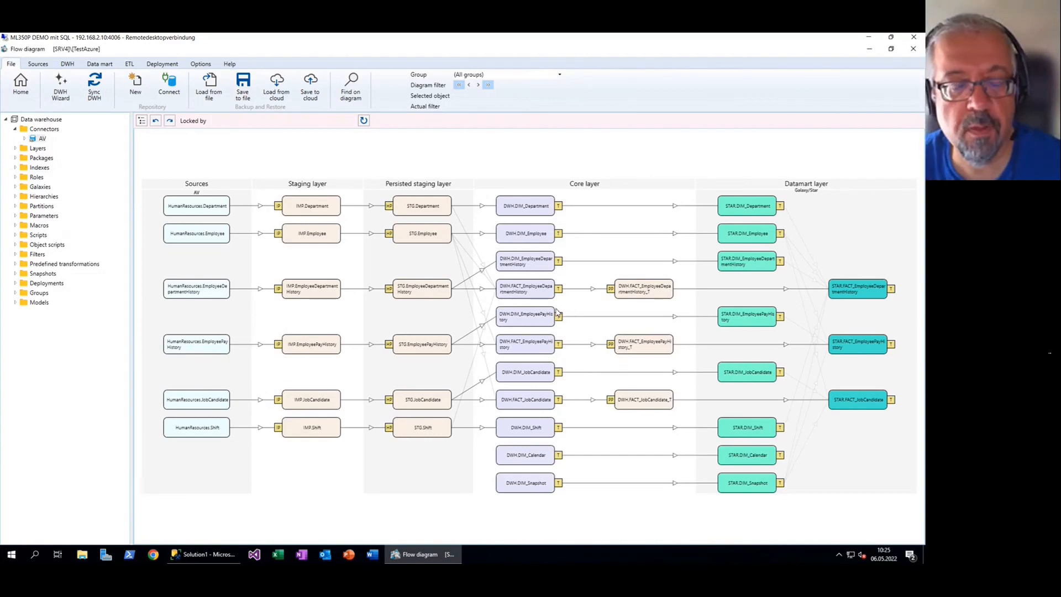
Check the FACT_EmployeeDepartmentHistory transformation, then go back to the diagram
double_click(533, 291)
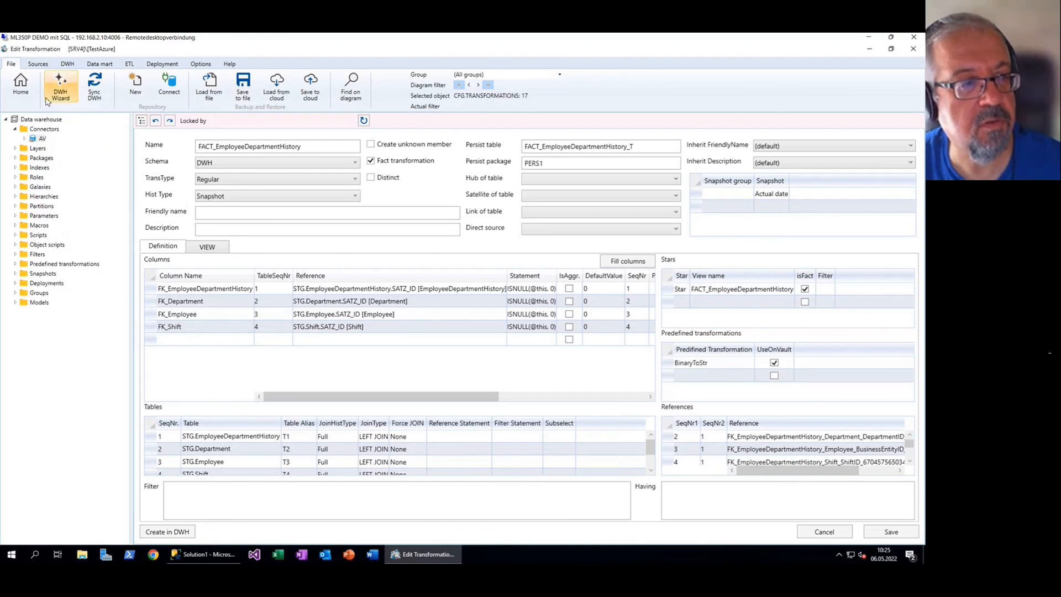
left_click(20, 91)
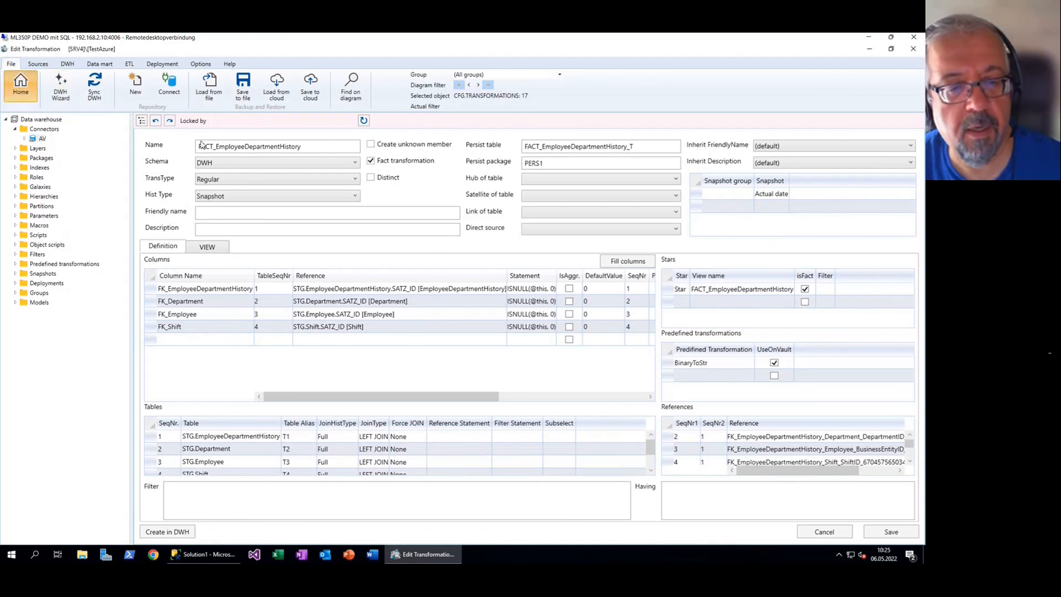
scroll(534, 469, "up", 1)
scroll(547, 465, "down", 1)
scroll(558, 459, "up", 2)
Inspect the DIM_Calendar view, then reopen FACT_EmployeeDepartmentHistory with its PERS1 persist table
left_click(564, 459)
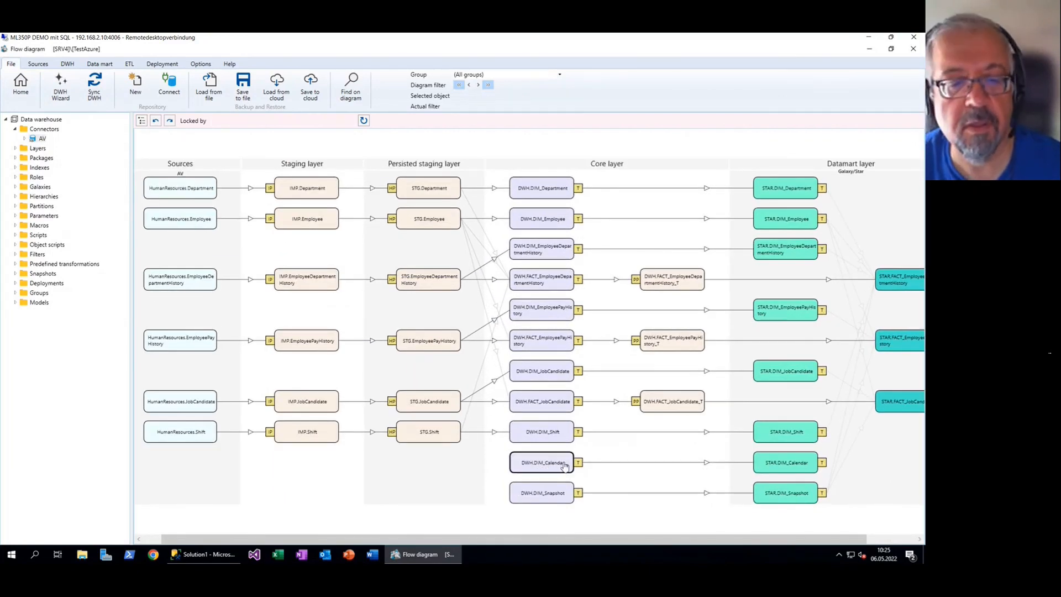
double_click(553, 467)
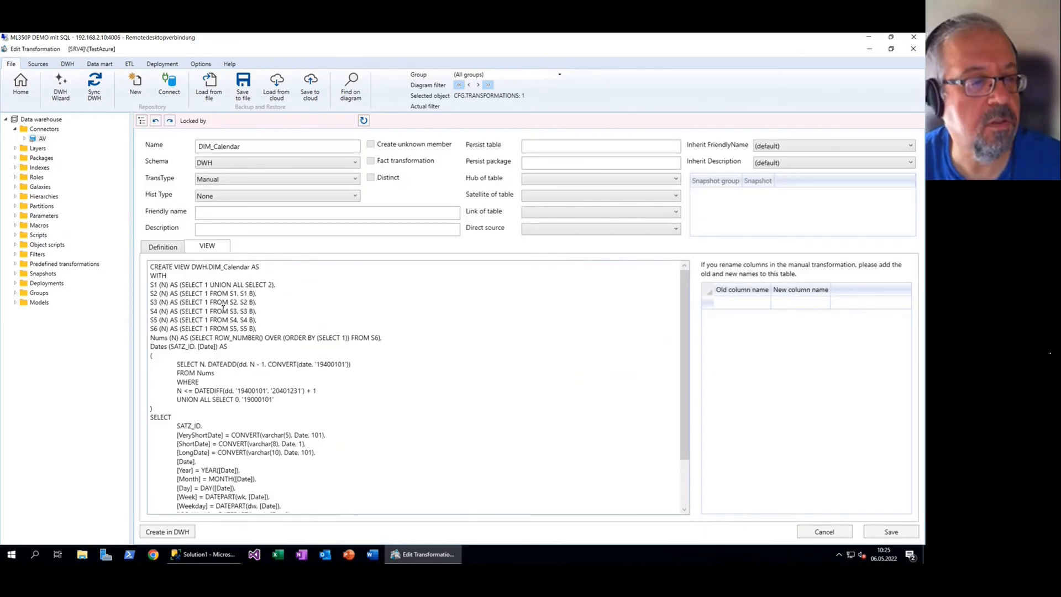
scroll(235, 315, "down", 2)
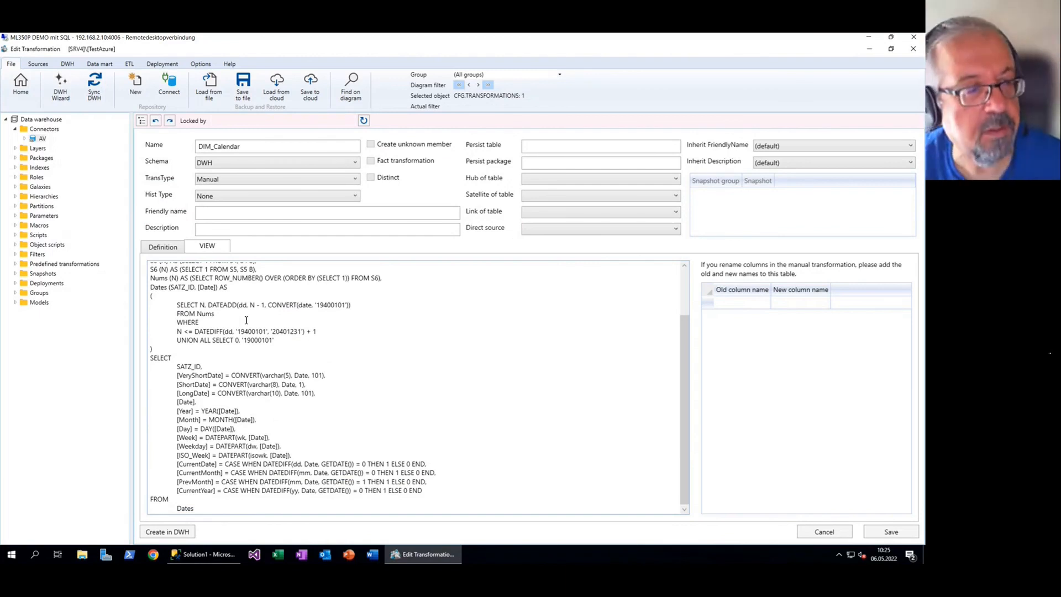
left_click(21, 84)
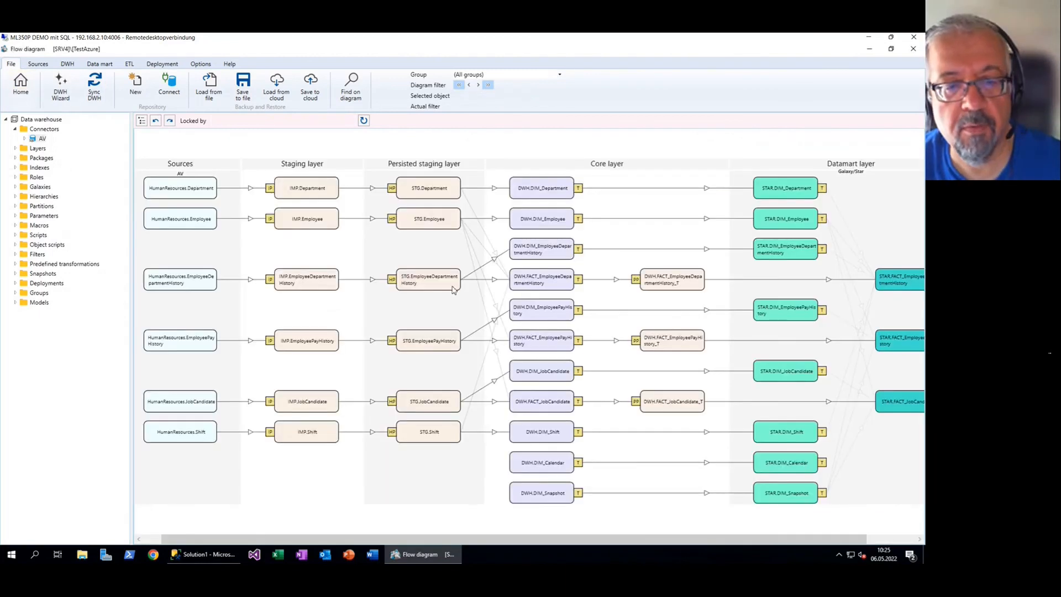
double_click(535, 280)
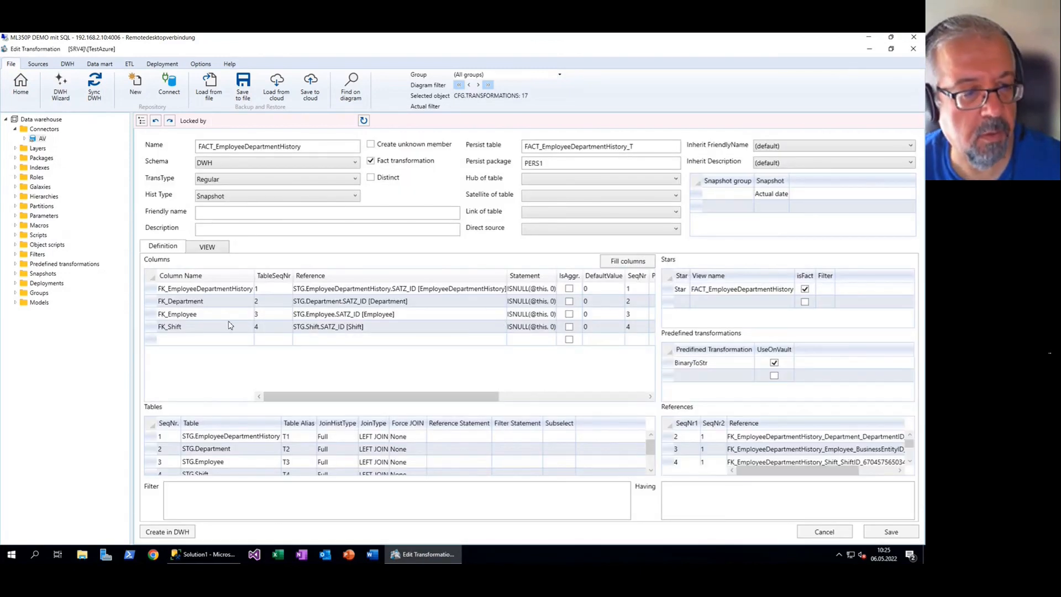
Add a column row from table 1 that references STG.EmployeeDepartmentHistory.StartDate
left_click(282, 341)
left_click(283, 340)
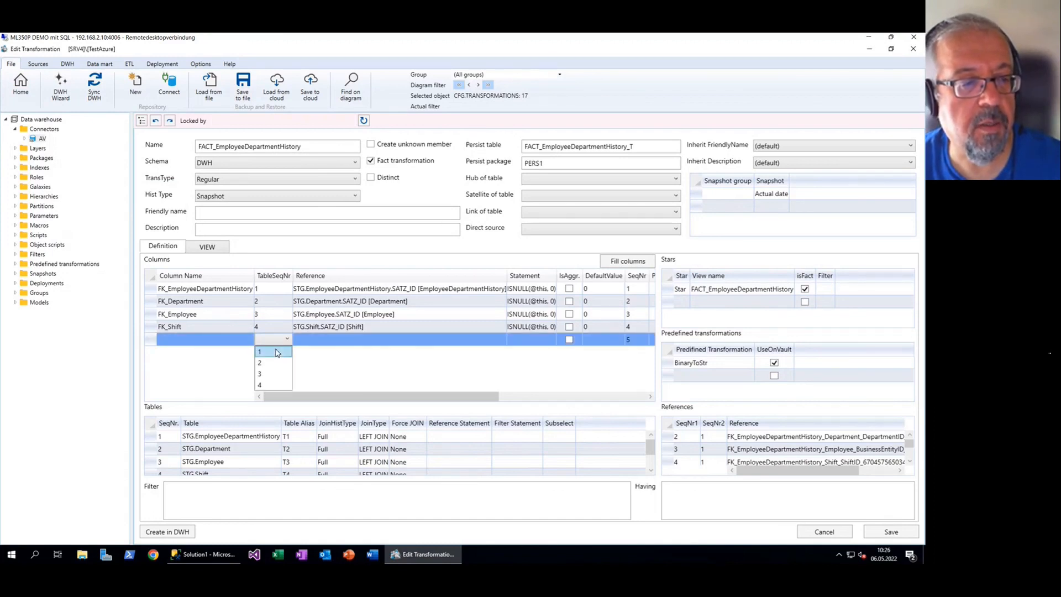
left_click(277, 352)
left_click(332, 340)
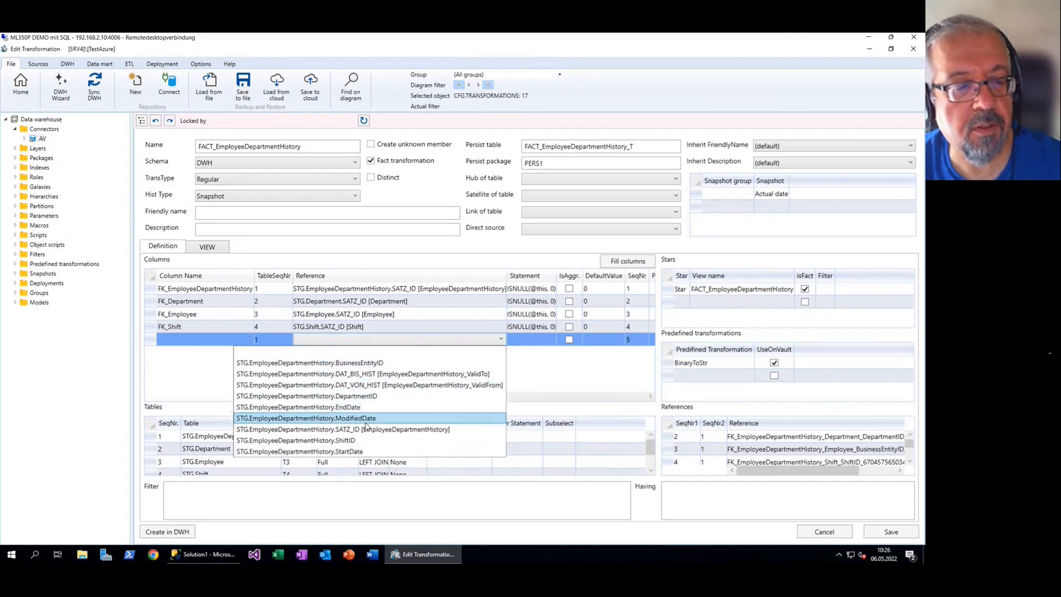
left_click(359, 452)
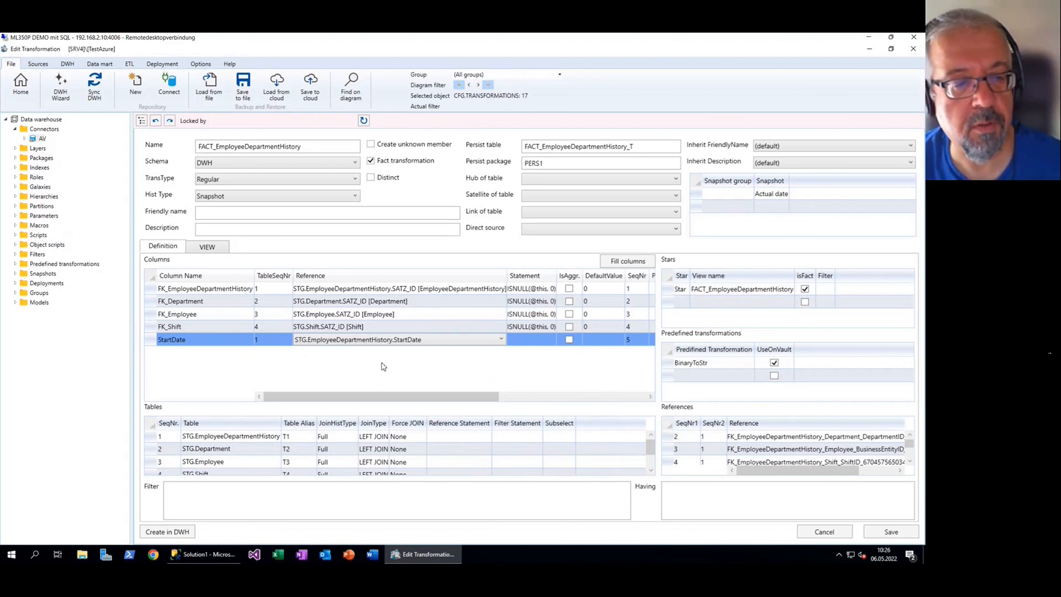
left_click(895, 530)
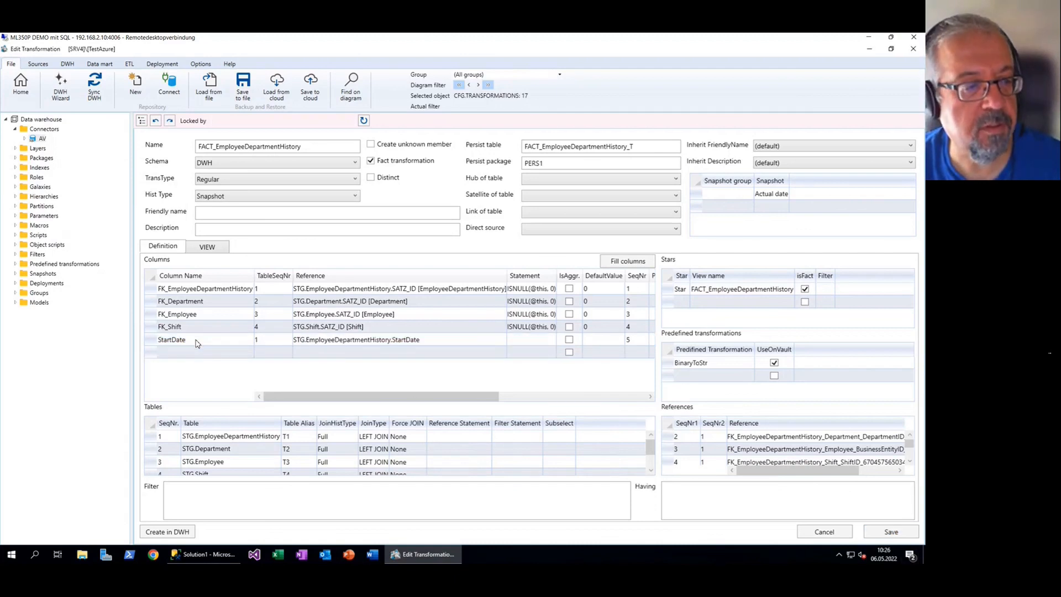
Keep the column name StartDate and widen the Statement column
left_click(196, 342)
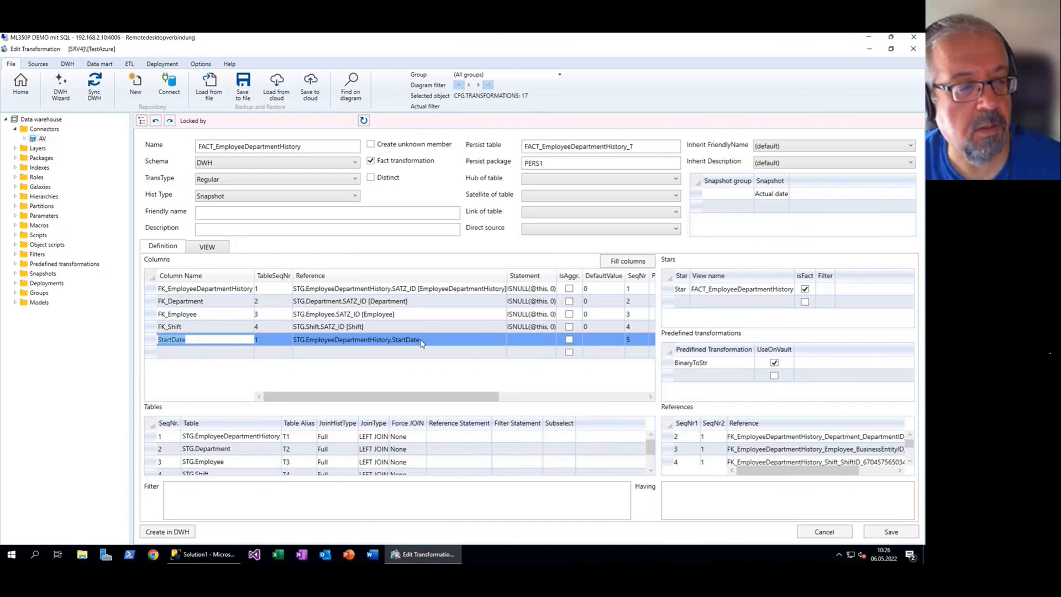
key("Escape")
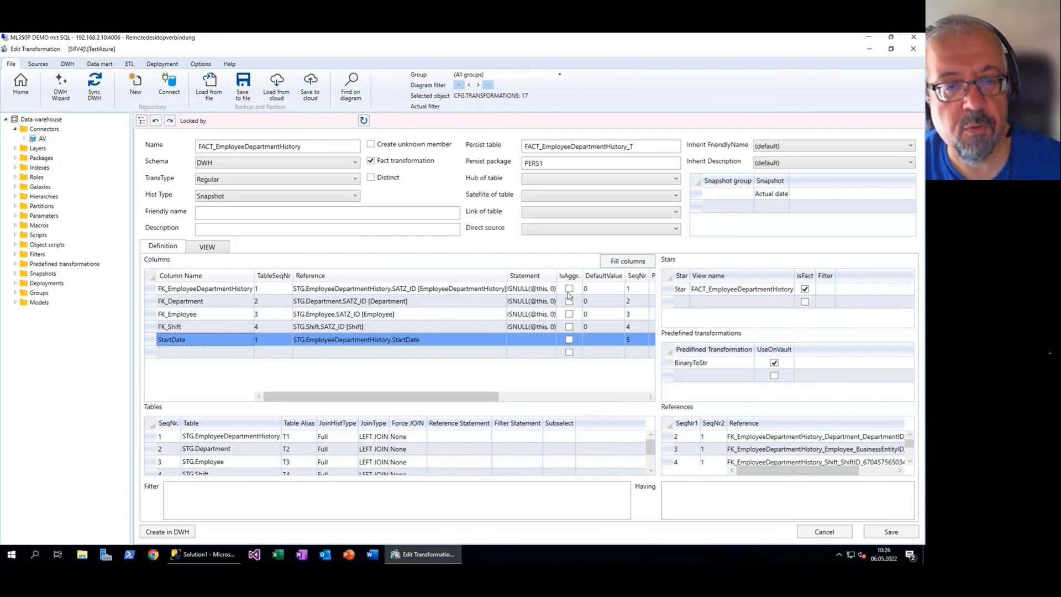
left_click(564, 276)
left_click_drag(560, 277, 571, 277)
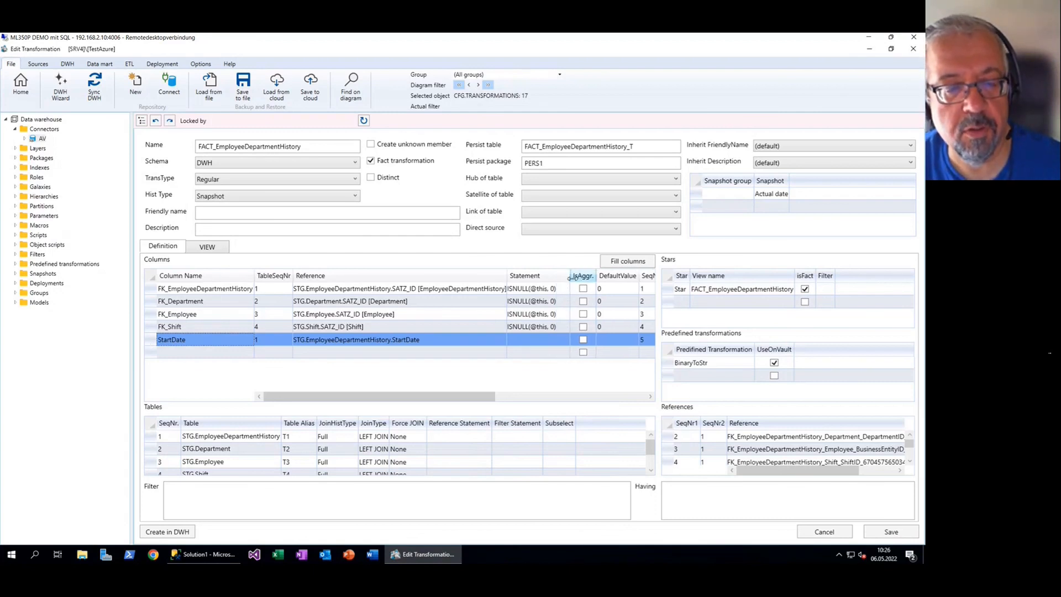
left_click(538, 341)
right_click(539, 341)
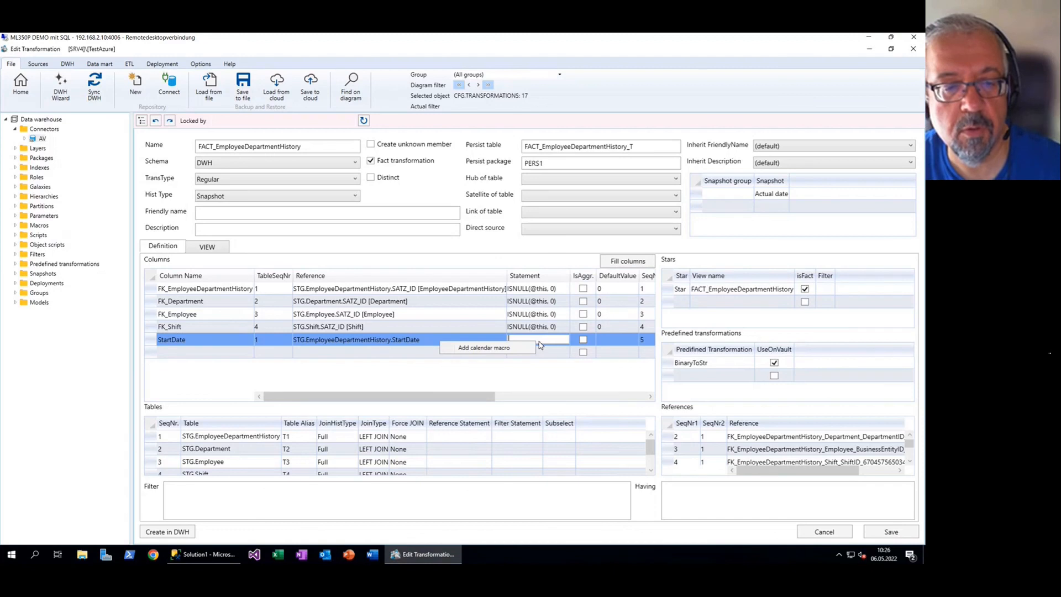
left_click(483, 348)
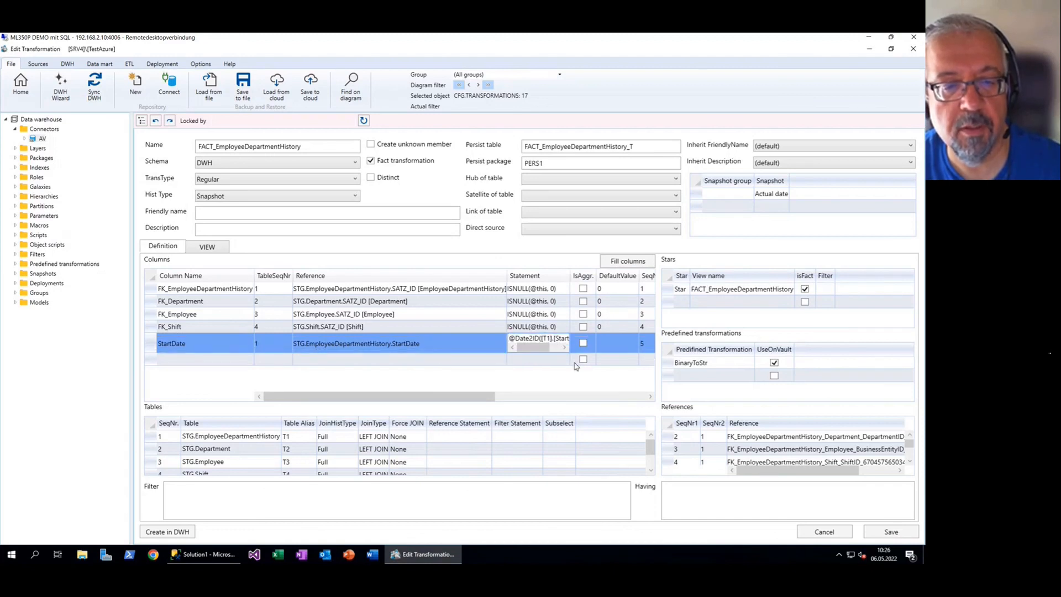
left_click(890, 532)
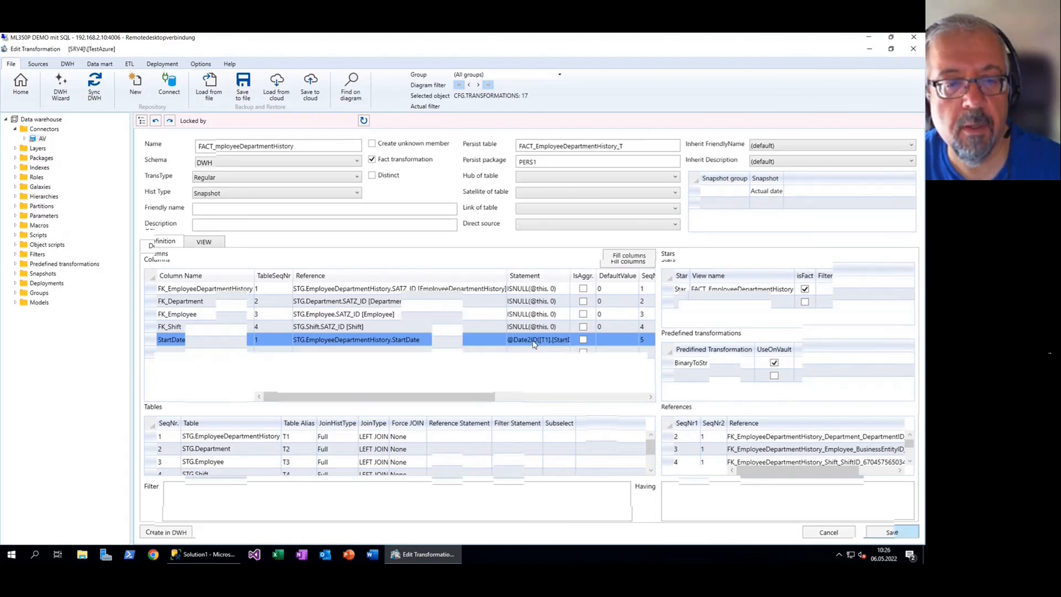
Narrow the Reference column and widen Statement to inspect the full macro expression
left_click_drag(489, 273, 422, 271)
left_click_drag(496, 266, 536, 268)
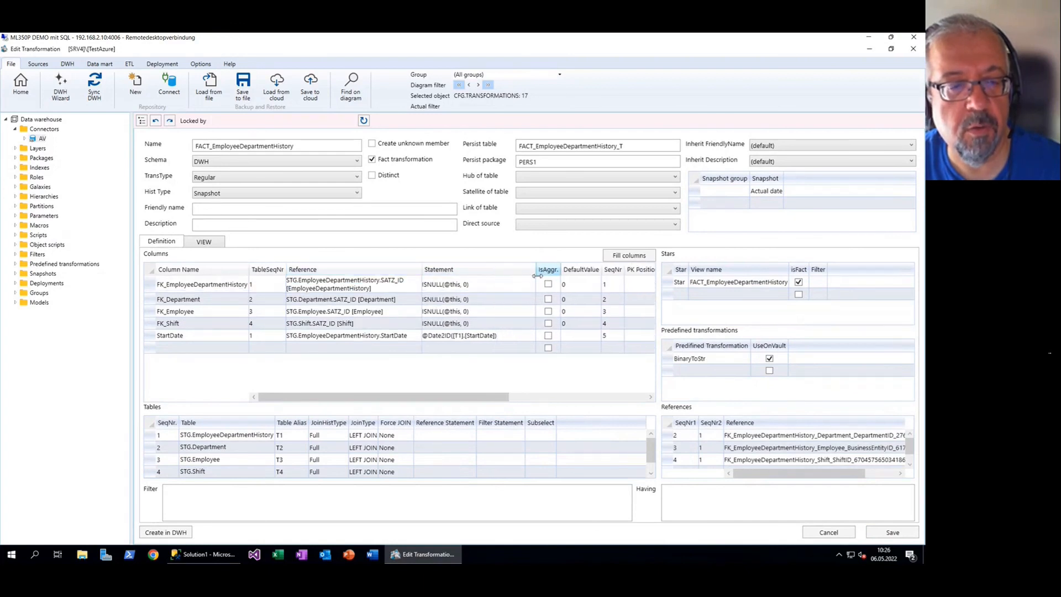
left_click(428, 338)
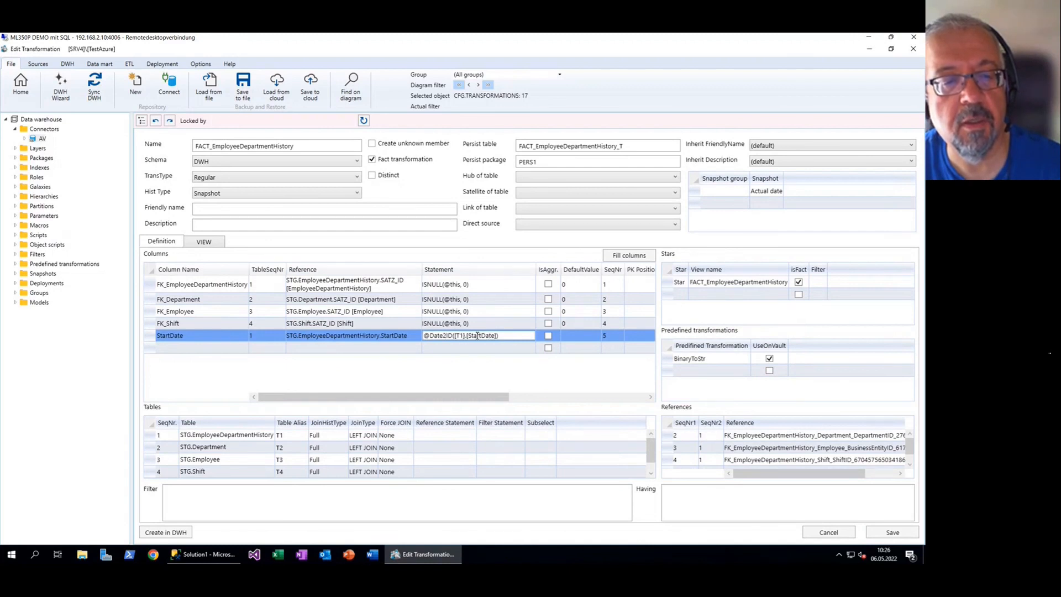
left_click_drag(454, 336, 497, 335)
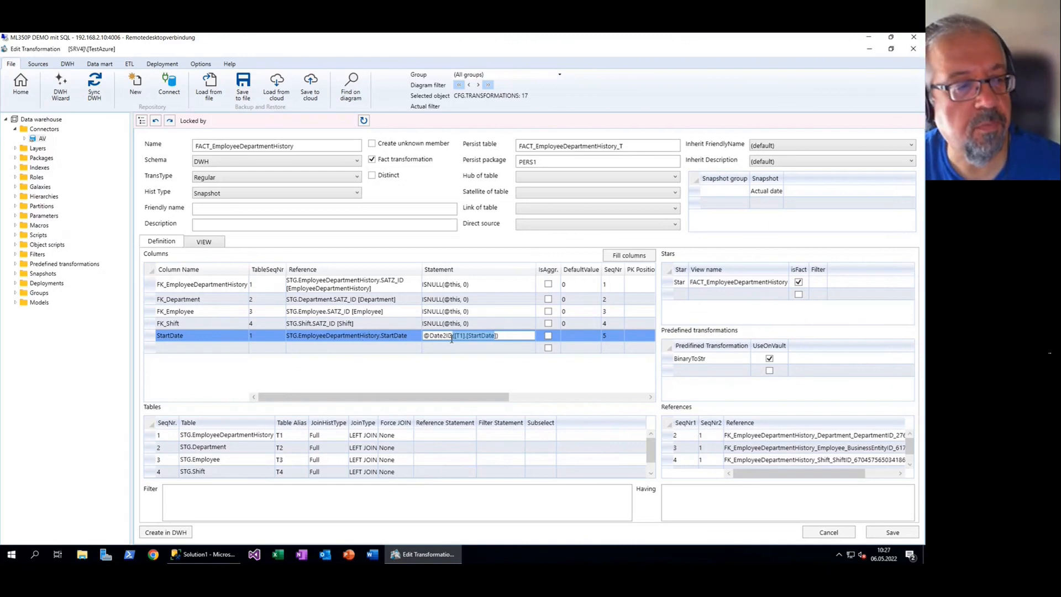
key("Escape")
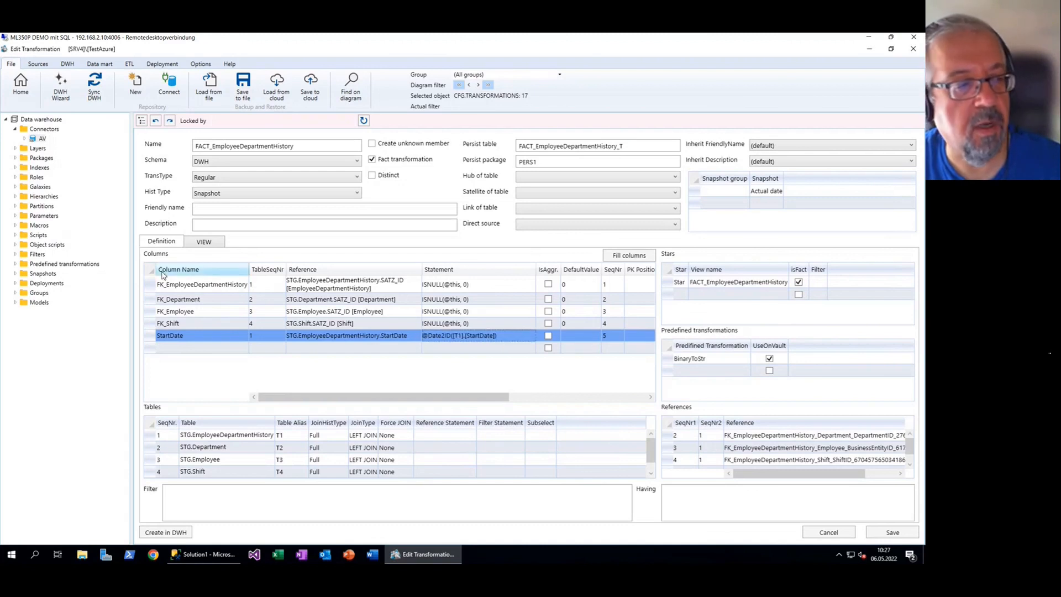
Expand Macros in the model tree and open the Date2ID macro for editing
left_click(16, 226)
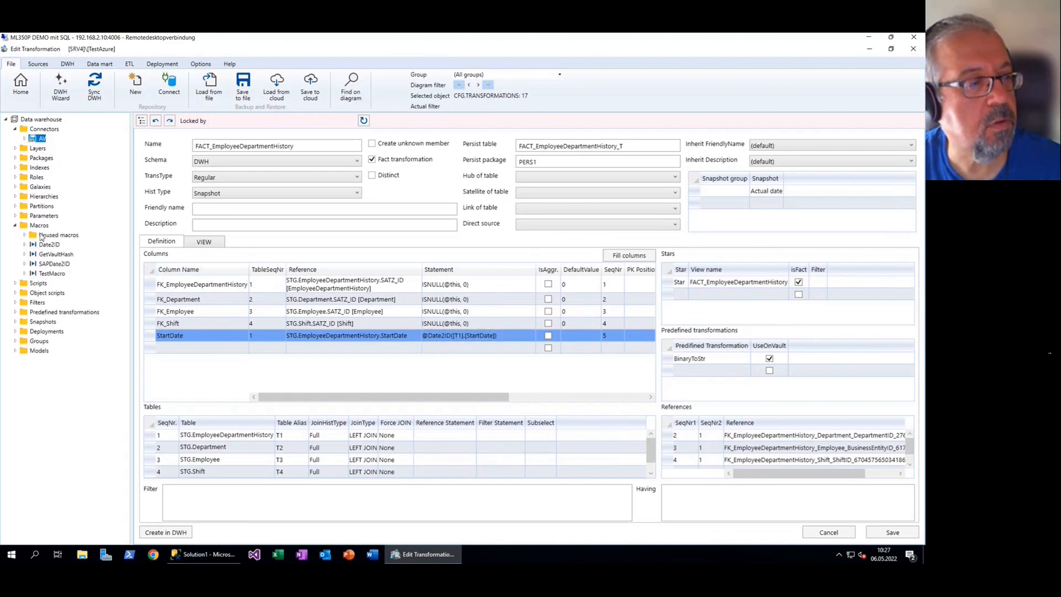
left_click_drag(130, 258, 156, 257)
left_click(44, 244)
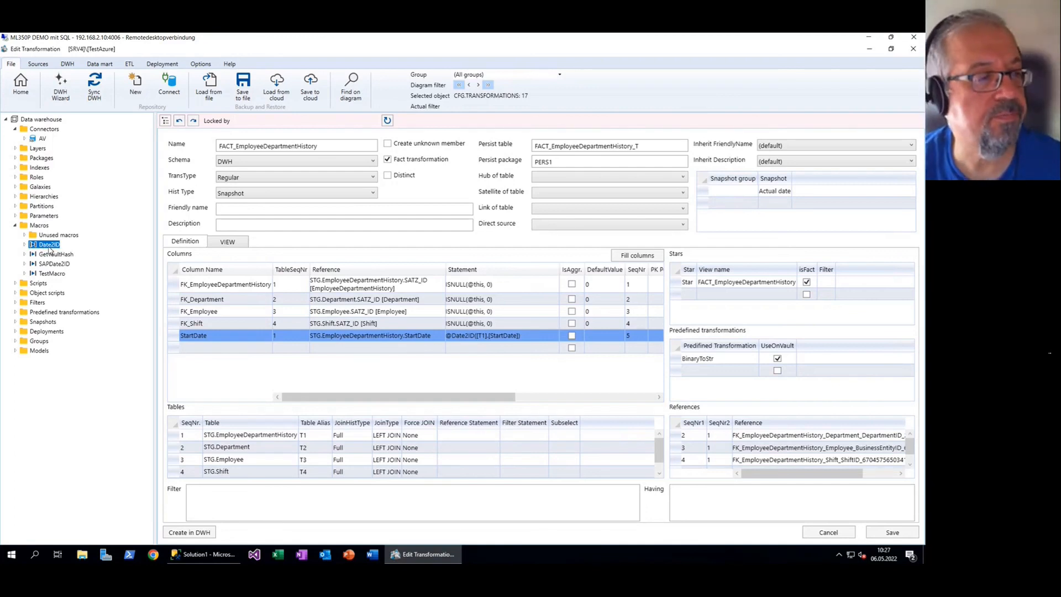
right_click(59, 250)
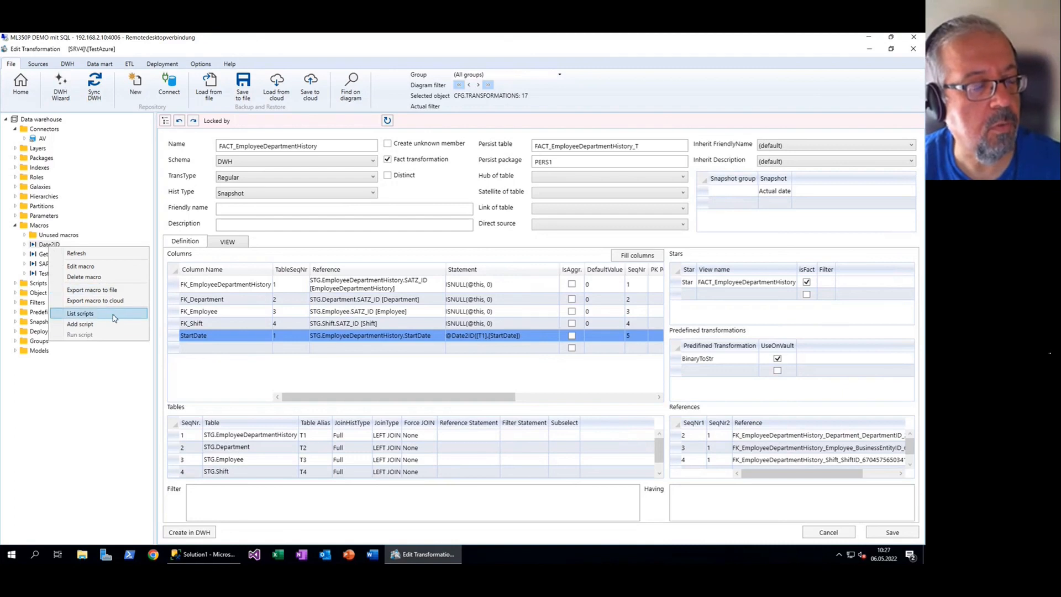
left_click(111, 269)
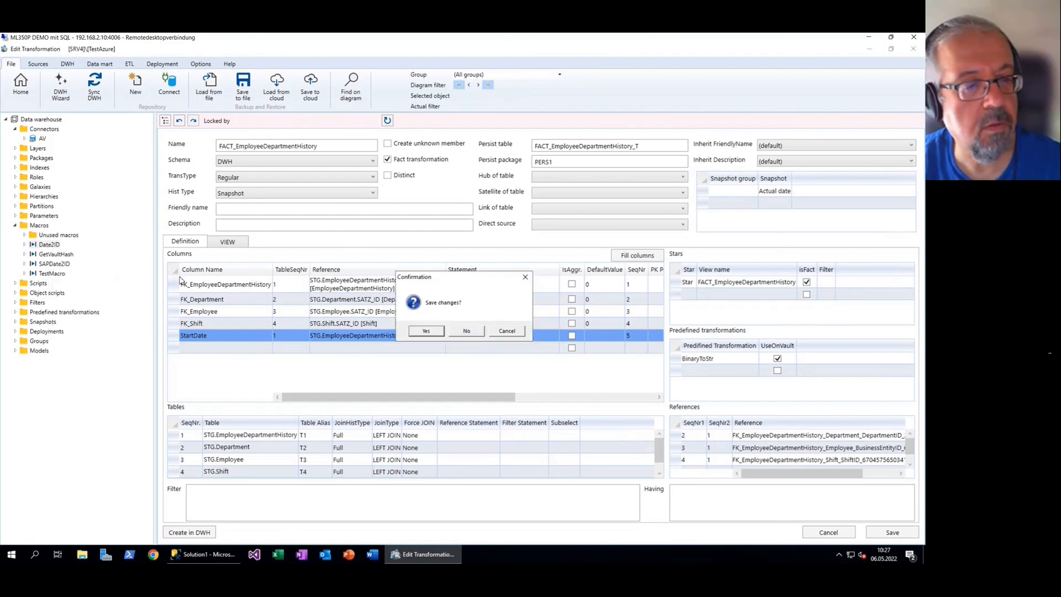
Save the transformation, then examine the :1 placeholders in Date2ID's CASE conditions
left_click(425, 330)
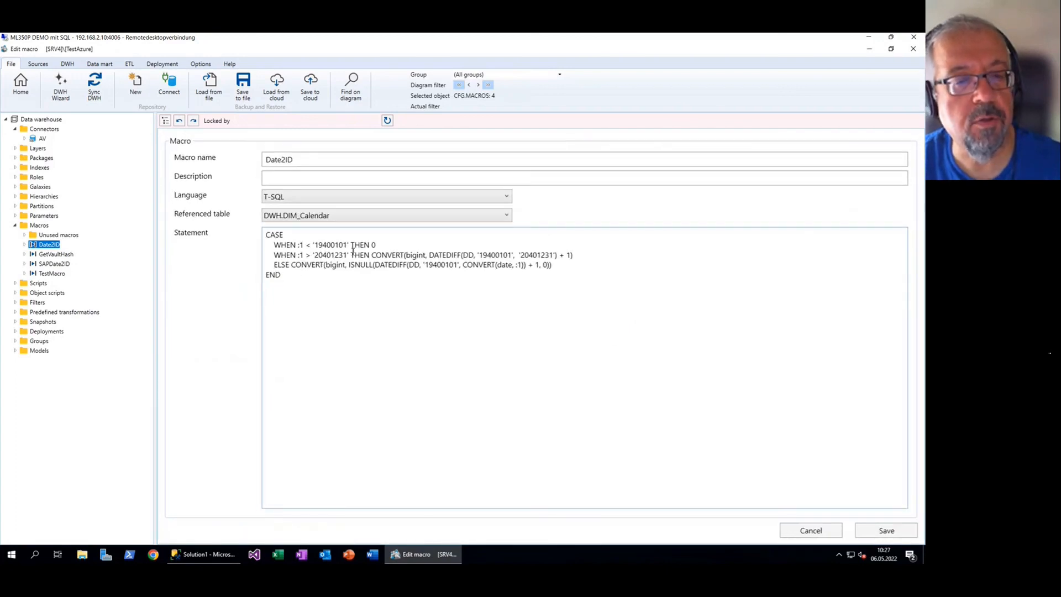
left_click_drag(266, 235, 295, 278)
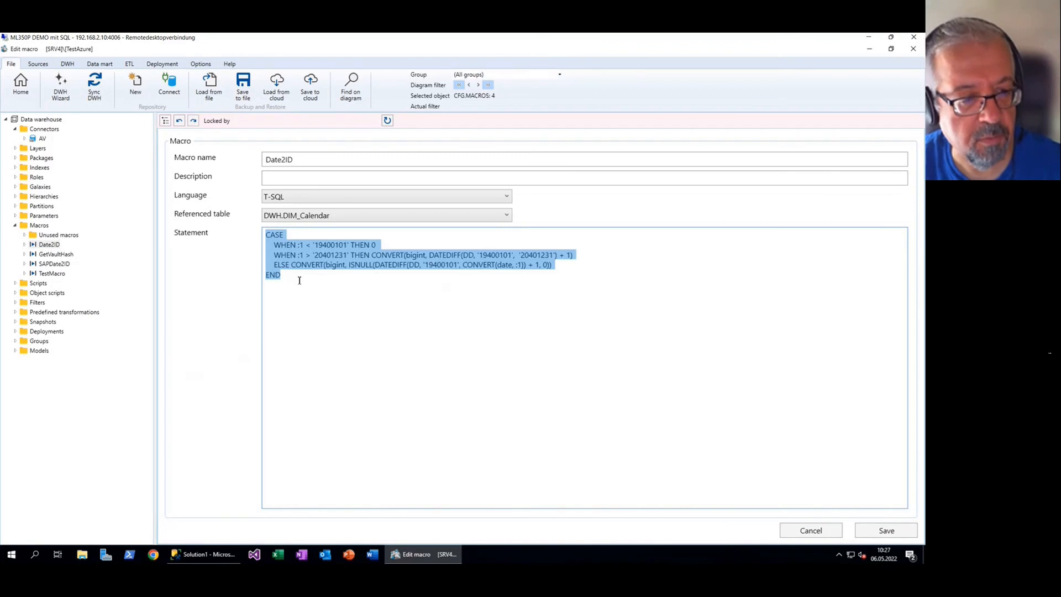
left_click(299, 277)
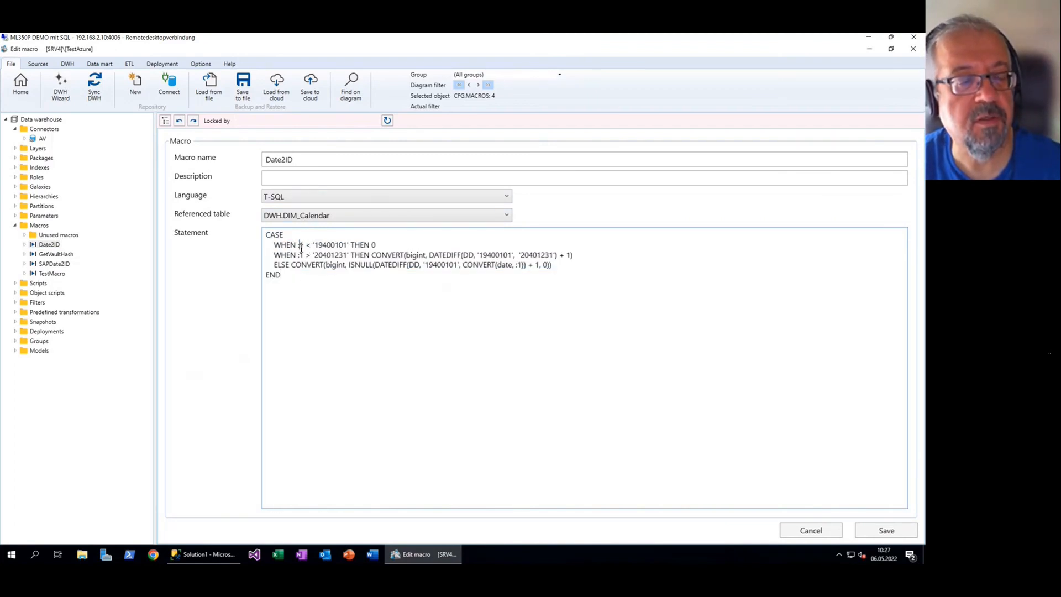
double_click(301, 246)
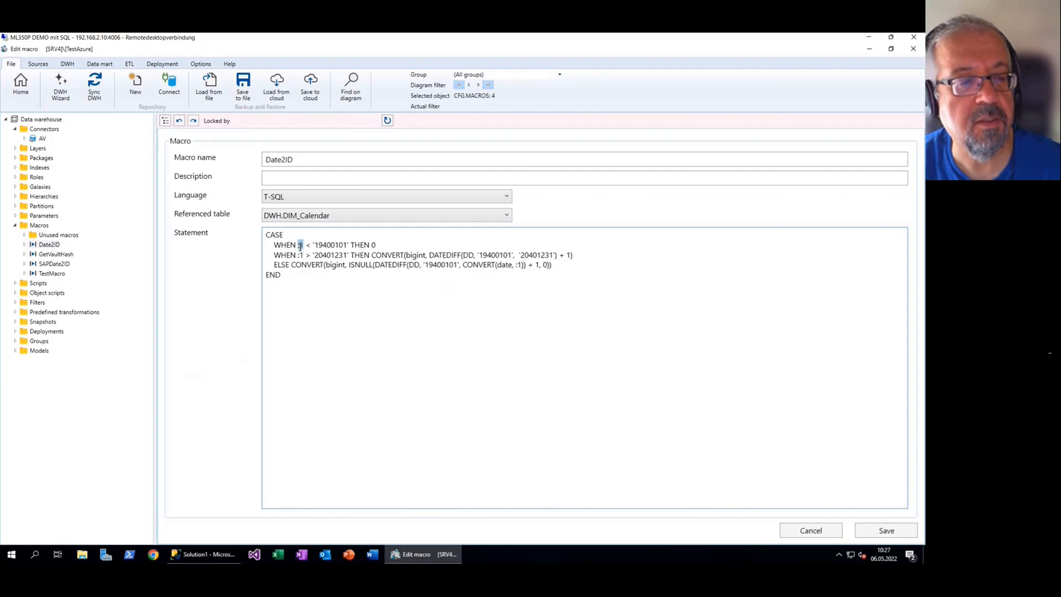
left_click(299, 246)
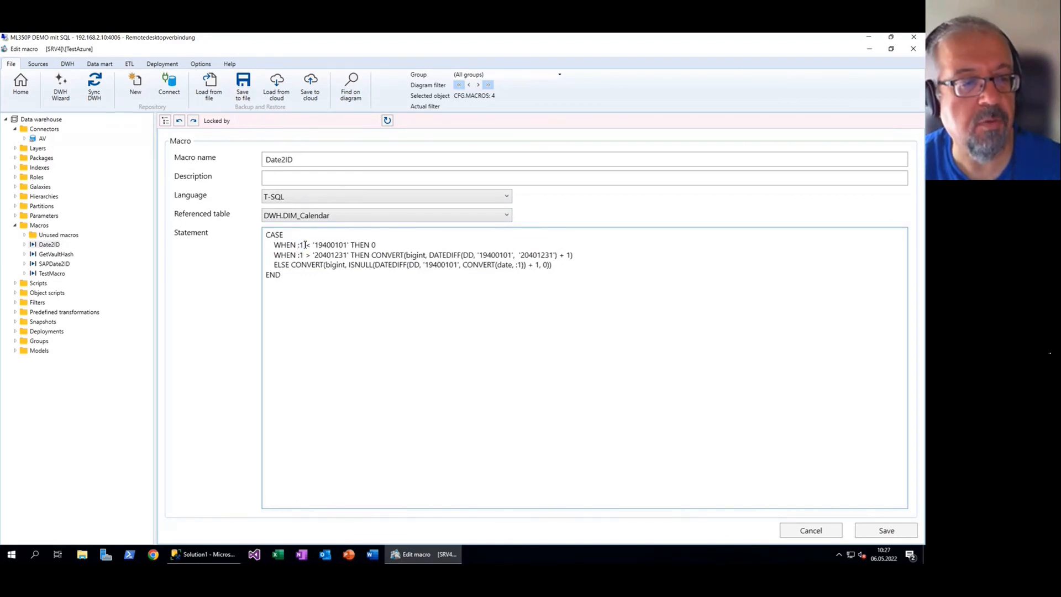
double_click(300, 245)
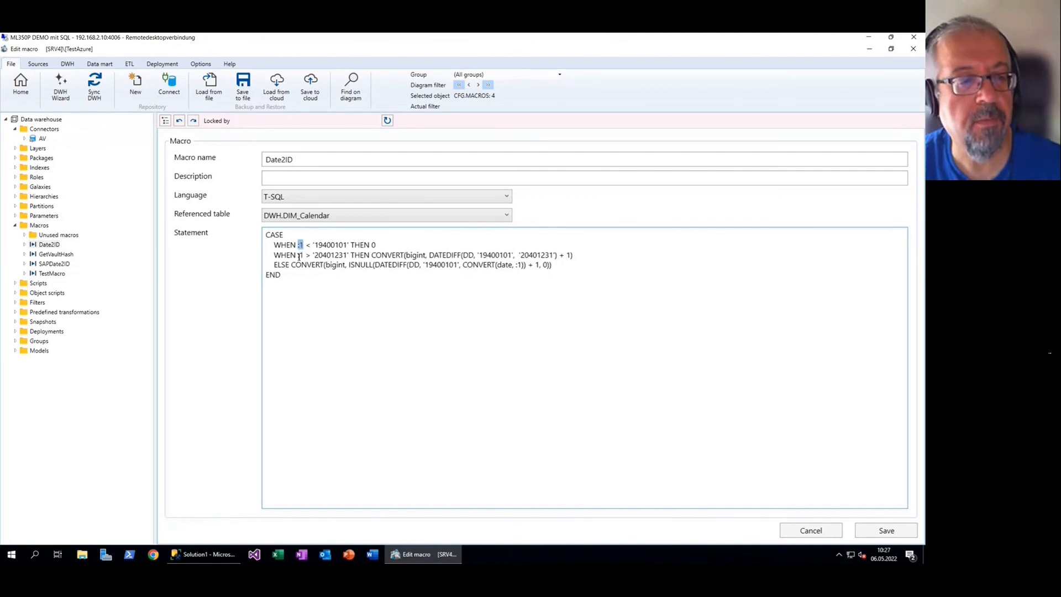
double_click(300, 255)
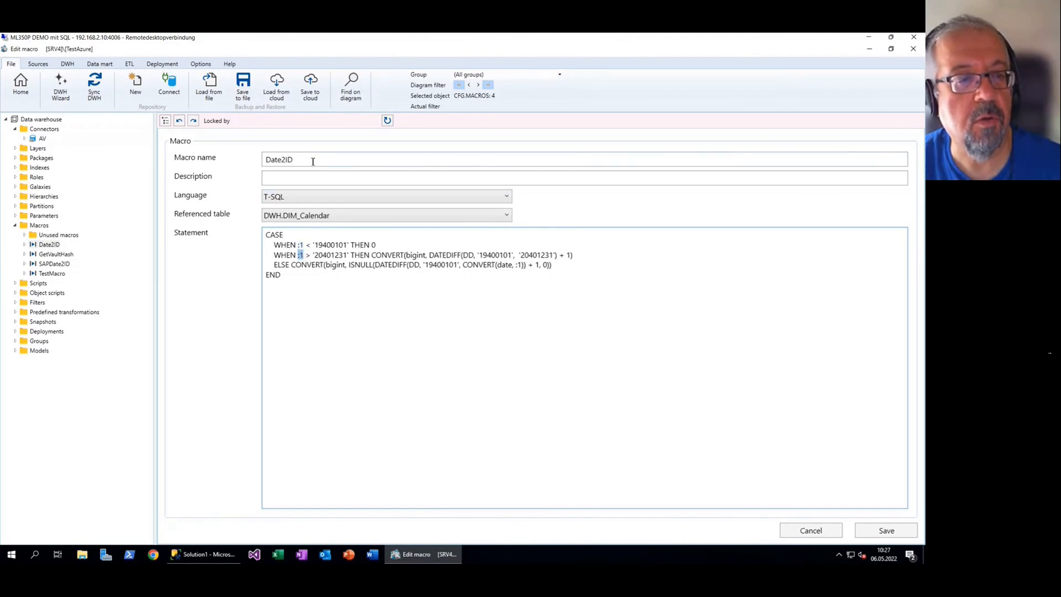
double_click(300, 245)
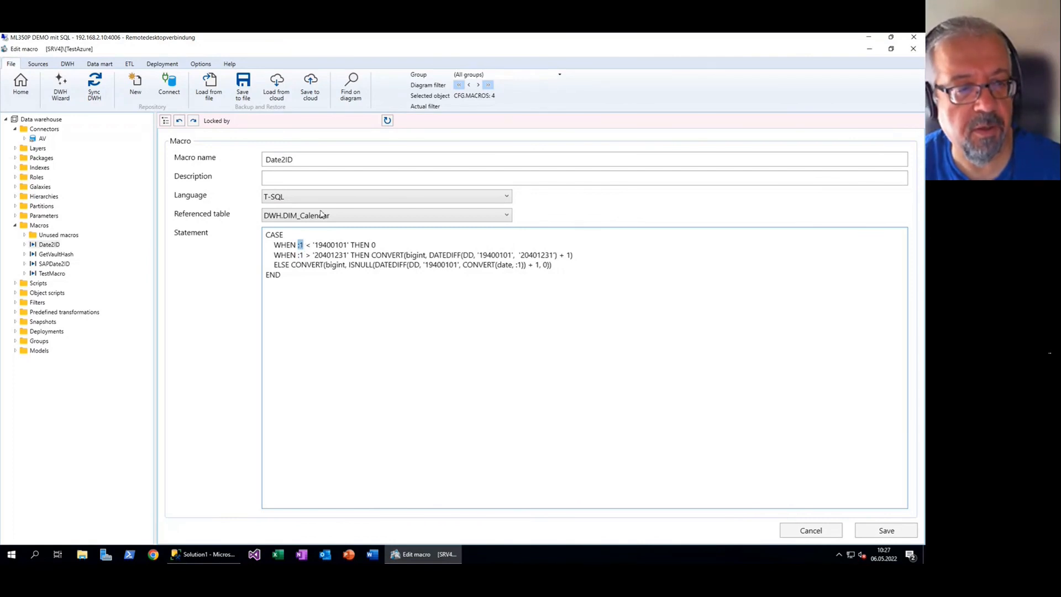
left_click(468, 247)
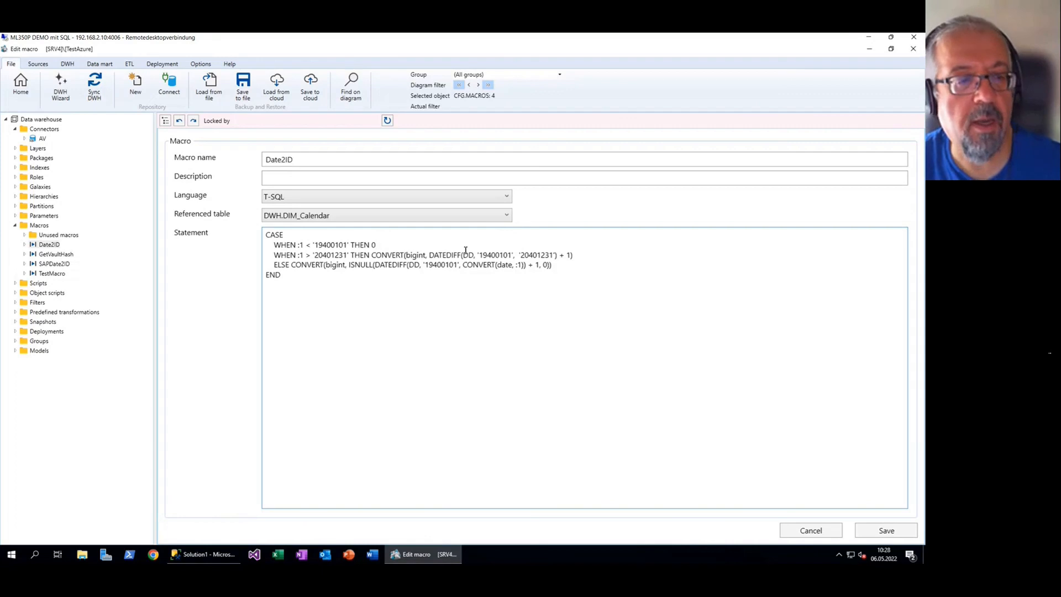
Keep T-SQL as the macro language and examine the ELSE line's DATEDIFF with '19400101'
left_click(320, 199)
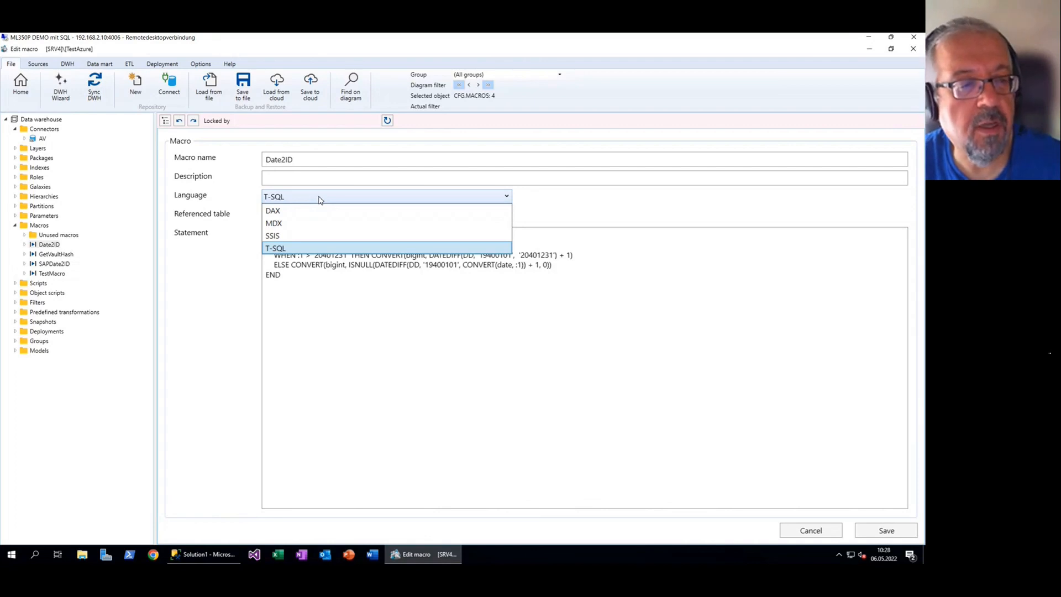
left_click(319, 200)
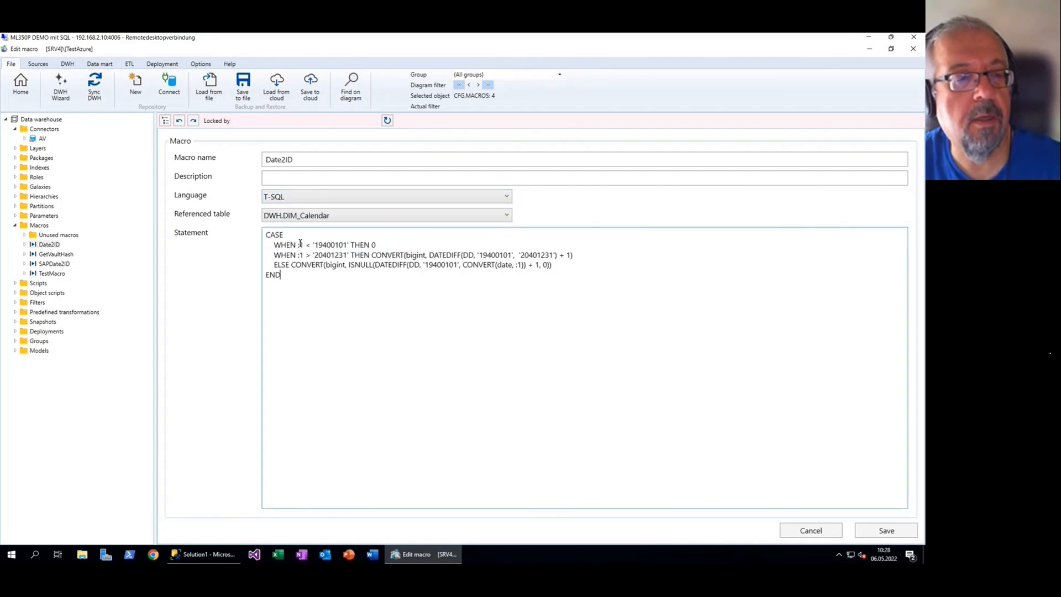
left_click_drag(291, 287, 258, 235)
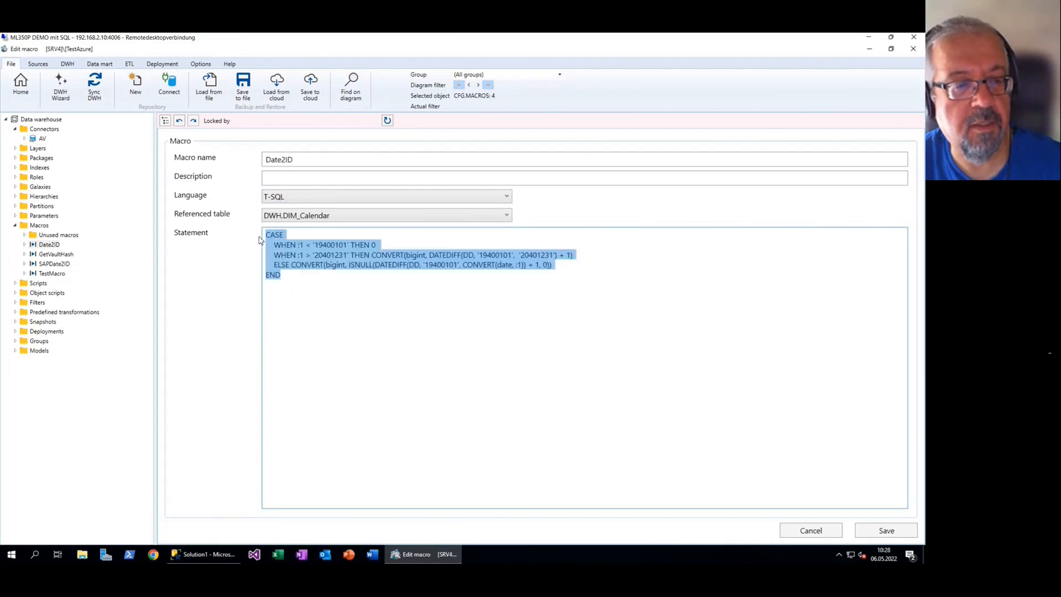
left_click(292, 292)
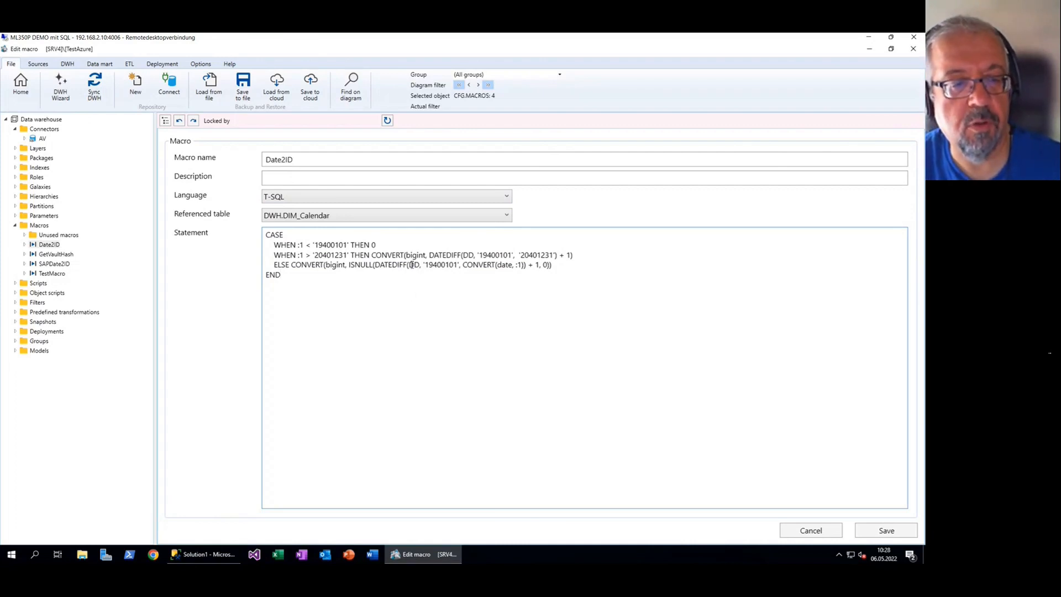
left_click_drag(374, 266, 413, 269)
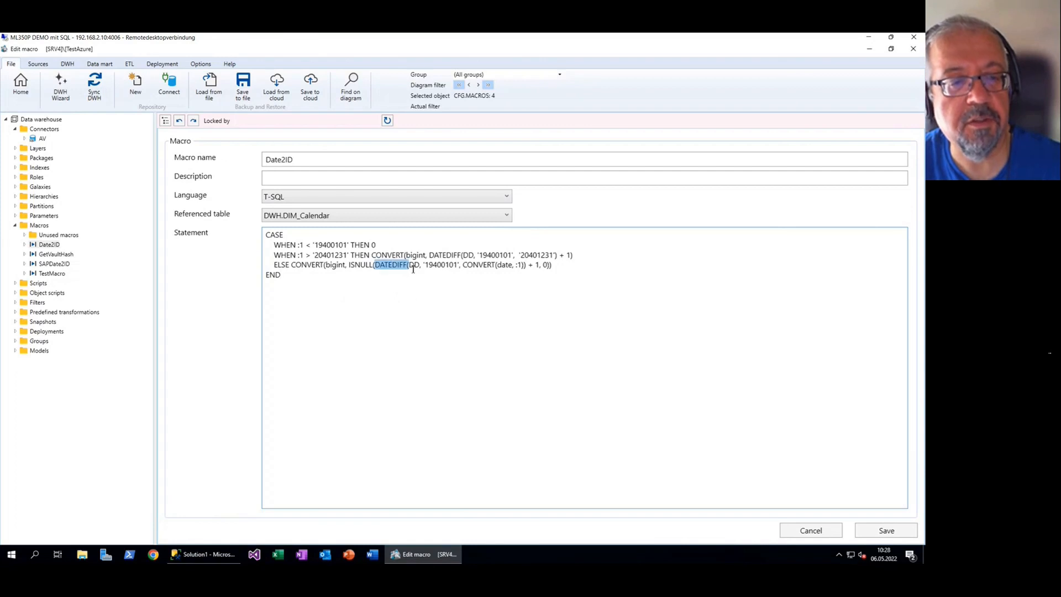
left_click(420, 267)
type(",")
left_click_drag(424, 265, 460, 266)
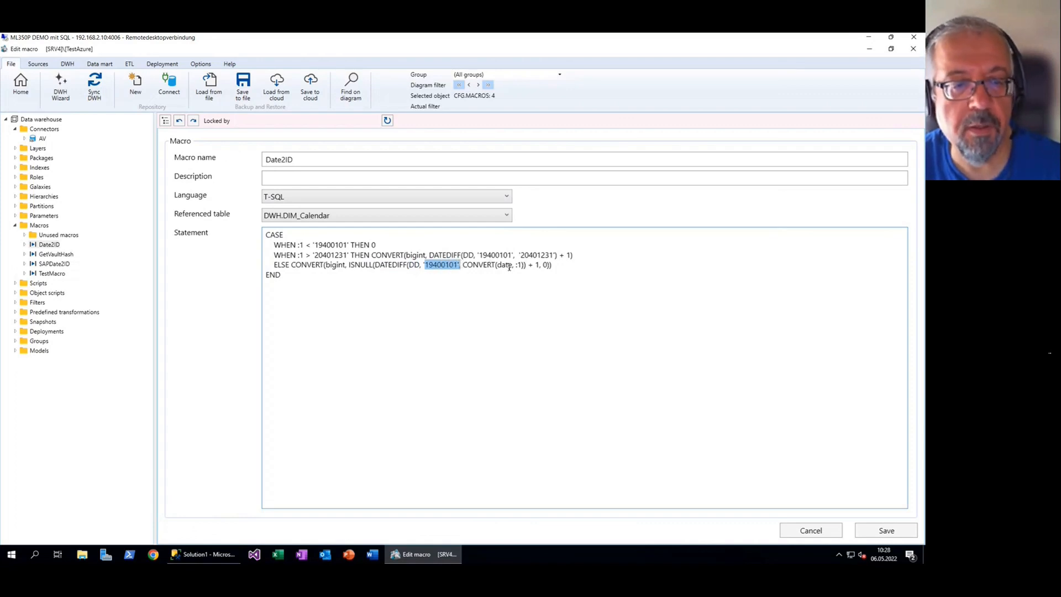
Review the macro name Date2ID and the ELSE line's :1 parameter, then leave the macro editor
left_click(362, 159)
left_click_drag(362, 159, 225, 147)
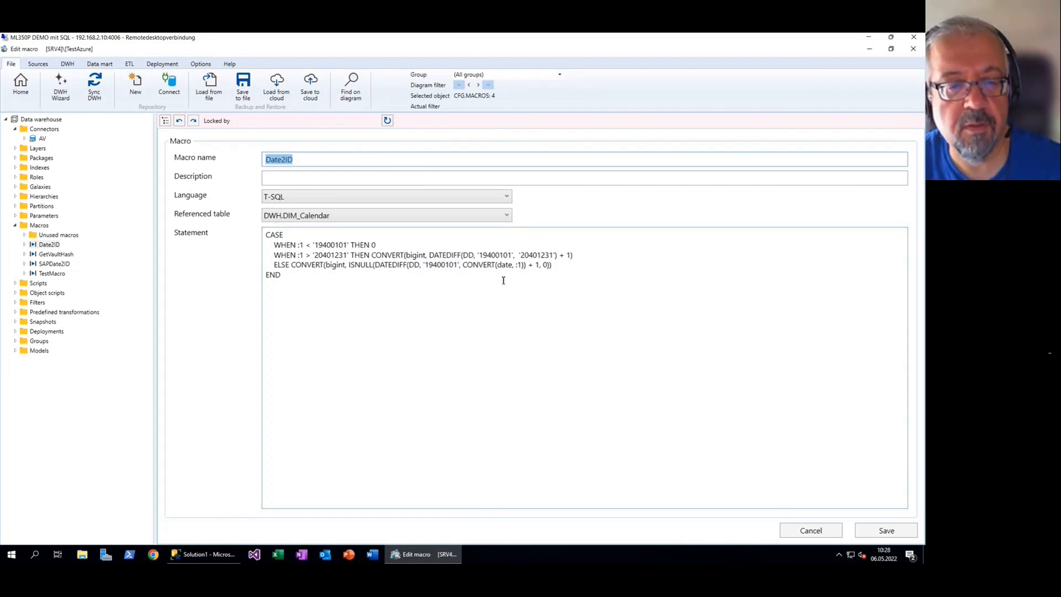
double_click(520, 265)
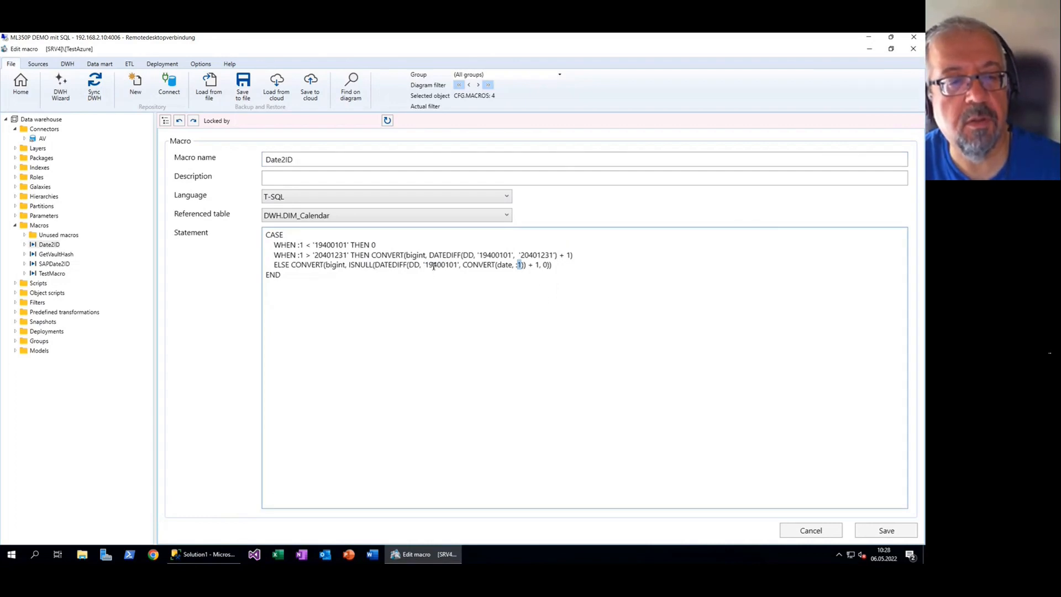
left_click_drag(426, 266, 402, 255)
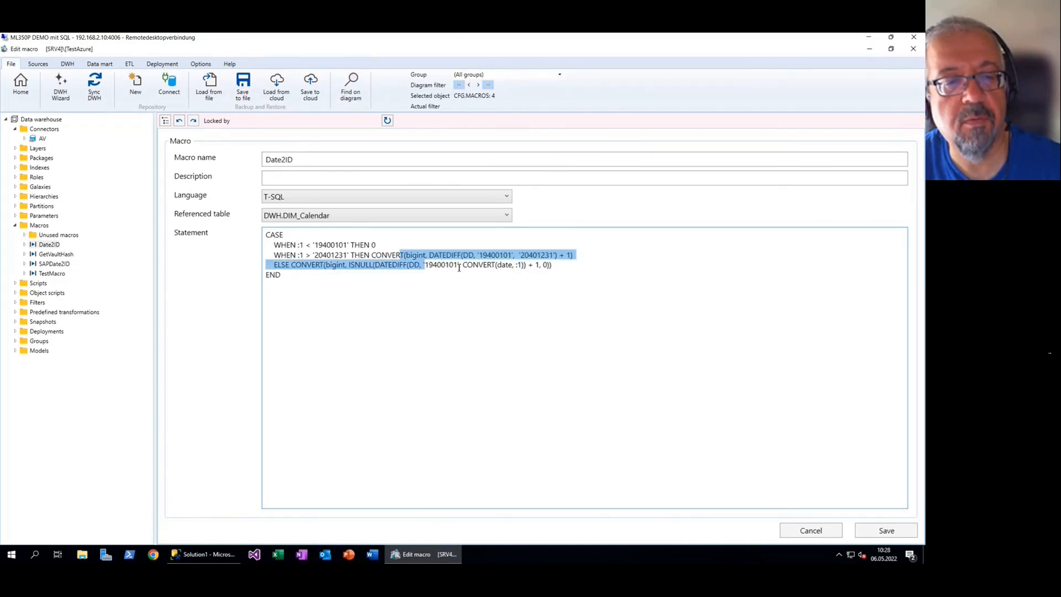
left_click(499, 276)
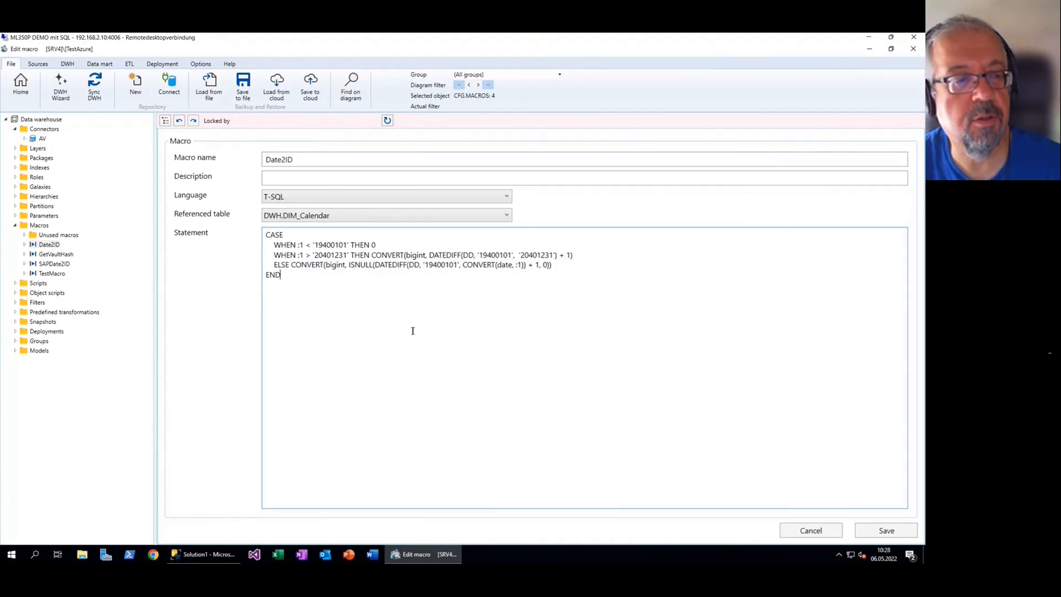
left_click(15, 97)
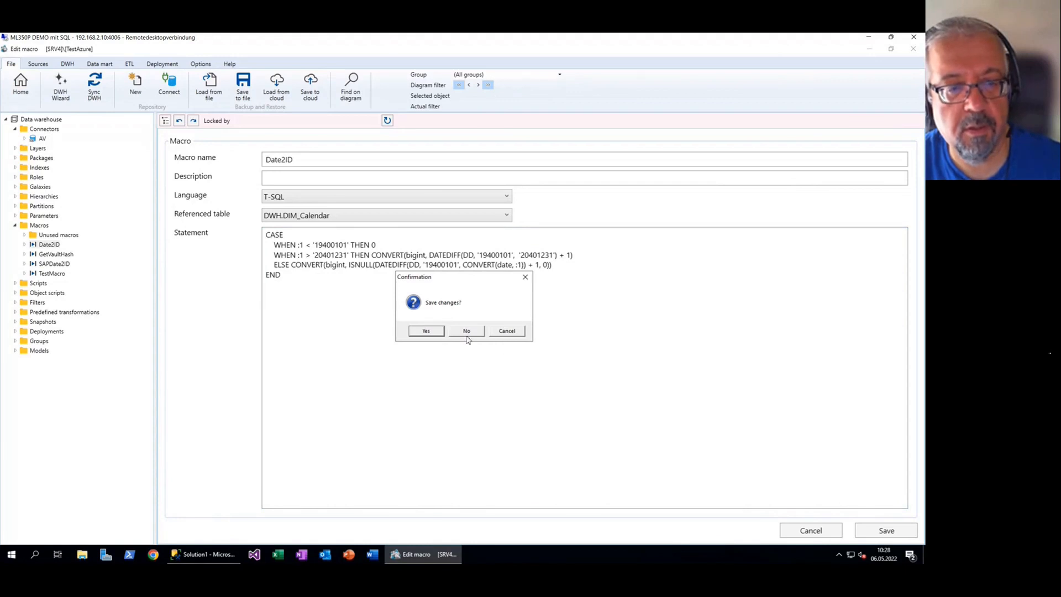
Discard the macro changes, reopen FACT_EmployeeDepartmentHistory, and rename StartDate to FK_StartDate
left_click(467, 335)
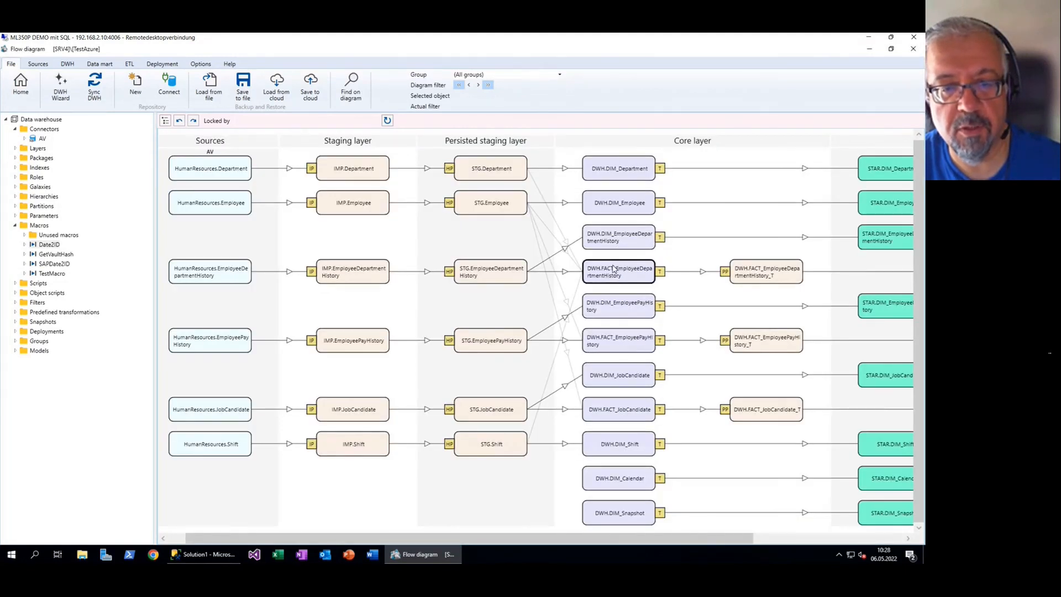
double_click(612, 269)
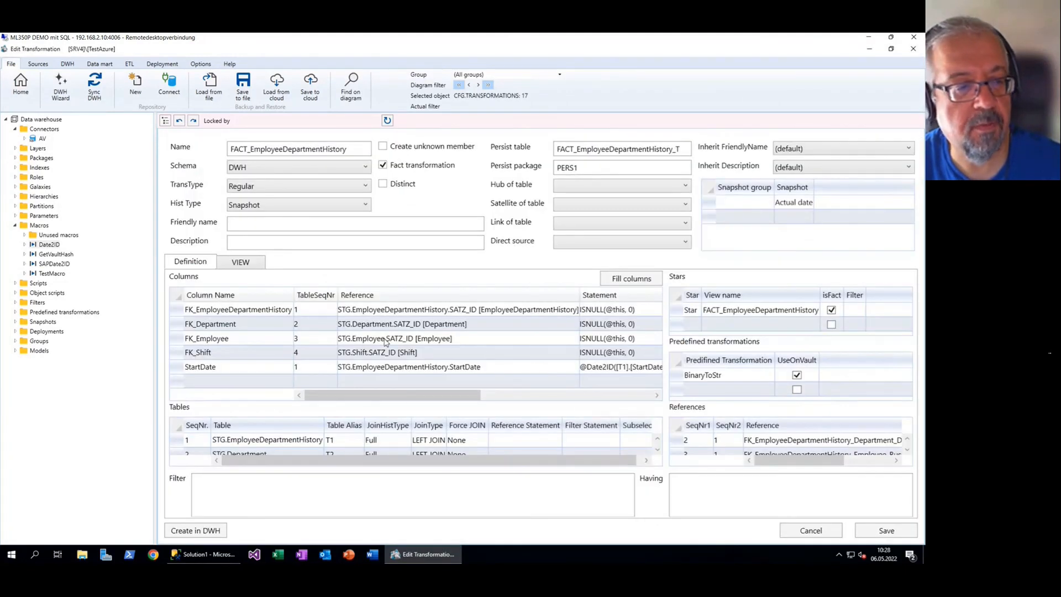
left_click(384, 363)
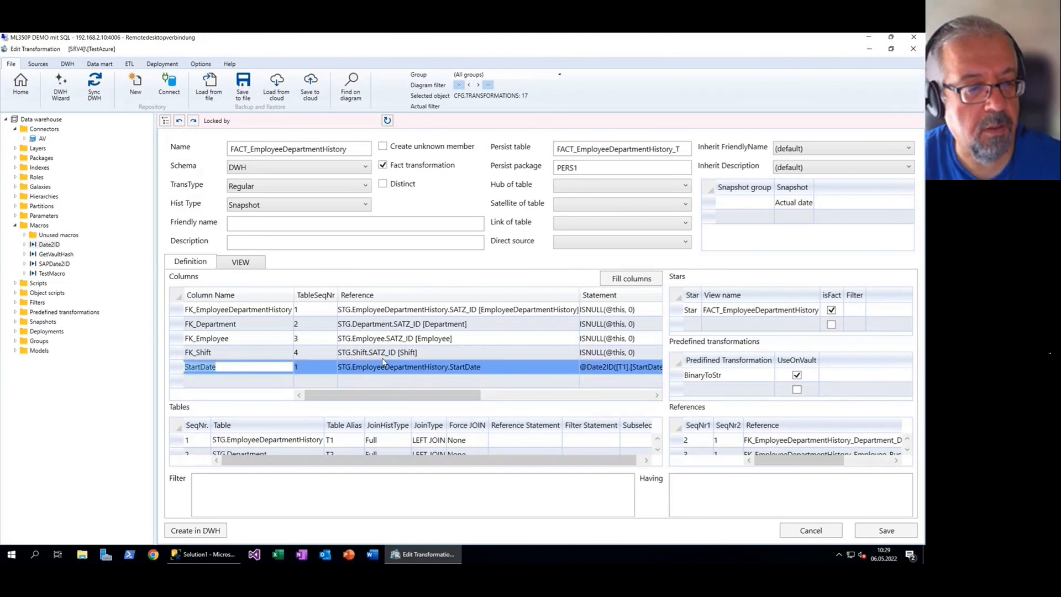
key("Home")
type("FK_")
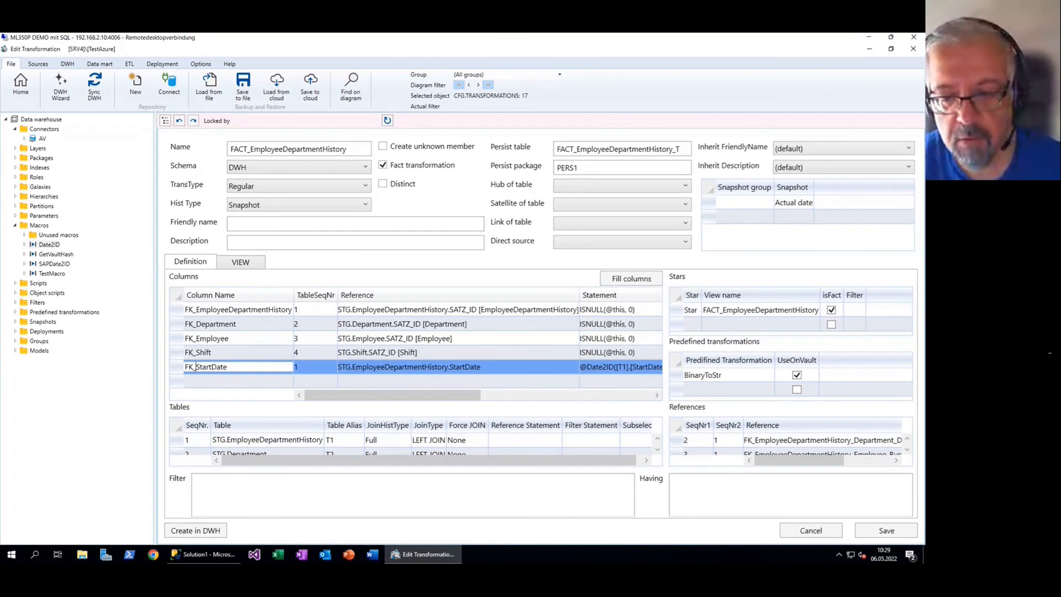
left_click(534, 378)
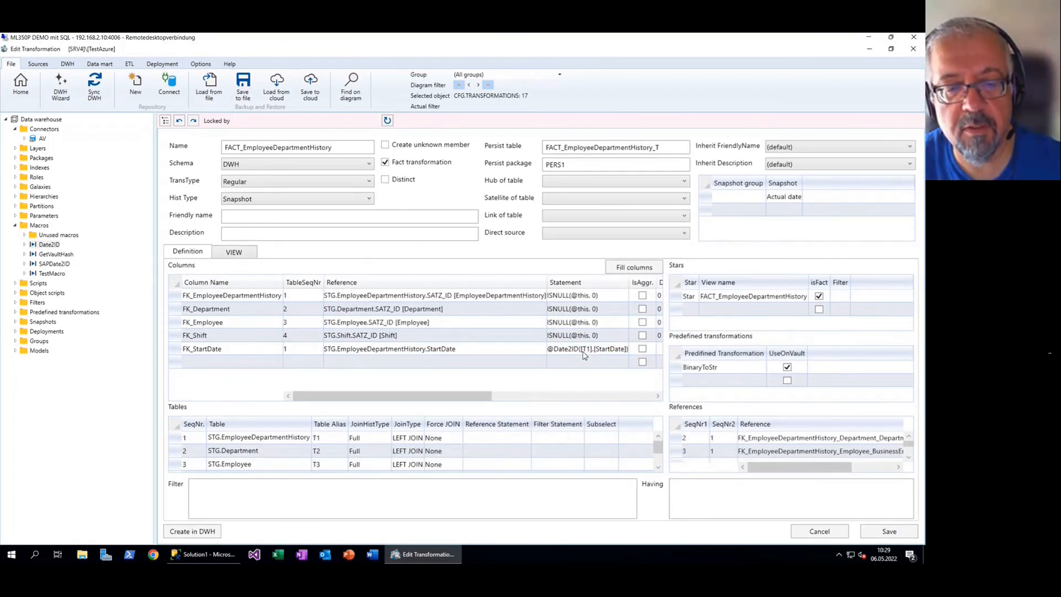
Inspect the view SQL's Date2ID CASE expression on [T1].[StartDate], then return to the flow diagram
left_click(247, 258)
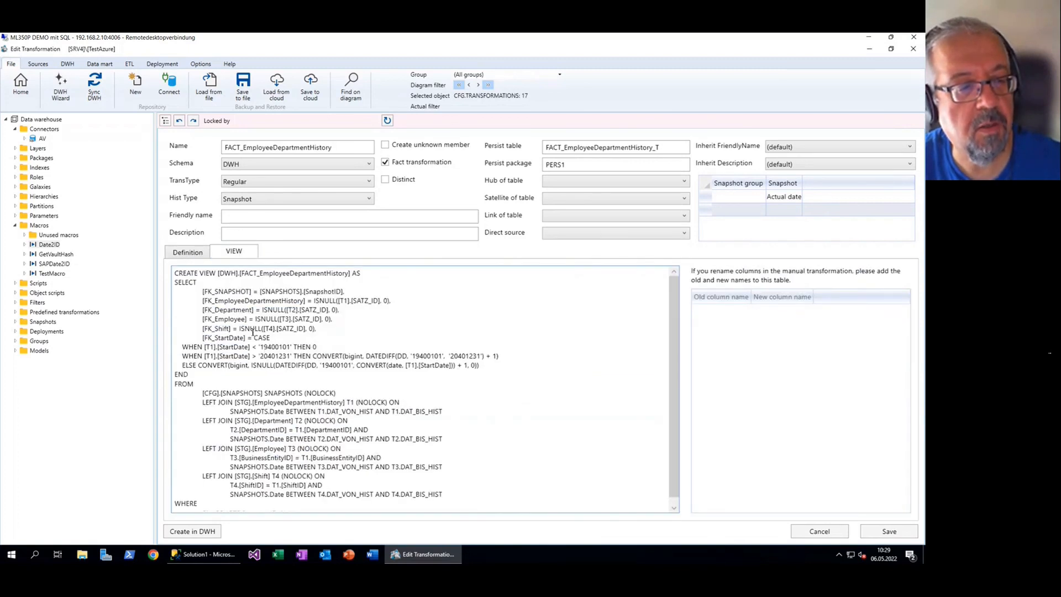
left_click_drag(254, 338, 230, 371)
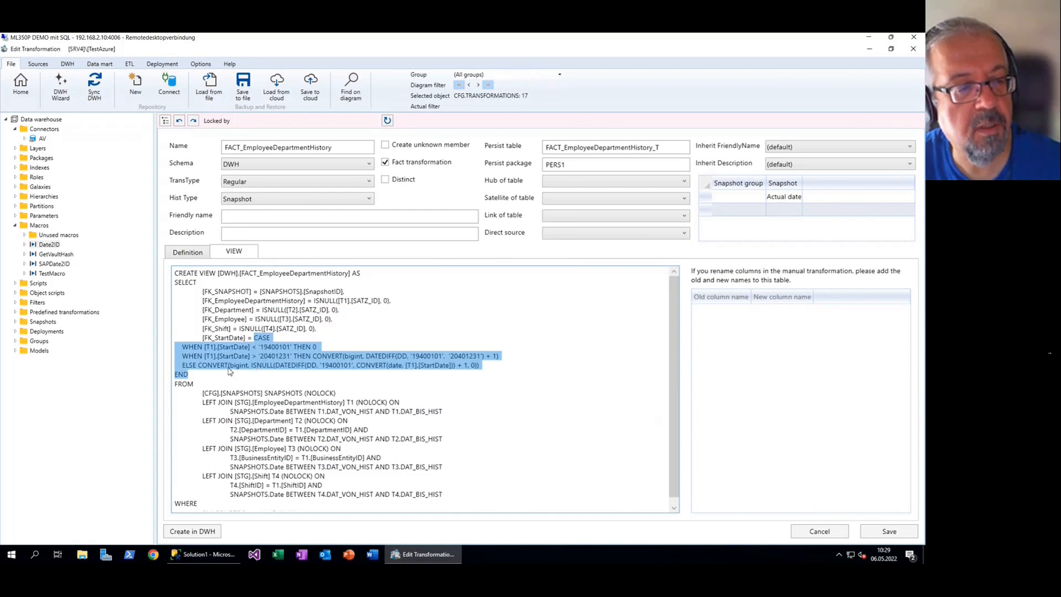
left_click(207, 349)
left_click_drag(204, 347, 248, 348)
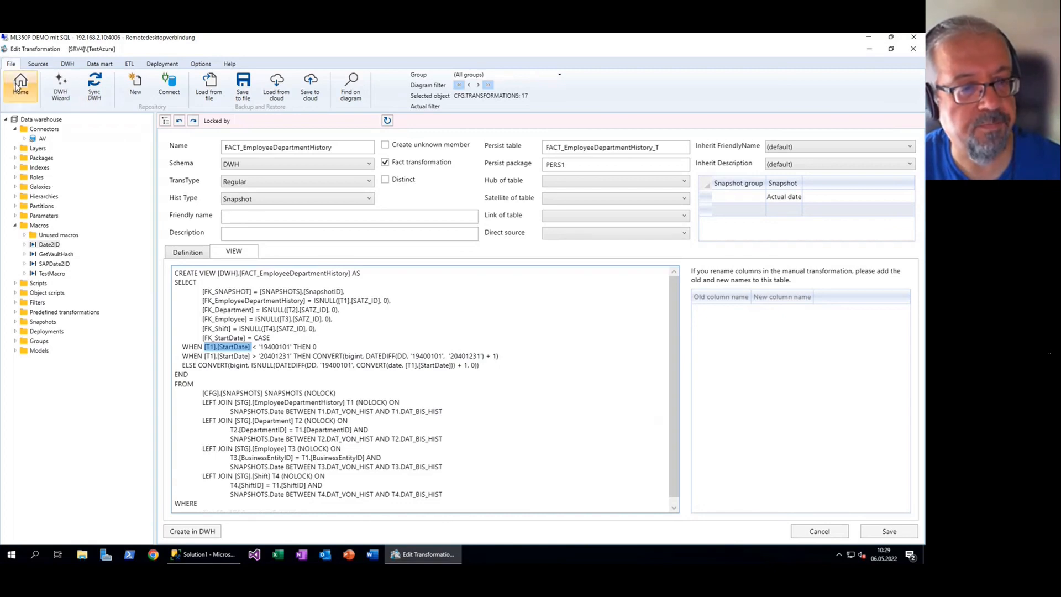
left_click(17, 84)
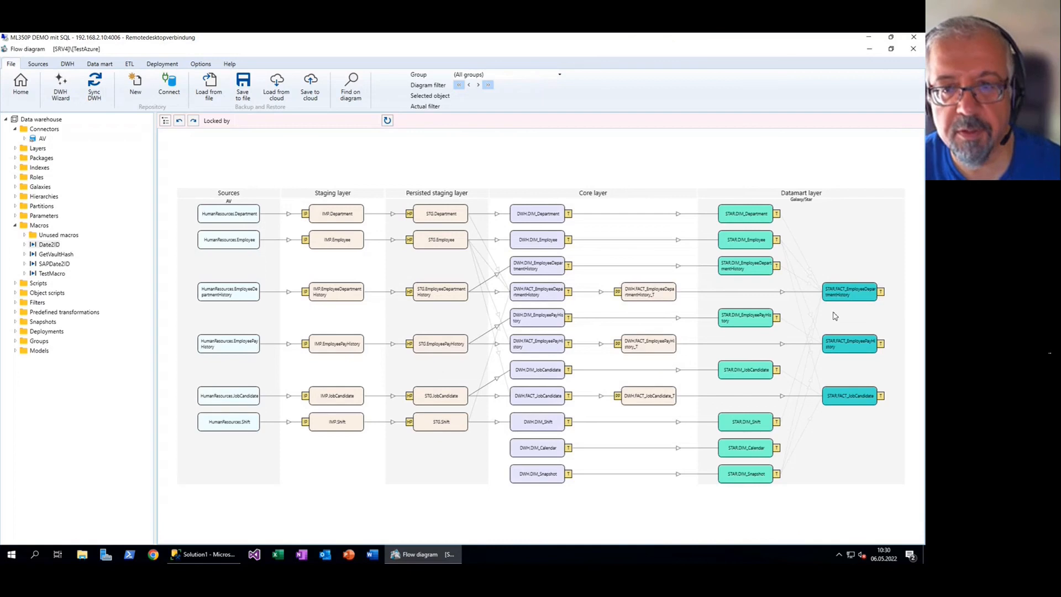
left_click(836, 401)
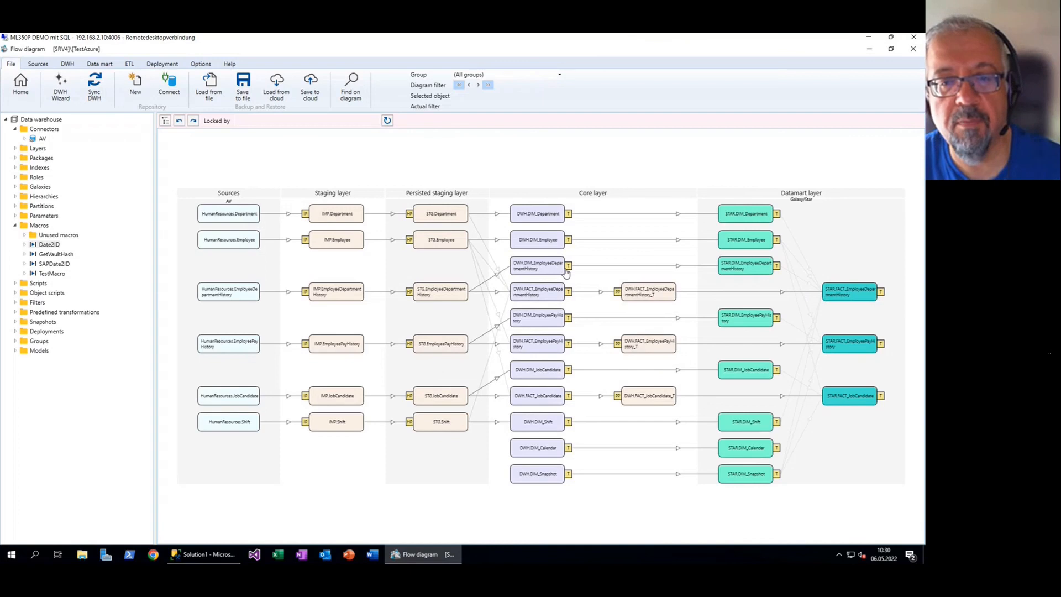
double_click(540, 219)
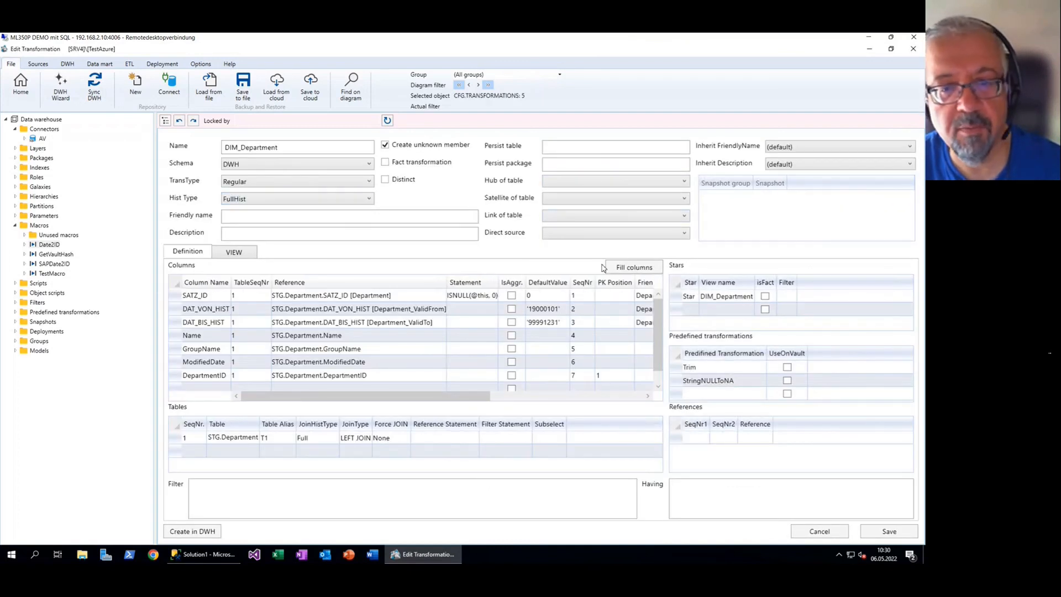
left_click(678, 291)
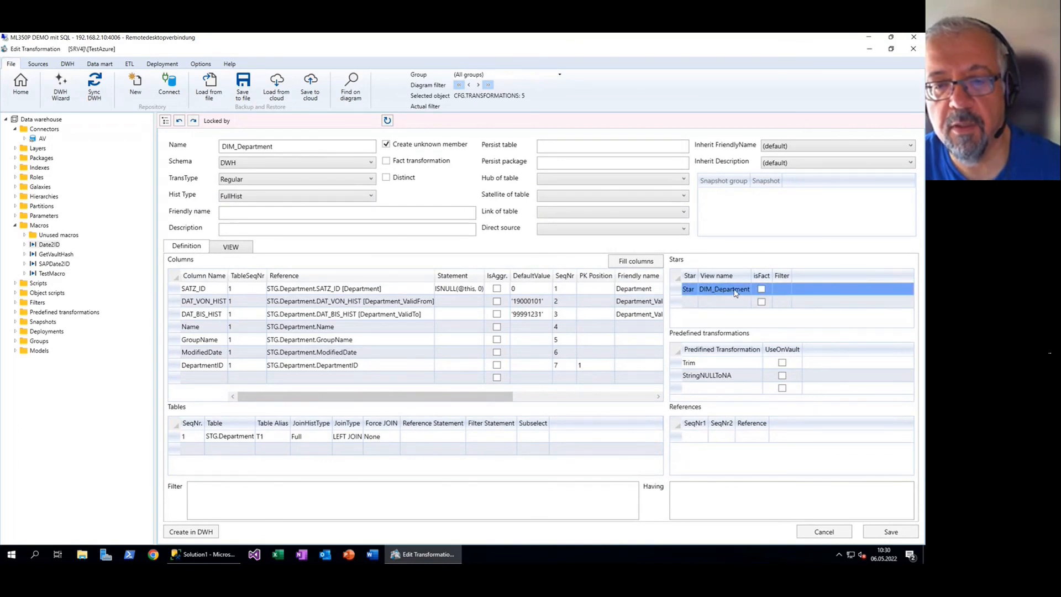
left_click(688, 291)
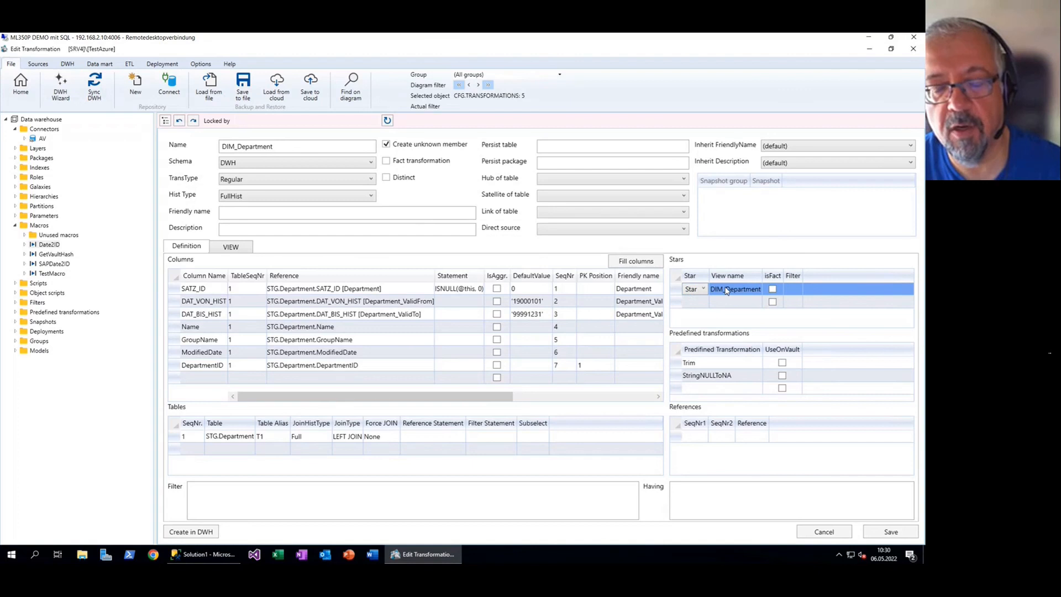
left_click(756, 290)
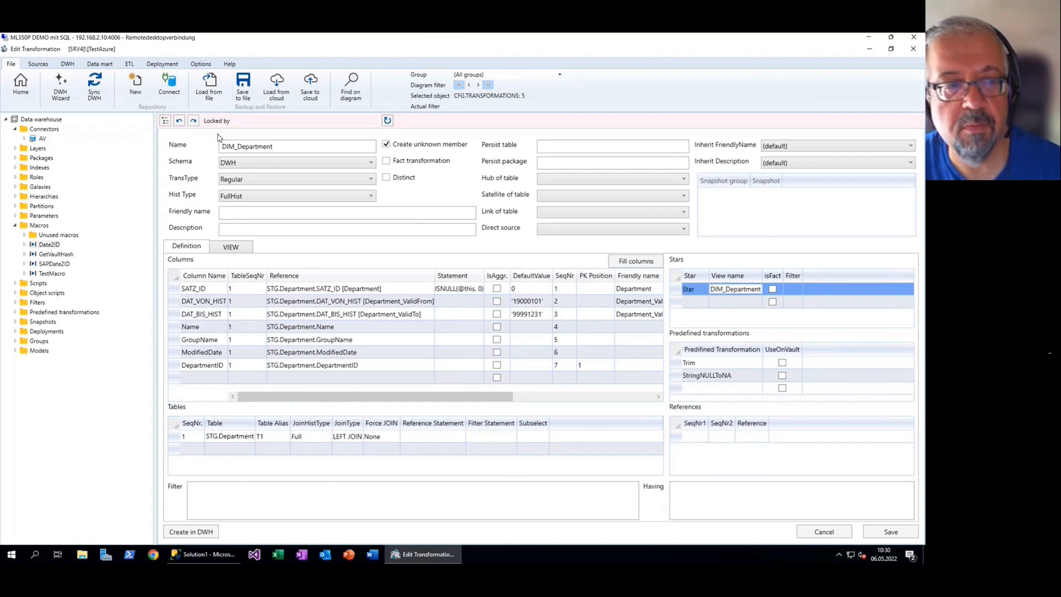
left_click(21, 84)
left_click(473, 333)
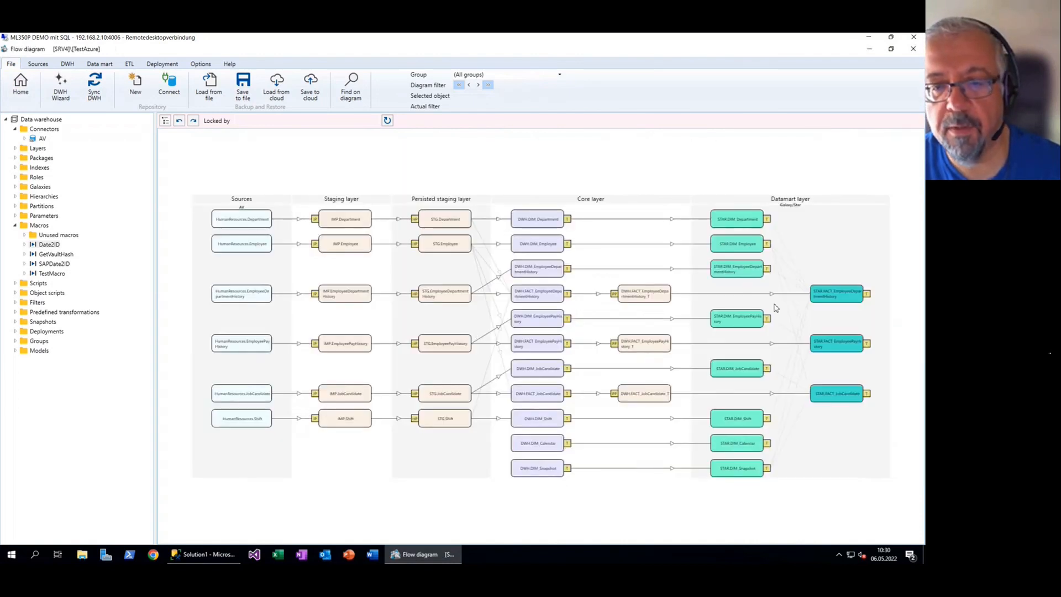
double_click(541, 296)
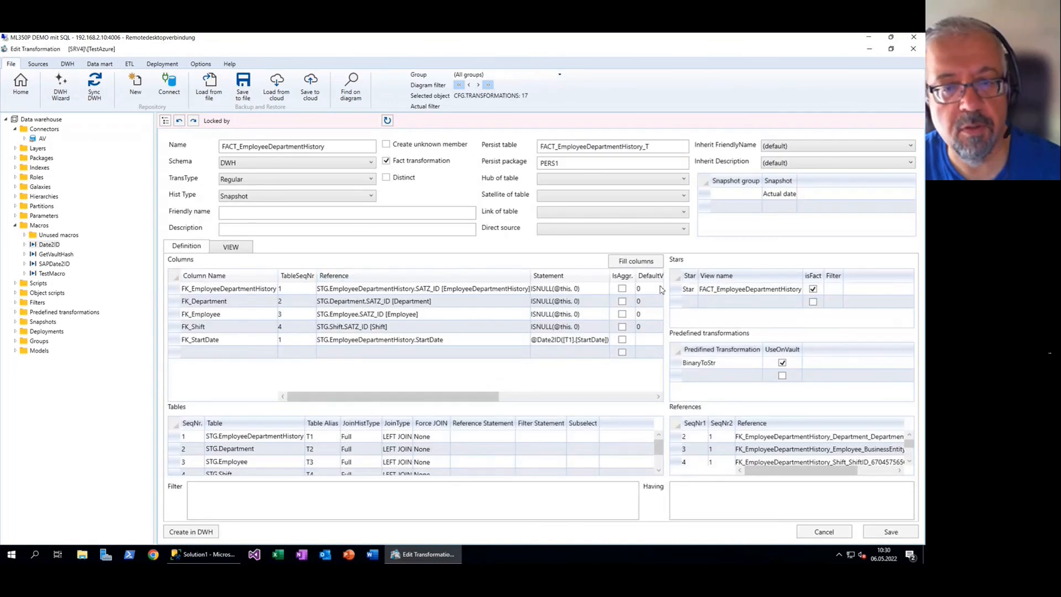
left_click(736, 290)
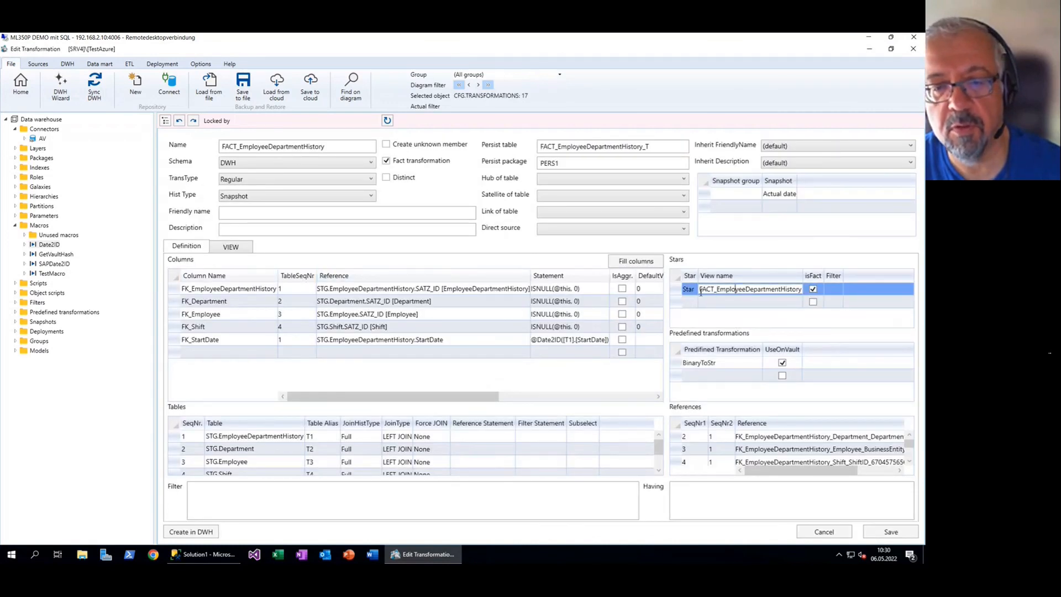
left_click_drag(700, 289, 819, 294)
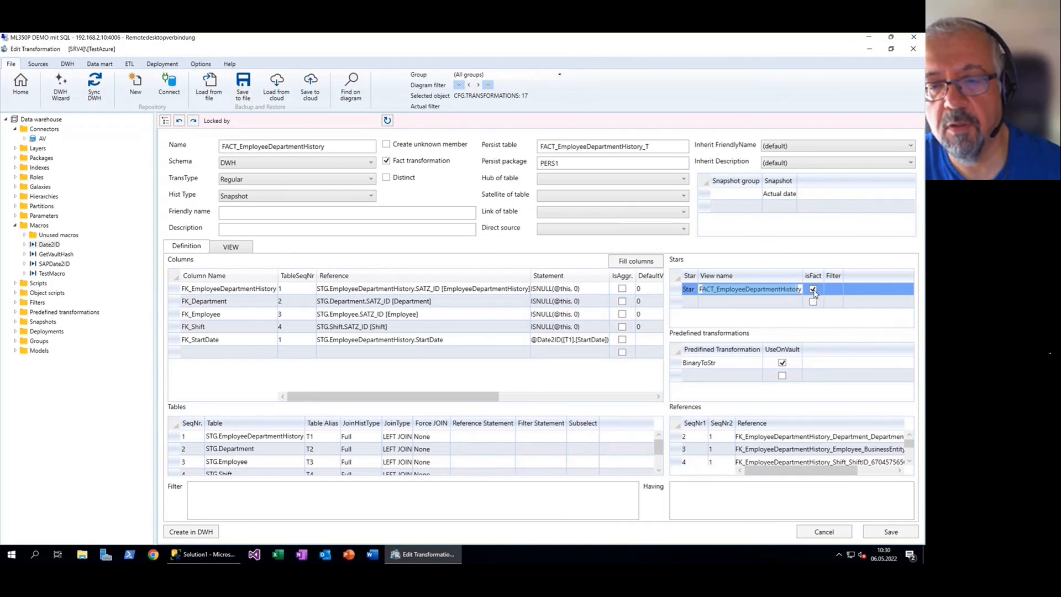
left_click(21, 83)
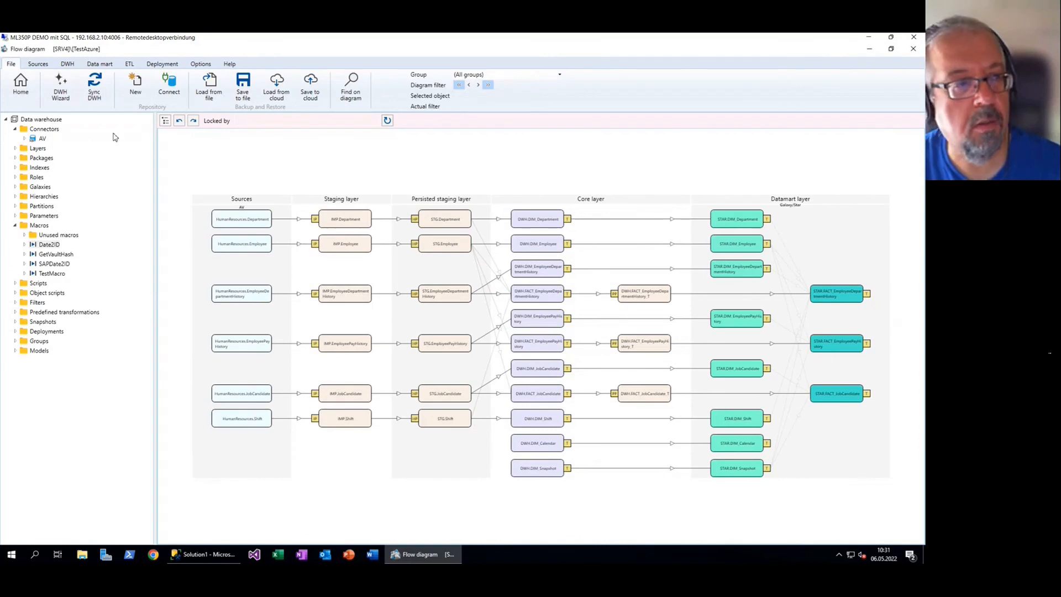
Run a full warehouse synchronization and open STAR.FACT_EmployeeDepartmentHistory for editing
left_click(82, 95)
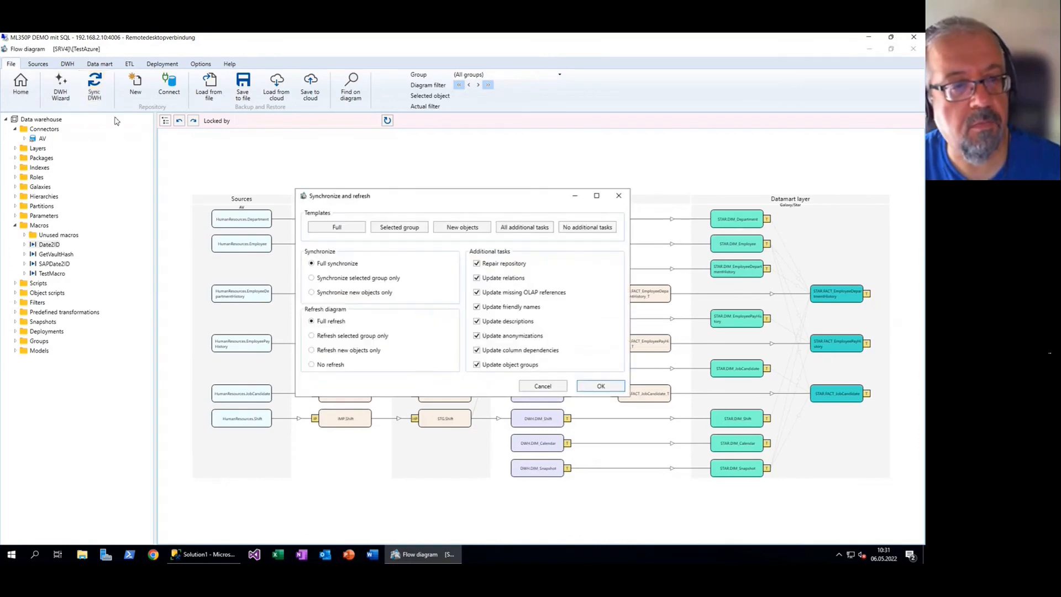
left_click(601, 386)
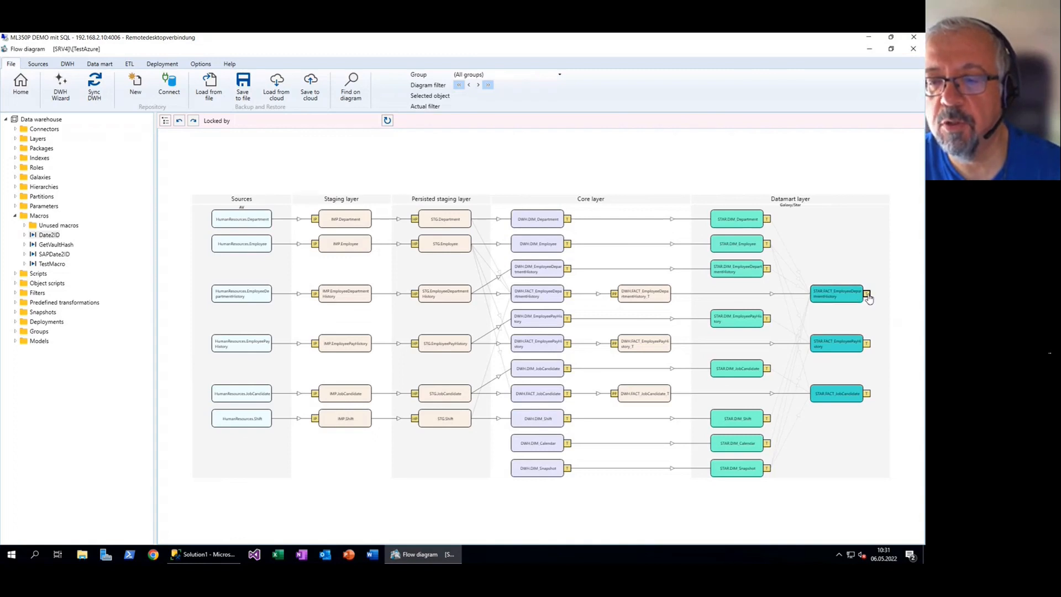
double_click(867, 298)
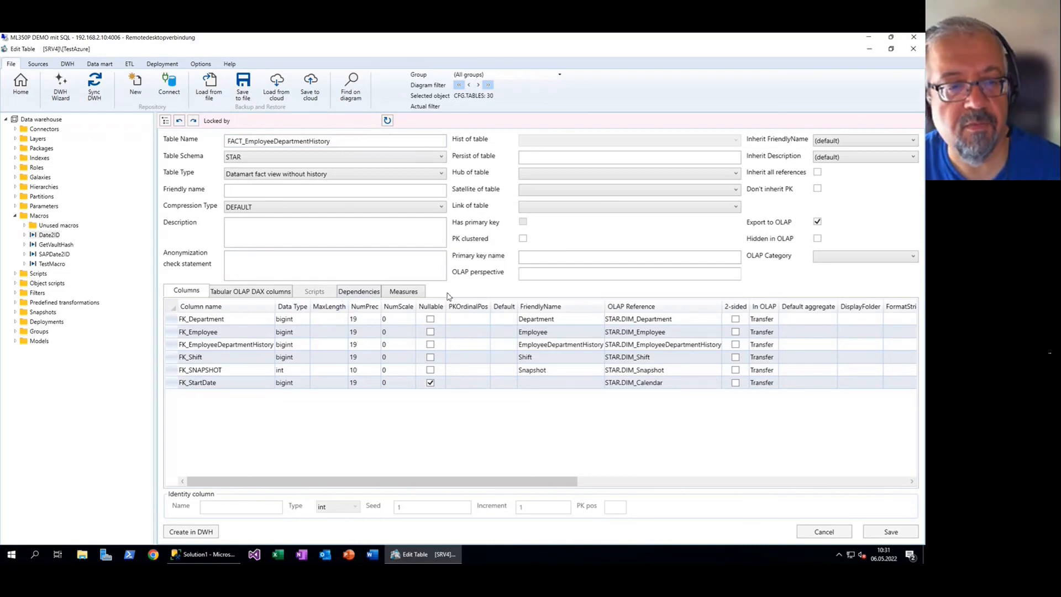
Add DistinctCount measures on FK_Department and FK_Employee
left_click(411, 293)
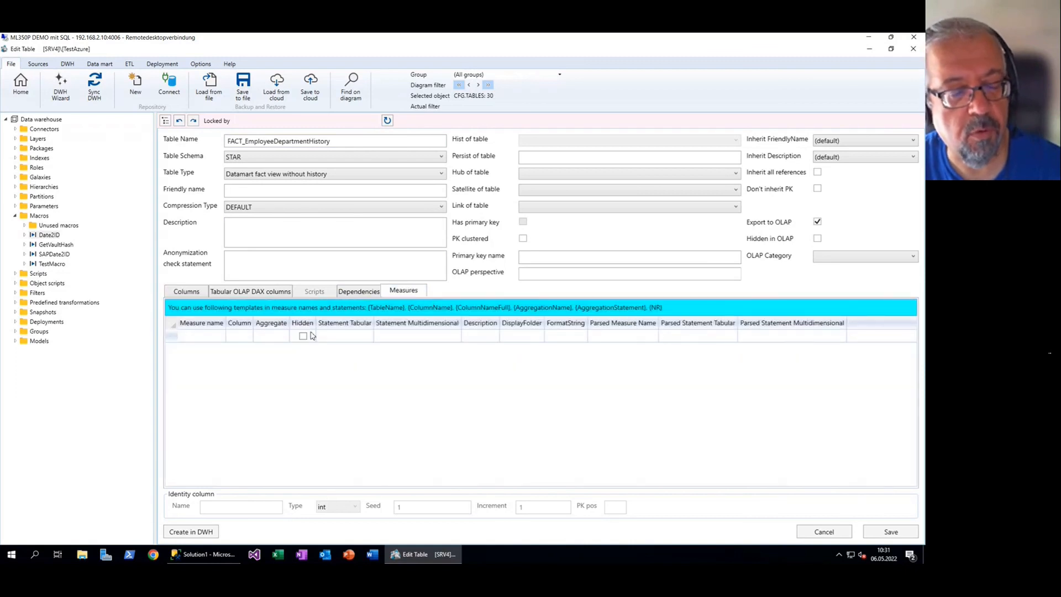
left_click(247, 337)
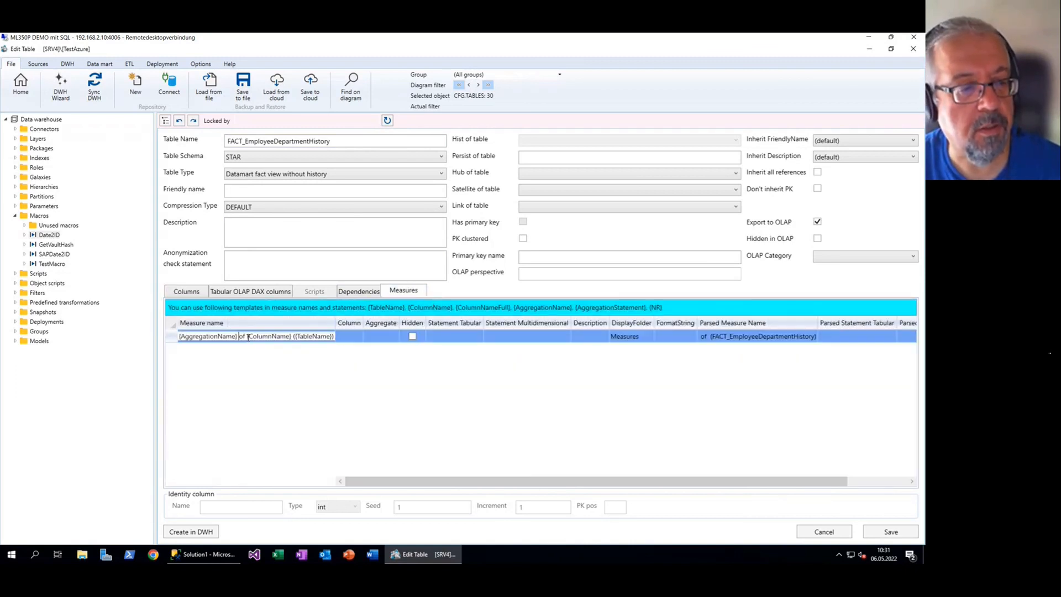
left_click(350, 336)
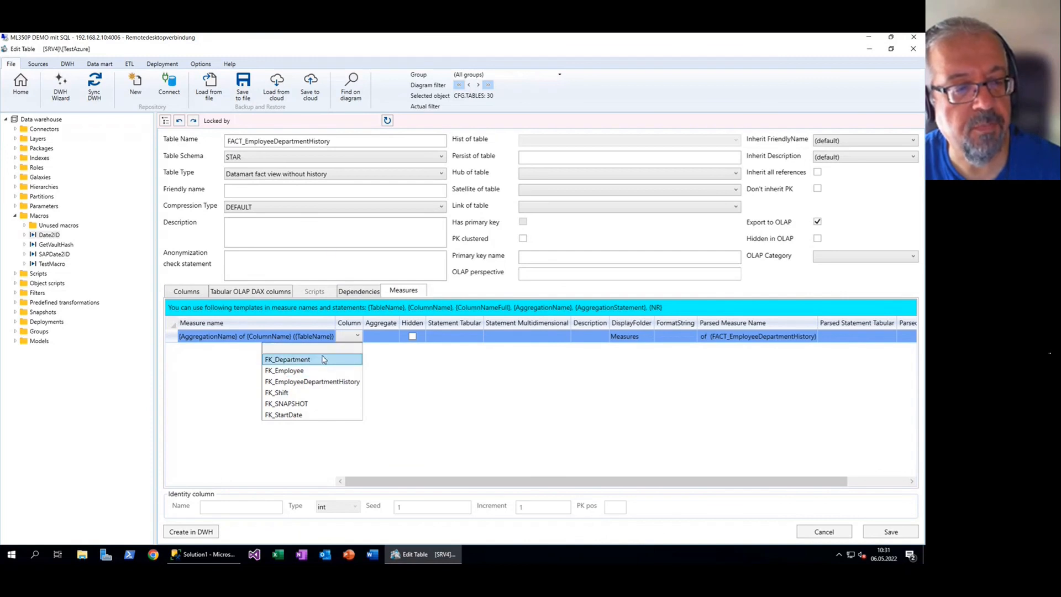
left_click(324, 359)
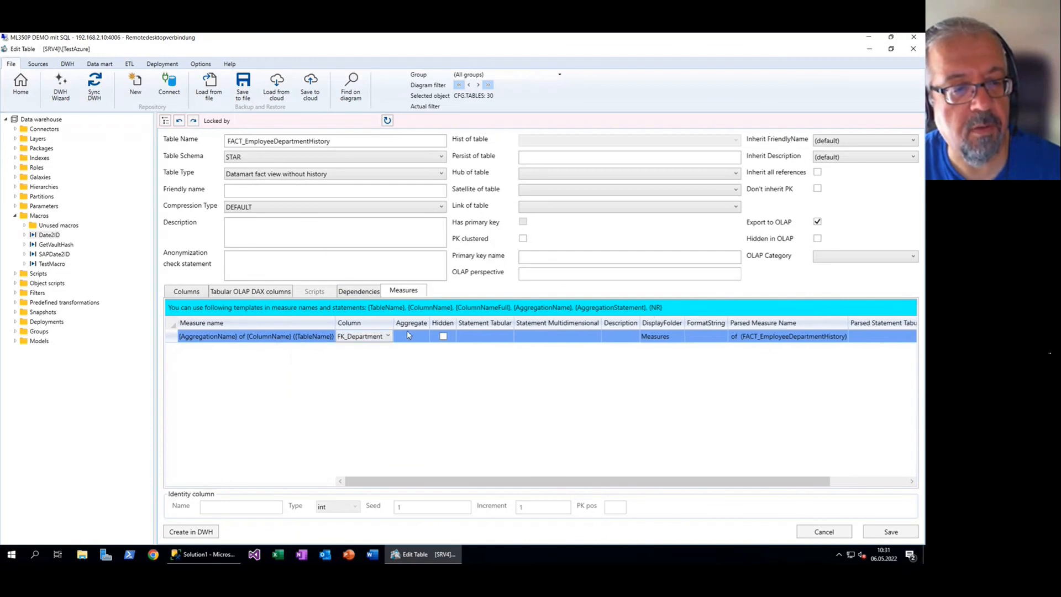
left_click(410, 337)
left_click(406, 370)
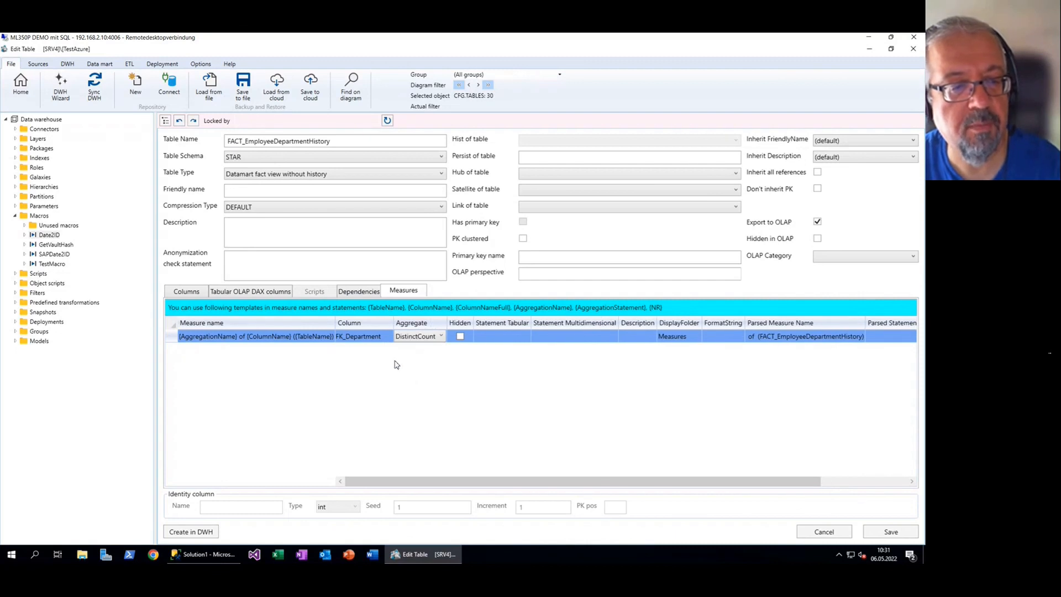
key("Down")
left_click(379, 356)
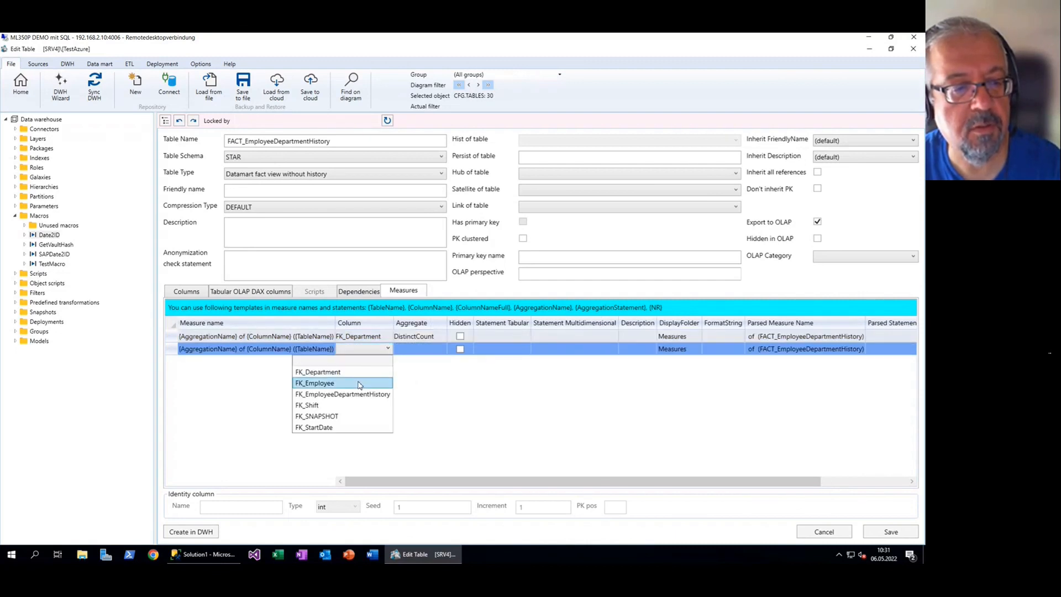
left_click(358, 383)
left_click(425, 349)
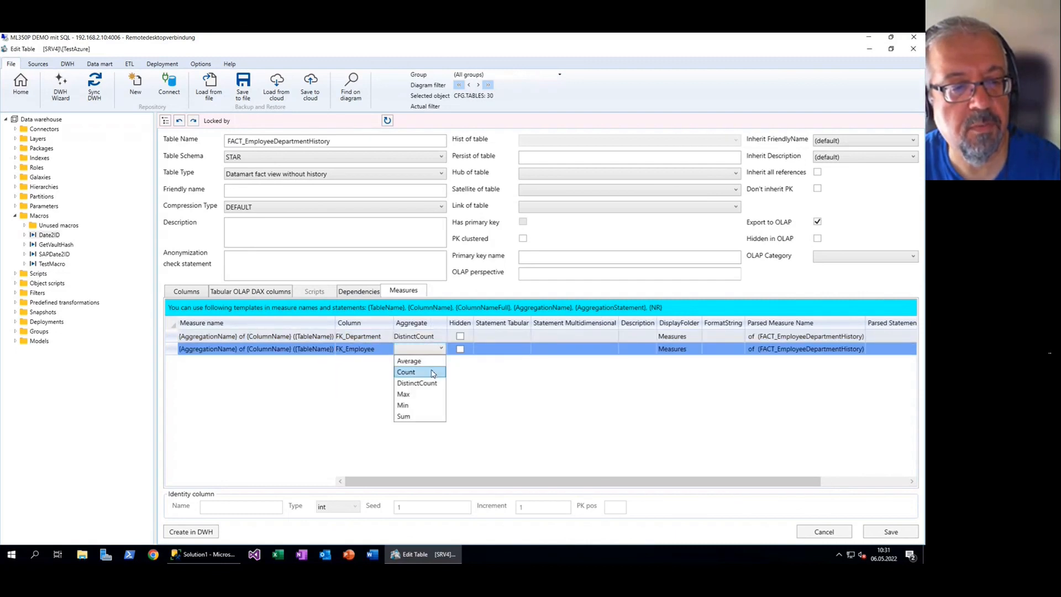
left_click(418, 383)
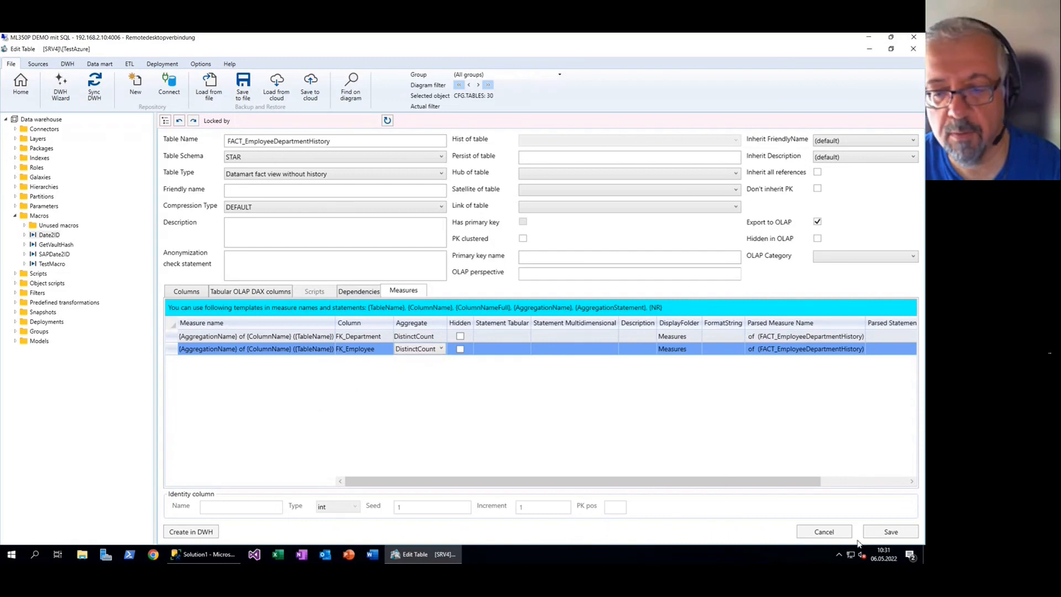
left_click(889, 533)
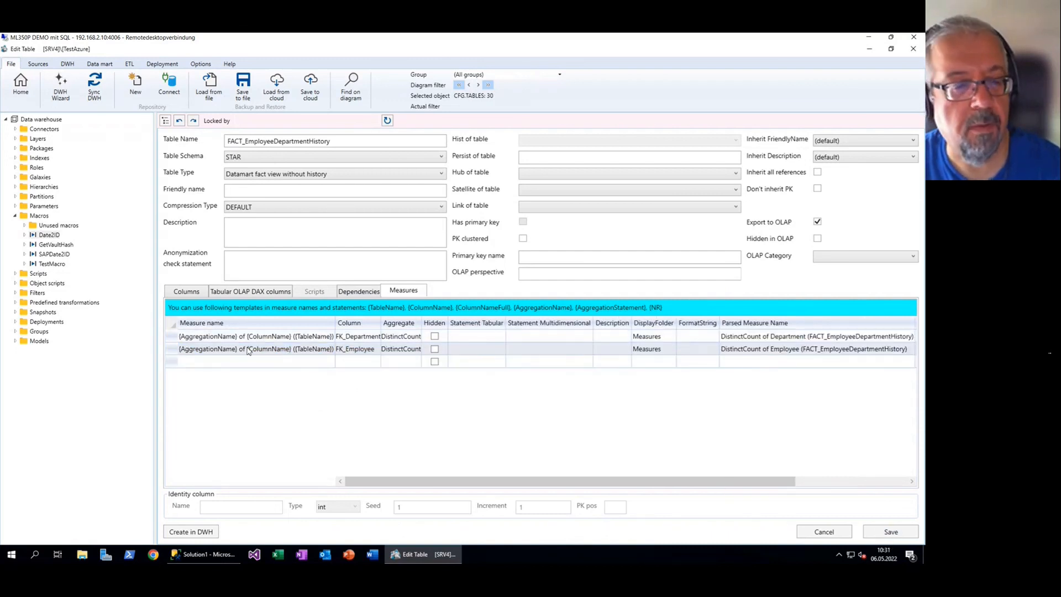
Inspect the measure name template with its {ColumnName} placeholder, then leave the table editor
left_click(309, 337)
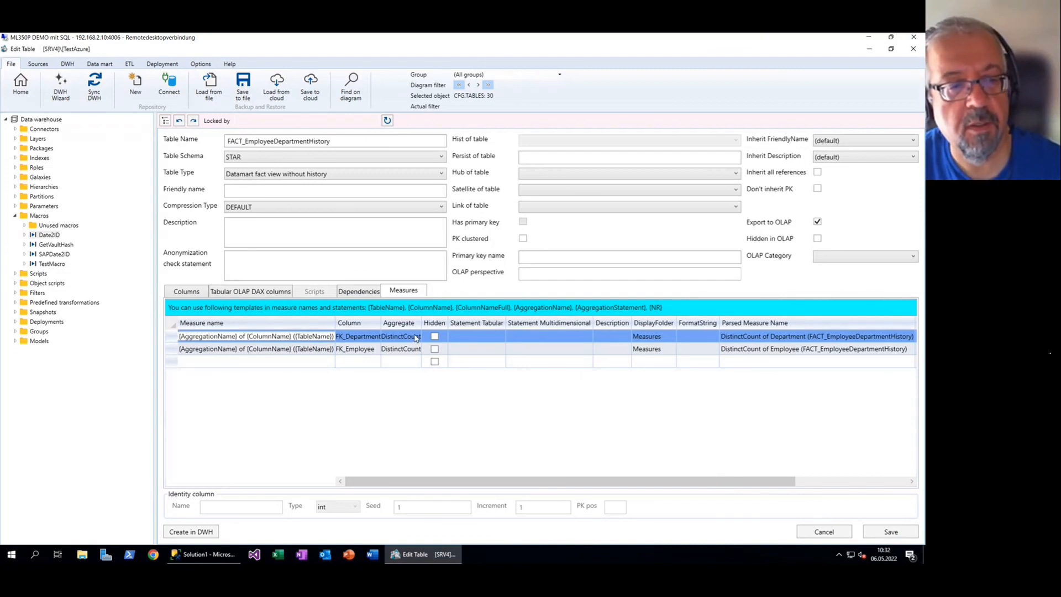
key("ctrl+a")
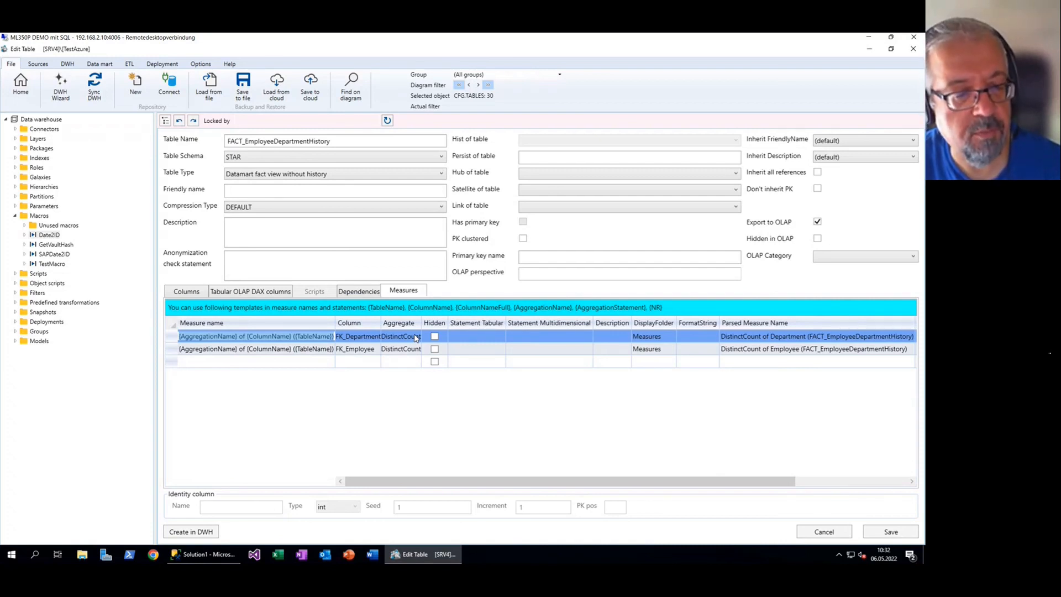
key("Home")
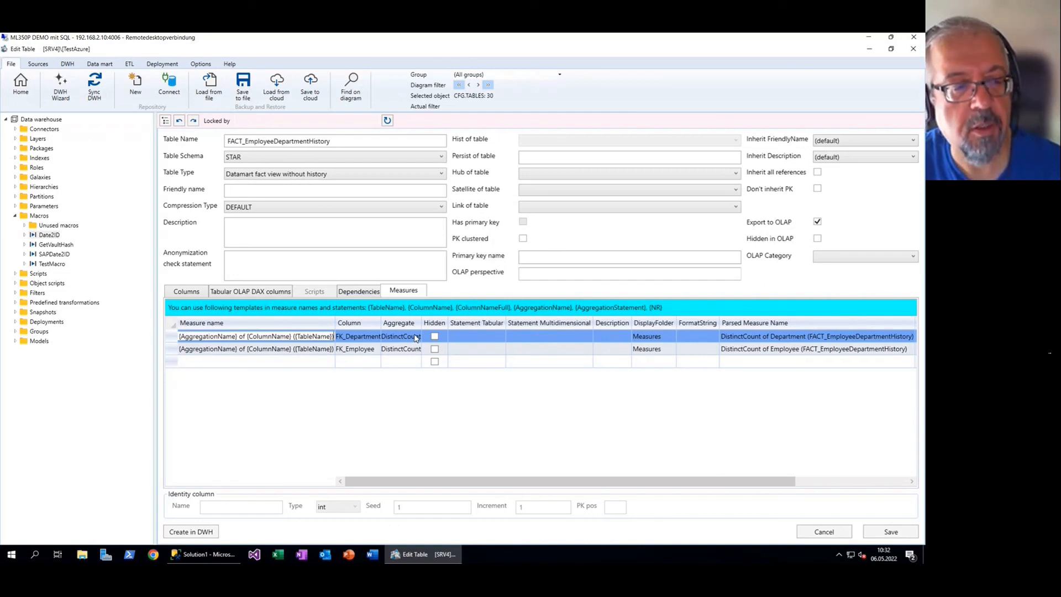
key("ctrl+a")
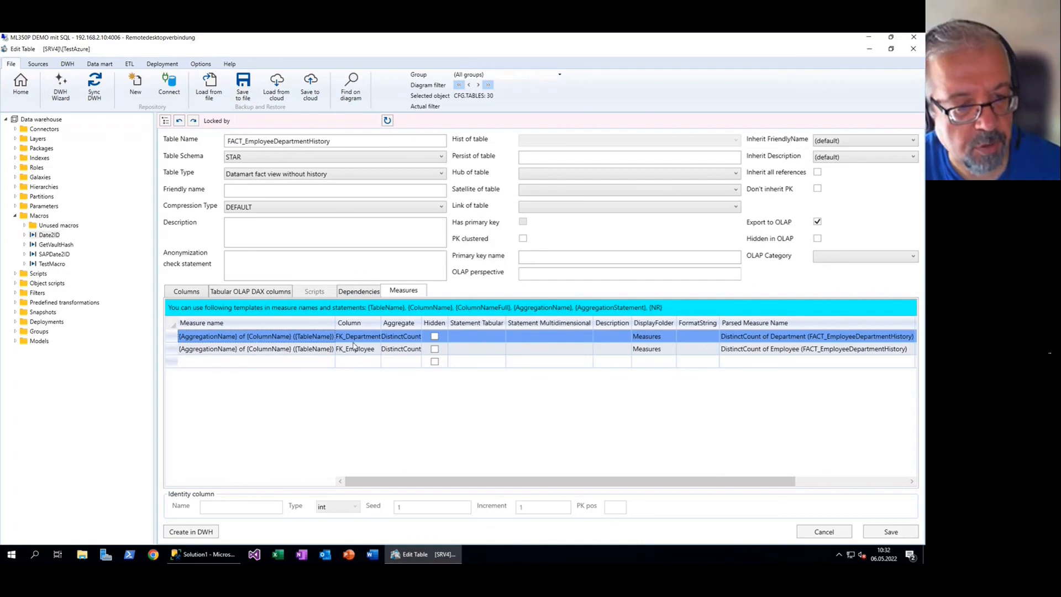
left_click(263, 337)
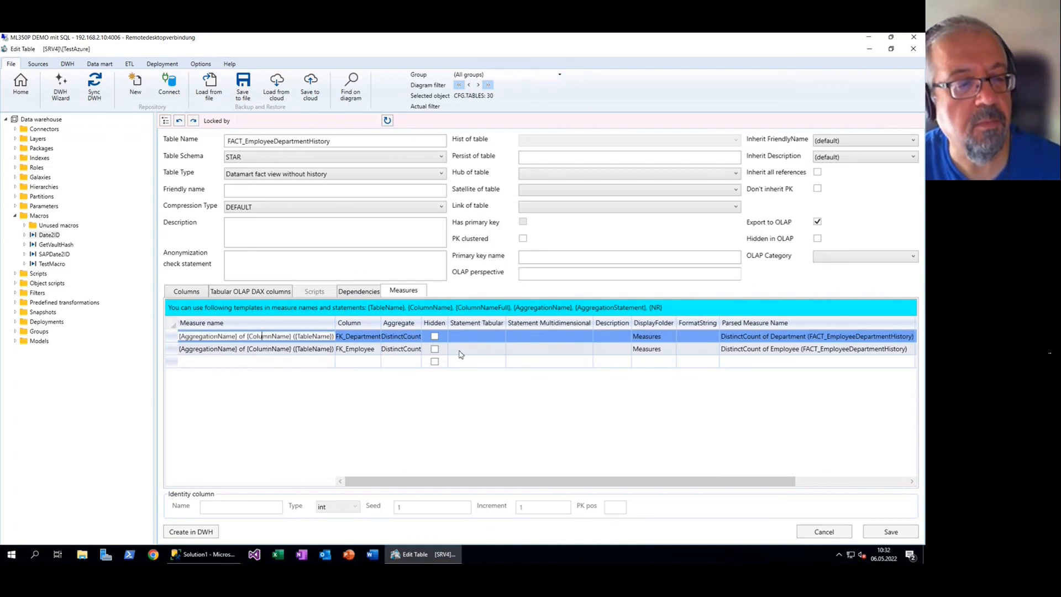
key("ctrl+a")
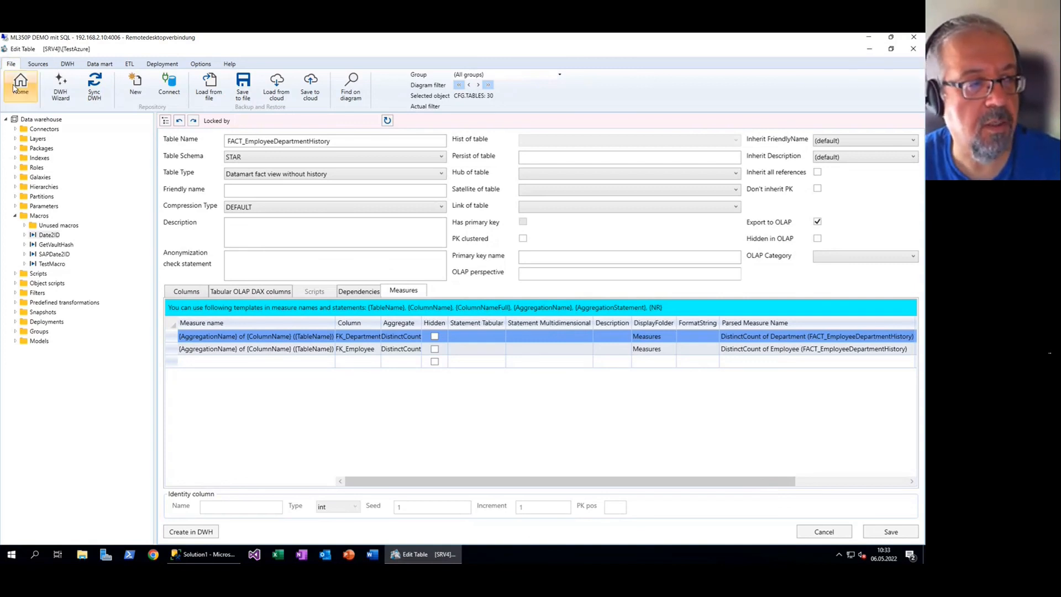
left_click(20, 83)
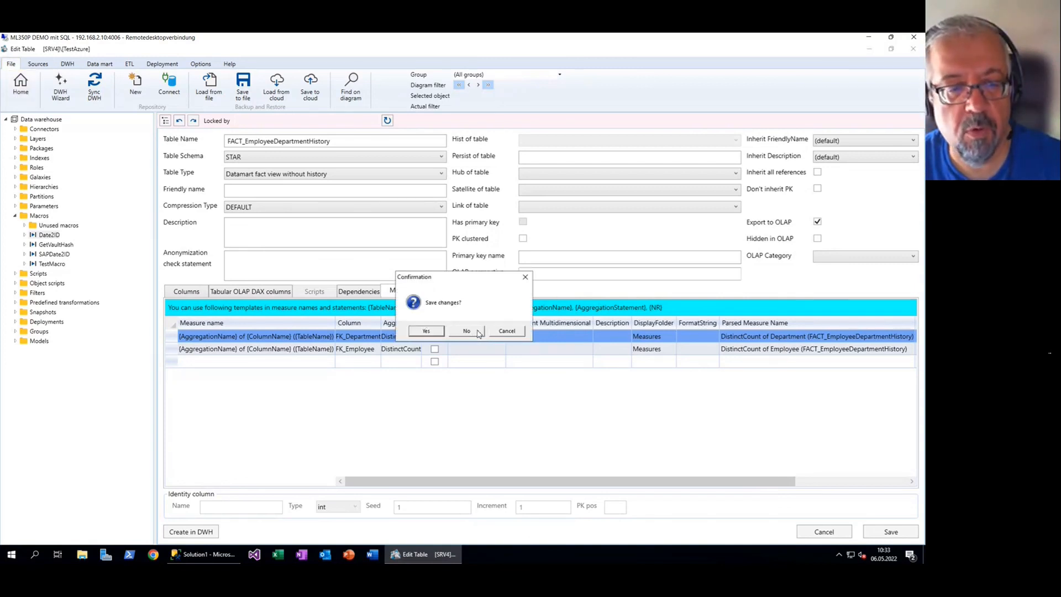
Save the measures, then give FACT_EmployeePayHistory a DistinctCount measure on FK_Employee and save
left_click(436, 332)
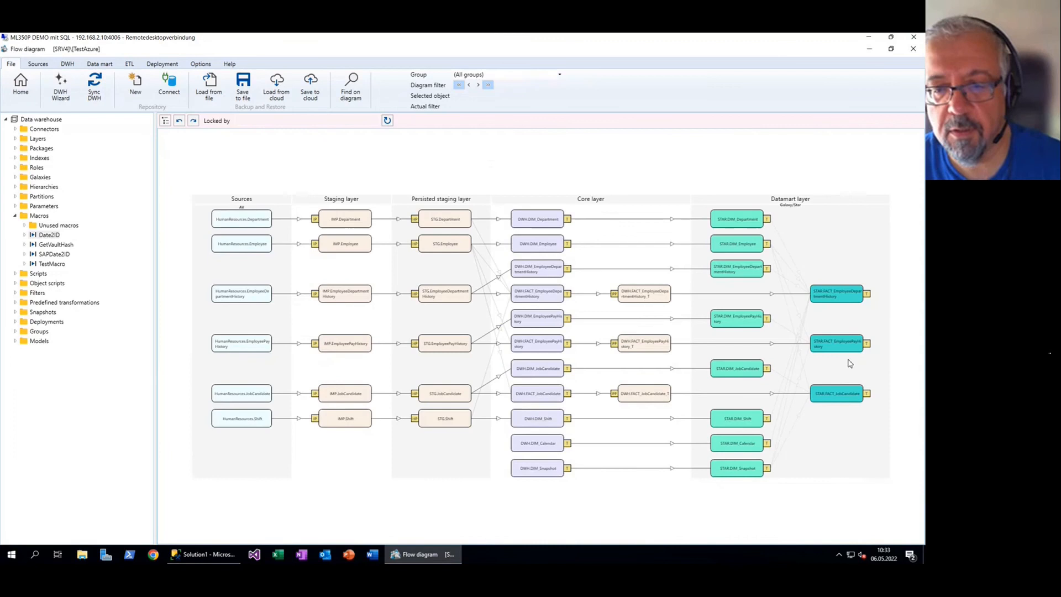
left_click(867, 344)
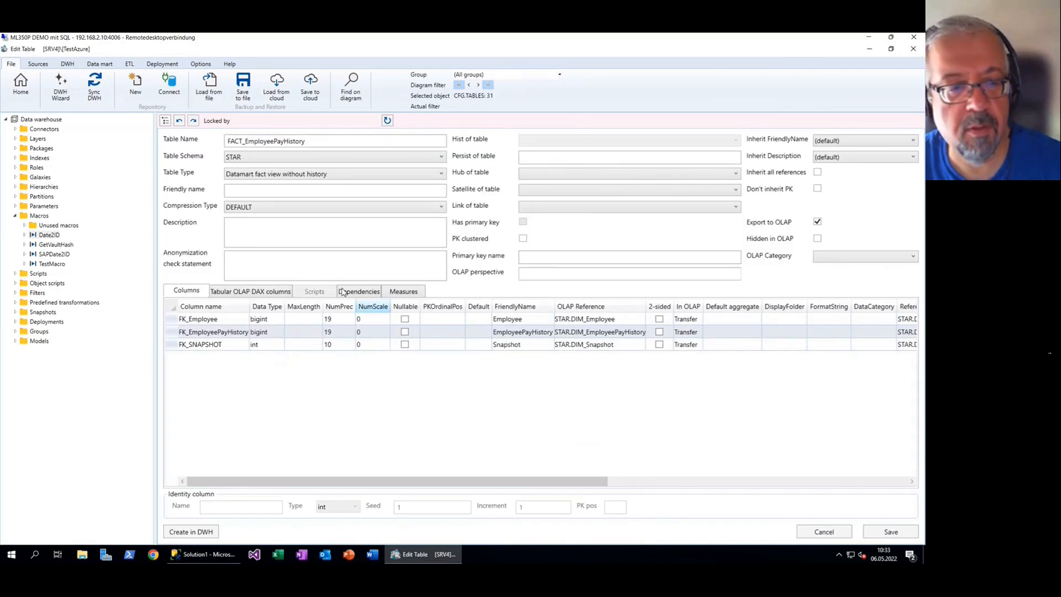
left_click(402, 293)
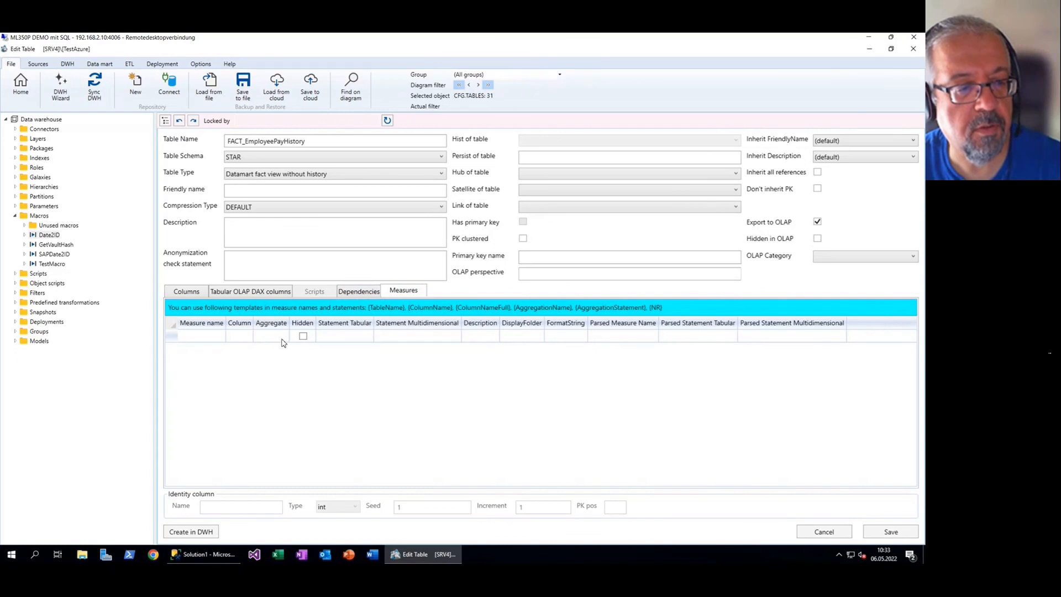
left_click(249, 338)
left_click(343, 341)
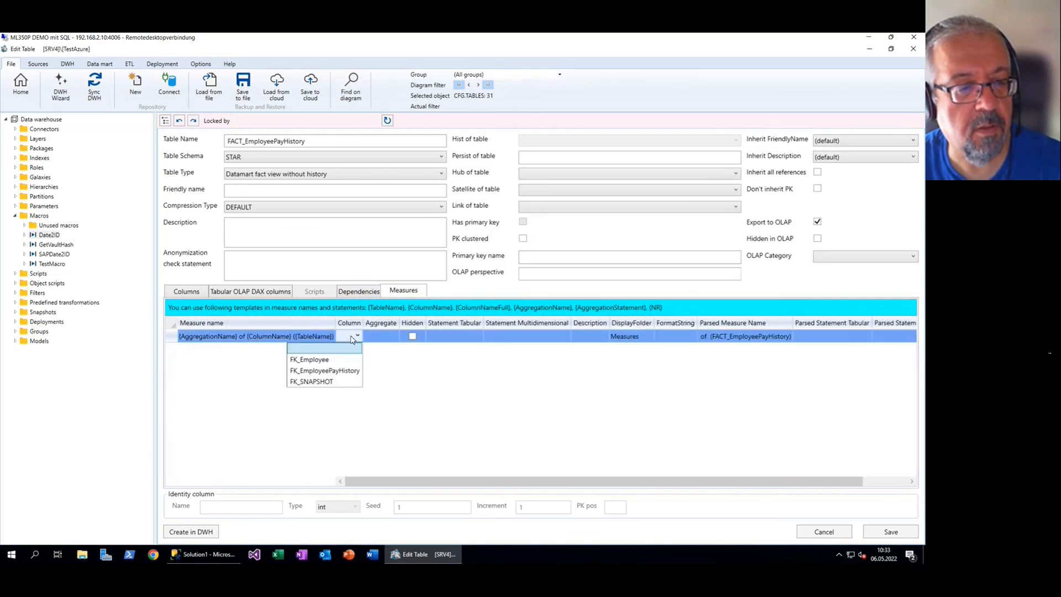
left_click(348, 358)
left_click(402, 338)
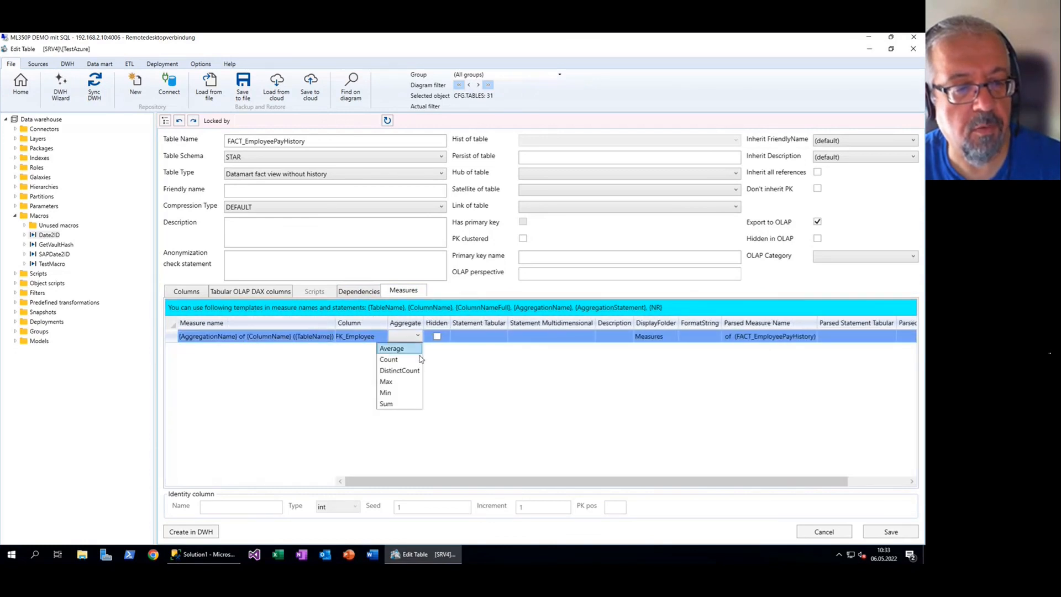
left_click(403, 369)
left_click(890, 532)
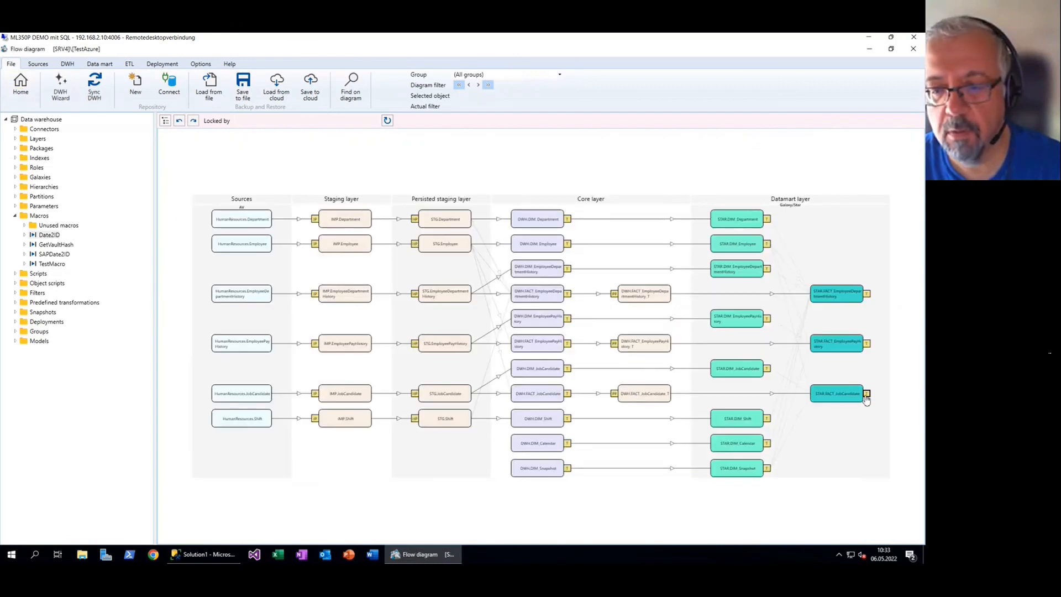
Add a DistinctCount measure on FK_Employee to STAR.FACT_JobCandidate, save, and return to the diagram
double_click(838, 394)
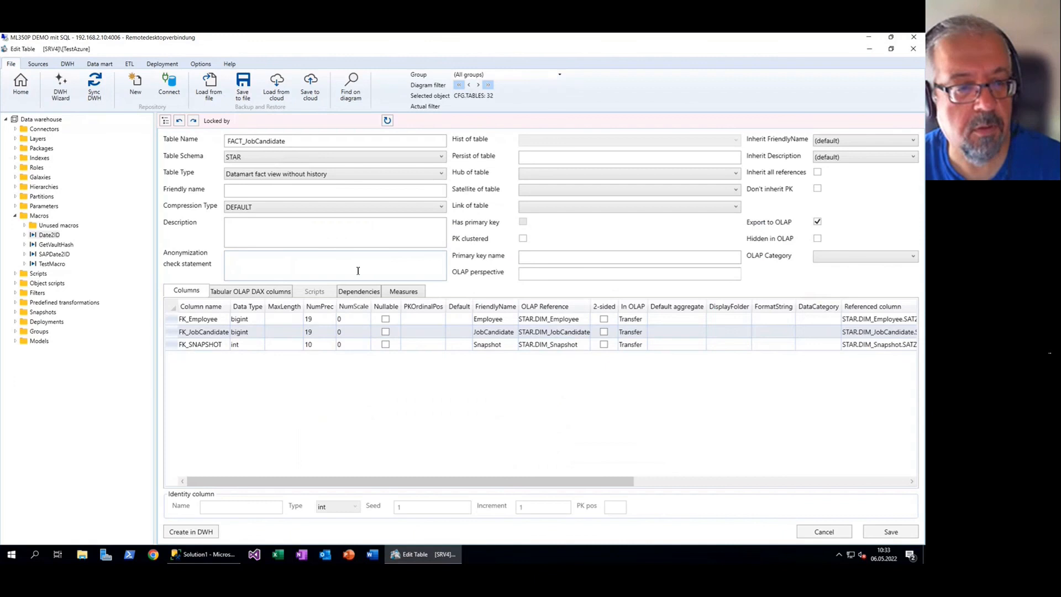
left_click(423, 291)
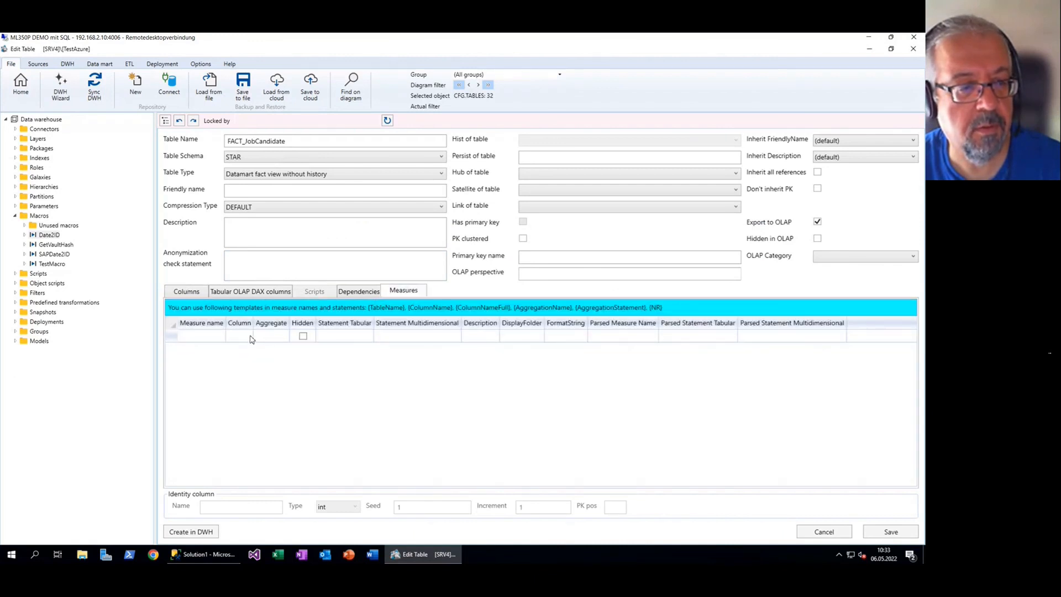
left_click(251, 336)
left_click(346, 336)
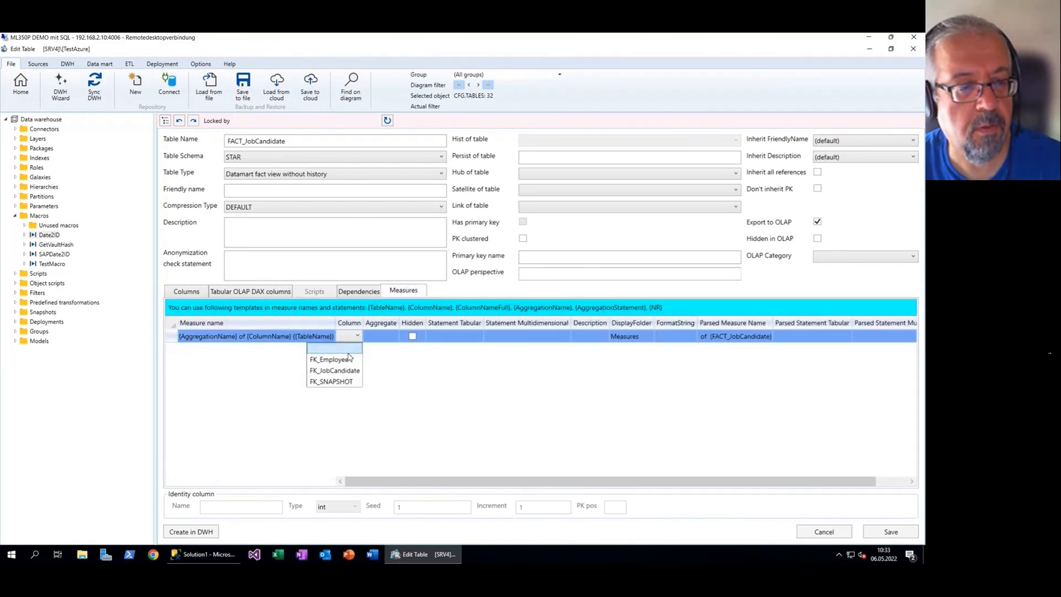
left_click(344, 357)
left_click(414, 336)
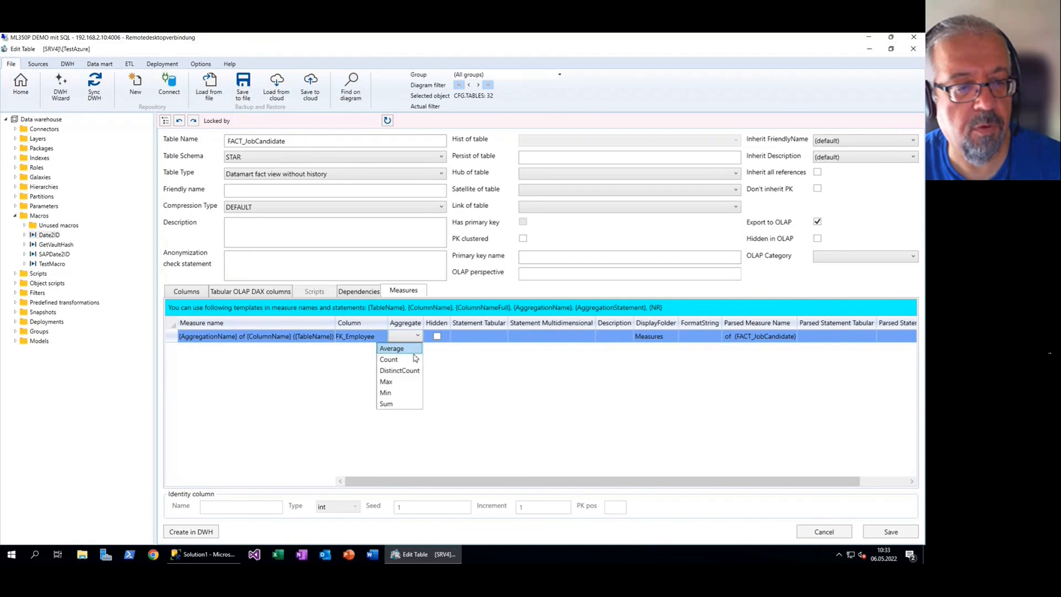
left_click(407, 370)
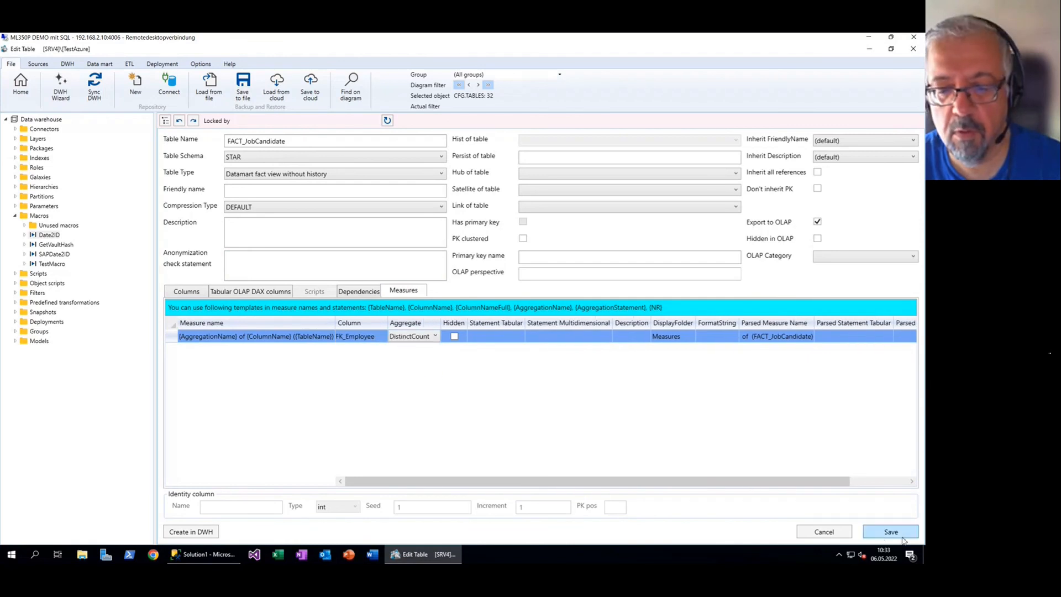
left_click(890, 531)
left_click(21, 84)
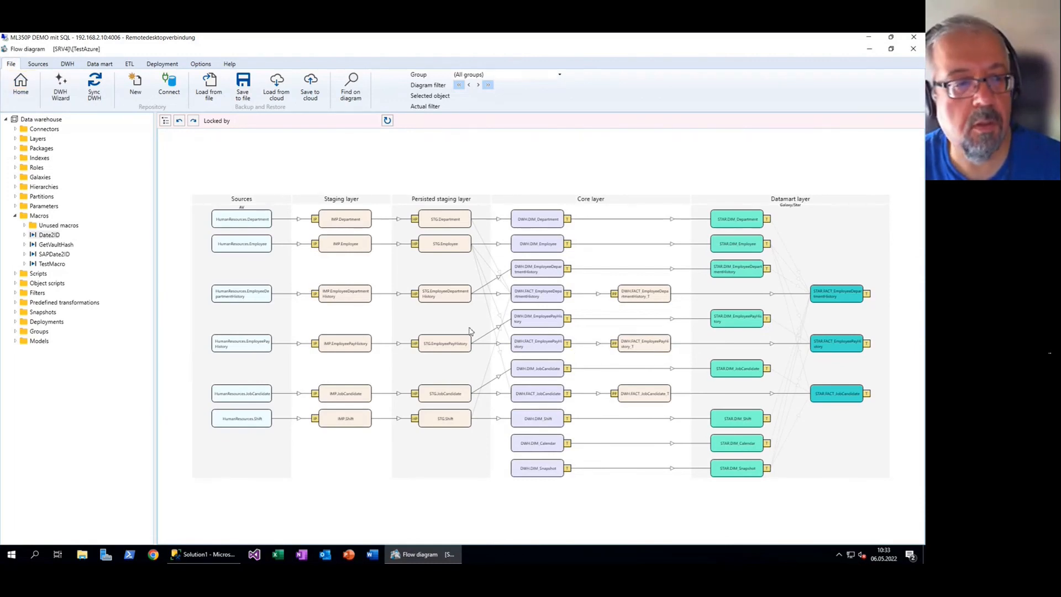
Widen the flow diagram area and save the repository to the cloud as TestAzure
left_click_drag(156, 288, 114, 288)
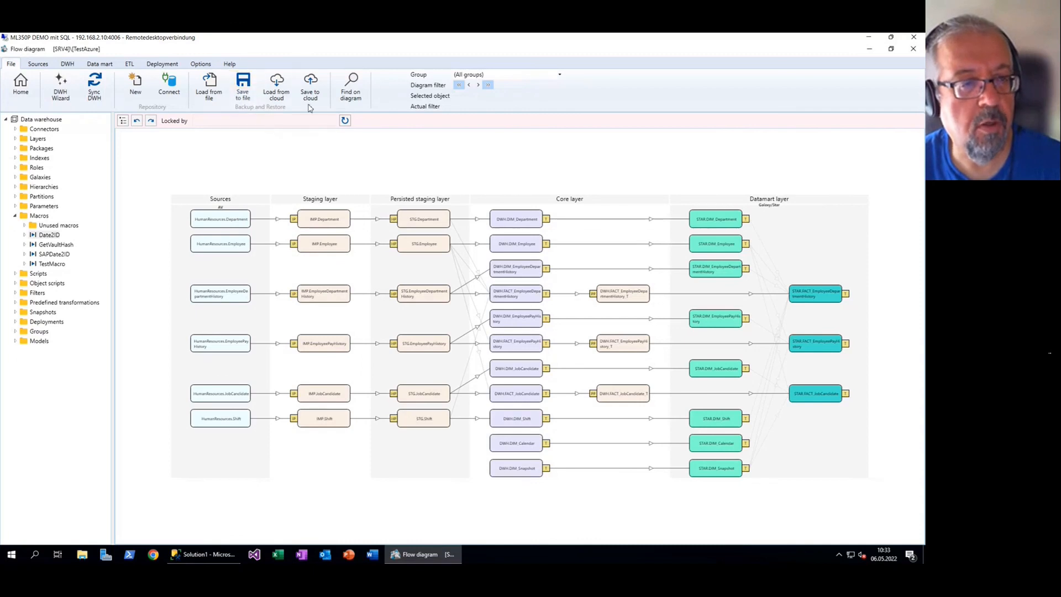
left_click(311, 84)
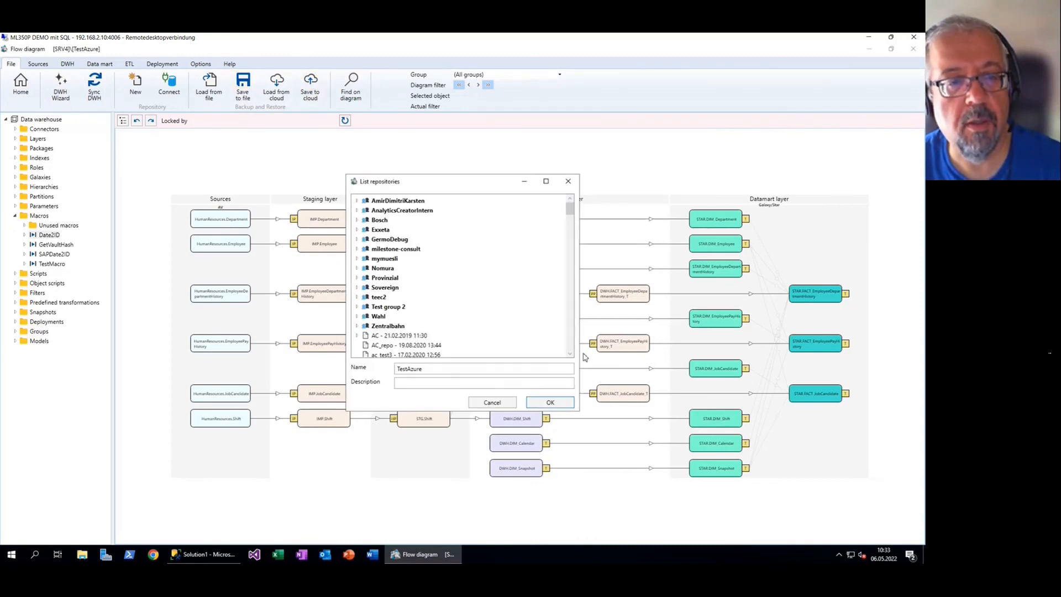
double_click(409, 368)
left_click(551, 403)
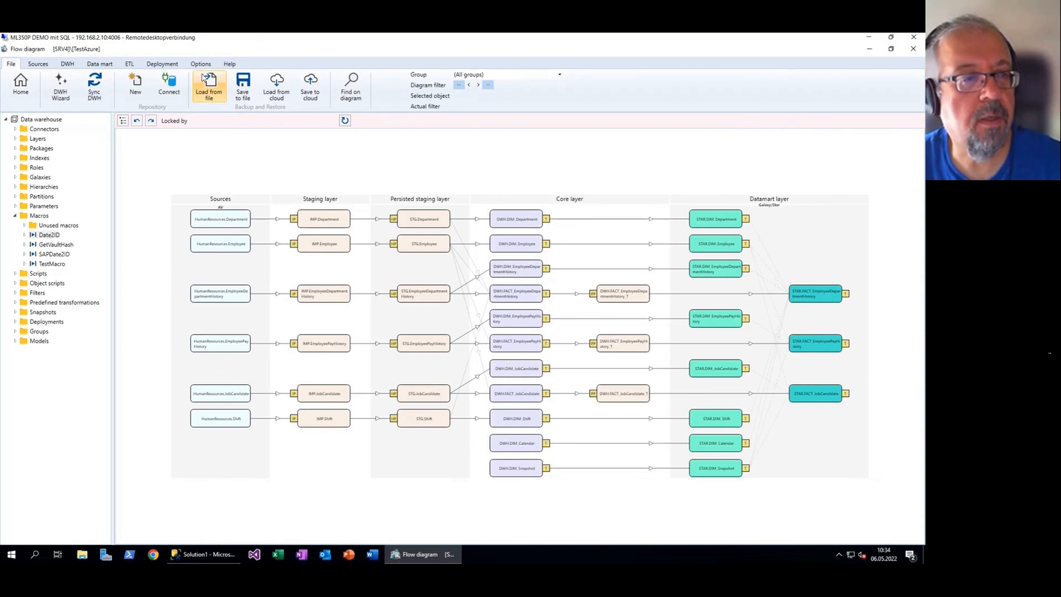
Create a new deployment package named DeployAzure and select the existing server name to replace it
left_click(169, 65)
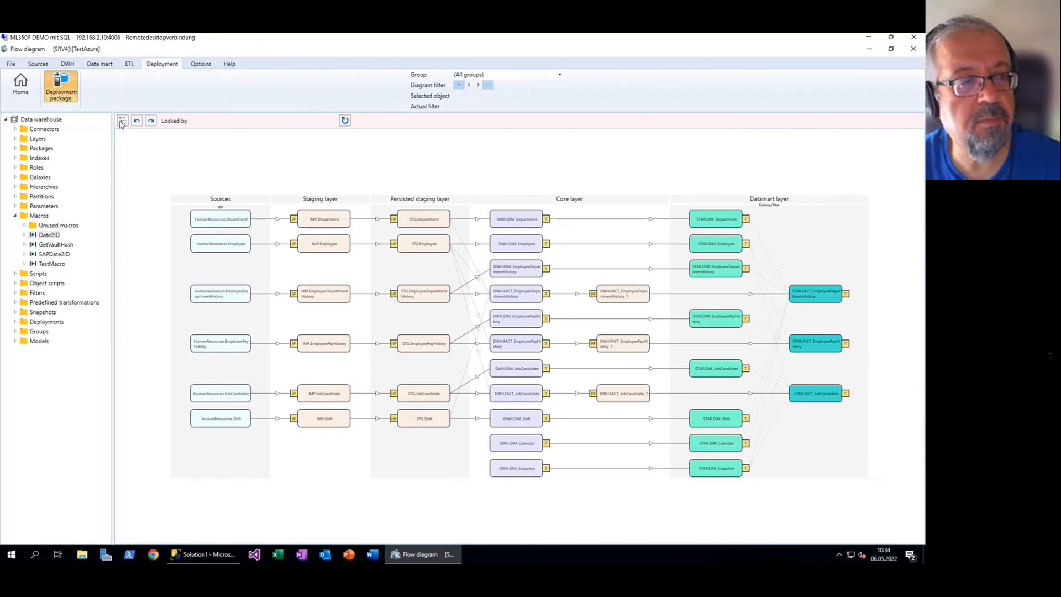
left_click(61, 86)
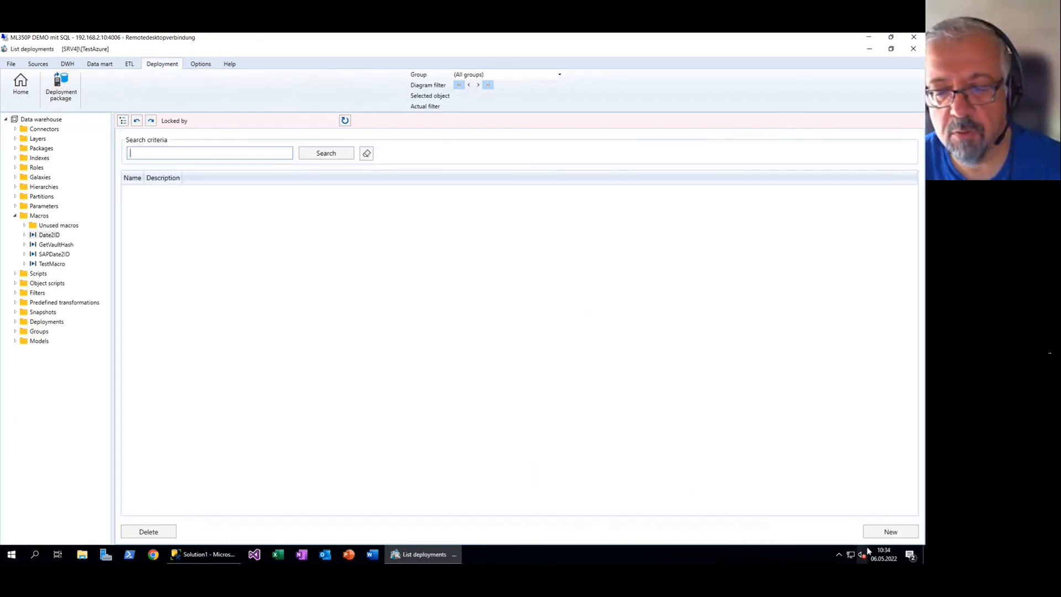
left_click(878, 532)
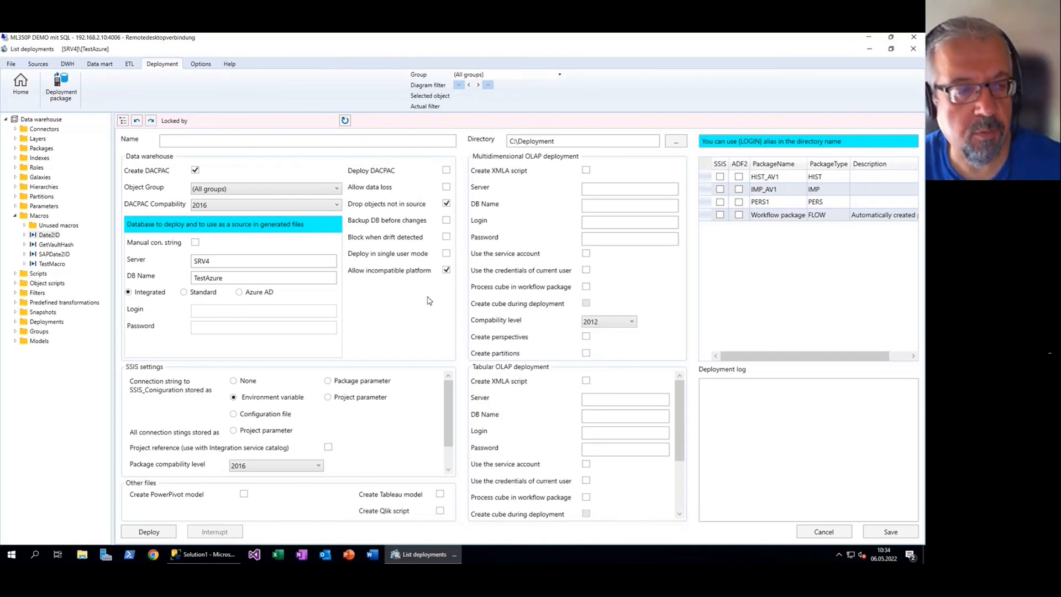
left_click(277, 141)
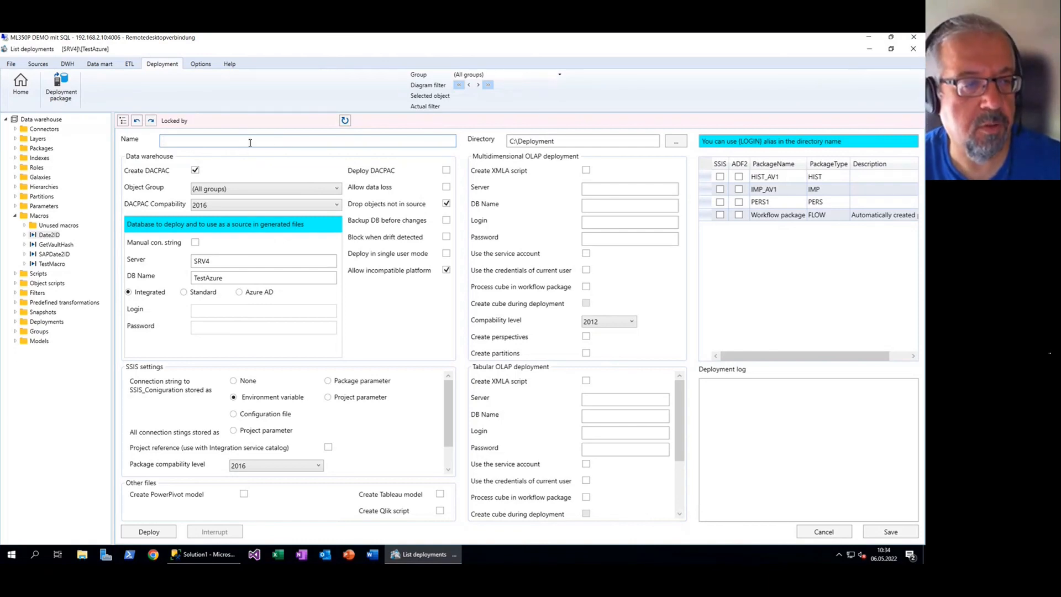
type("DeployAz")
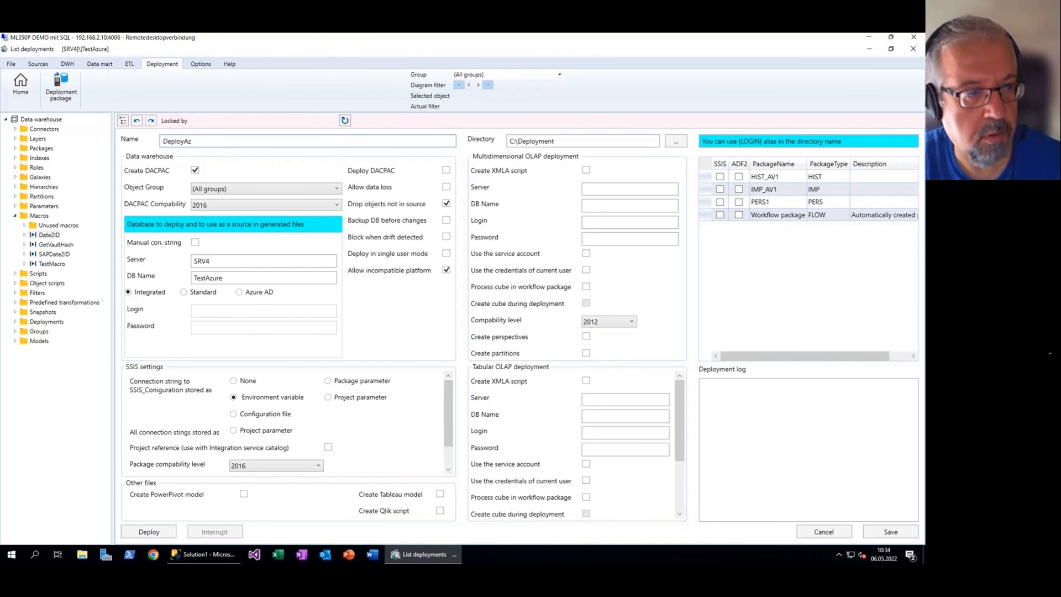
type("ure")
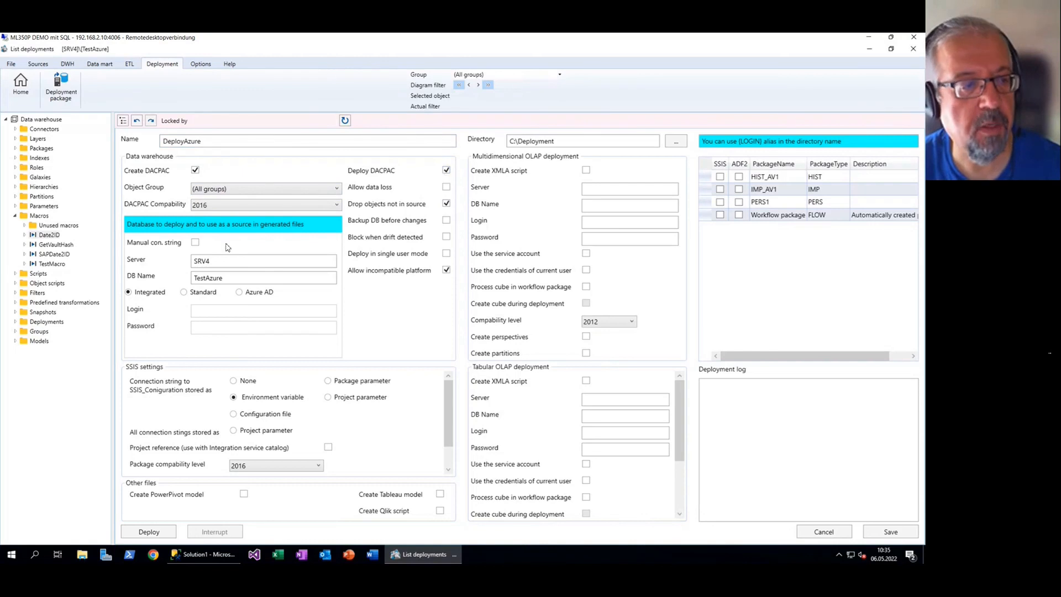
left_click_drag(226, 262, 140, 249)
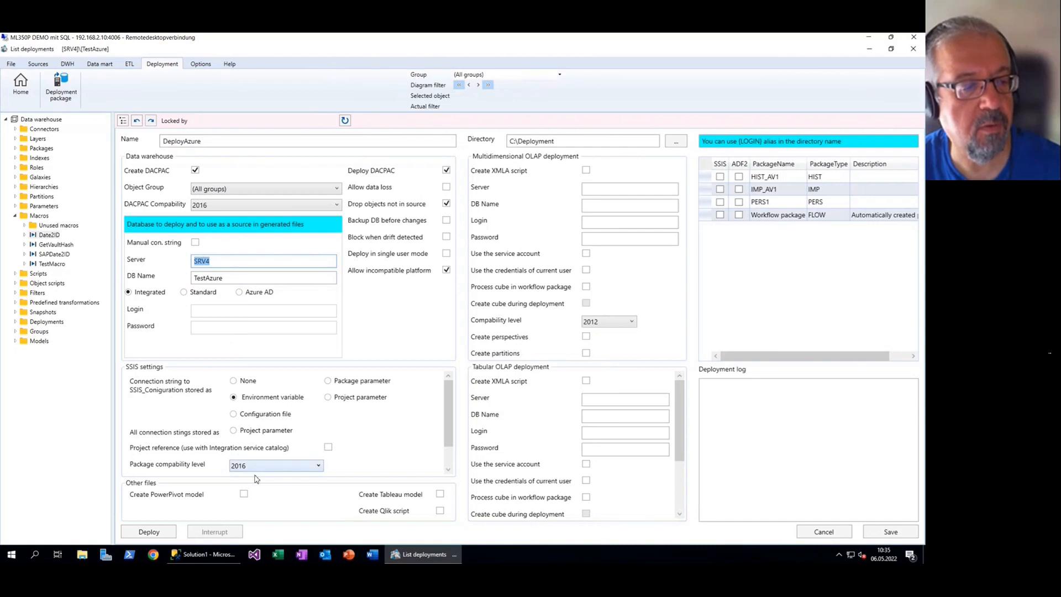
In SSMS, collapse the local server and connect a Database Engine to analyticscreator.database.windows.net
mouse_move(209, 556)
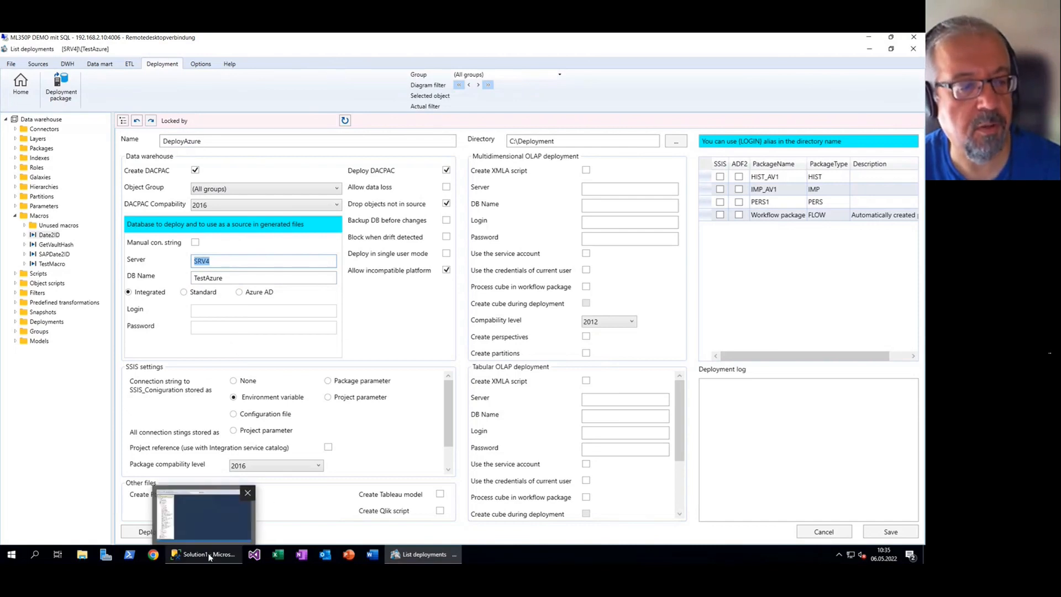
left_click(211, 554)
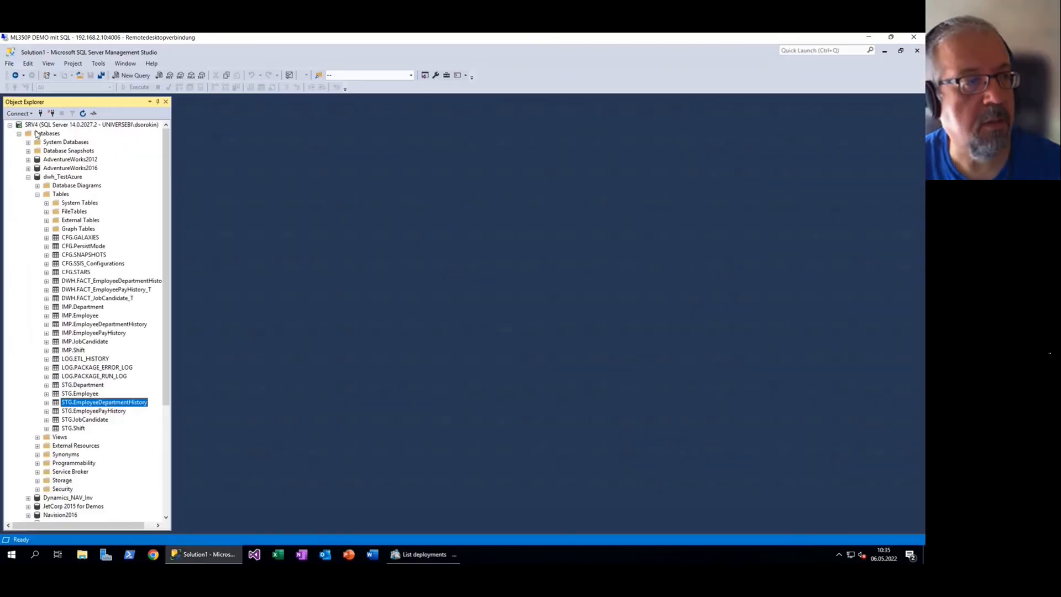
left_click(10, 125)
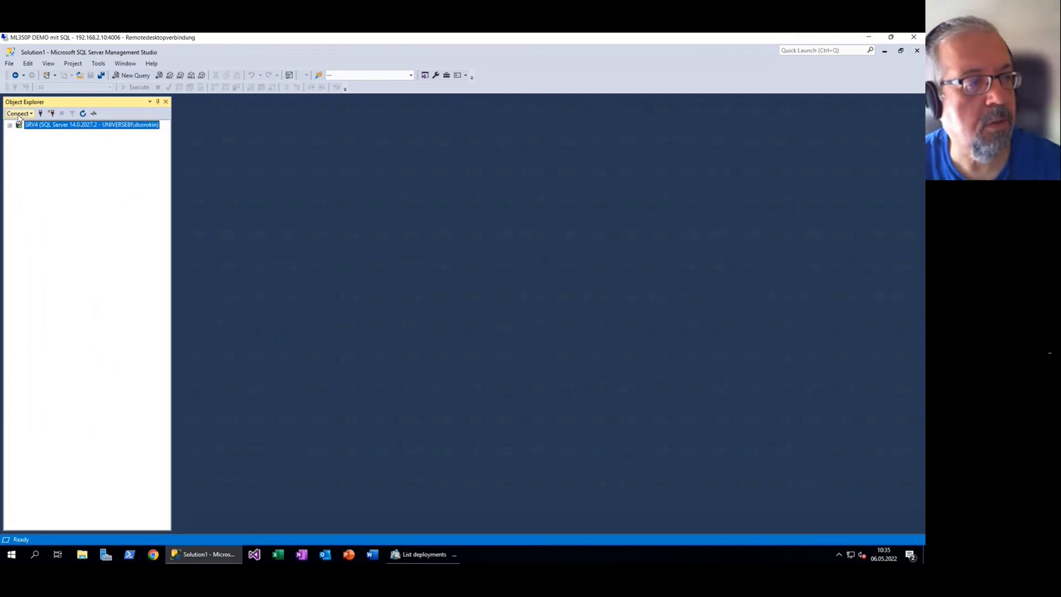
left_click(20, 113)
left_click(47, 125)
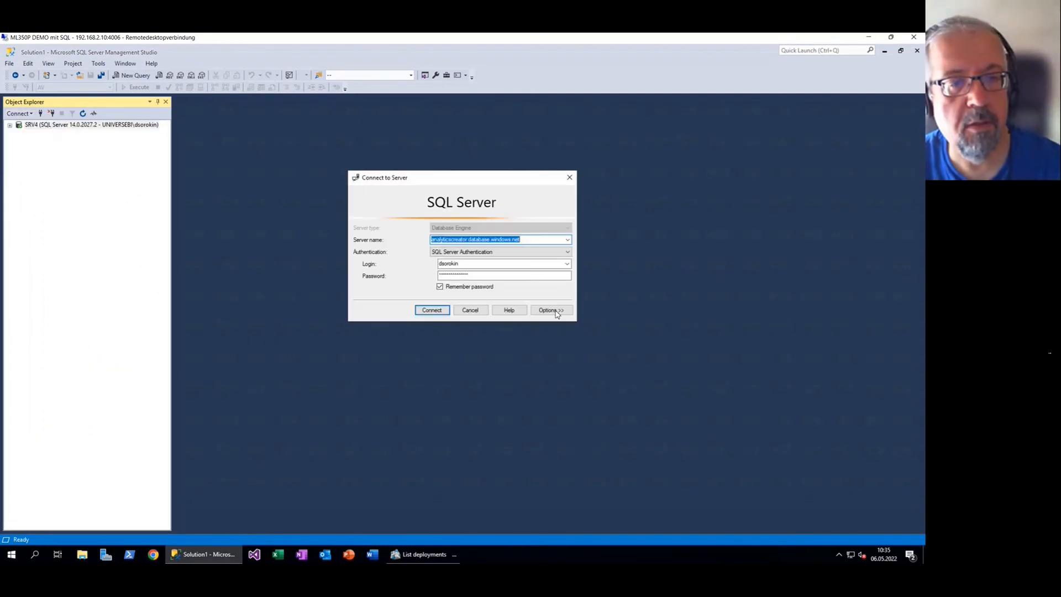
left_click(432, 310)
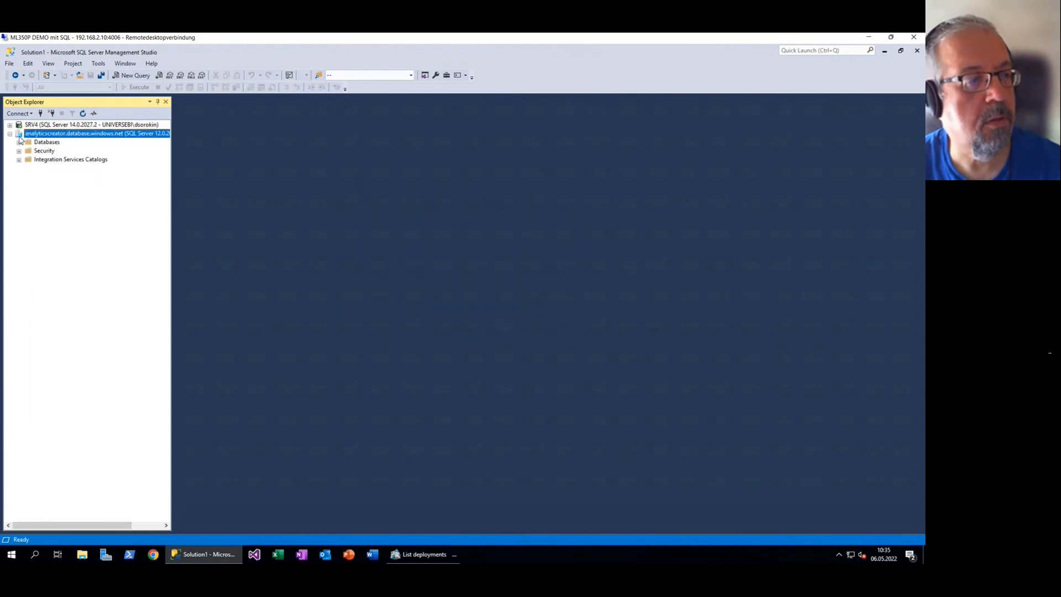
Expand the AV database's Tables and Views to confirm they are empty, then return to AnalyticsCreator
left_click(19, 142)
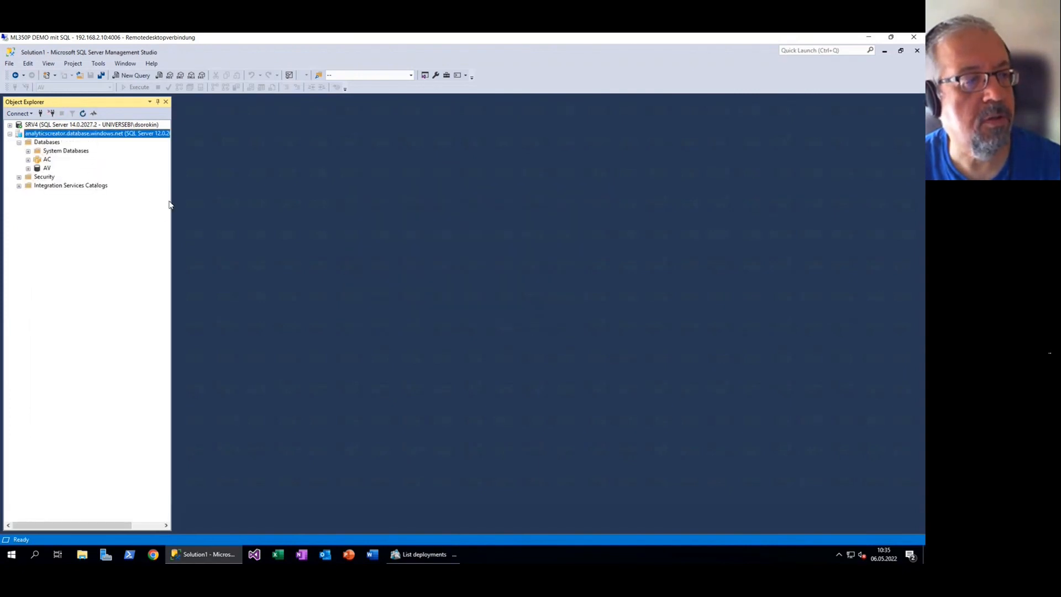
double_click(46, 168)
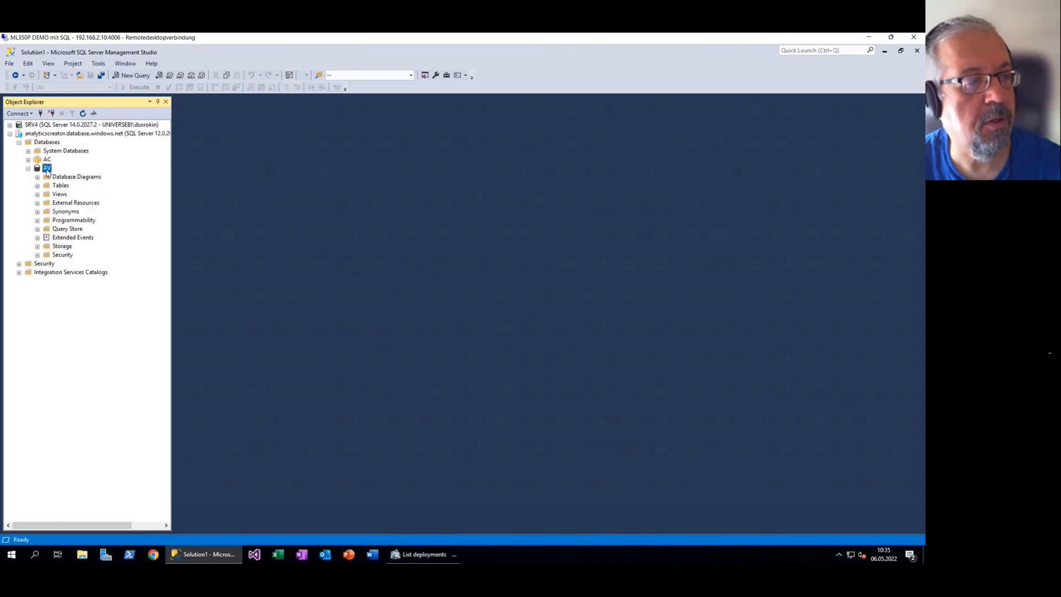
left_click(37, 185)
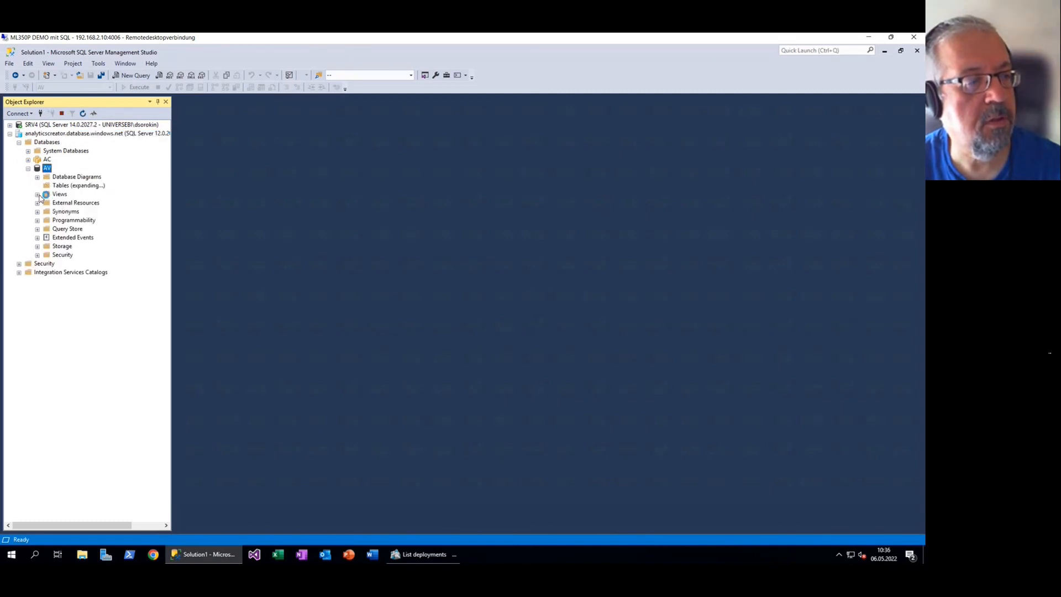
left_click(37, 220)
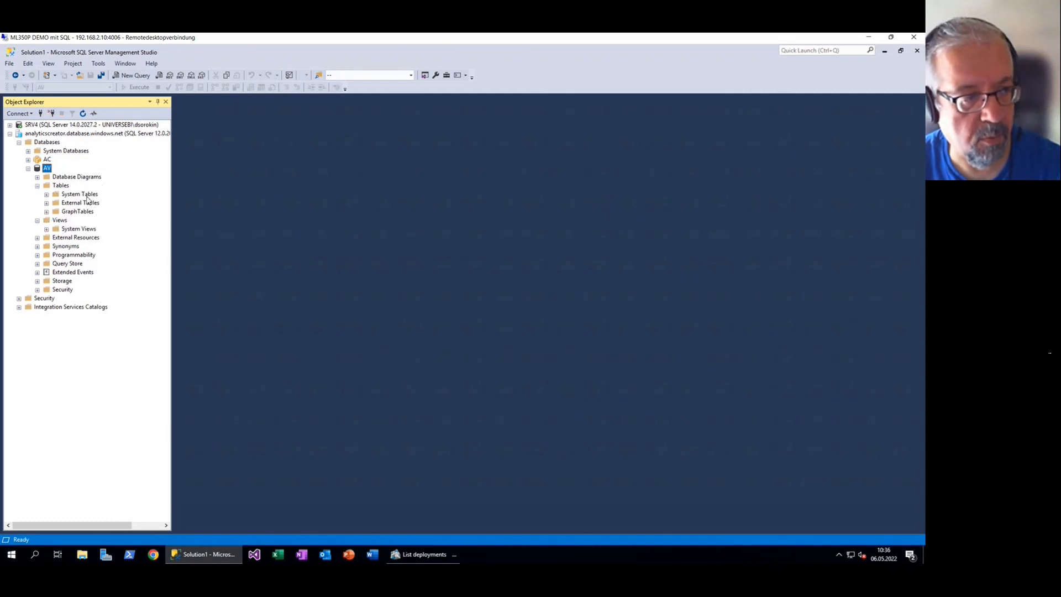
left_click(420, 555)
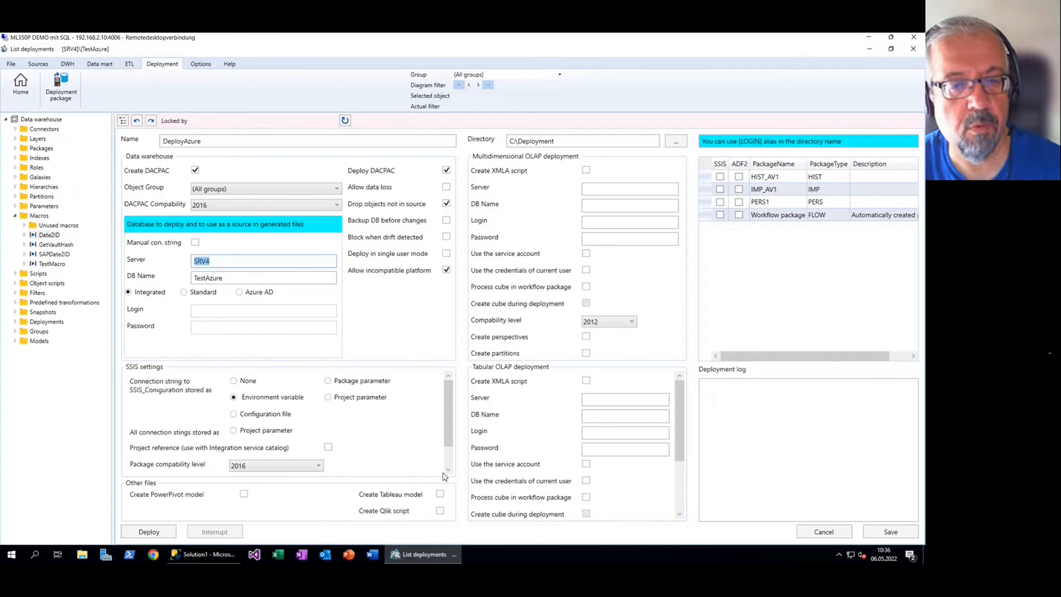
Point the package at the Azure SQL server, database AV, using SQL login with username and password
type("analyticscreator.database.windows.net")
key("Tab")
type("AV")
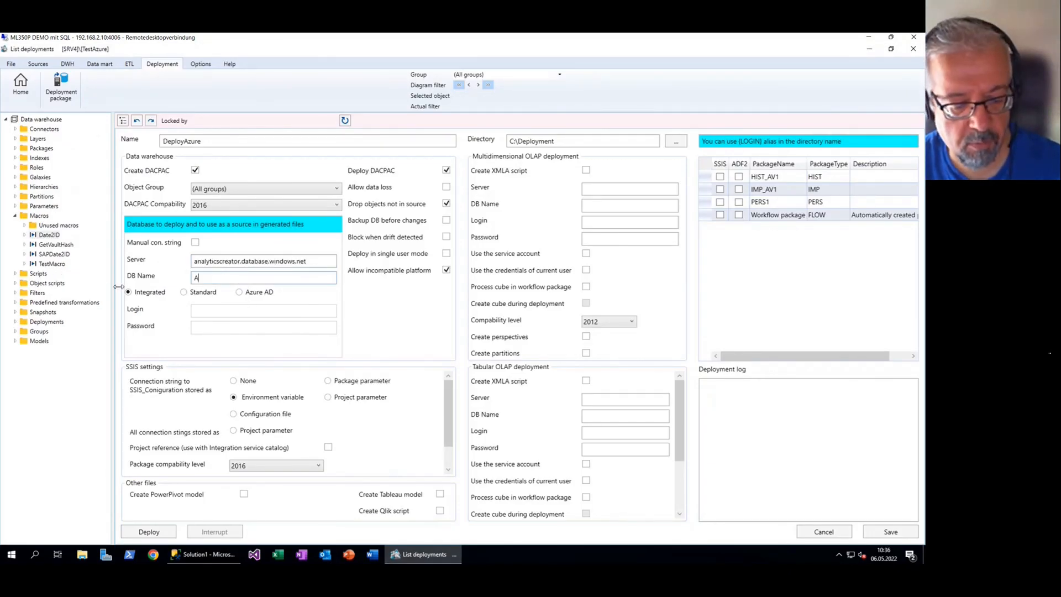
left_click(200, 296)
left_click(249, 311)
key("Tab")
type("••••••••")
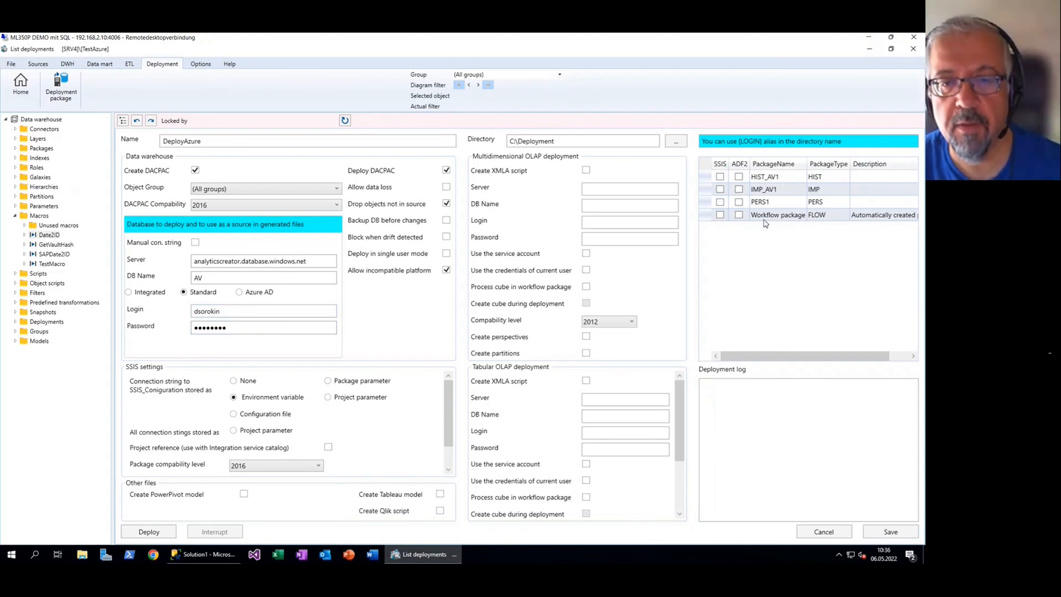
Mark all packages for ADF2 and enable the tabular Create XMLA script option
left_click(740, 164)
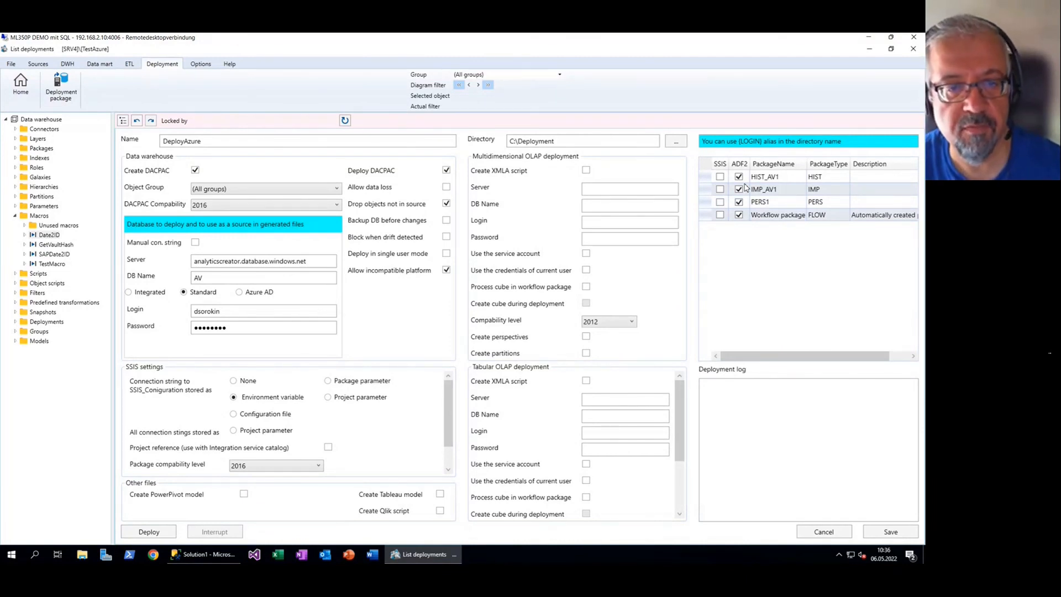
left_click(587, 383)
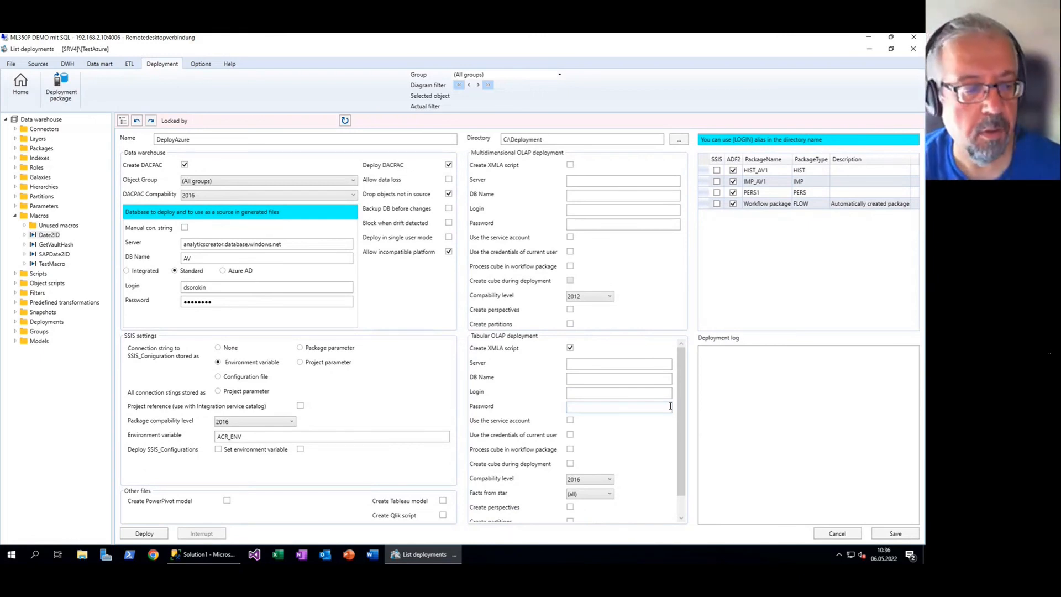
left_click(154, 557)
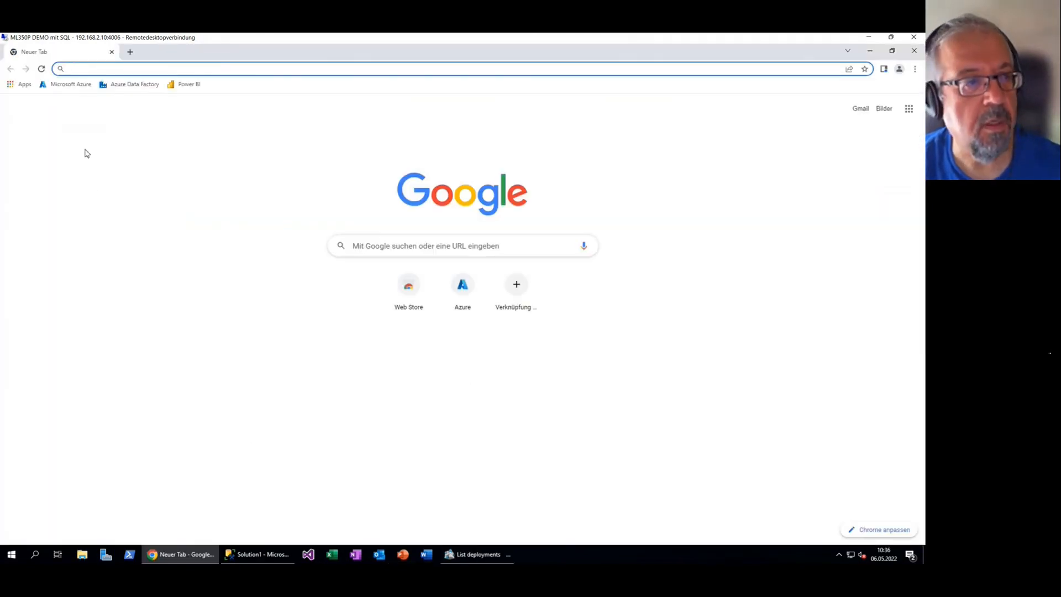
Open the AV workspace's settings in Power BI and show its Premium connection details
left_click(187, 85)
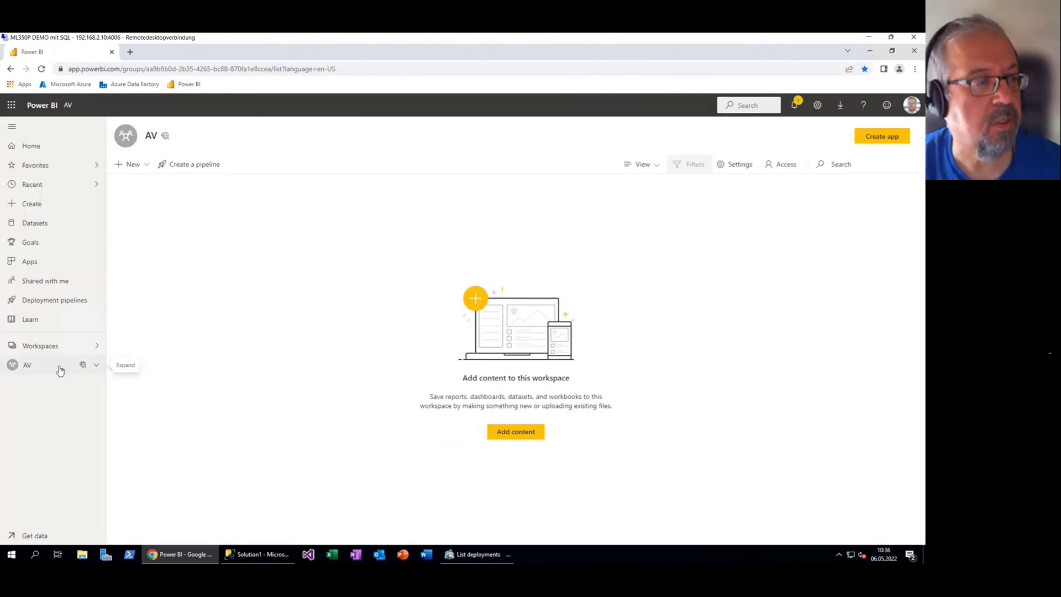
left_click(34, 365)
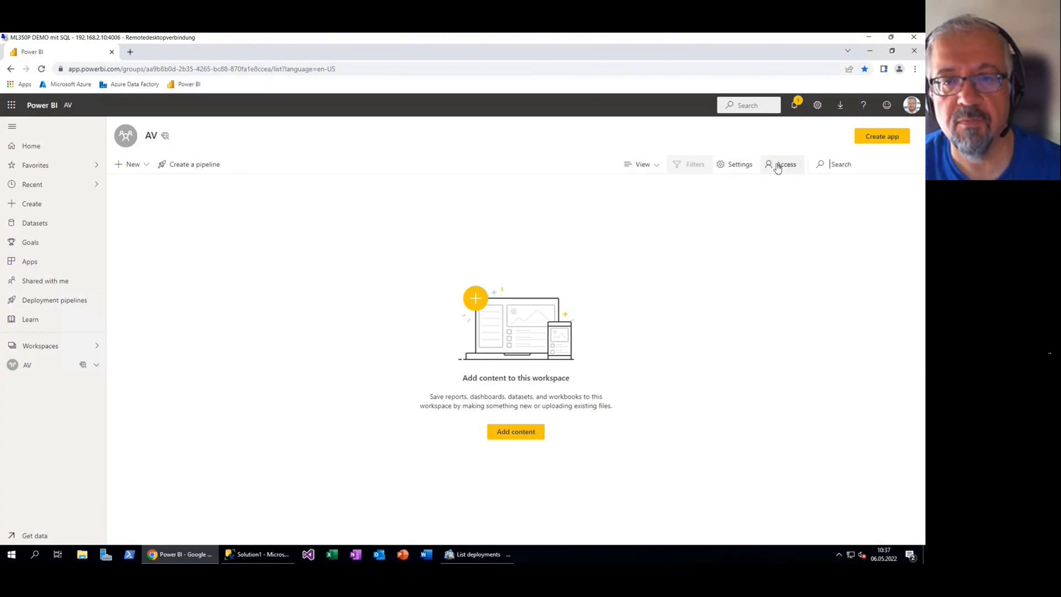
left_click(736, 172)
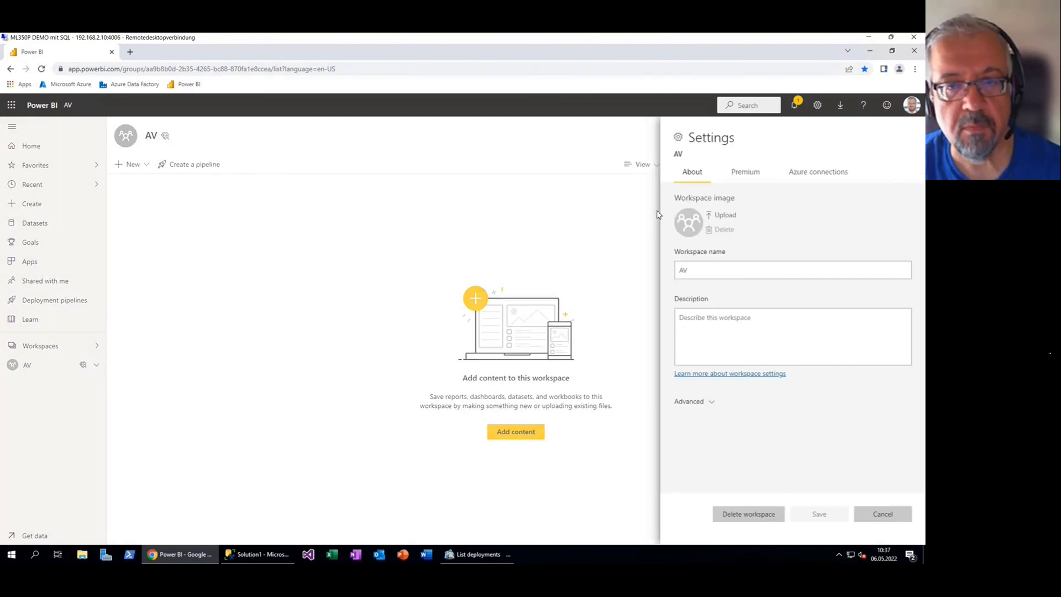
left_click(757, 176)
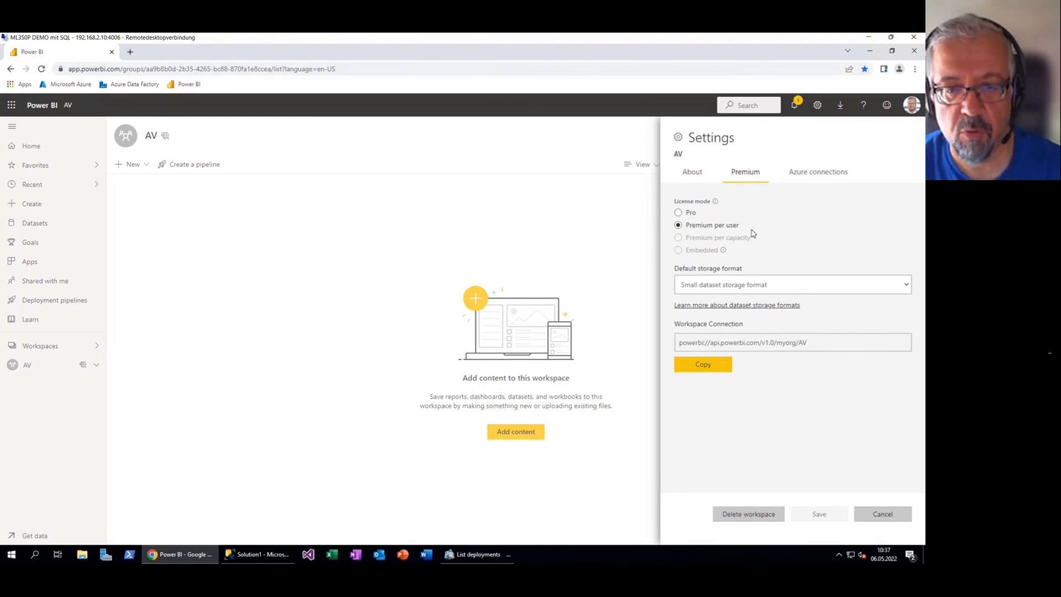
Copy the workspace connection URL powerbi://api.powerbi.com/v1.0/myorg/AV and return to AnalyticsCreator
left_click_drag(810, 343, 667, 336)
left_click_drag(829, 347, 668, 336)
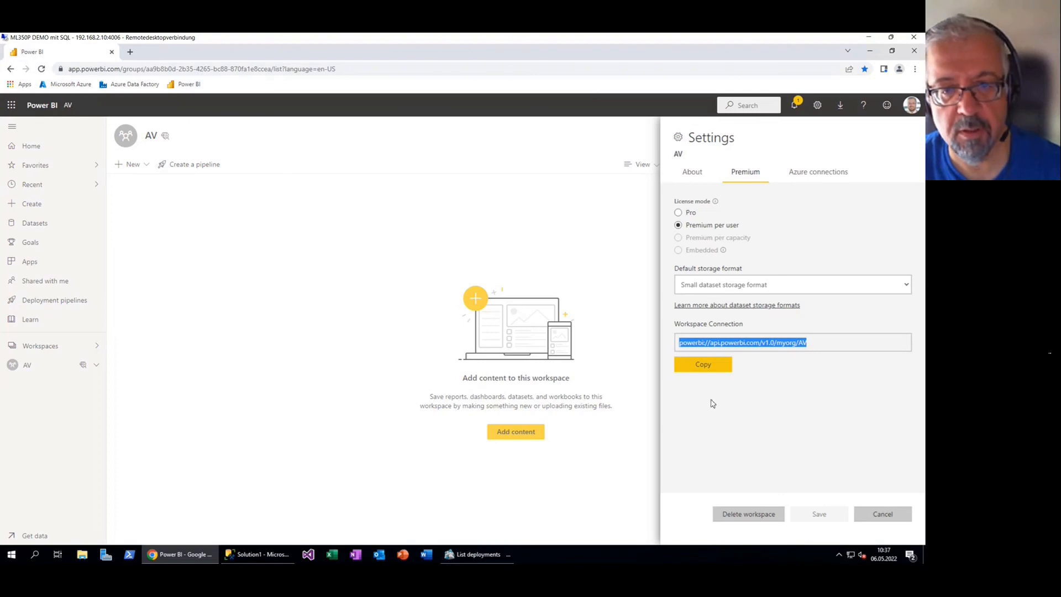
left_click(823, 347)
left_click_drag(823, 350, 641, 342)
key("ctrl+c")
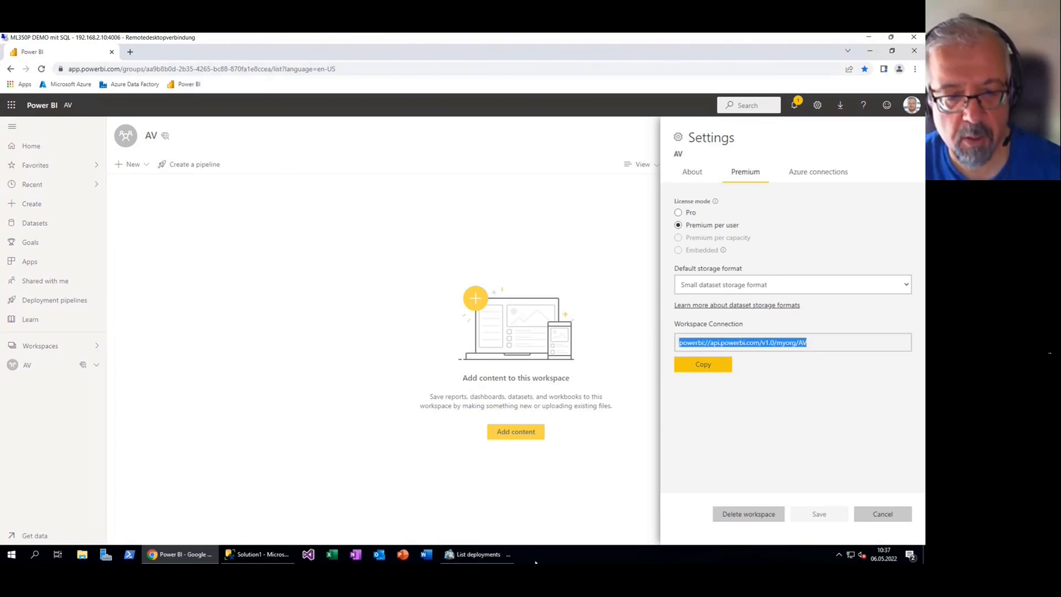
left_click(479, 555)
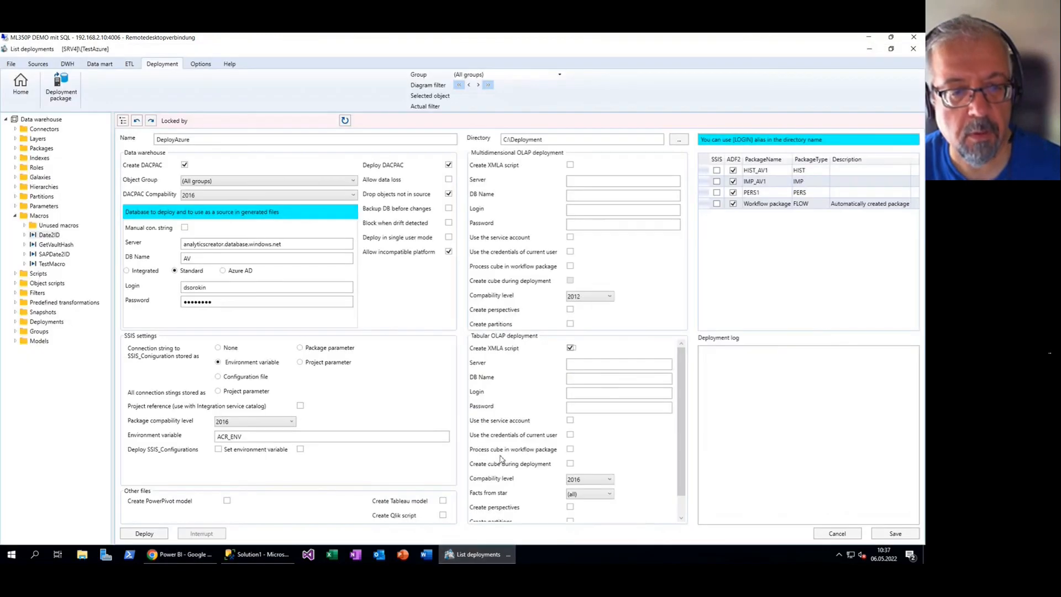
Set the tabular server to the Power BI workspace URL, database AV, with the account login and password
left_click(593, 365)
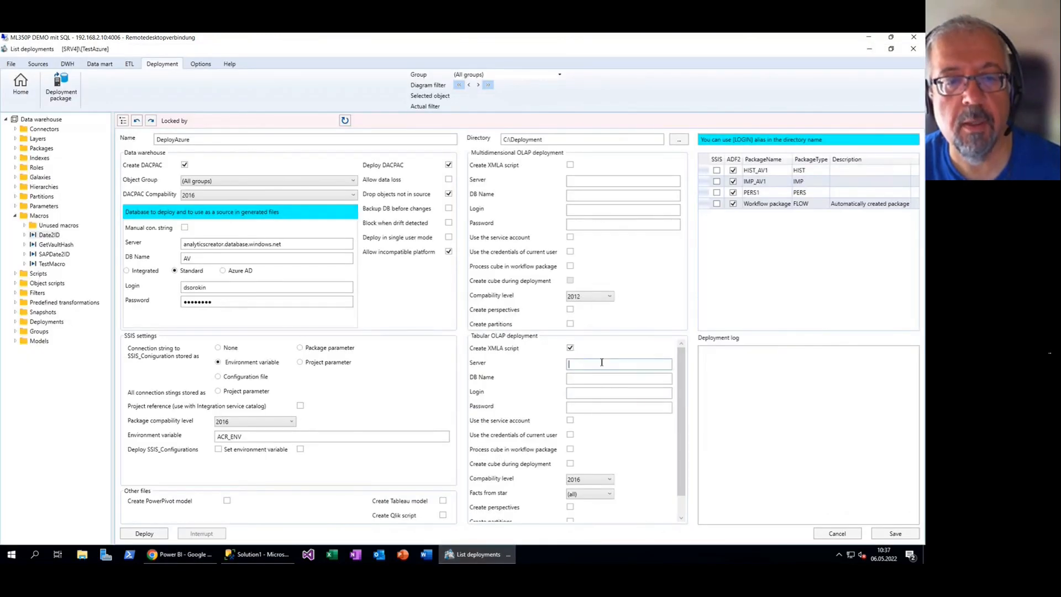
key("ctrl+v")
left_click(602, 380)
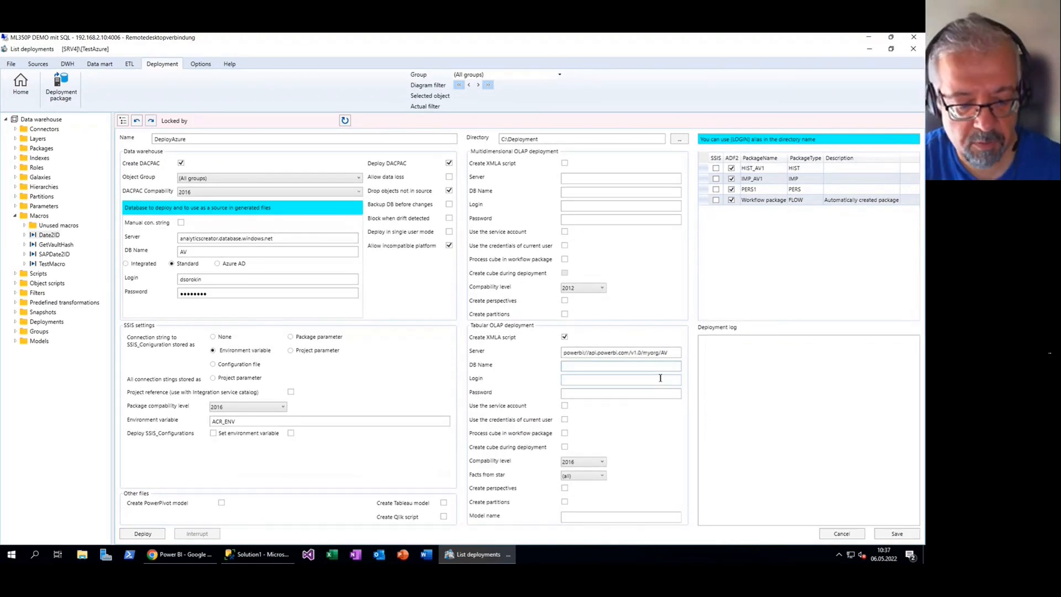
type("D")
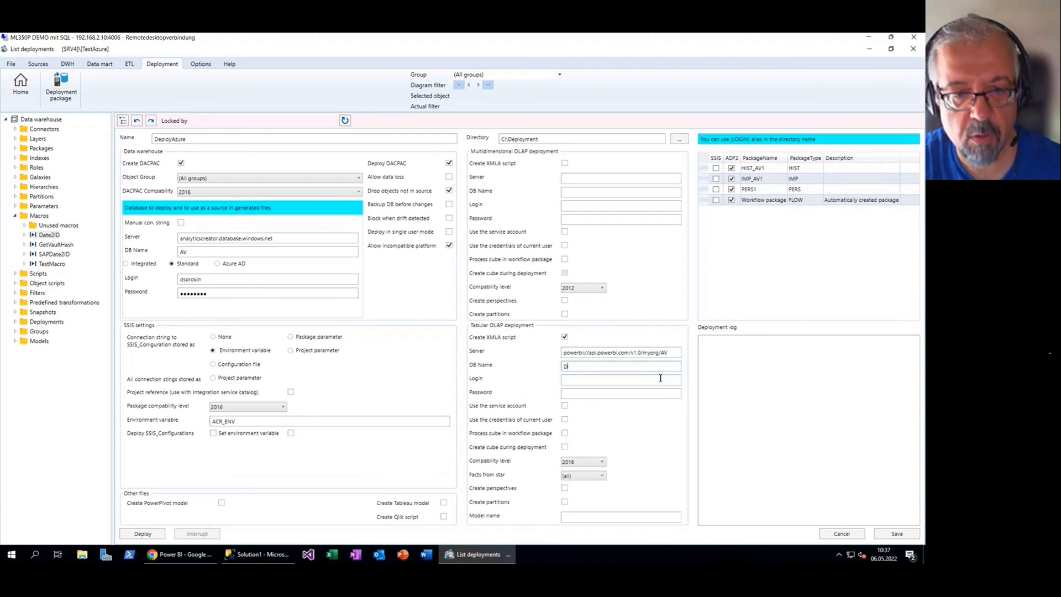
type("V")
key("BackSpace")
key("BackSpace")
type("AV")
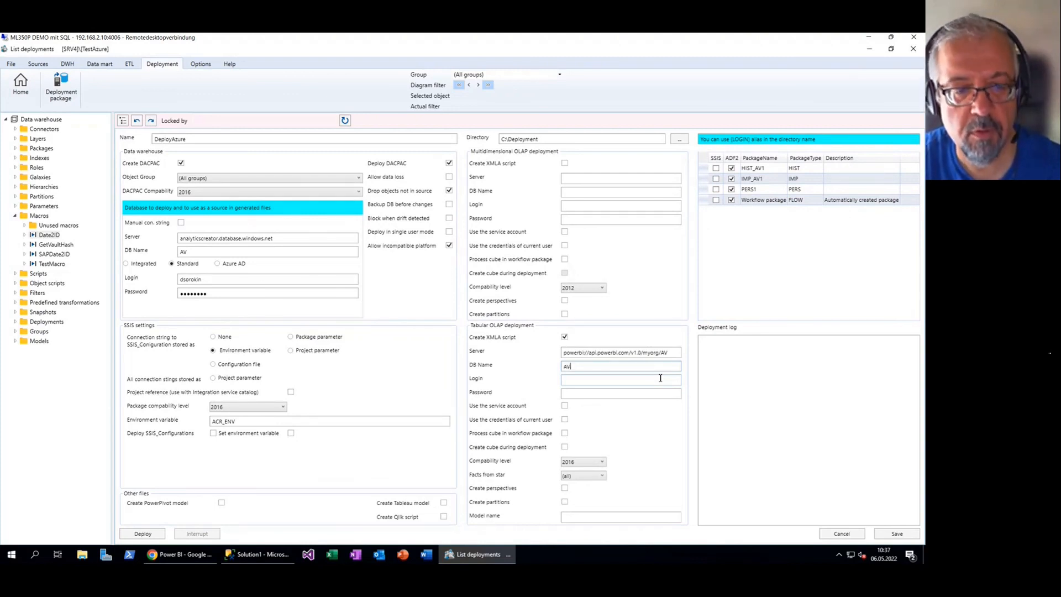
left_click(628, 380)
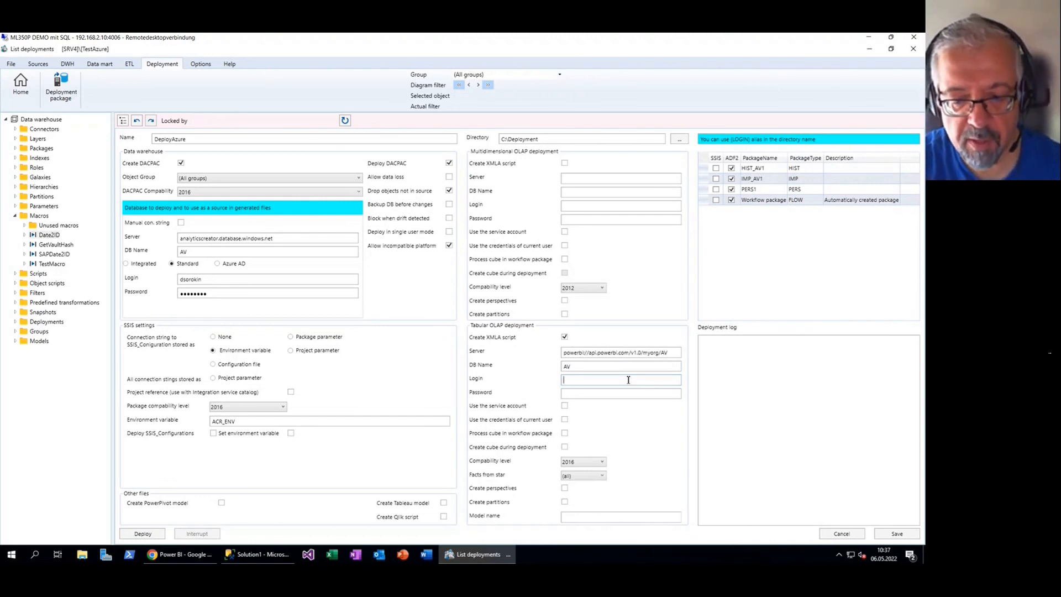
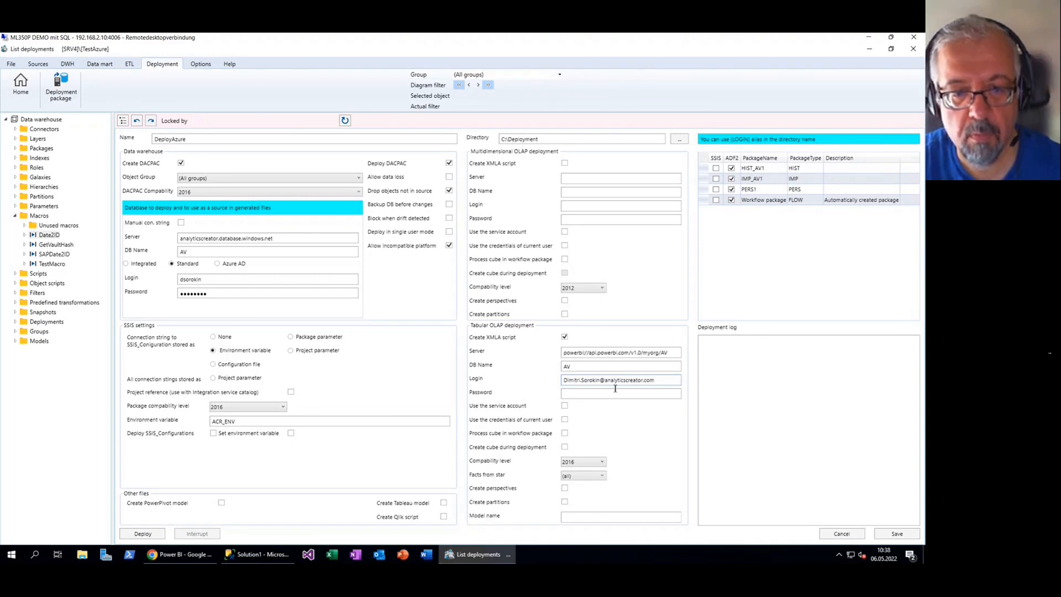
left_click(612, 393)
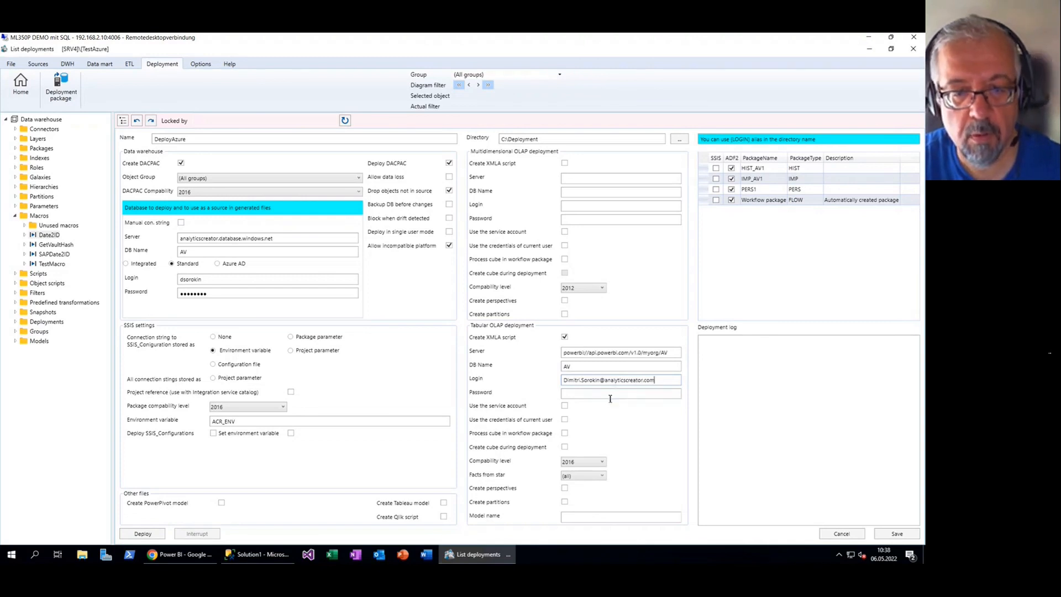
type("*********")
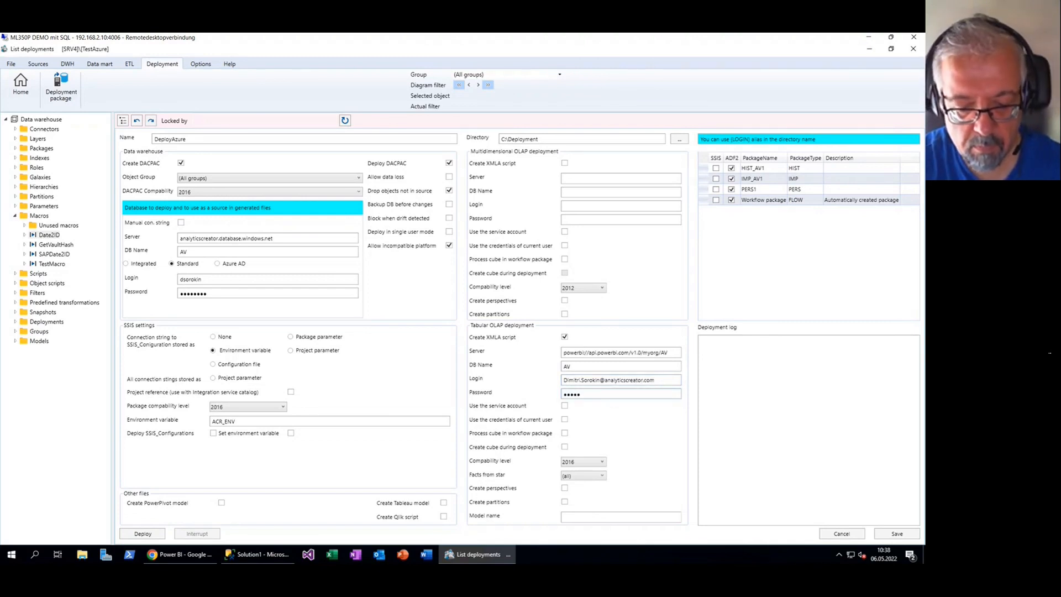
Choose PowerBI compatibility, enable Create cube and Deploy SSIS_Configurations, and save the package
left_click(601, 462)
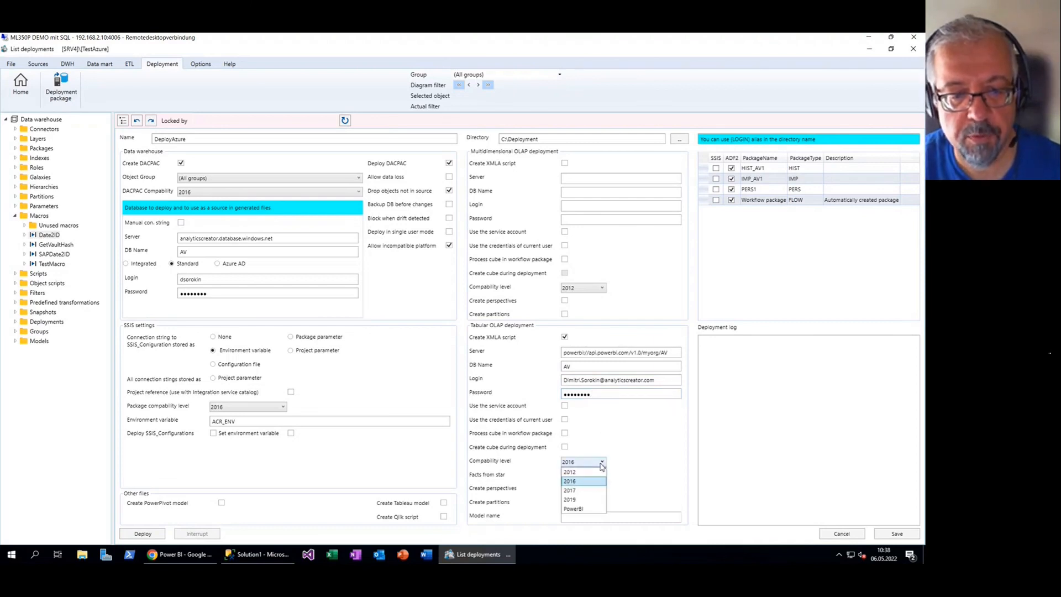
left_click(589, 508)
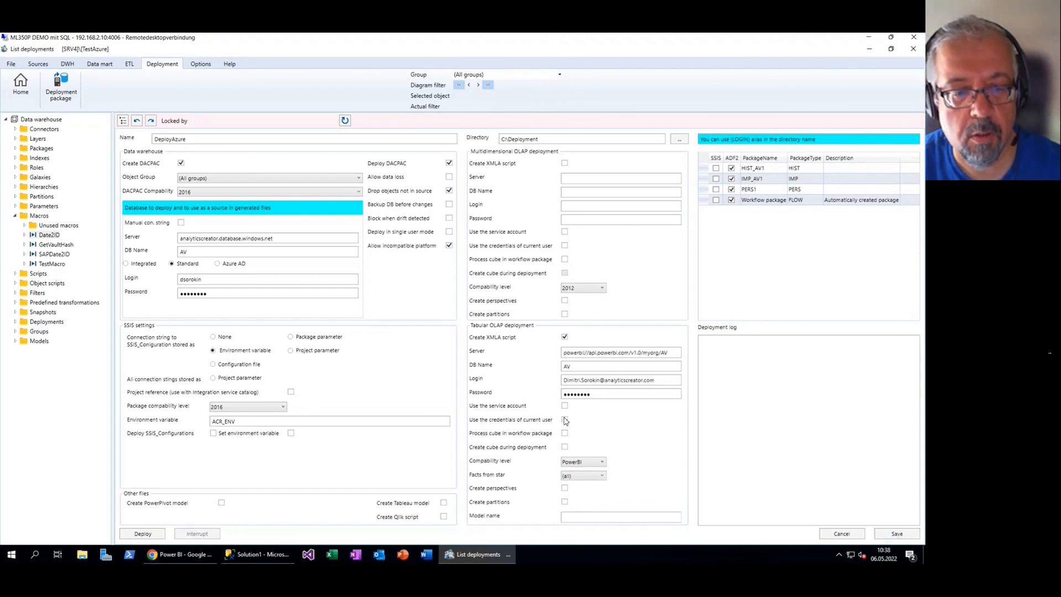
left_click(564, 446)
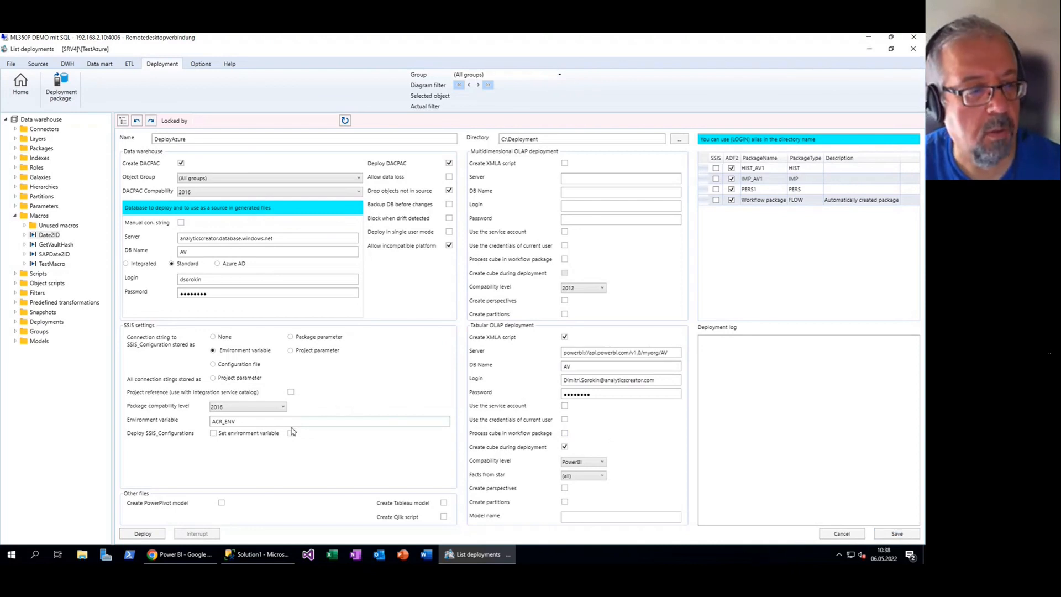
left_click(216, 435)
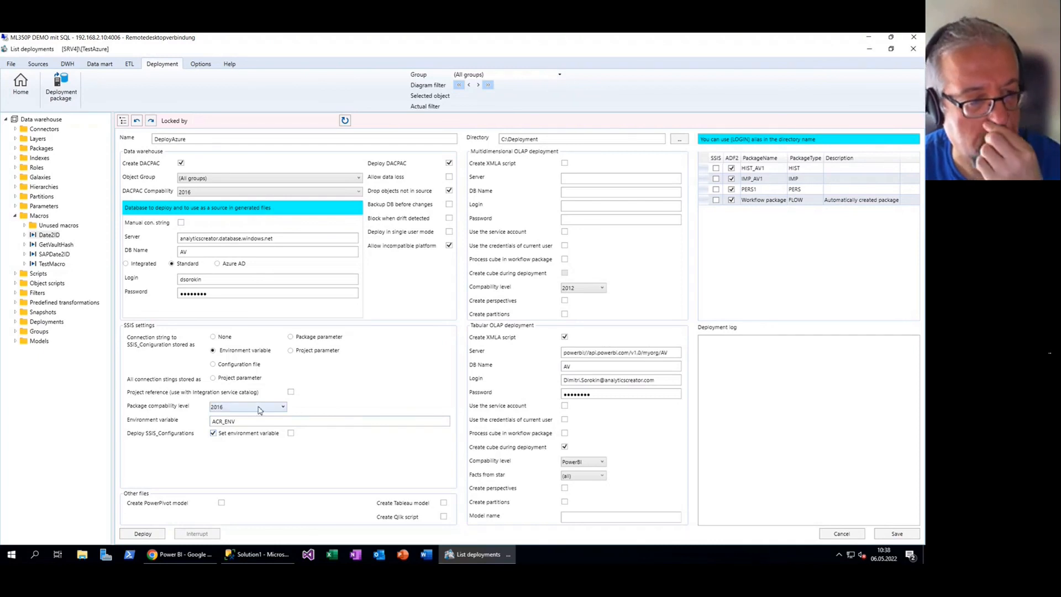
left_click(896, 534)
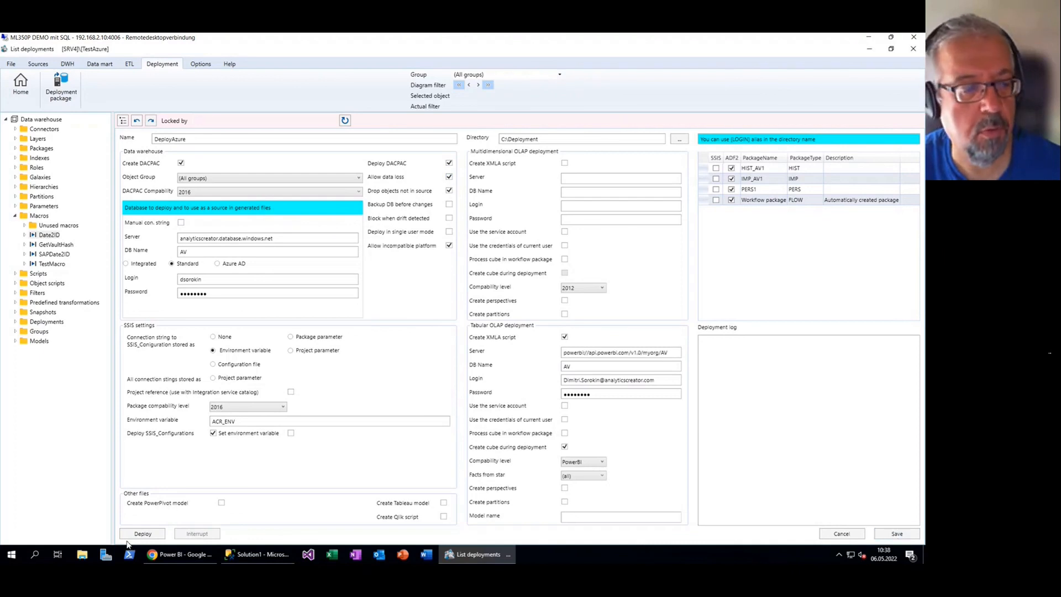
Deploy the DeployAzure package and follow the log as the DWH updates and the tabular database builds
left_click(141, 535)
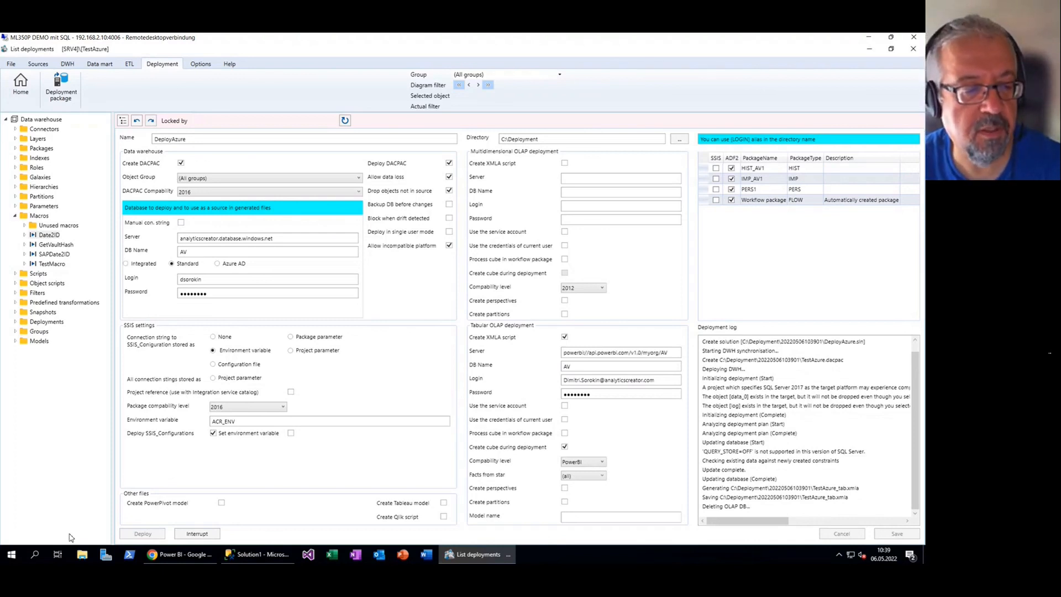
mouse_move(282, 556)
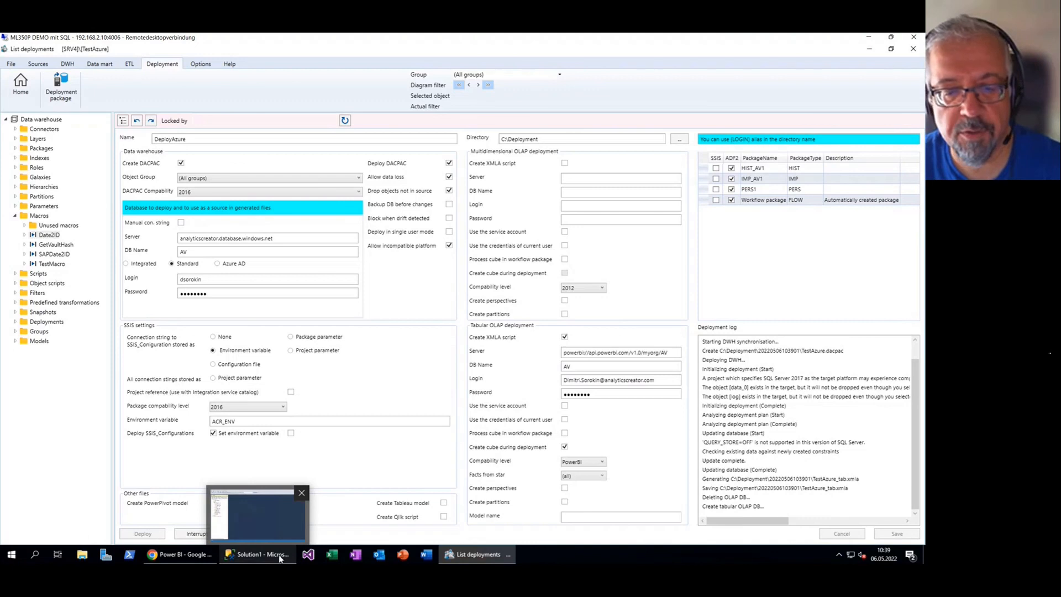
Refresh the AV database in SSMS and review its newly deployed tables and DWH/STAR views
left_click(279, 558)
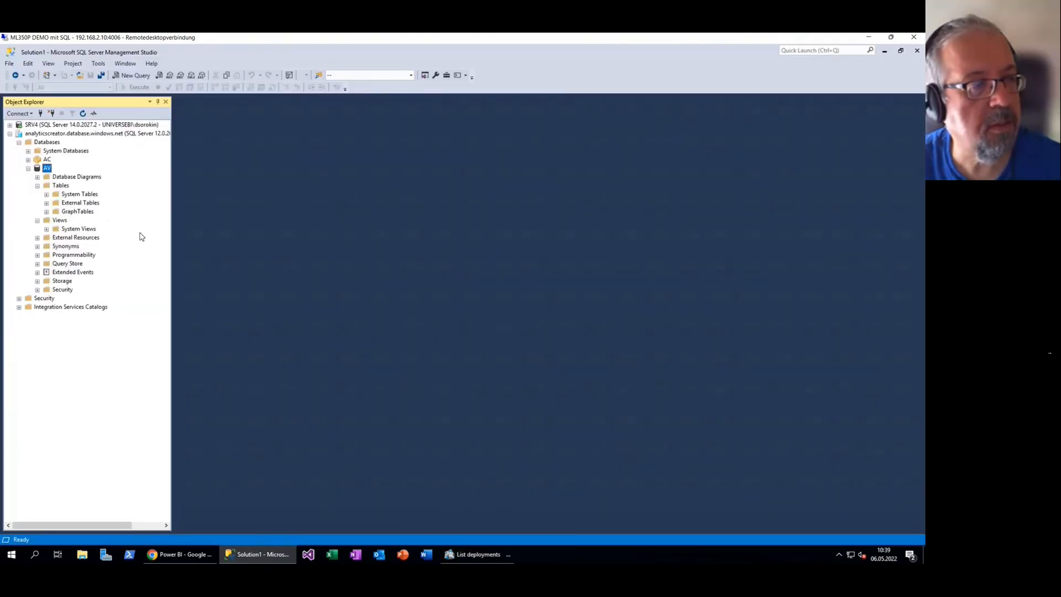
right_click(46, 169)
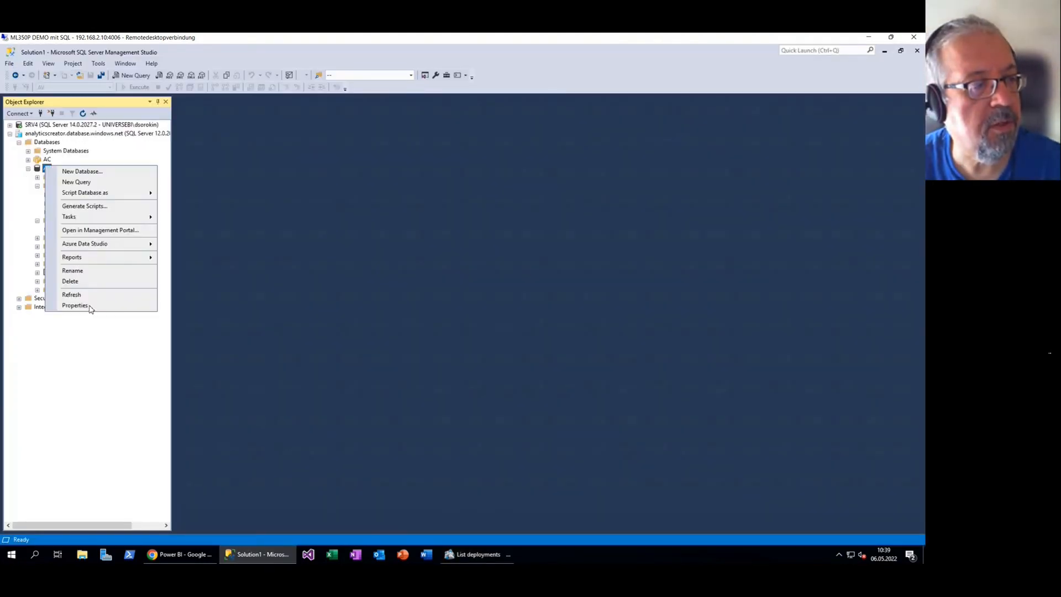
left_click(90, 298)
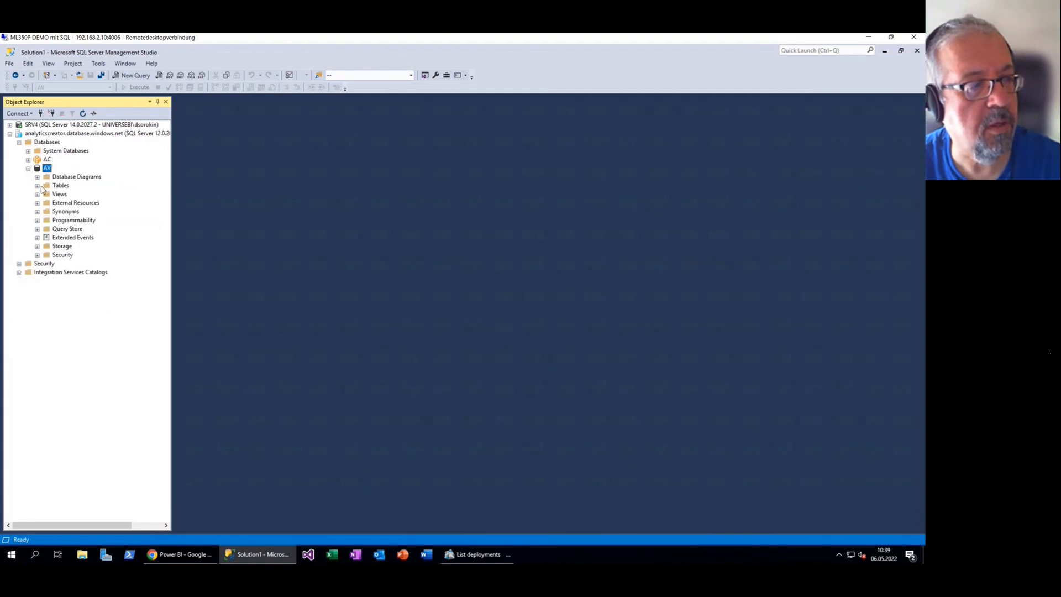
left_click(38, 187)
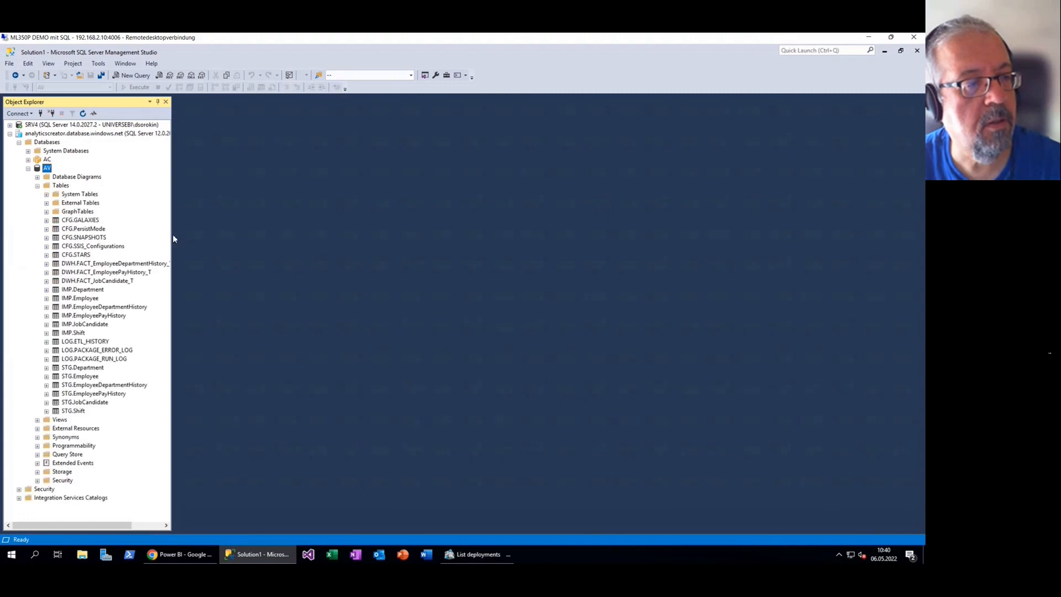
left_click_drag(172, 238, 221, 239)
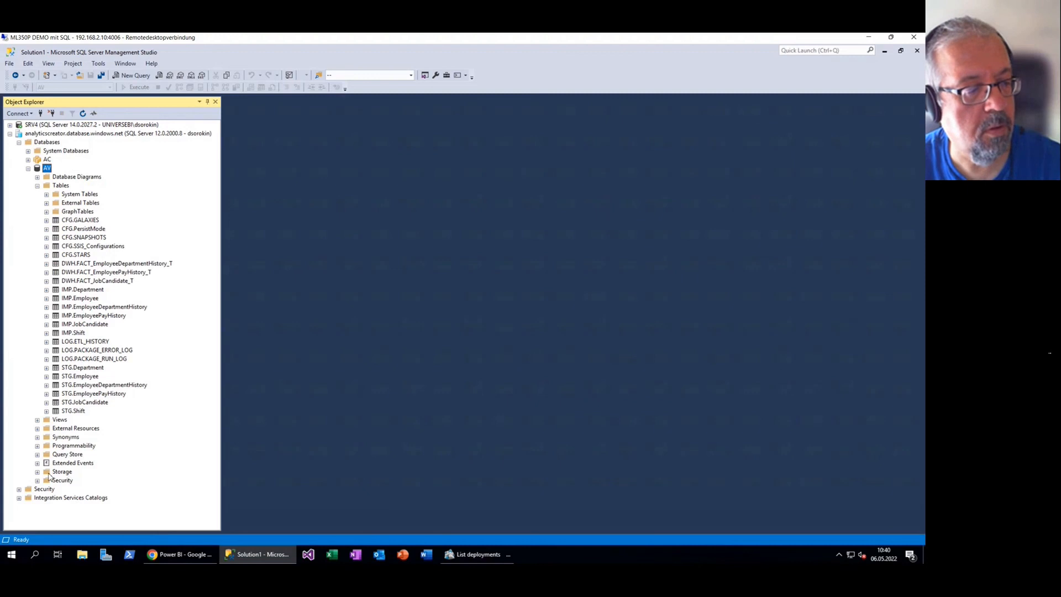
left_click(38, 420)
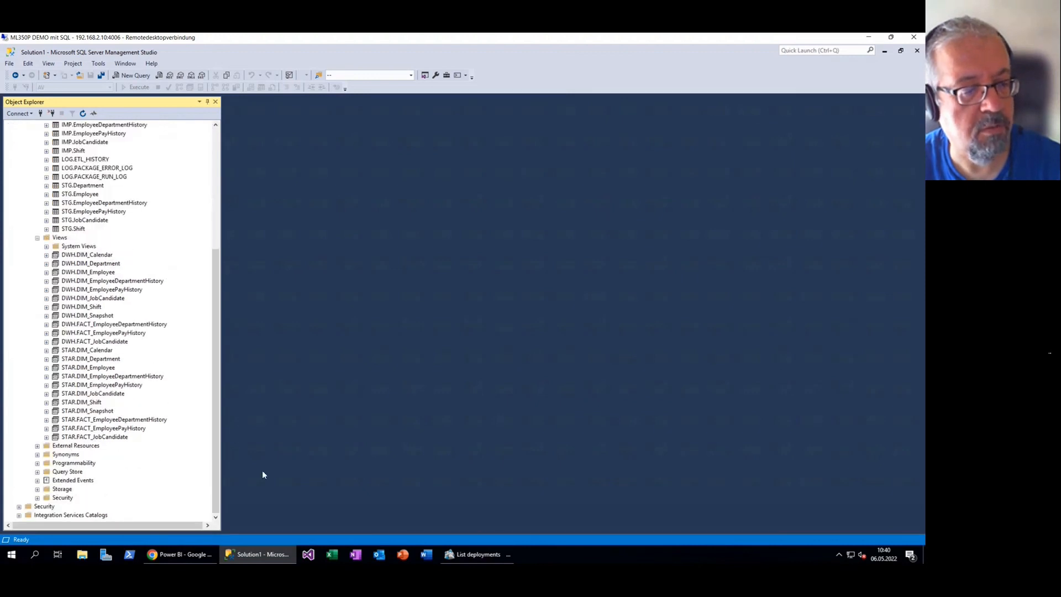
left_click(478, 554)
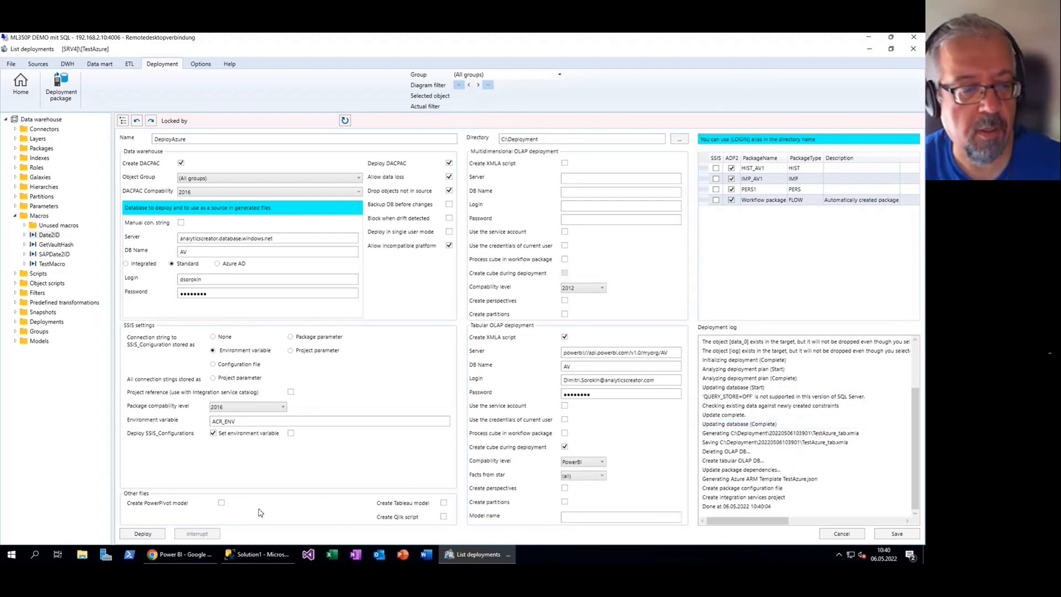
Reload the Power BI AV workspace to confirm the AV dataset, then go to Azure Data Factory
left_click(182, 554)
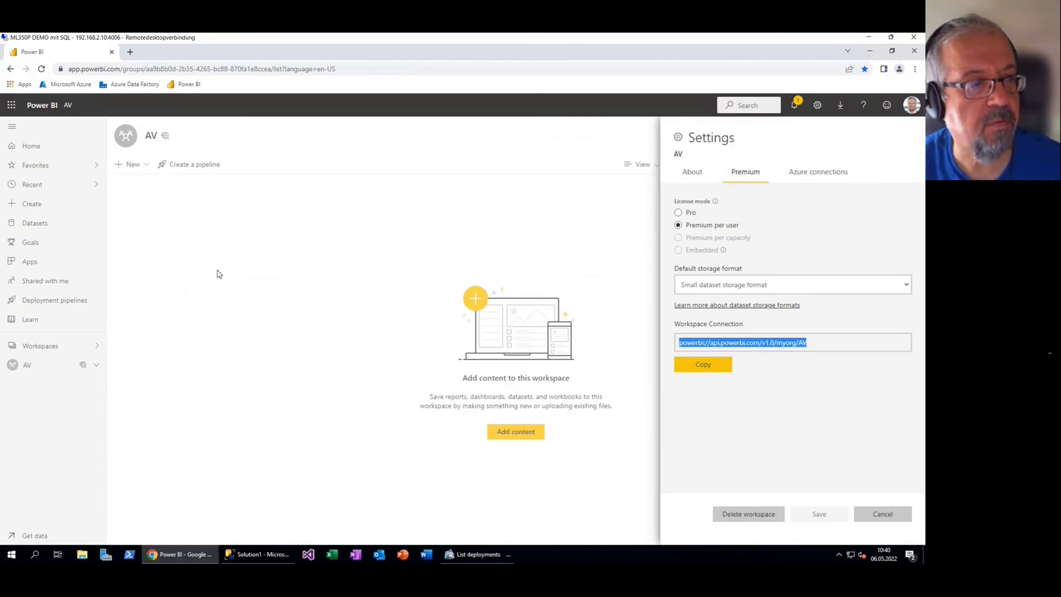
key("F5")
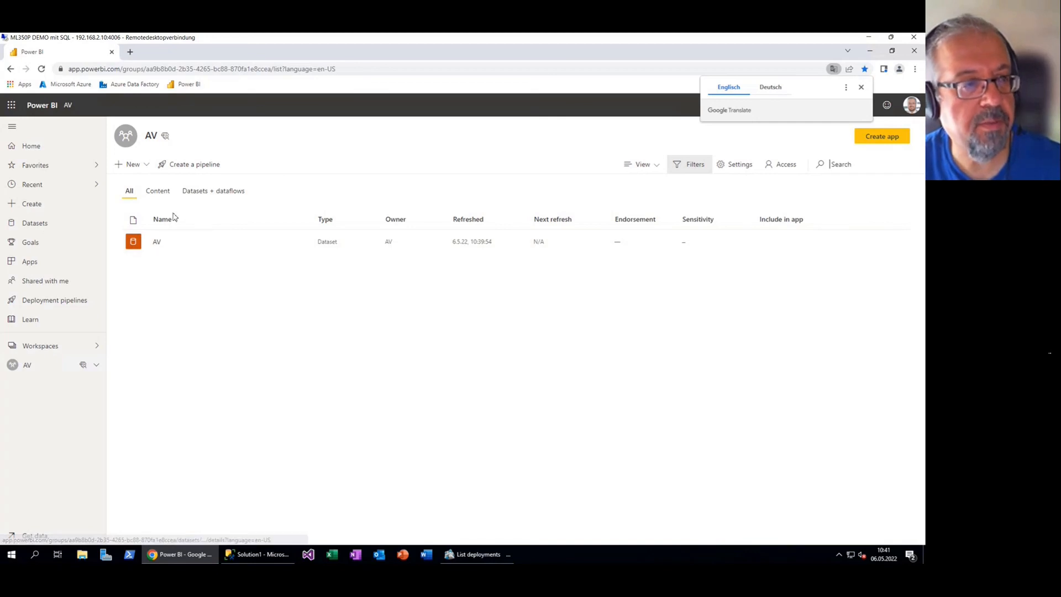
left_click(135, 84)
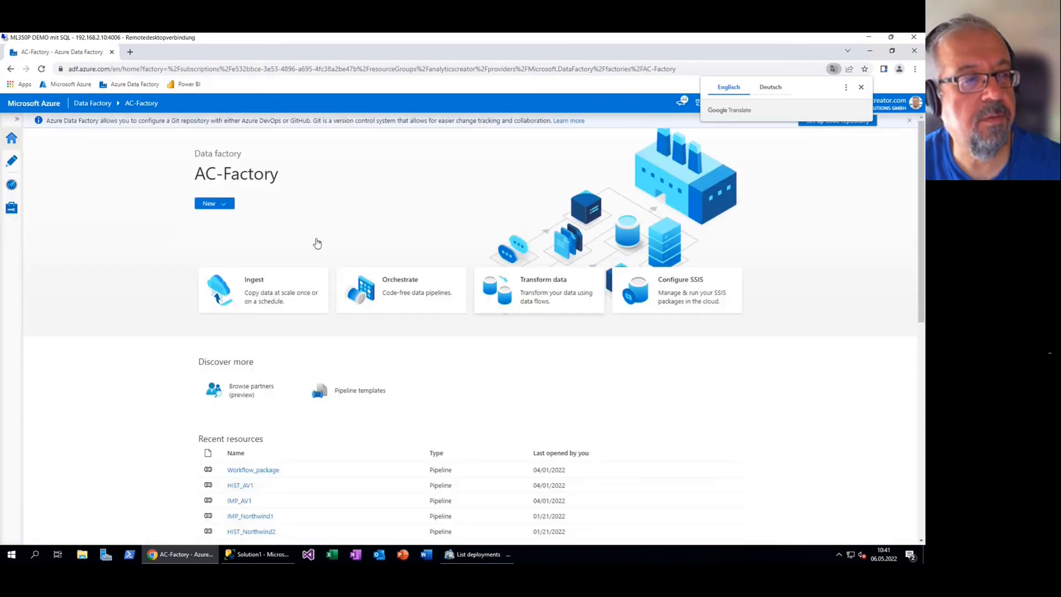
In AC-Factory's Manage hub, import the ARM template on the Azure portal
left_click_drag(196, 174, 283, 180)
left_click(69, 177)
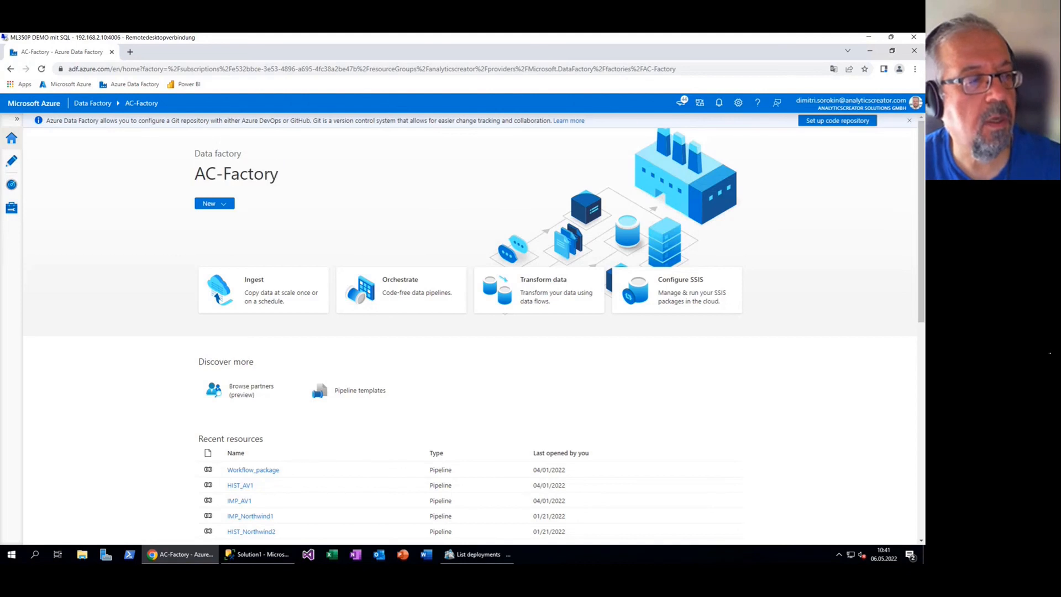
left_click(10, 213)
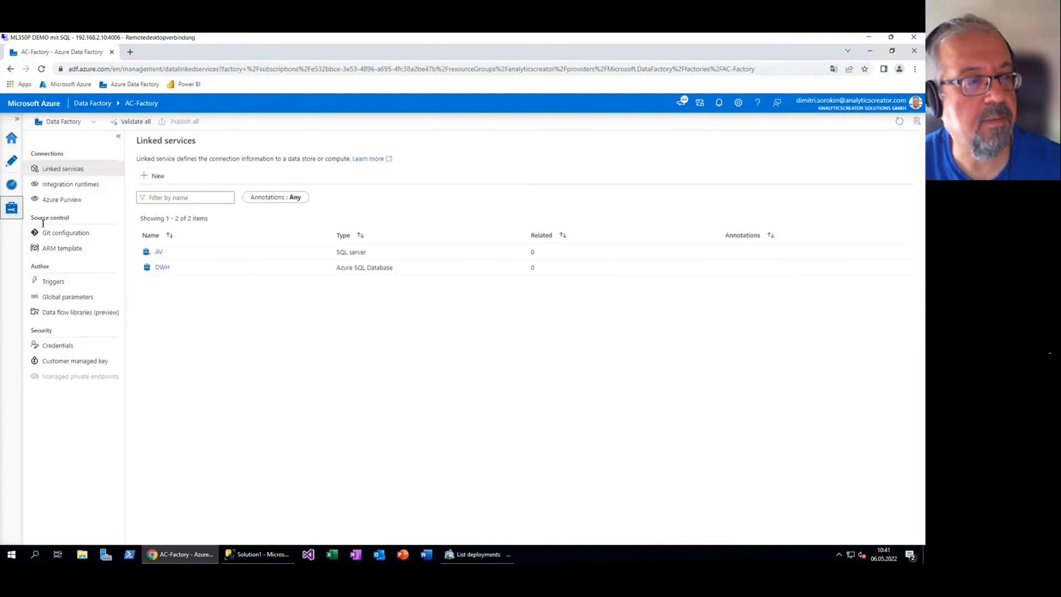
left_click(71, 187)
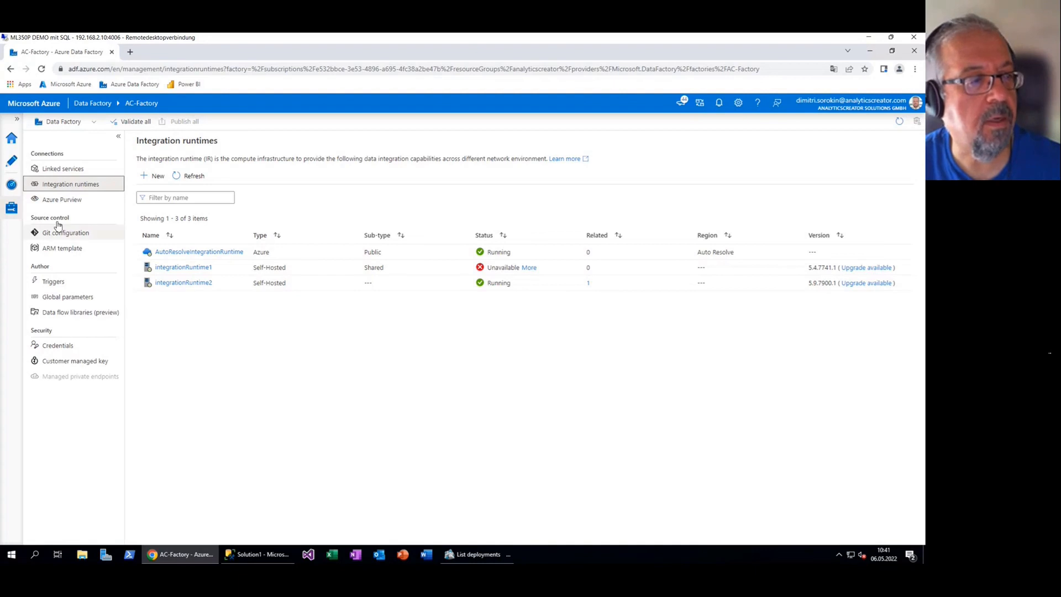
left_click(11, 161)
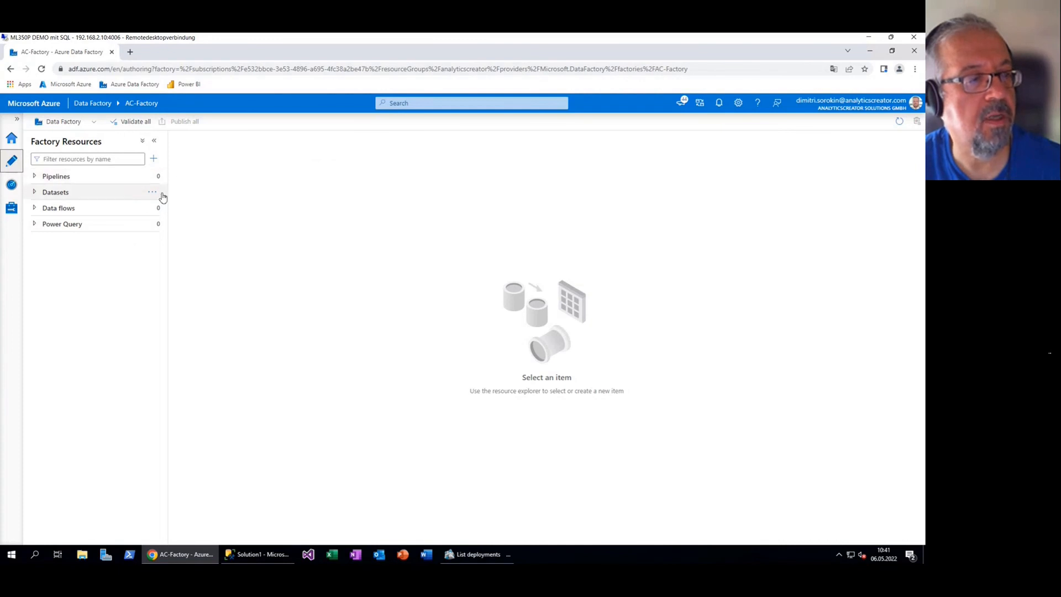
left_click(12, 208)
left_click(68, 252)
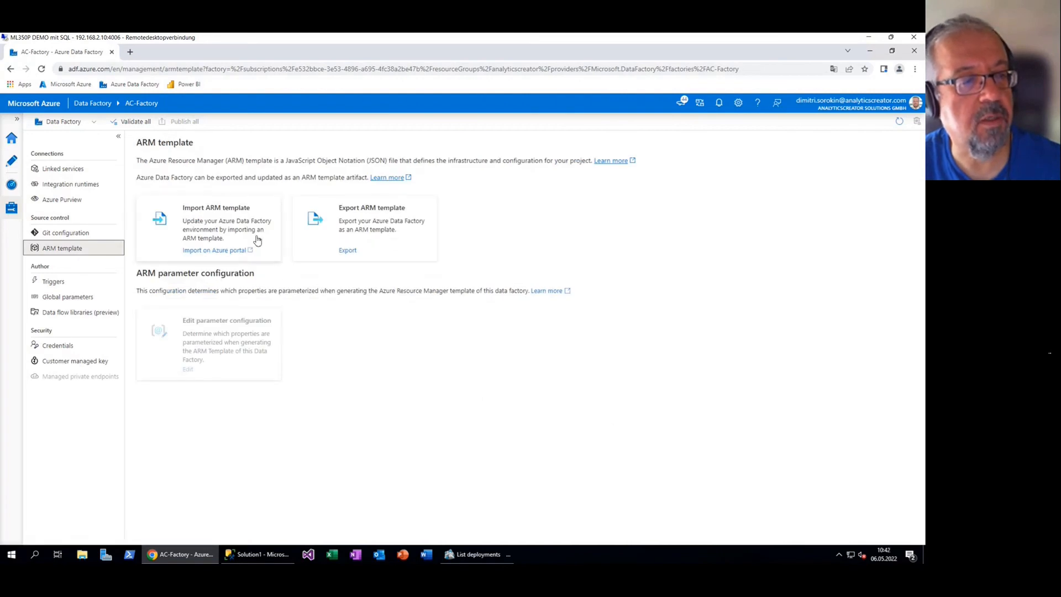
left_click(210, 250)
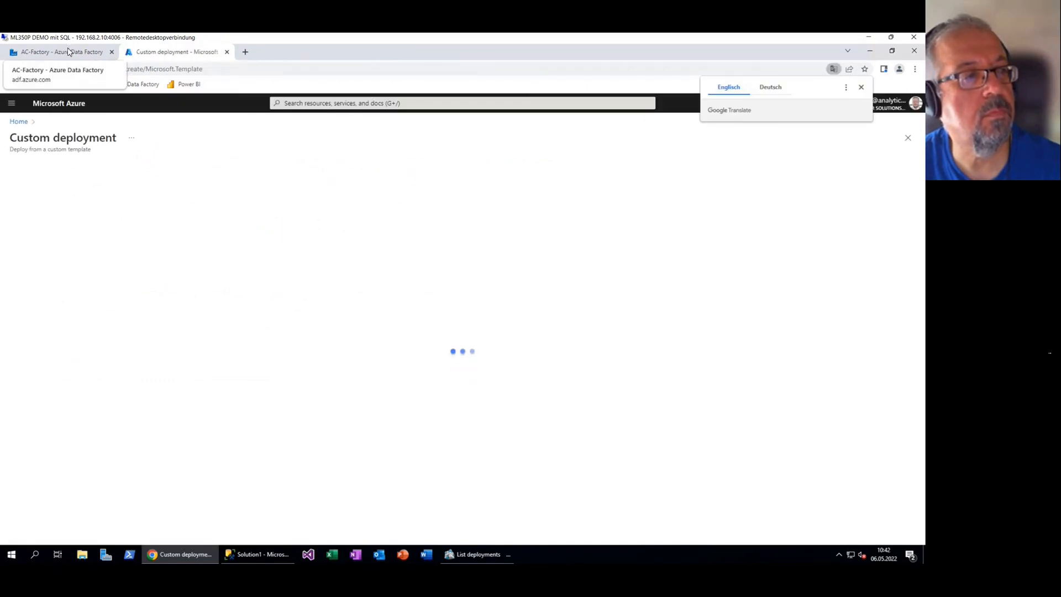
left_click(85, 224)
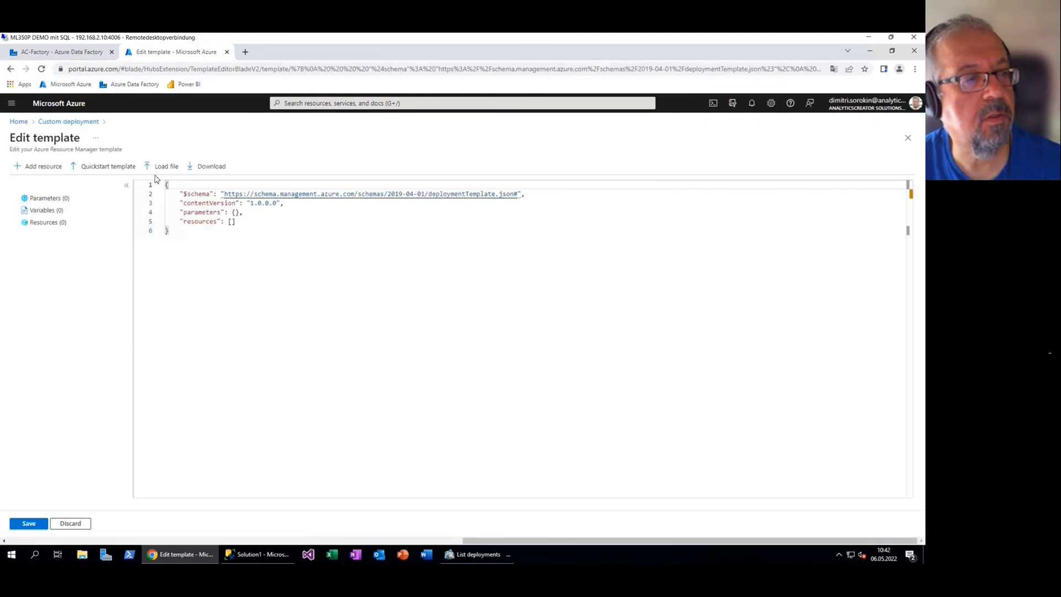
left_click(163, 166)
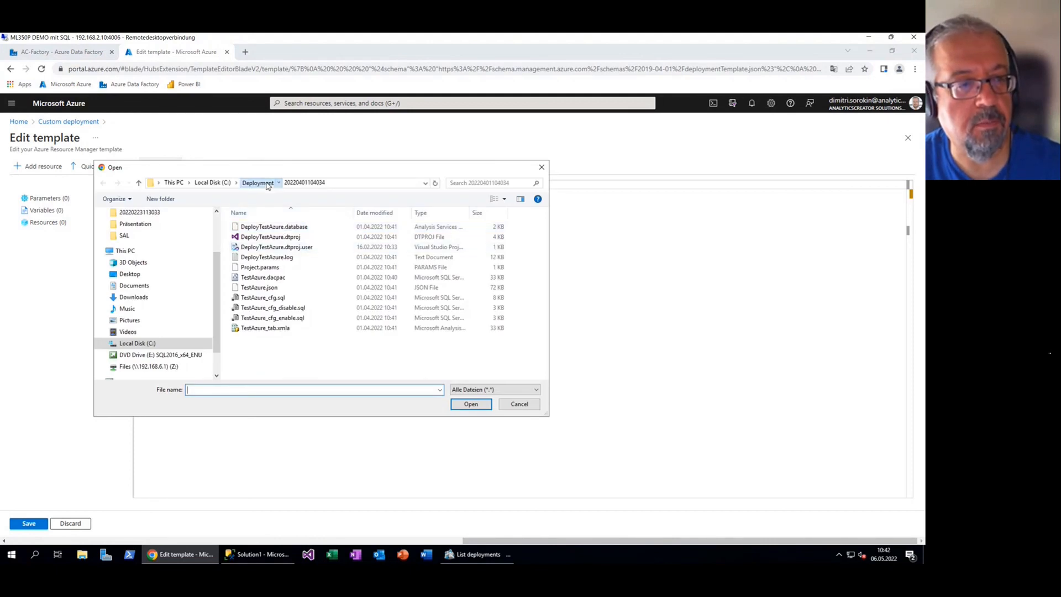
key("alt+Up")
left_click(308, 228)
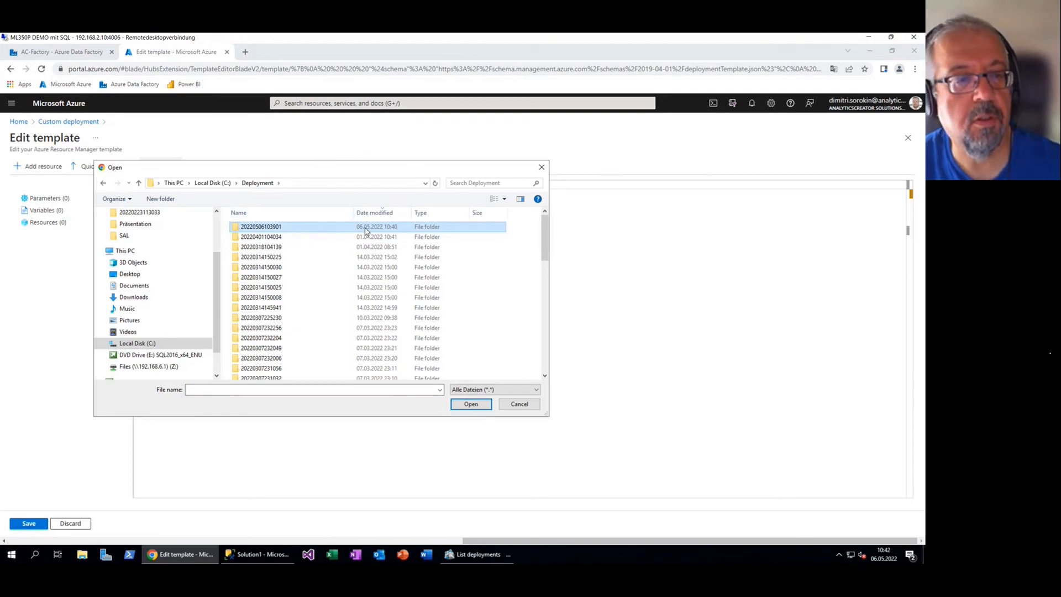
double_click(278, 228)
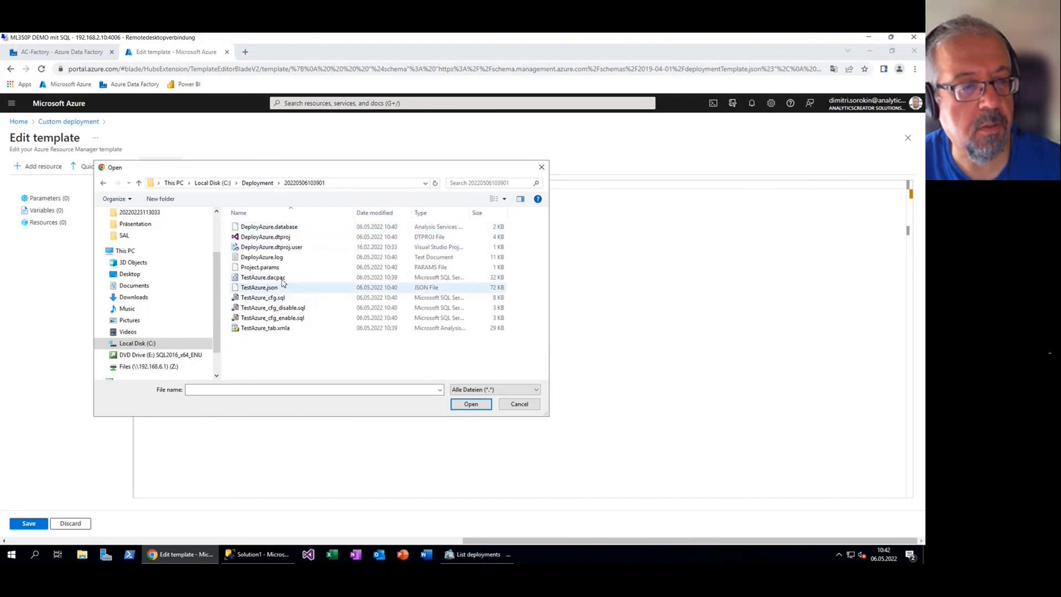
left_click(276, 330)
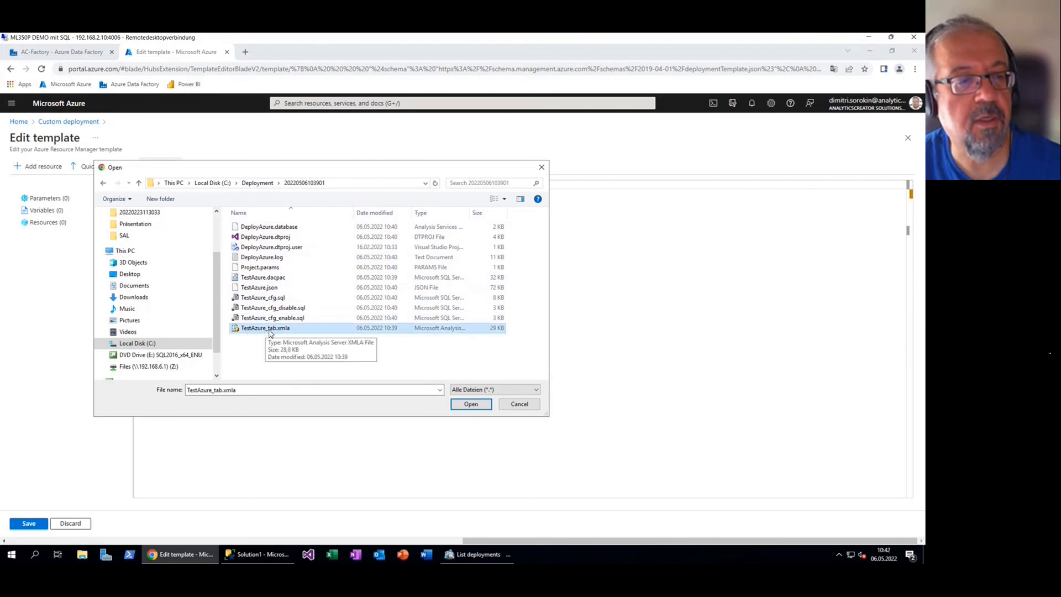
double_click(281, 329)
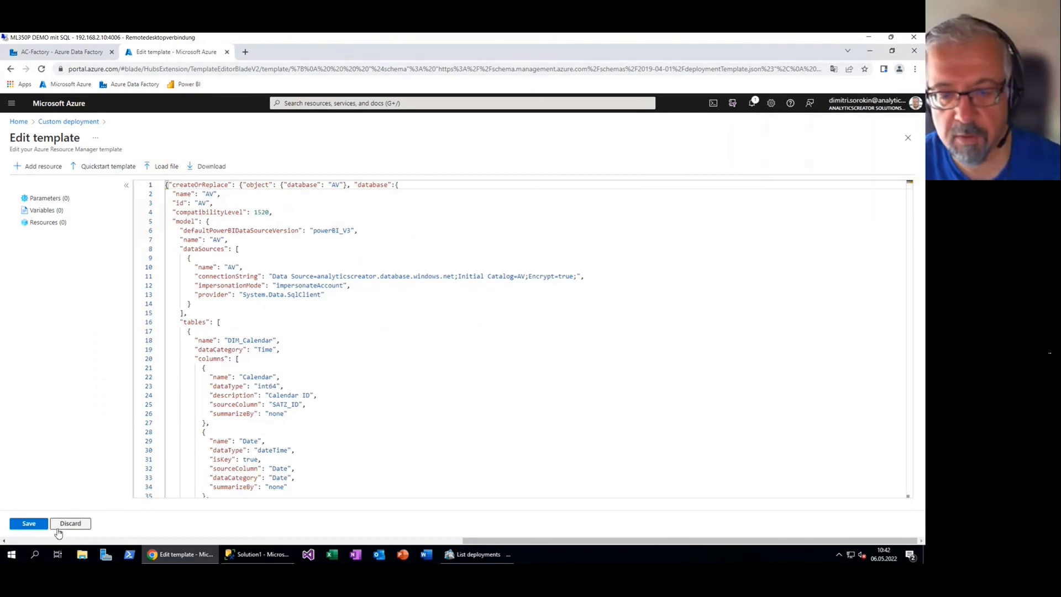
left_click(31, 523)
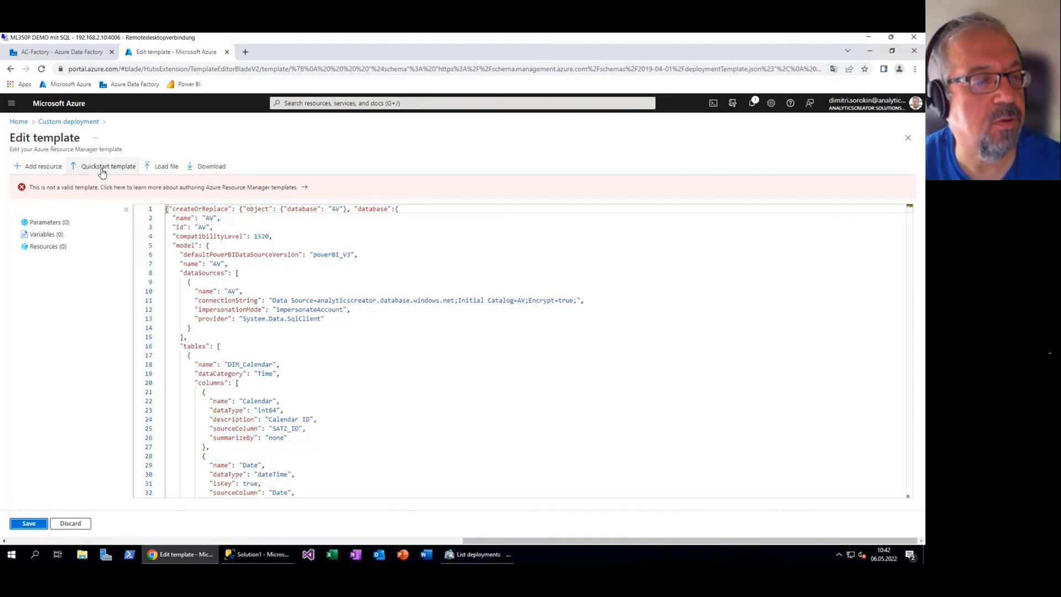
Replace the loaded file with TestAzure.json as the deployment template
left_click(163, 167)
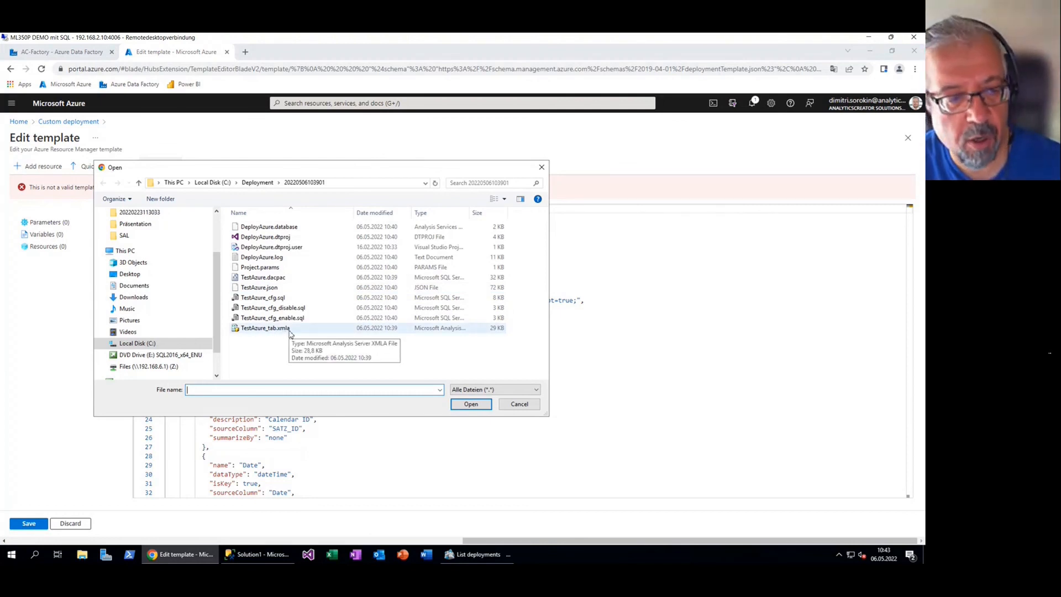
left_click(271, 289)
double_click(272, 293)
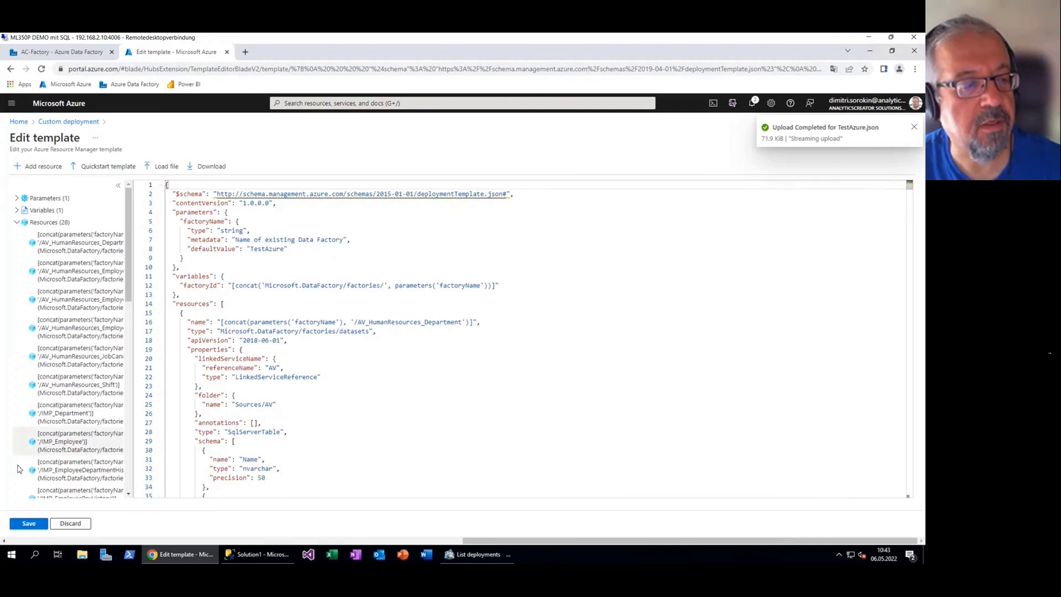
Save the ADF template and target the analyticscreator resource group for the deployment
left_click(29, 523)
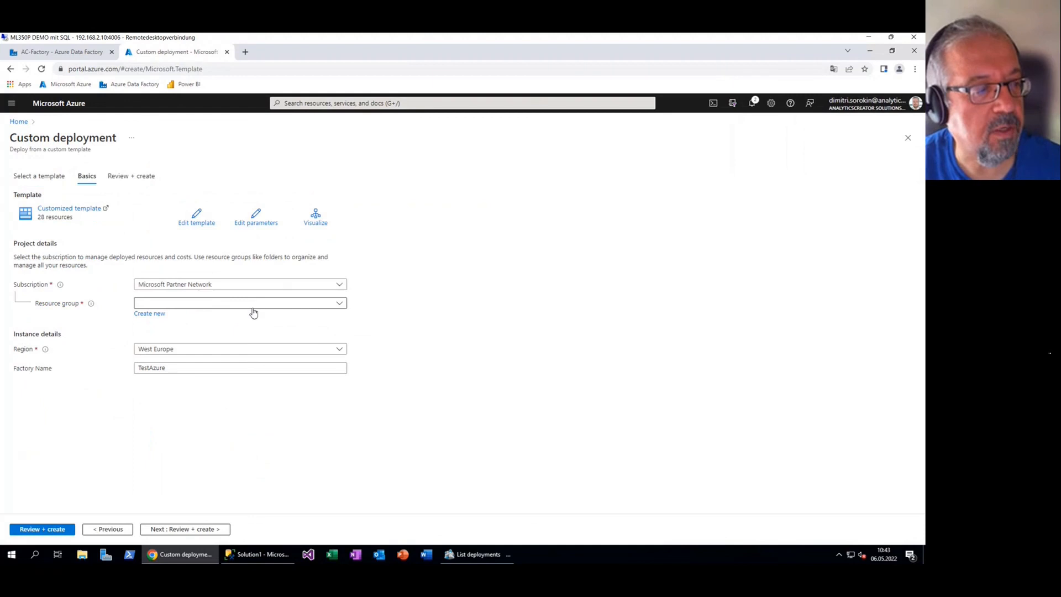
left_click(336, 304)
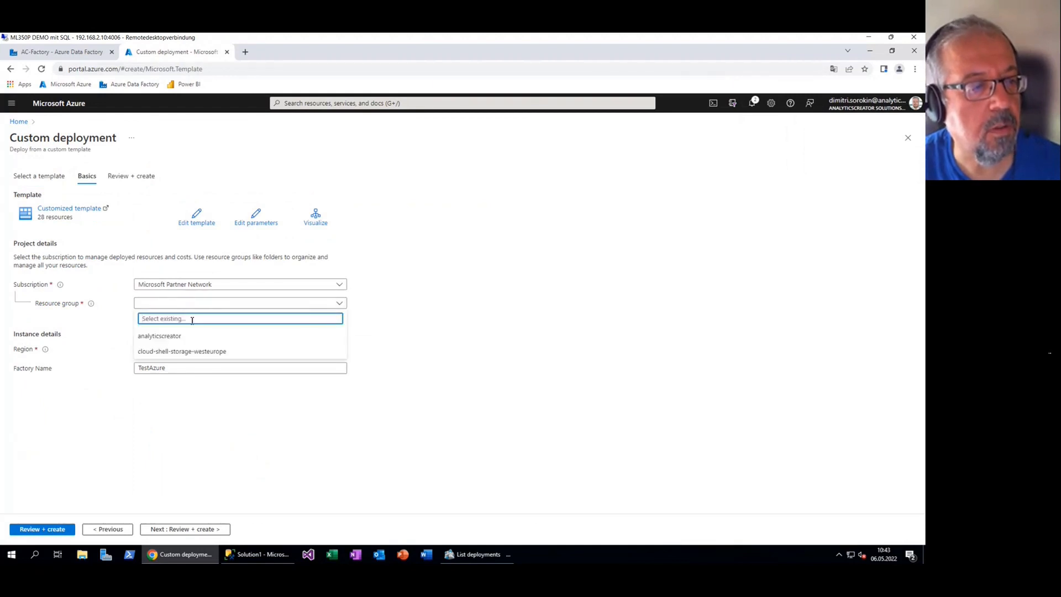
left_click(168, 336)
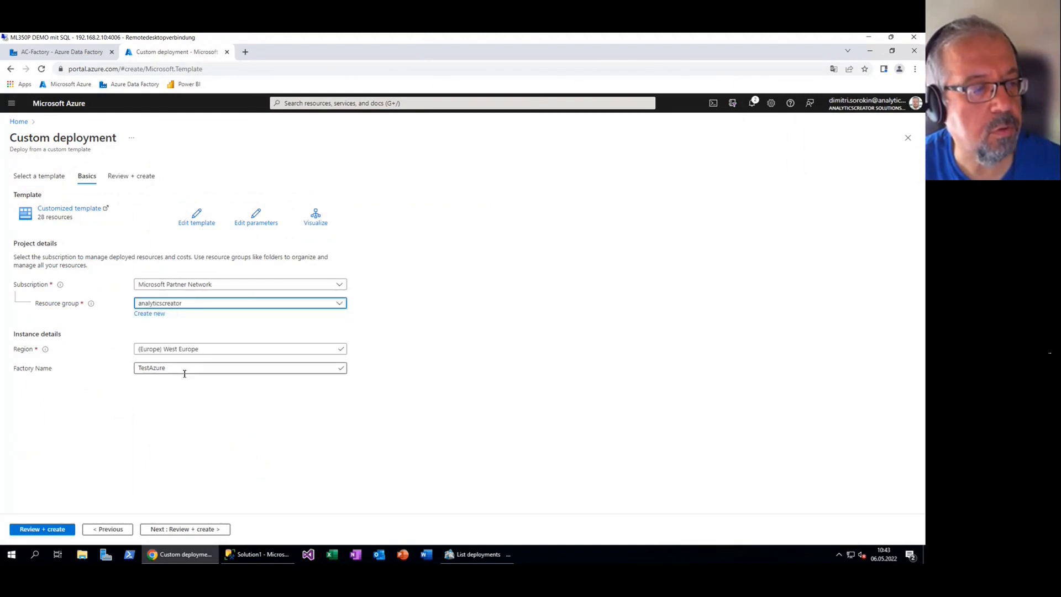
Change the factory name from TestAzure to AC-Factory and start the Review + create validation
left_click(331, 369)
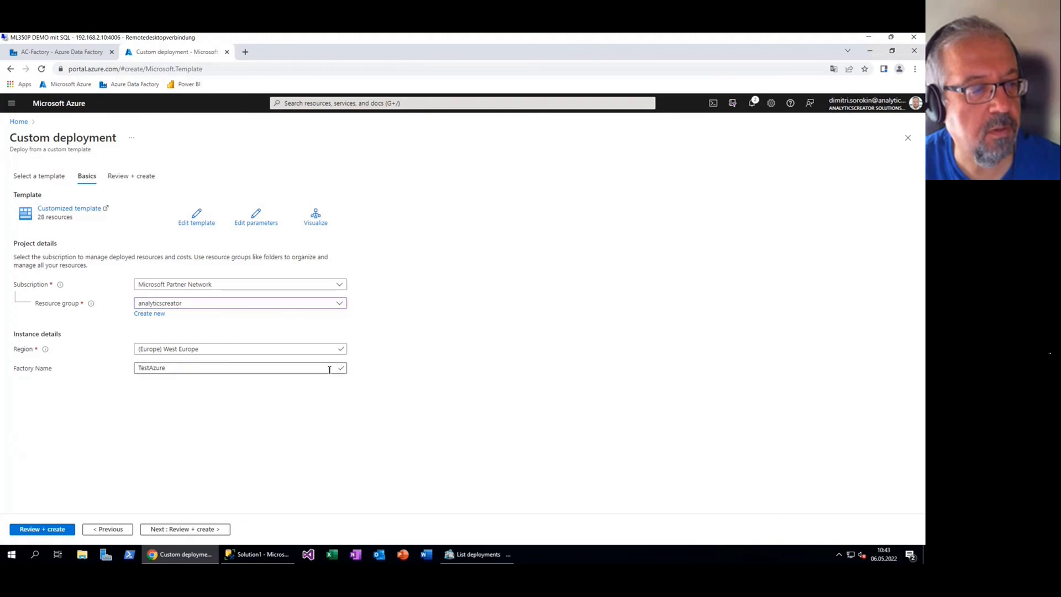
left_click_drag(226, 370, 152, 381)
key("BackSpace")
left_click(340, 369)
left_click(146, 373)
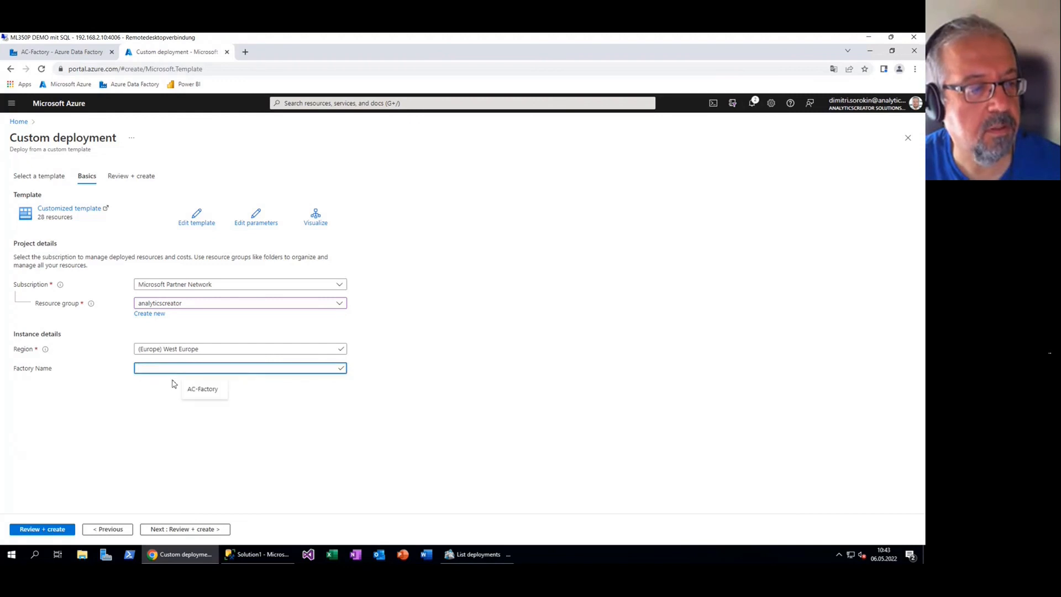
left_click(205, 393)
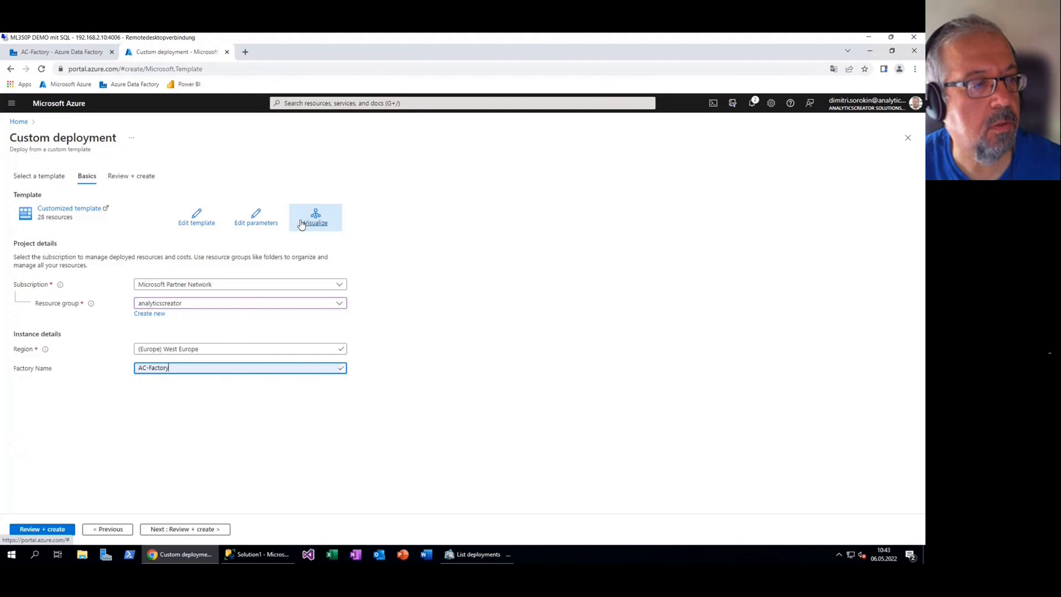
left_click(43, 530)
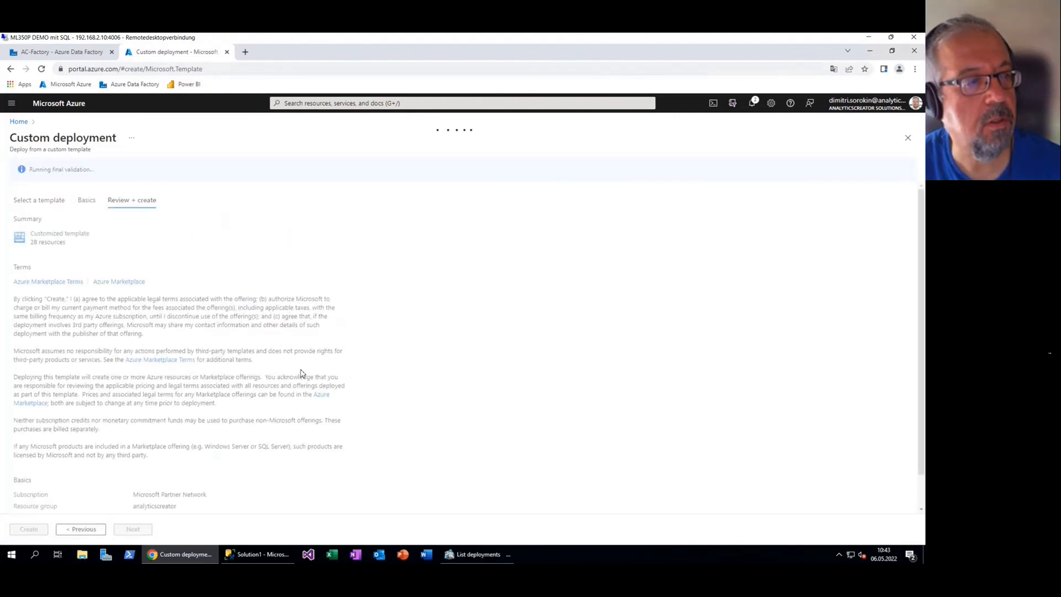
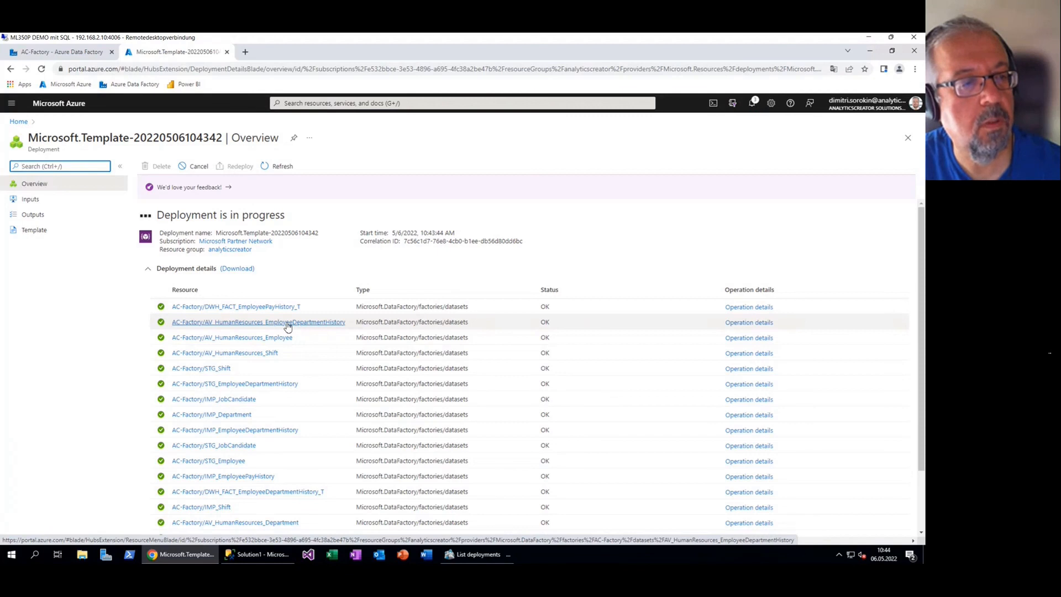
Refresh until the AC-Factory template deployment completes, then open AC-Factory in Data Factory
left_click(285, 169)
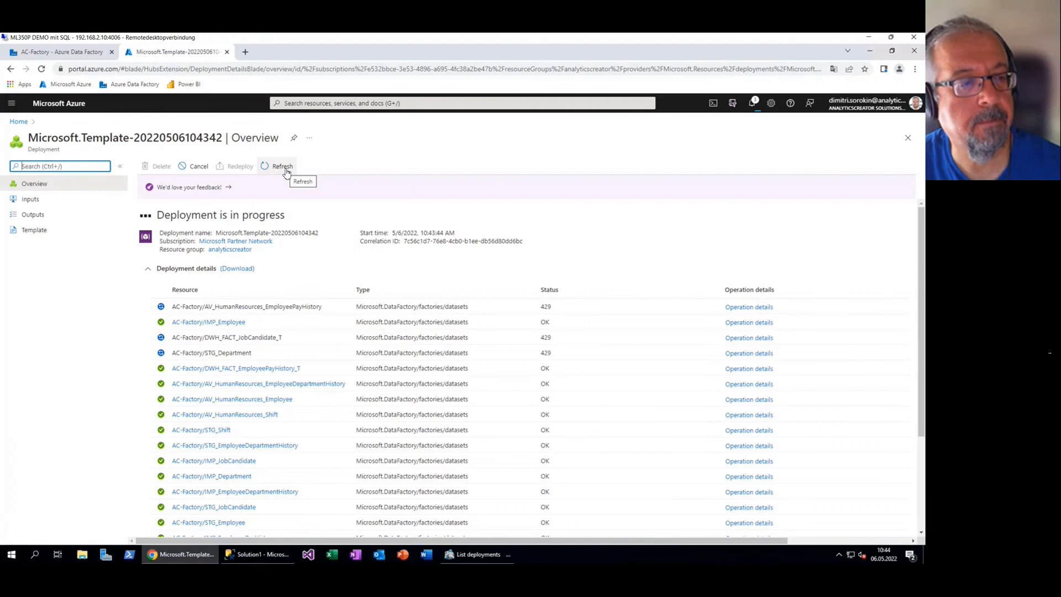
left_click(282, 168)
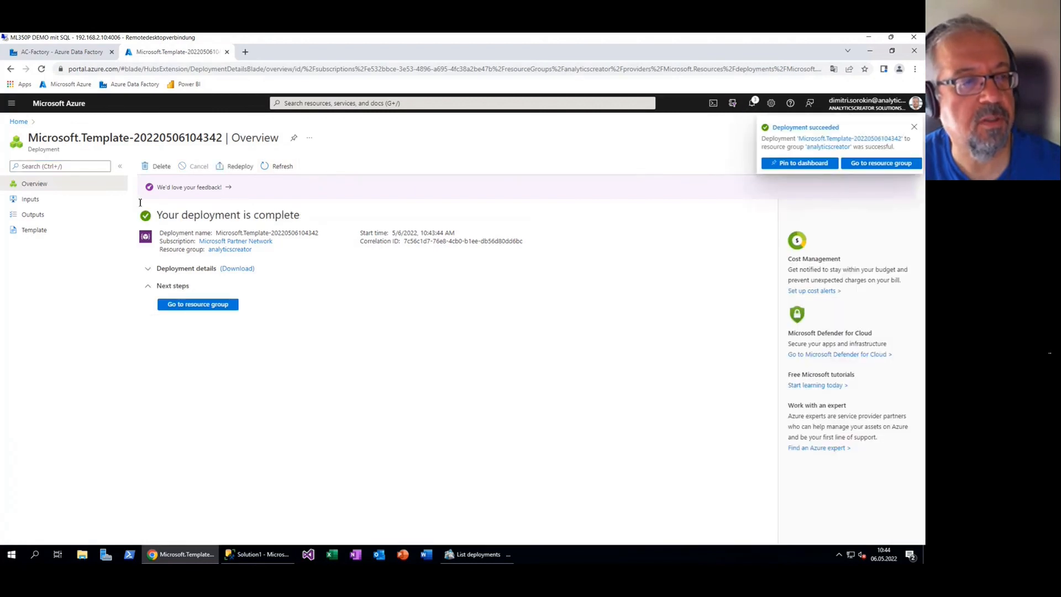
left_click(135, 85)
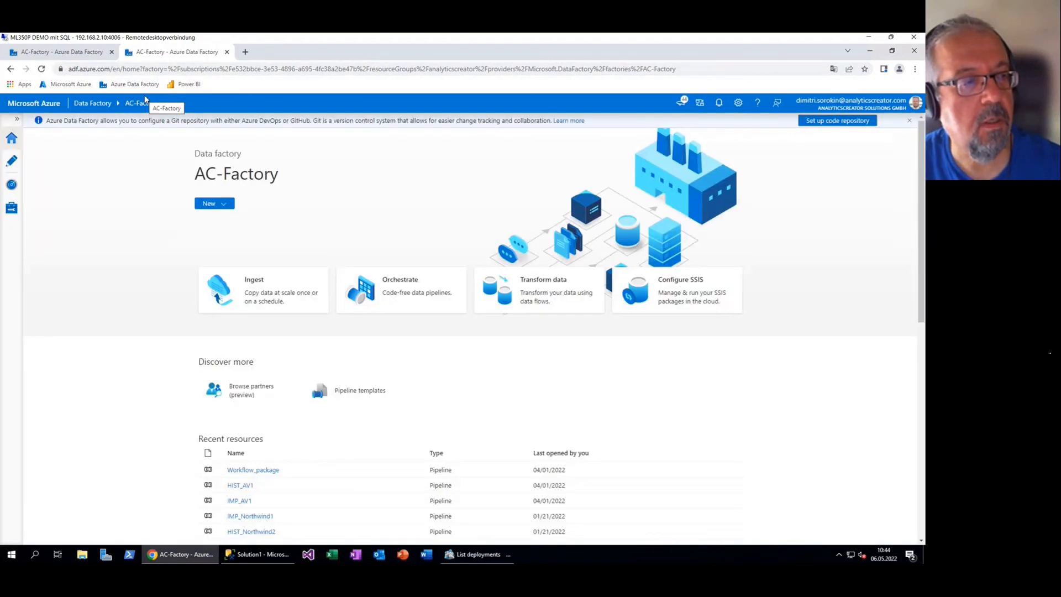
Edit the AV linked service to use integrationRuntime2 with saved credentials, and test its connection
left_click(12, 208)
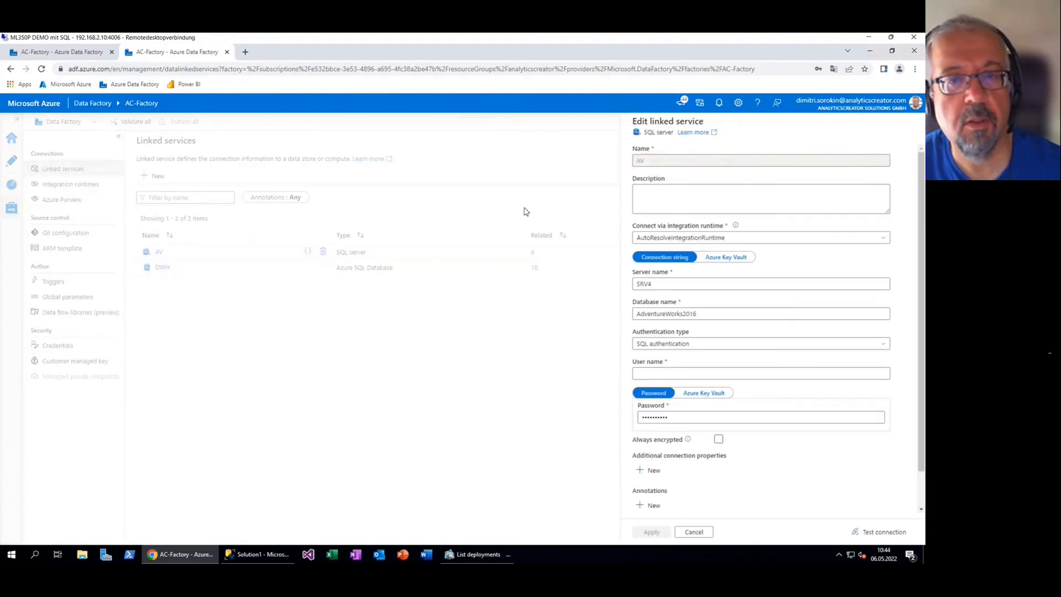
left_click(689, 238)
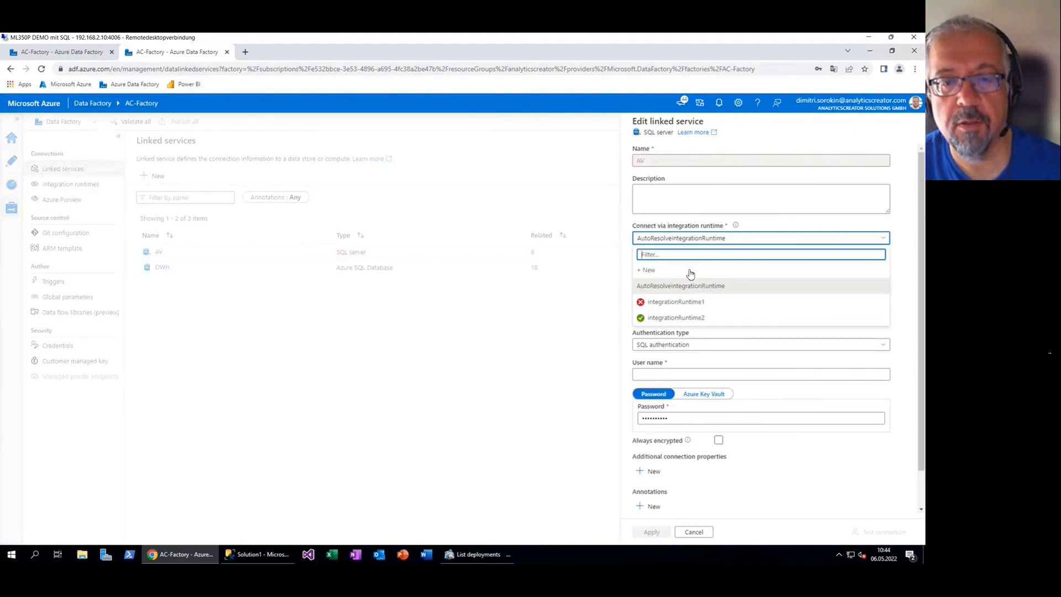
left_click(677, 316)
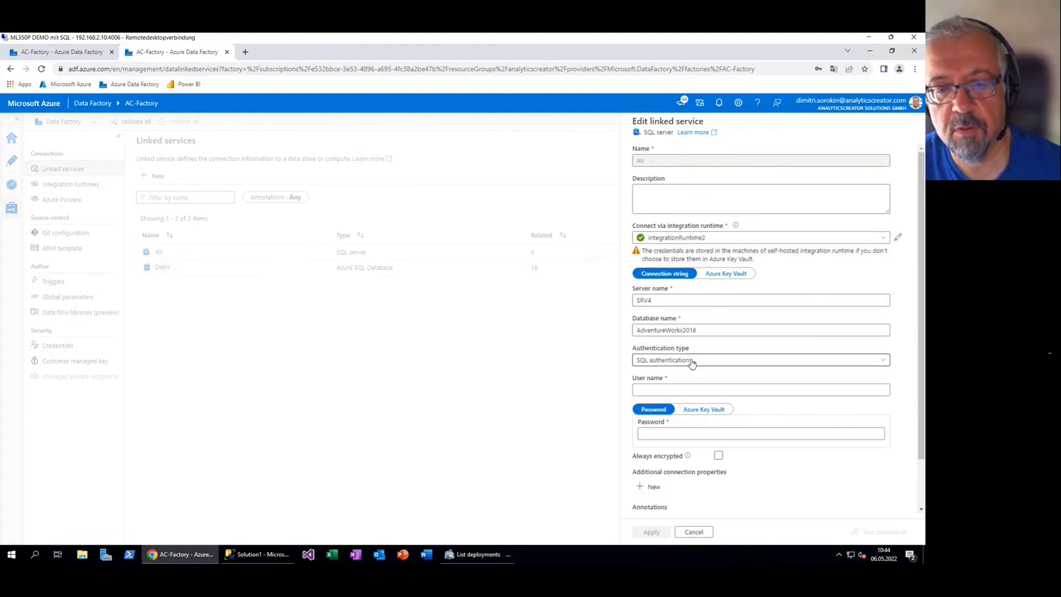
left_click(693, 387)
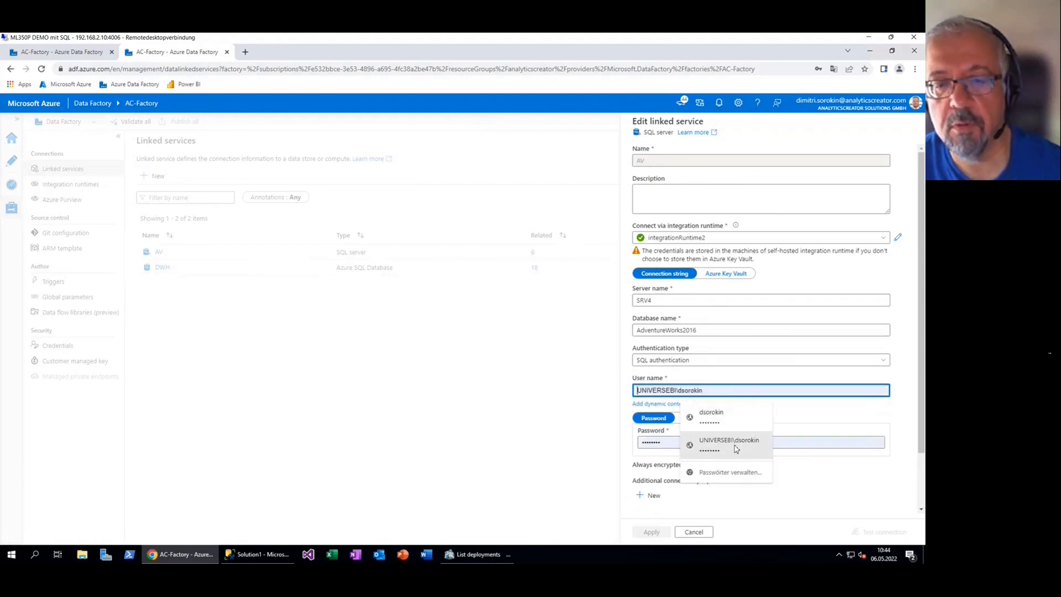
left_click(752, 447)
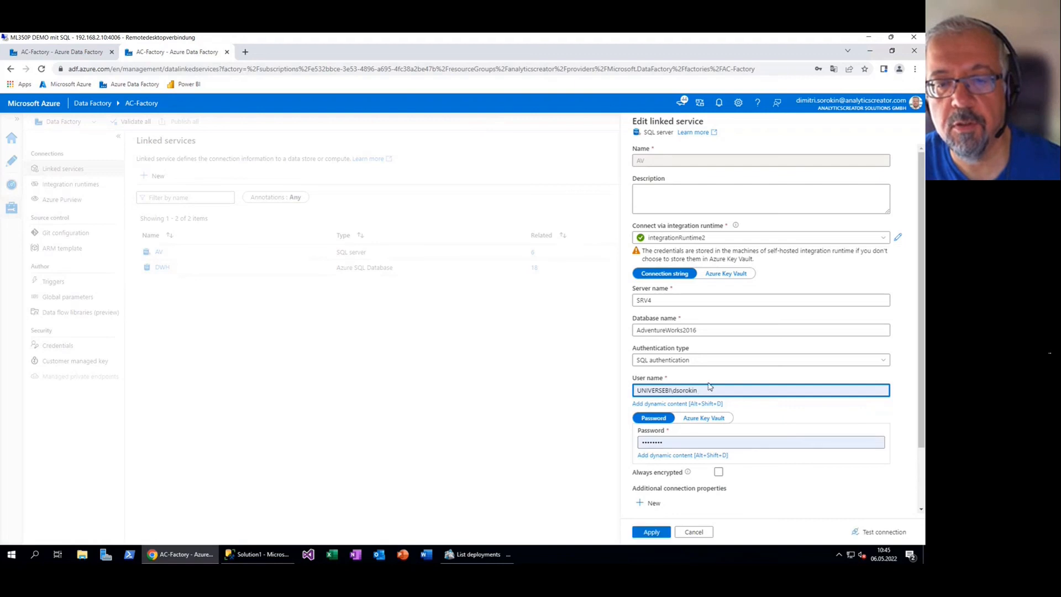
left_click(875, 532)
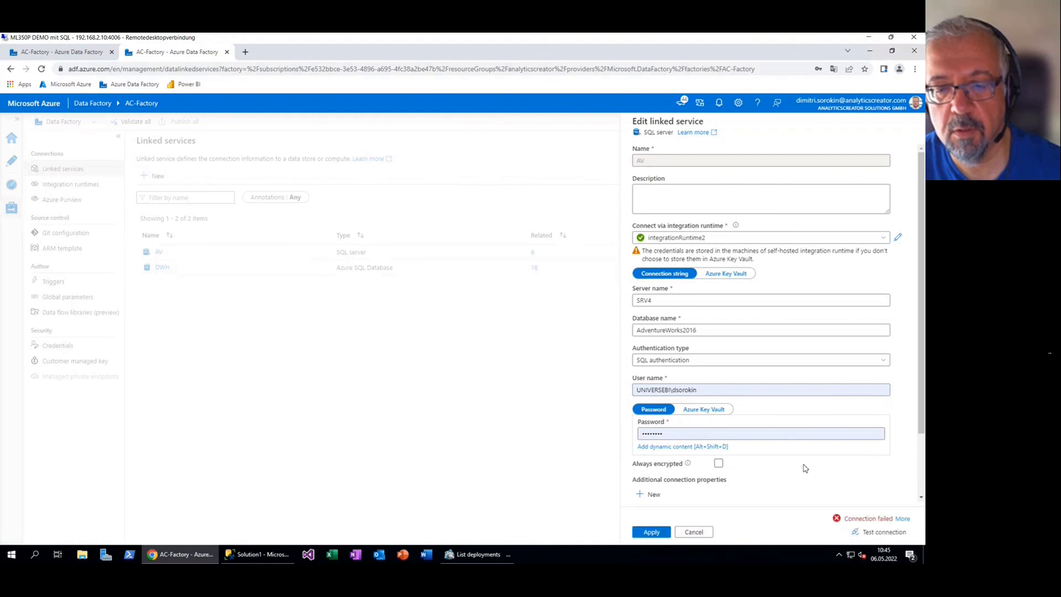
scroll(888, 485, "down", 2)
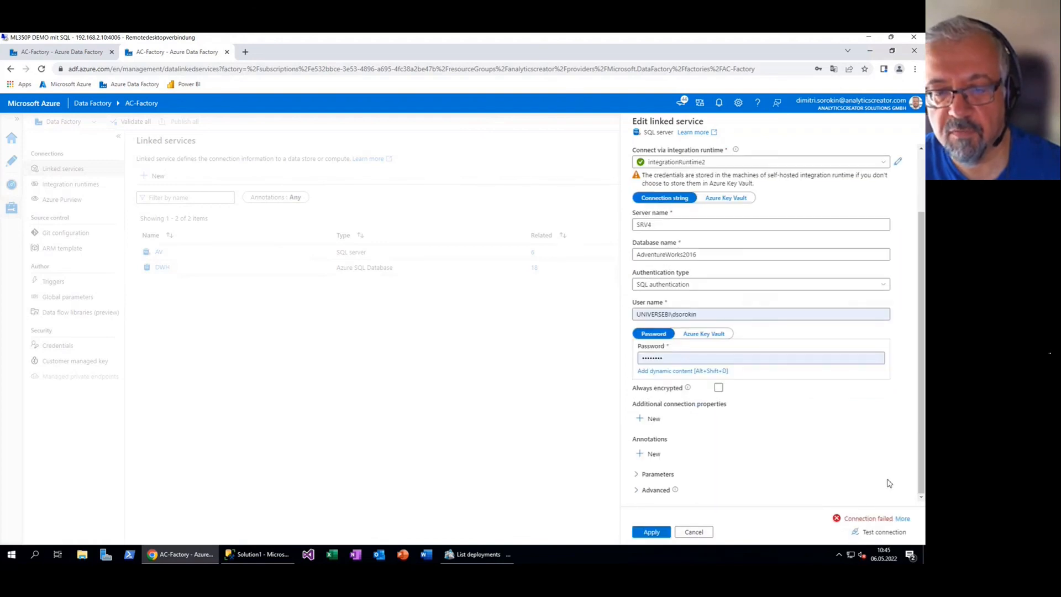
Switch the AV linked service to integrationRuntime1, which shows as unavailable
scroll(888, 483, "up", 2)
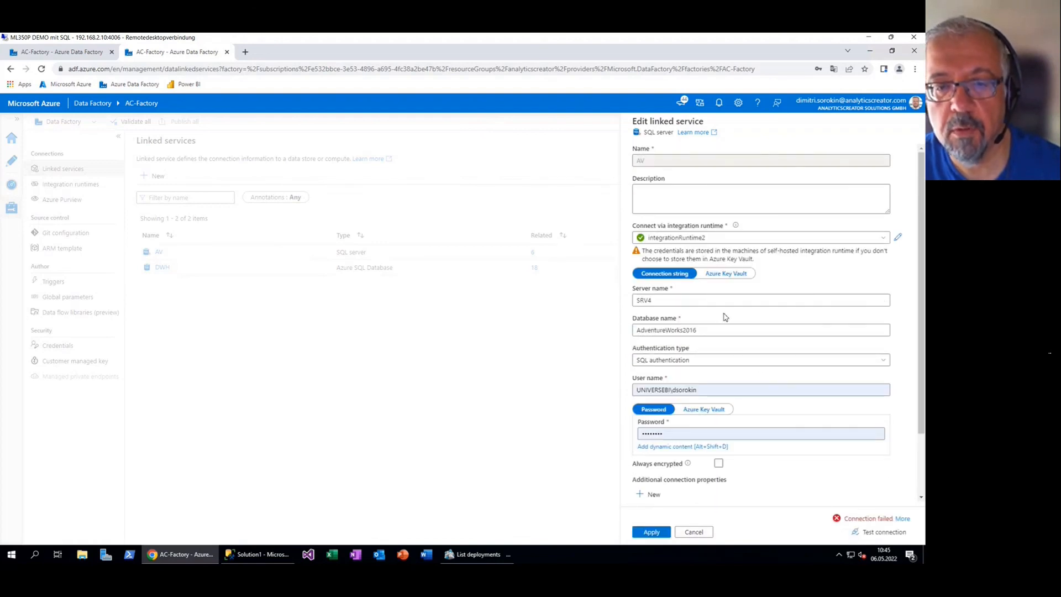
left_click(884, 242)
left_click(675, 302)
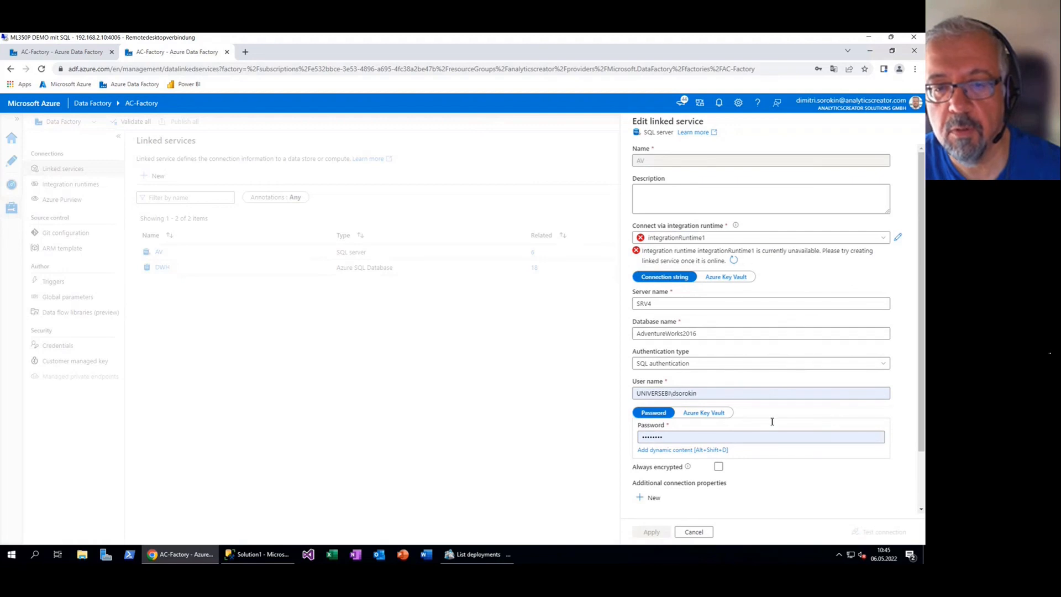
scroll(718, 466, "down", 2)
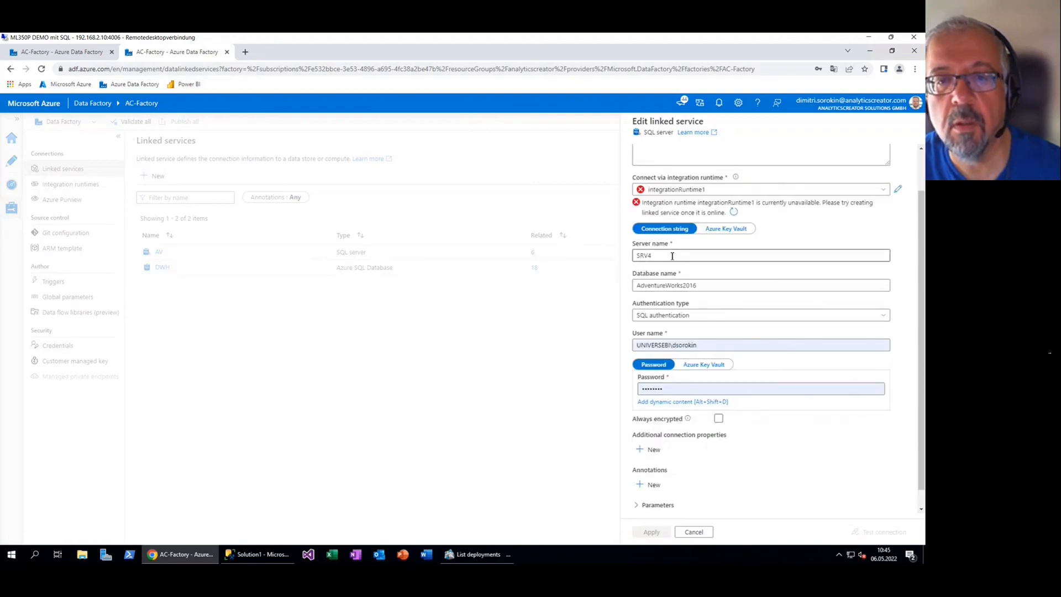
Point the AV linked service back to integrationRuntime2 using Windows authentication
left_click(760, 192)
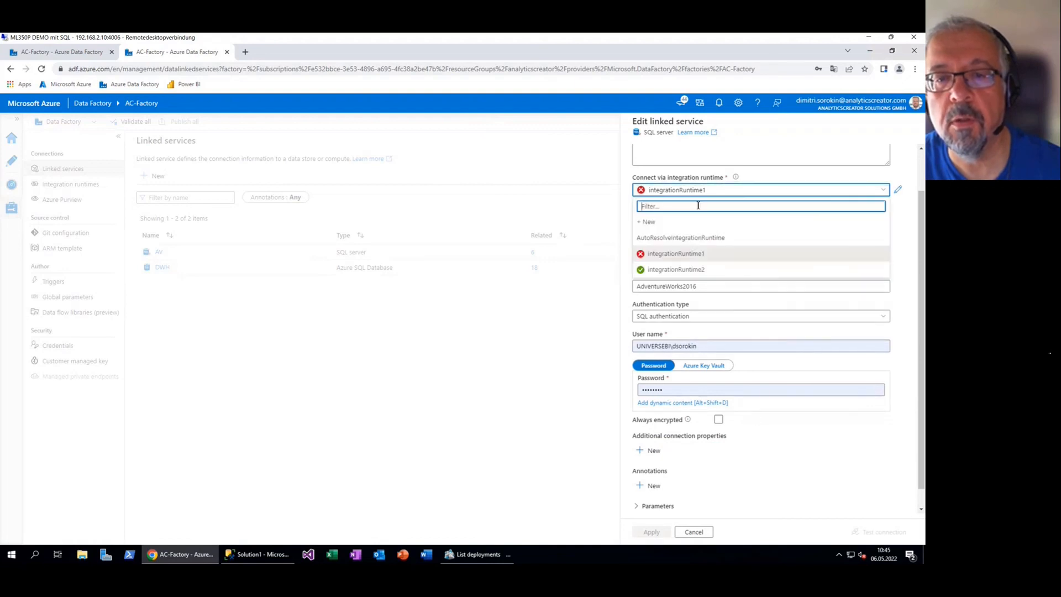
left_click(681, 269)
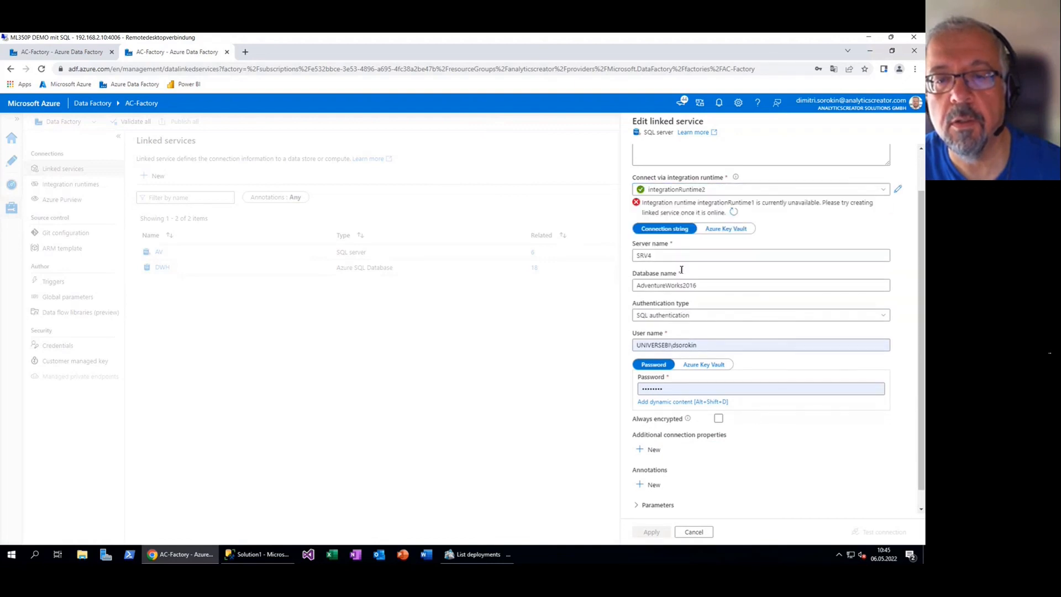
left_click(696, 312)
left_click(682, 343)
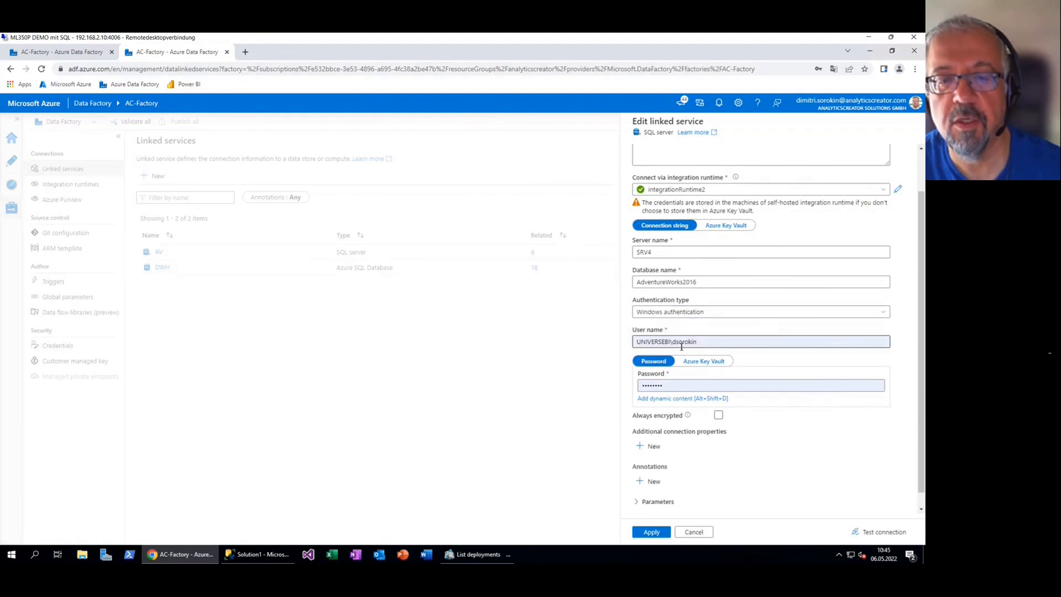
Enter the domain user name and saved password, test the connection successfully, and apply the changes
left_click(706, 341)
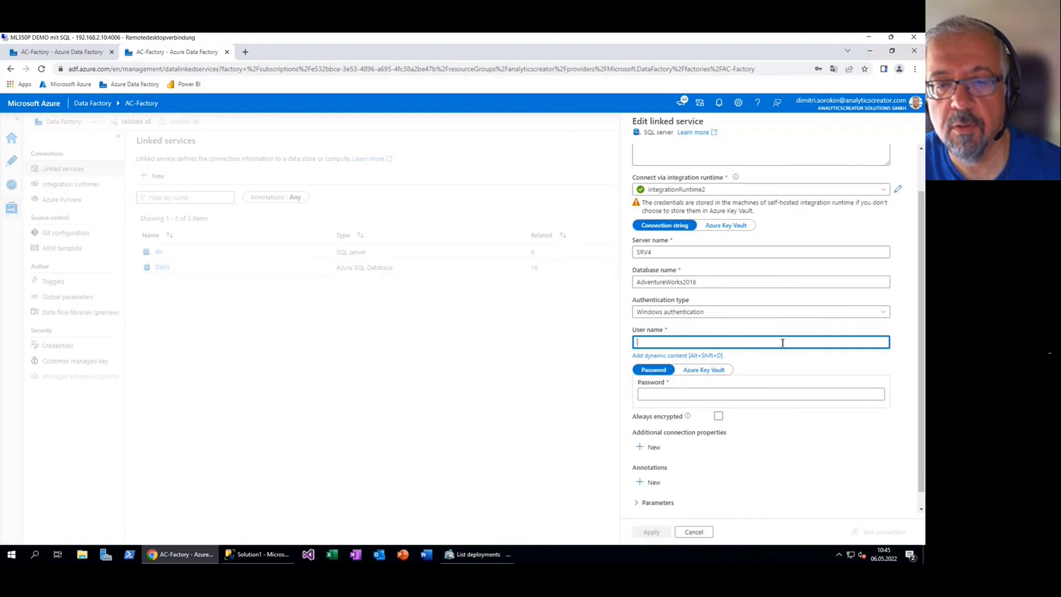
left_click(722, 392)
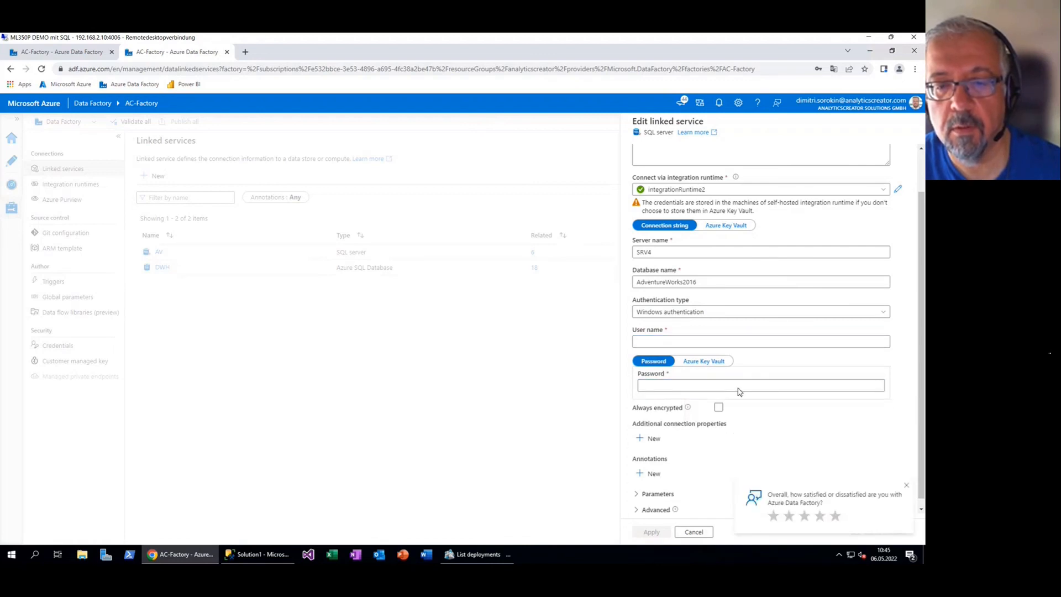
left_click(729, 343)
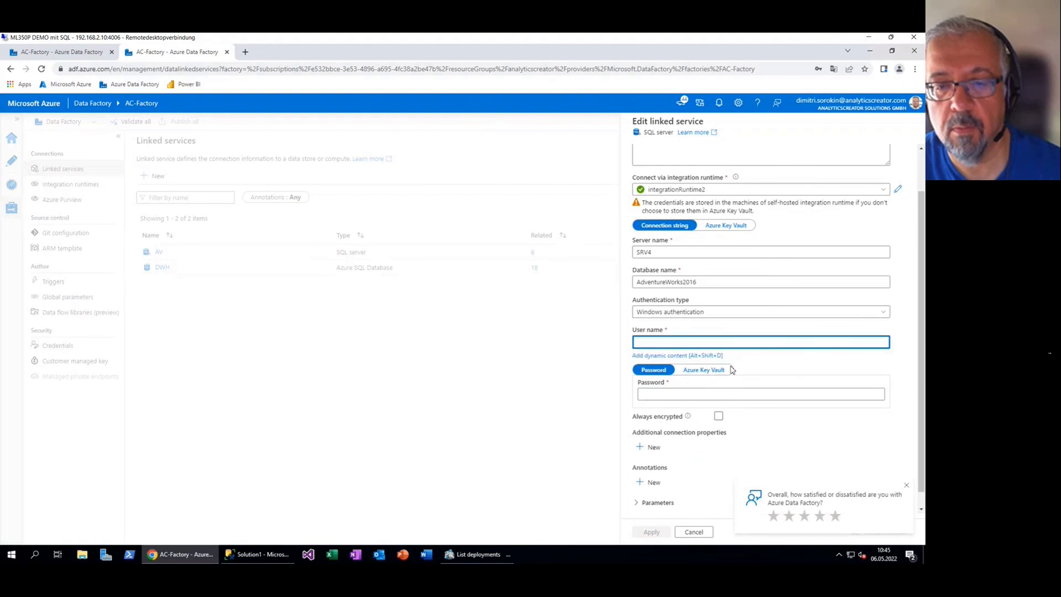
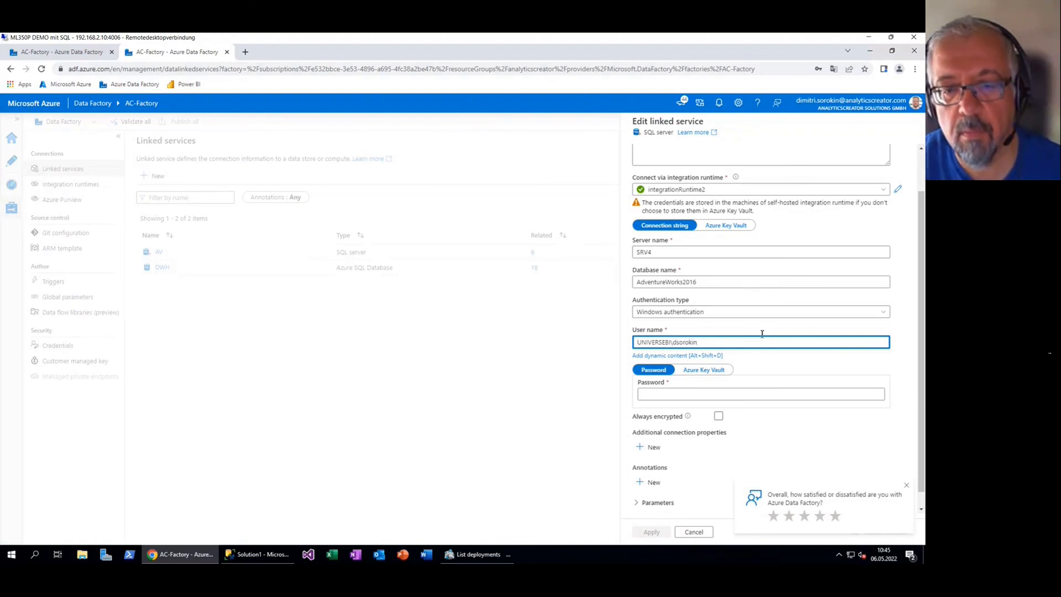
left_click(750, 392)
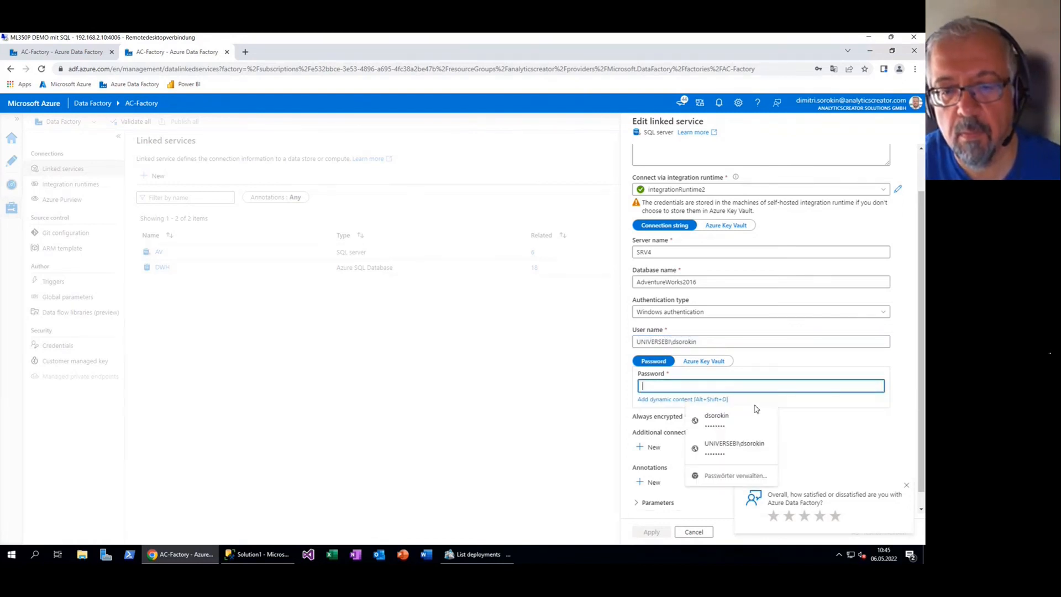
left_click(747, 444)
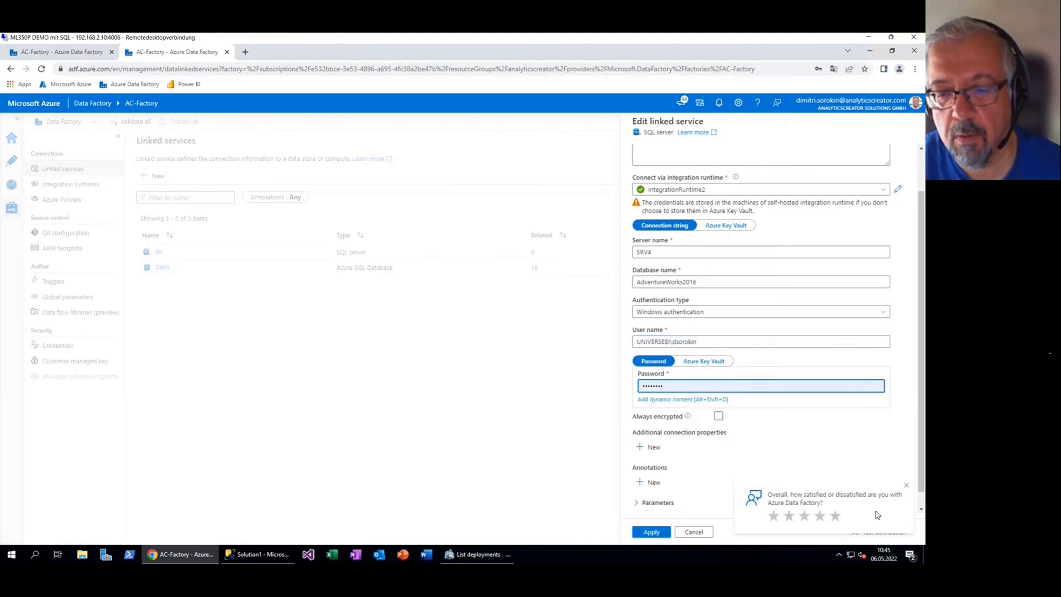
left_click(906, 486)
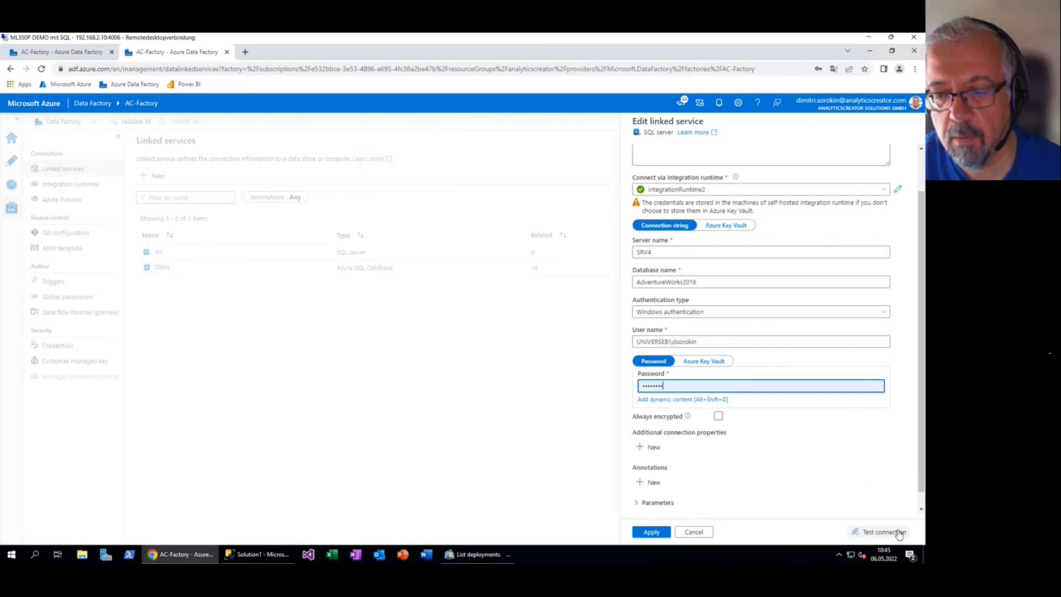
left_click(890, 533)
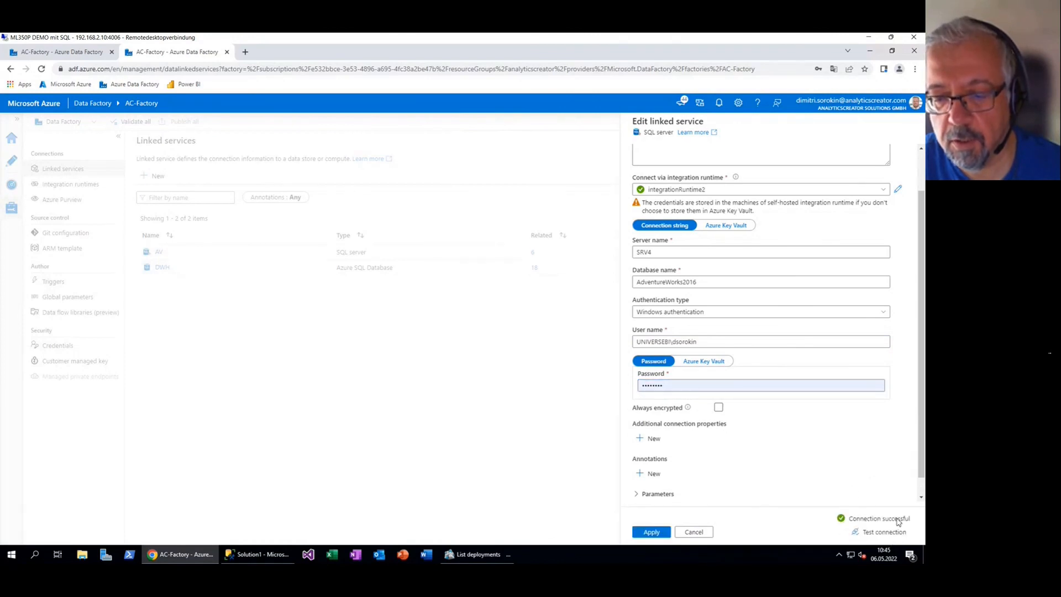
left_click(662, 534)
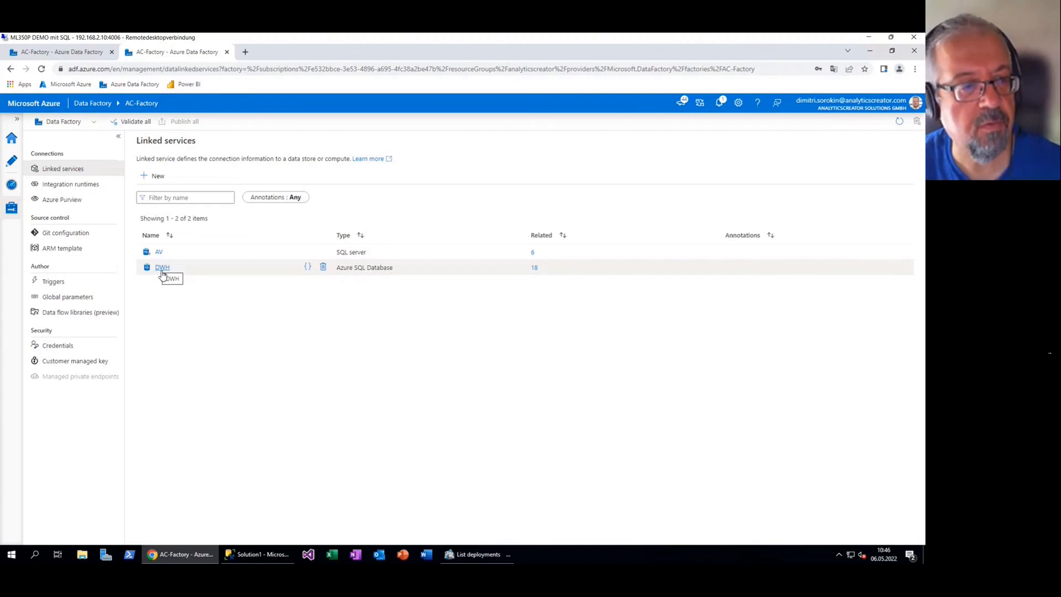
Point the DWH linked service at the analyticscreator server's AV database in the Microsoft Partner Network subscription
left_click(162, 269)
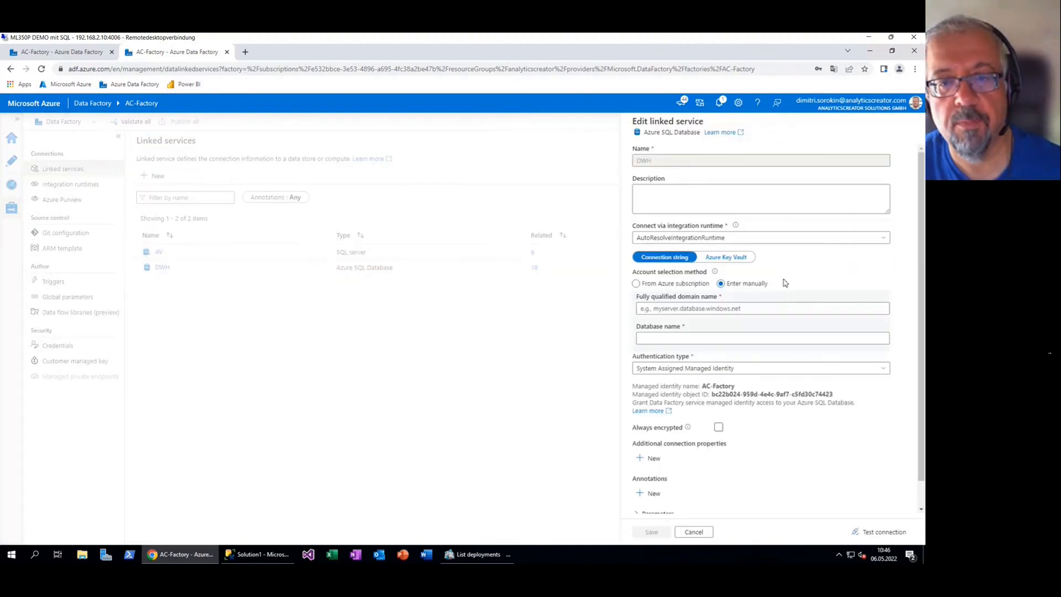
left_click(886, 239)
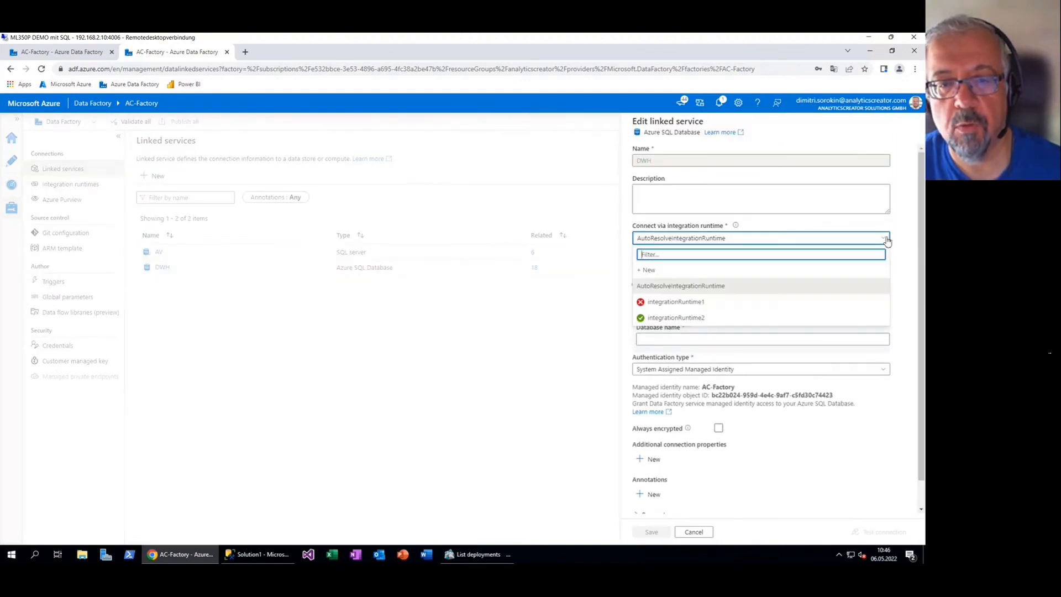
left_click(885, 240)
left_click(674, 284)
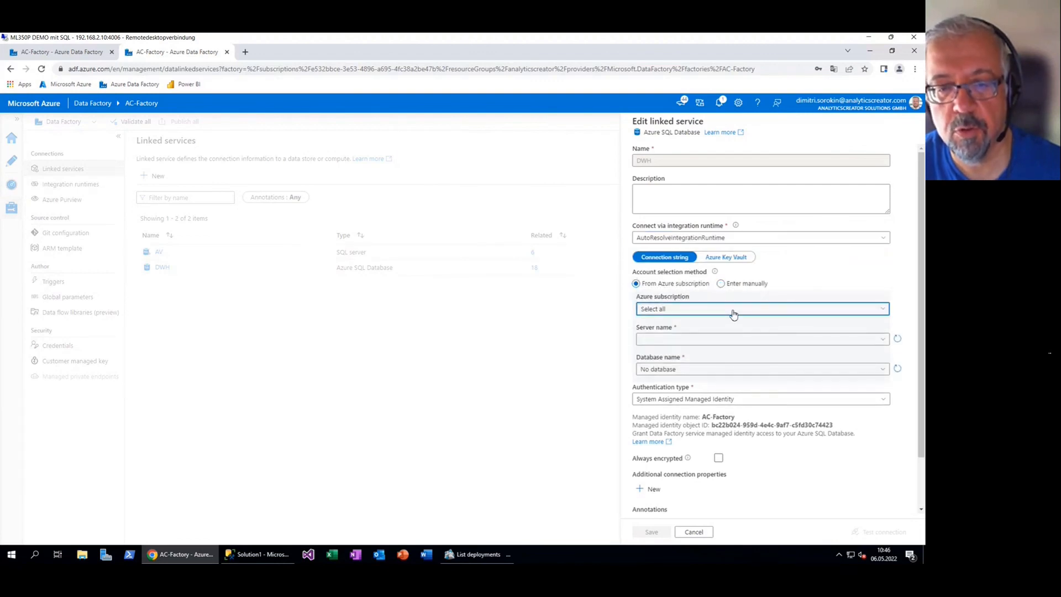
left_click(732, 313)
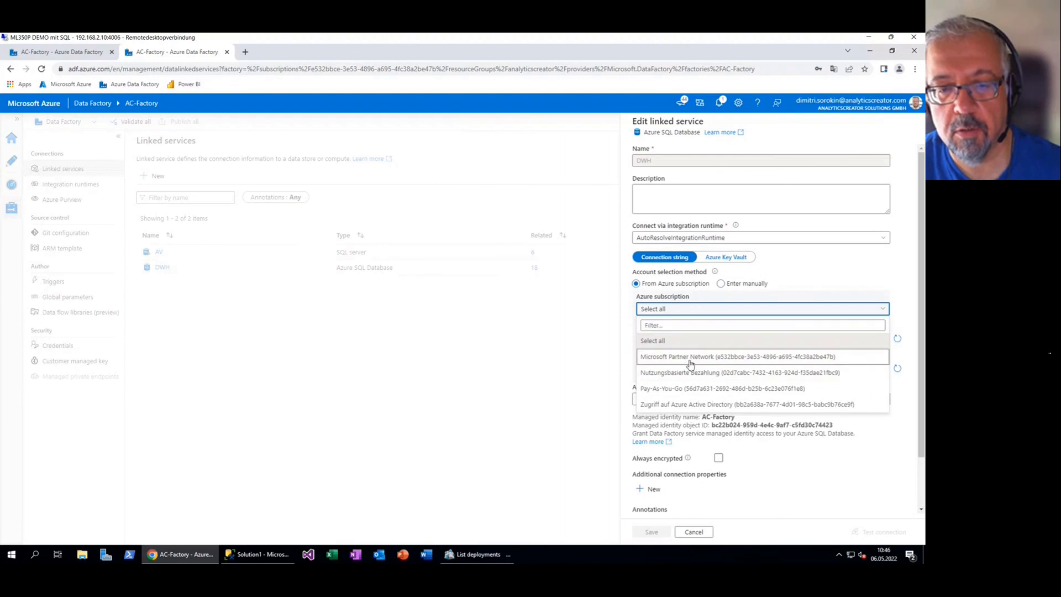
left_click(690, 358)
left_click(682, 339)
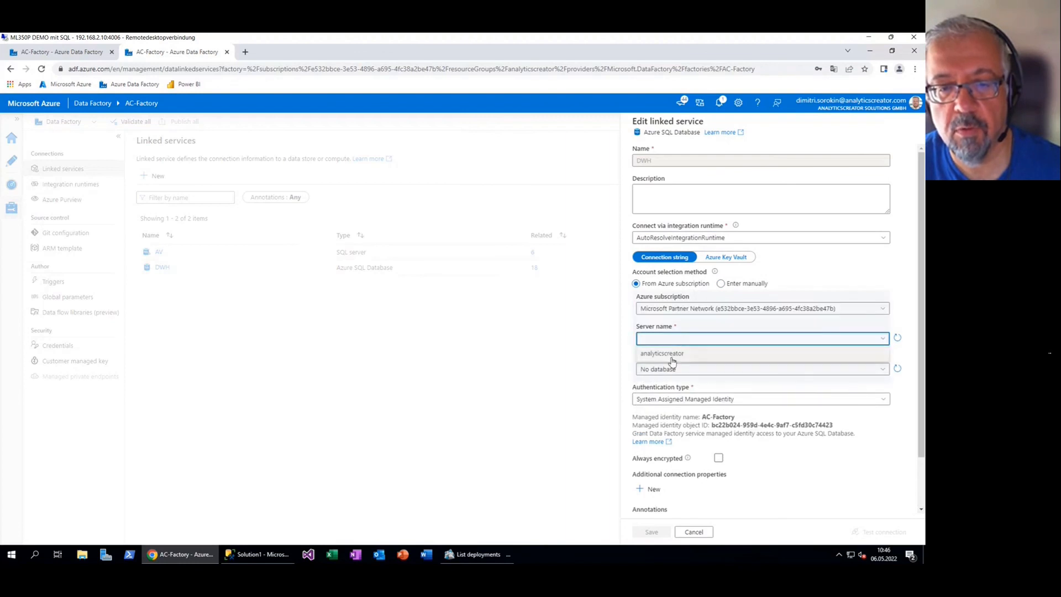
left_click(672, 358)
left_click(685, 368)
left_click(655, 384)
Use SQL authentication with the database user name and saved password, test, and apply
left_click(730, 403)
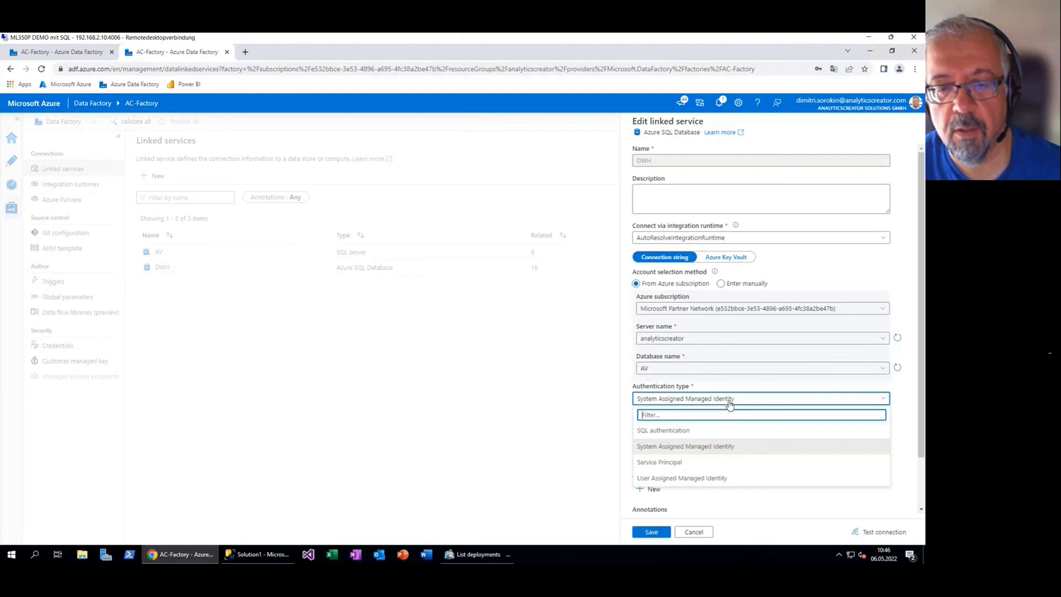
left_click(681, 432)
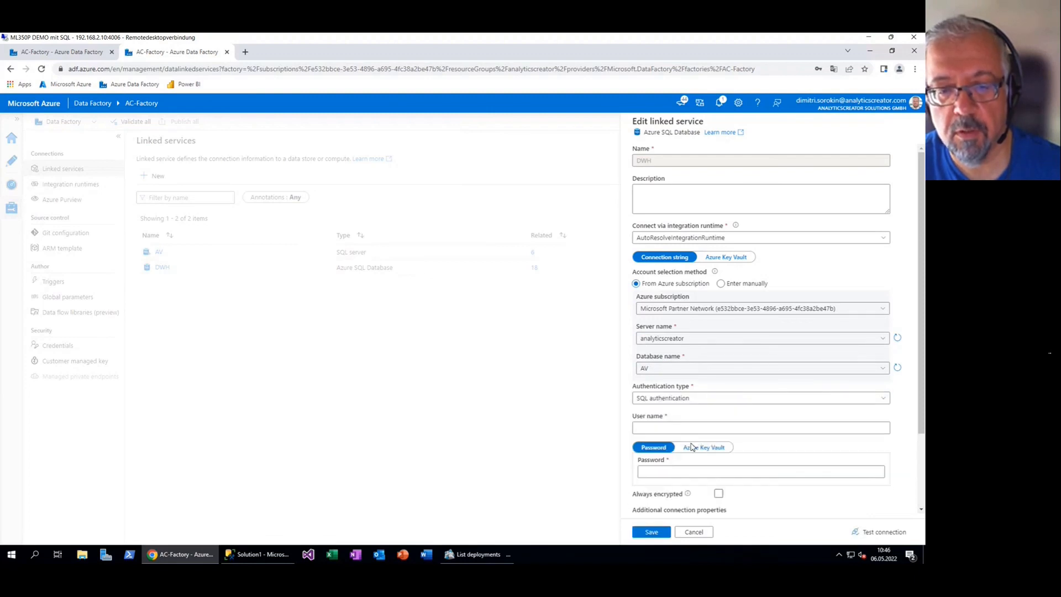
left_click(709, 429)
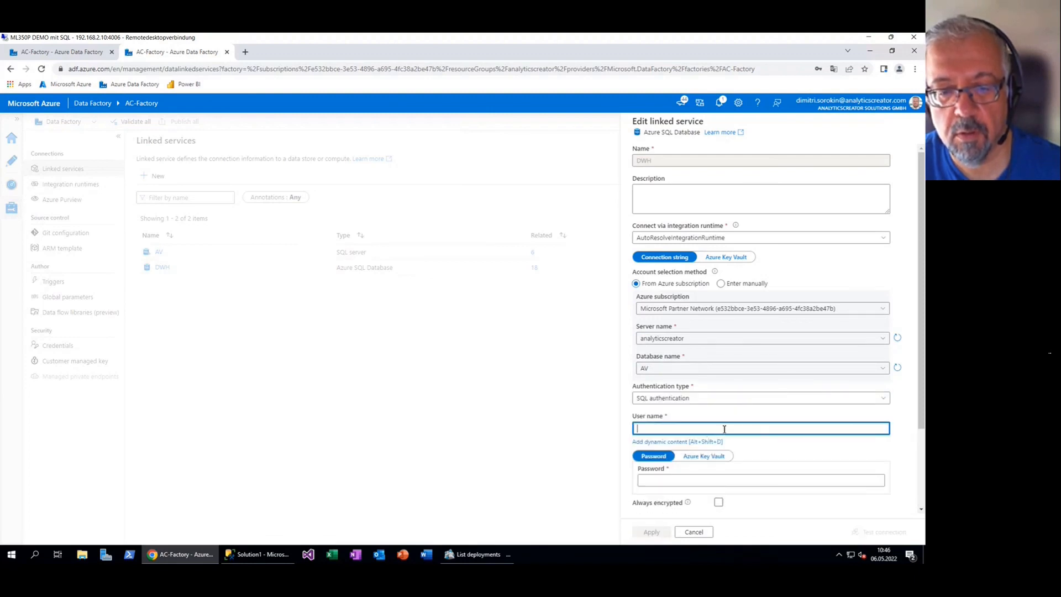
left_click(753, 480)
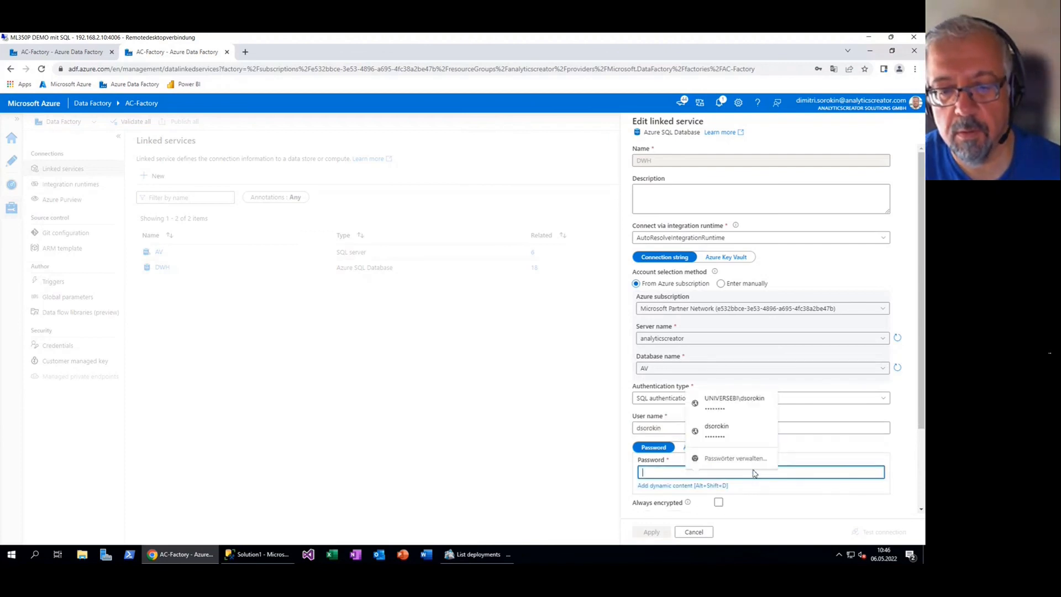
left_click(742, 432)
left_click(886, 532)
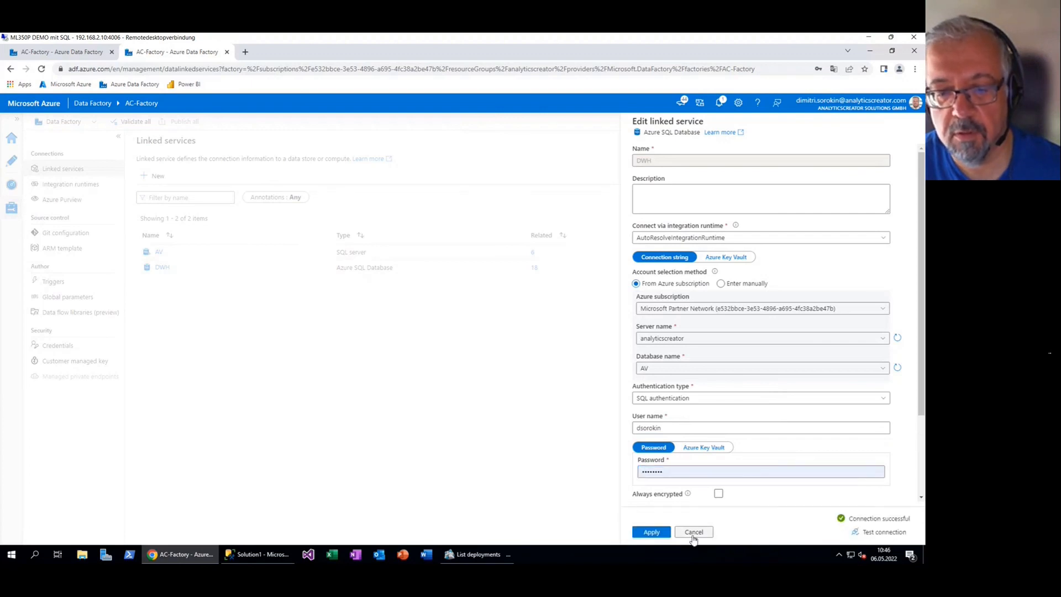
left_click(660, 534)
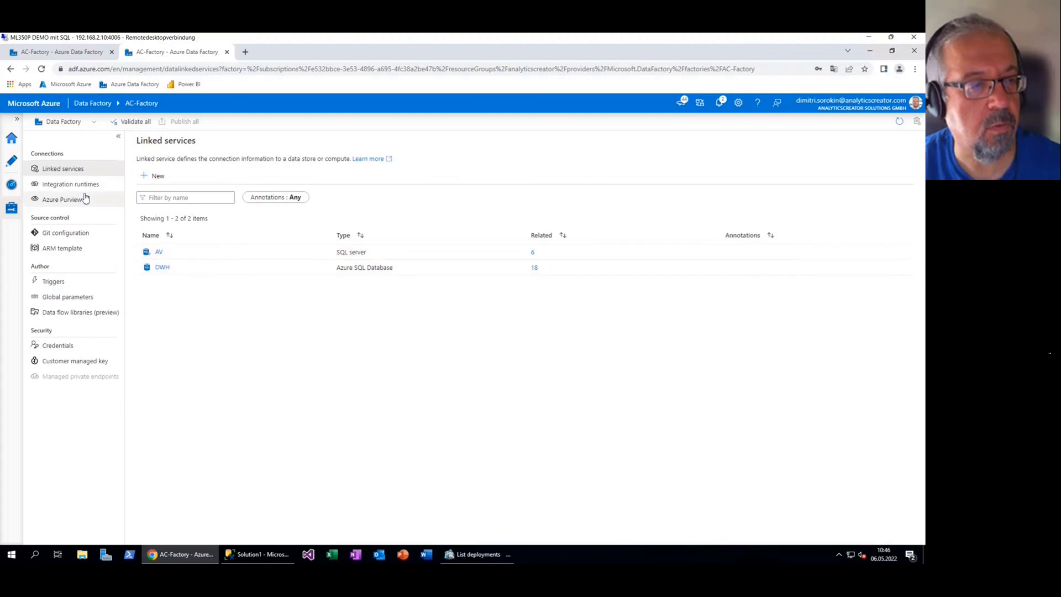
Switch to authoring, widen the Factory Resources pane, and expand the Sources AV datasets
left_click(11, 161)
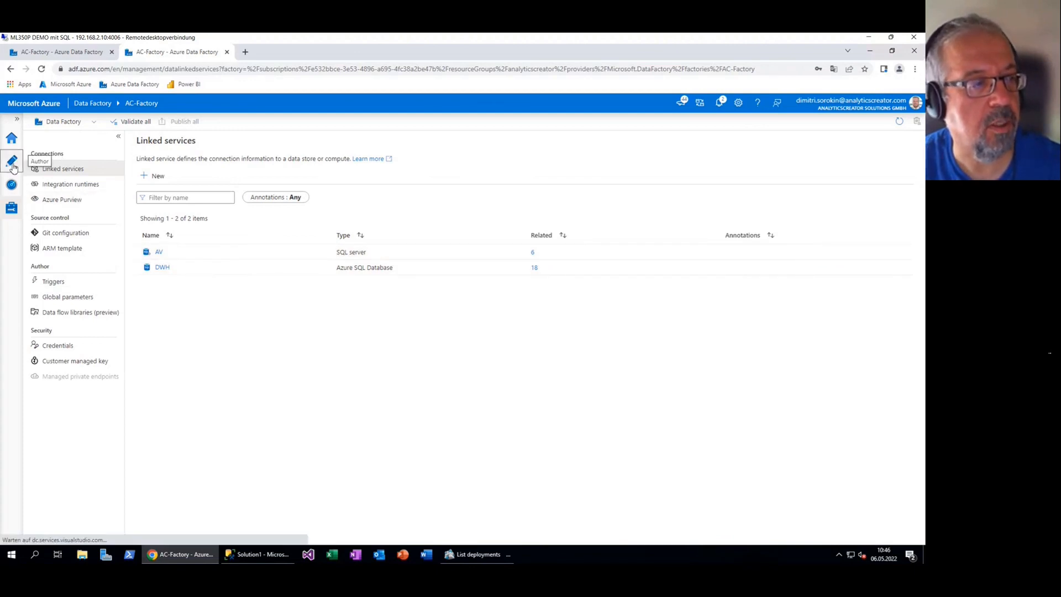
left_click_drag(168, 214, 219, 214)
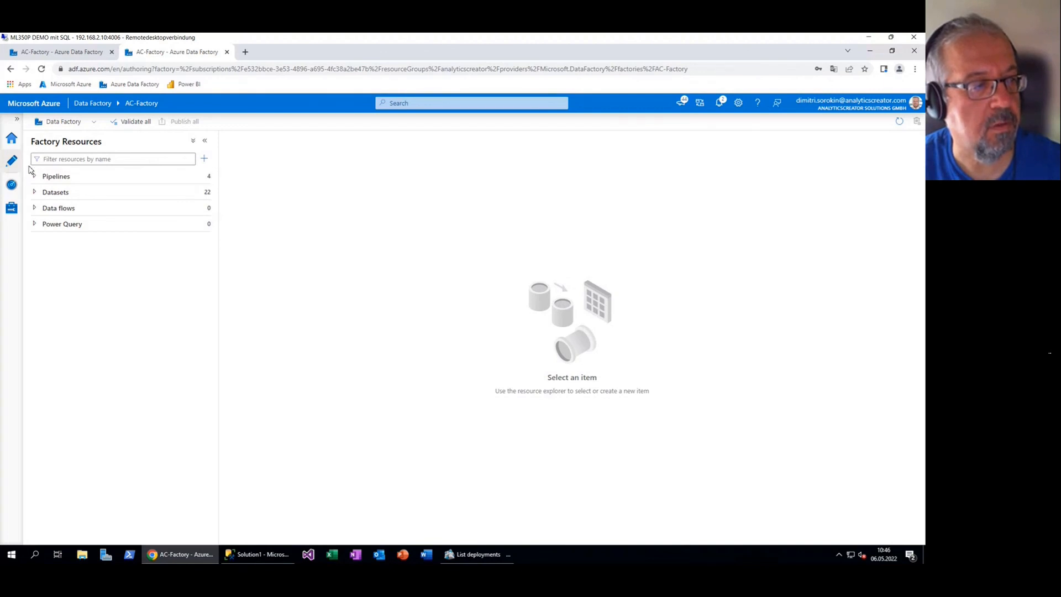
left_click(34, 194)
left_click_drag(221, 233, 246, 235)
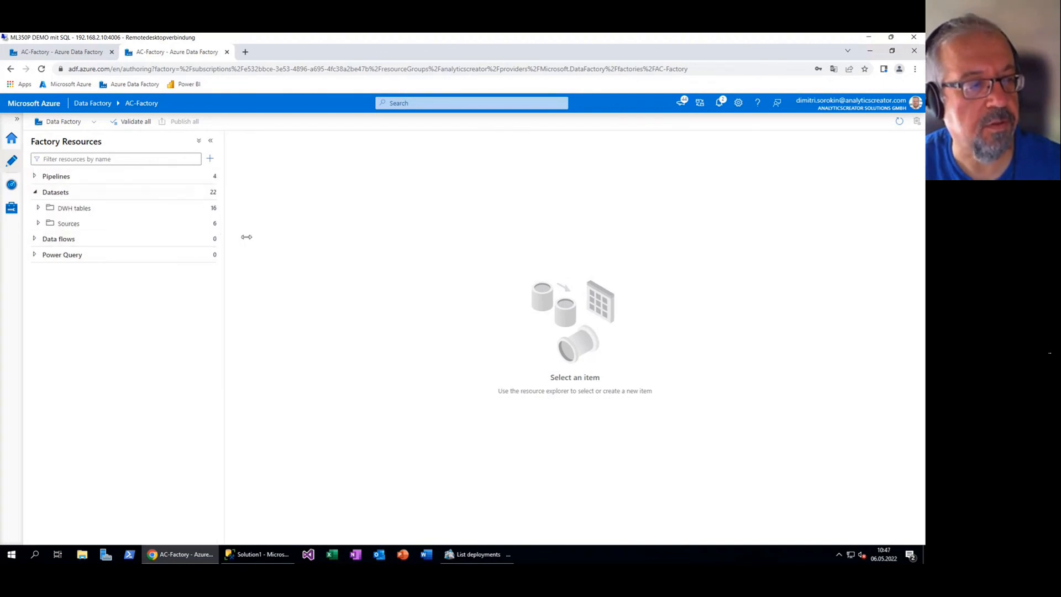
left_click(40, 224)
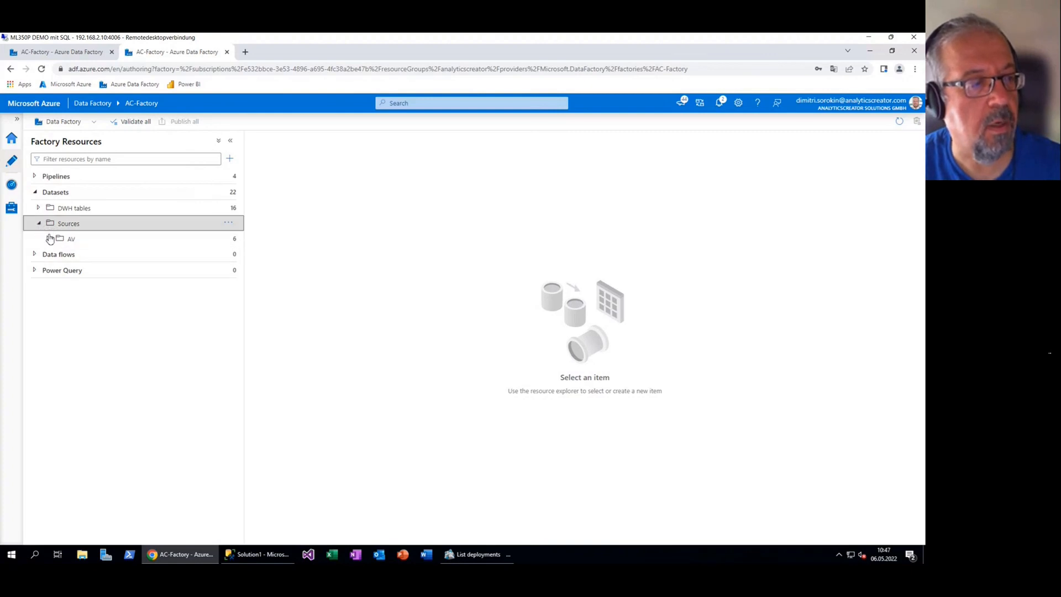
left_click(48, 238)
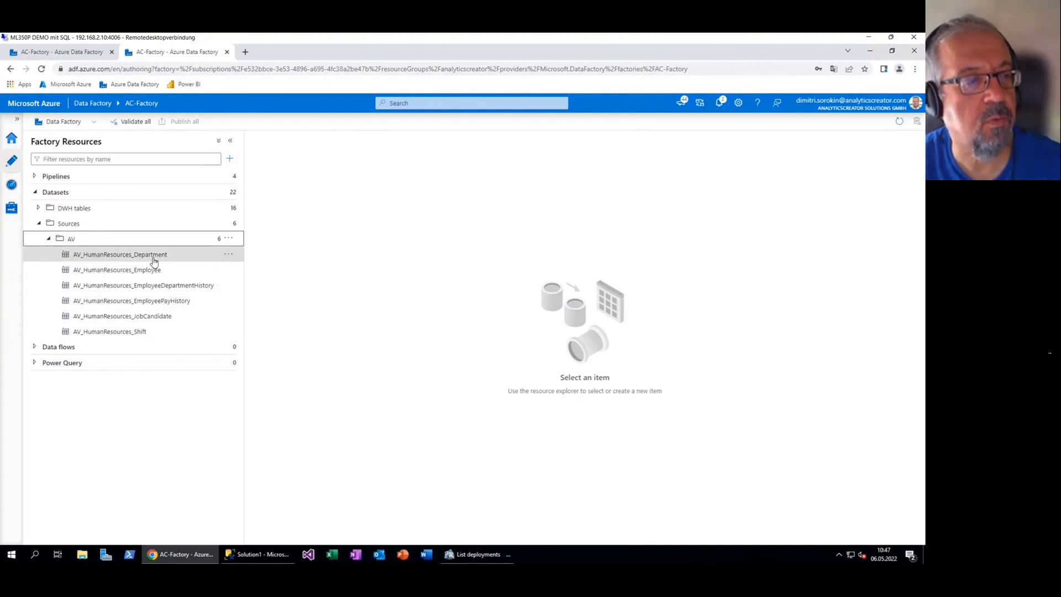
Browse the DWH, IMP, STG and CFG dataset folders, then collapse the Datasets group
left_click(39, 208)
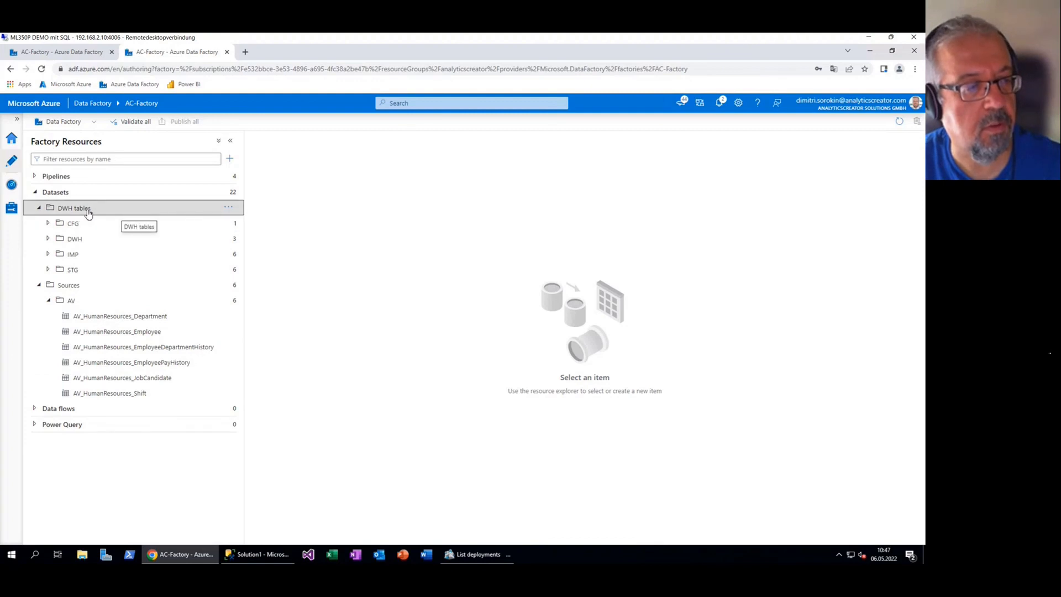
left_click(47, 254)
left_click(48, 362)
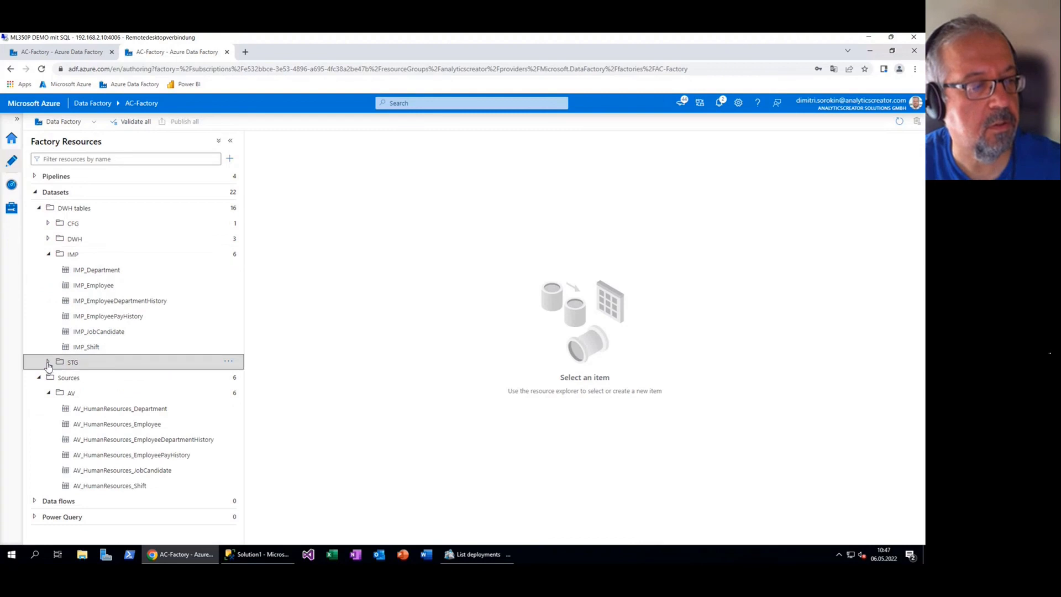
left_click(48, 238)
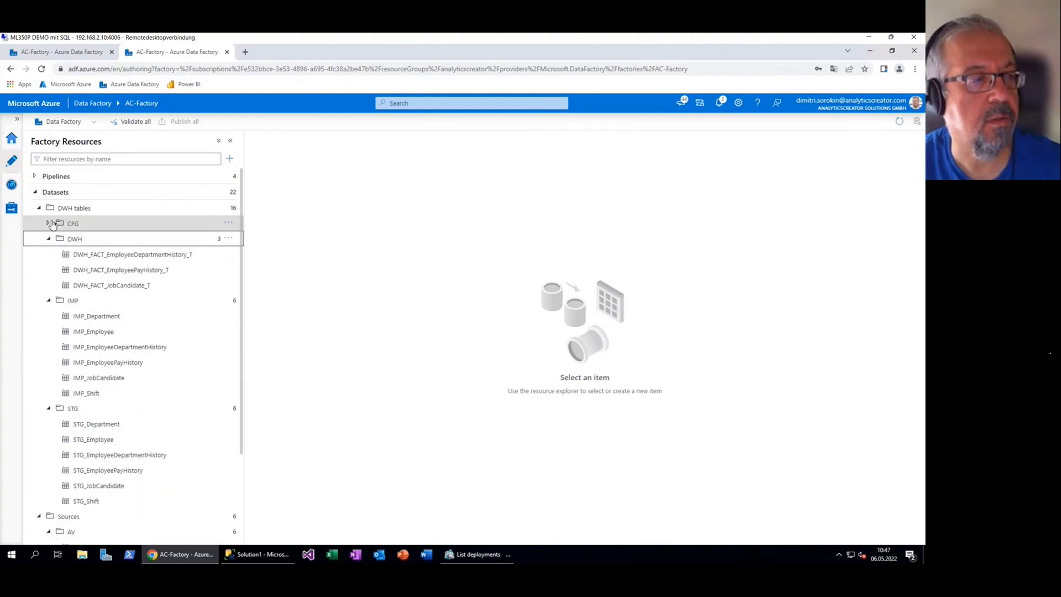
left_click(48, 224)
left_click(49, 225)
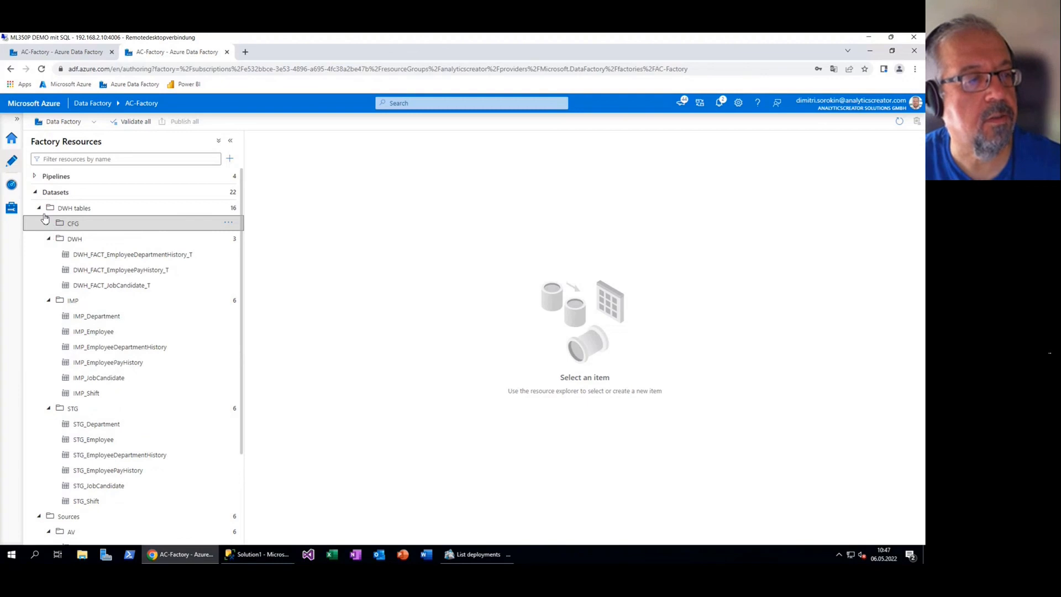
left_click(38, 208)
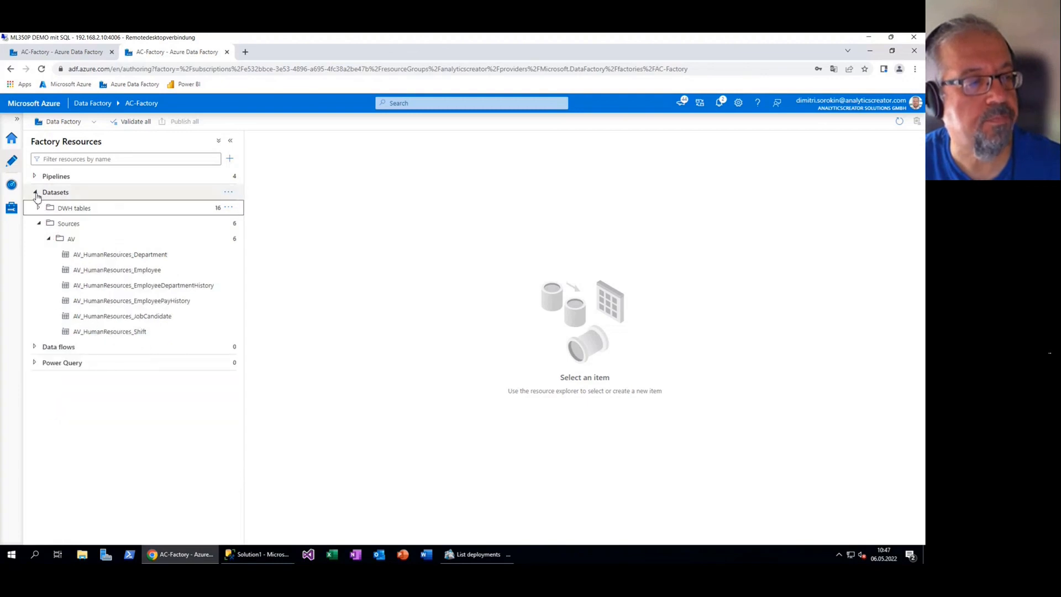
left_click(35, 193)
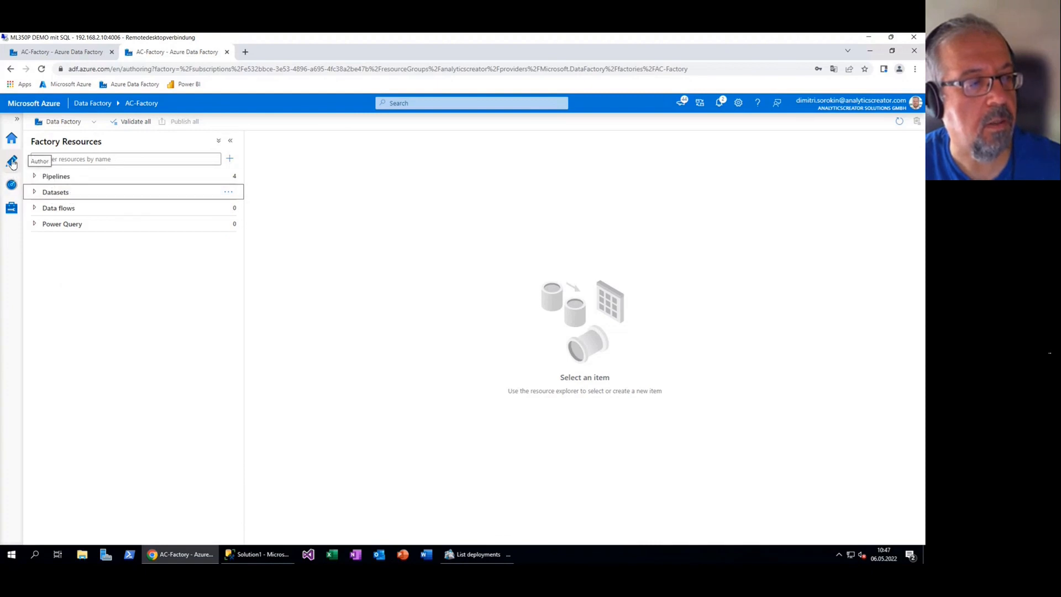
Expand Pipelines and open the IMP_AV1 pipeline from the Import folder
left_click(35, 177)
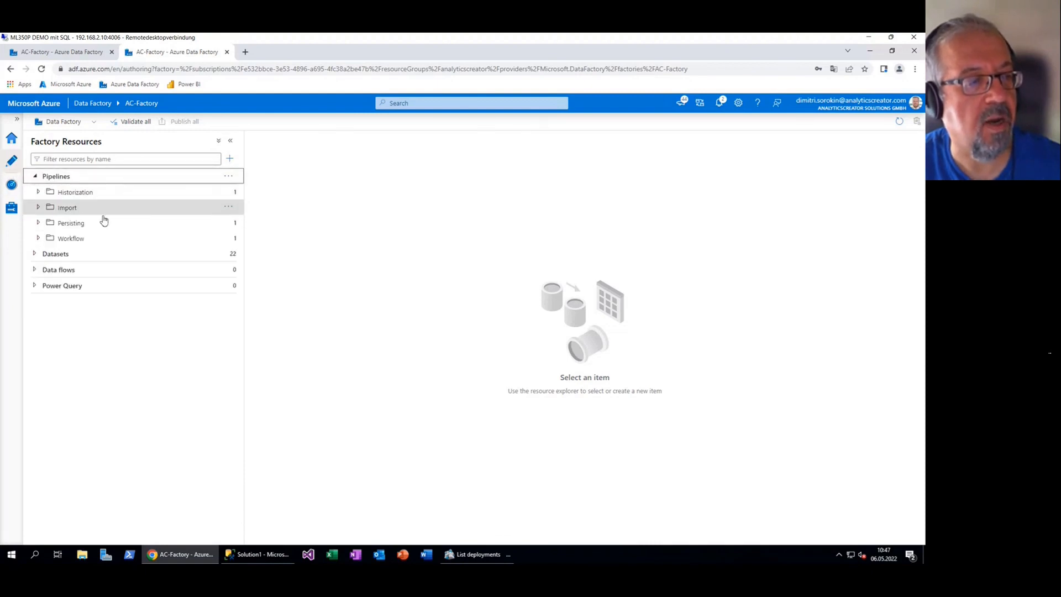
left_click_drag(247, 226, 280, 226)
left_click(39, 208)
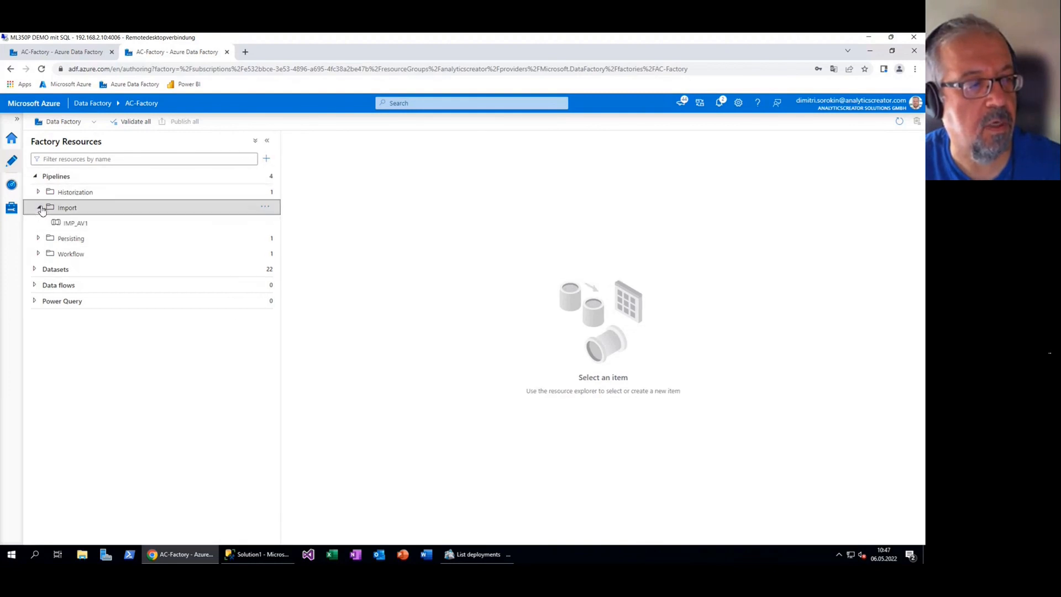
left_click(83, 228)
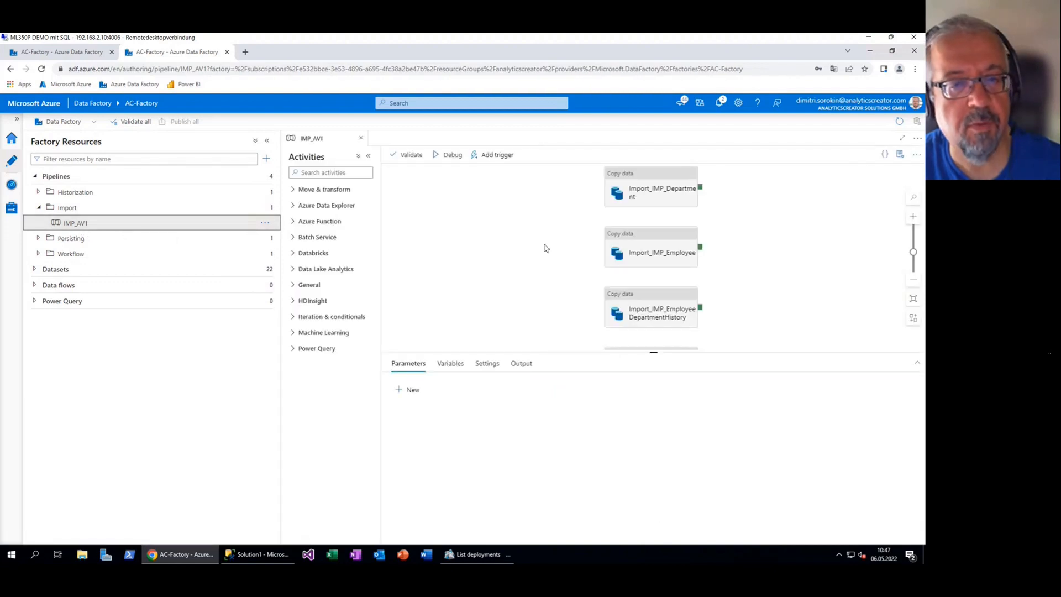
scroll(573, 282, "down", 2)
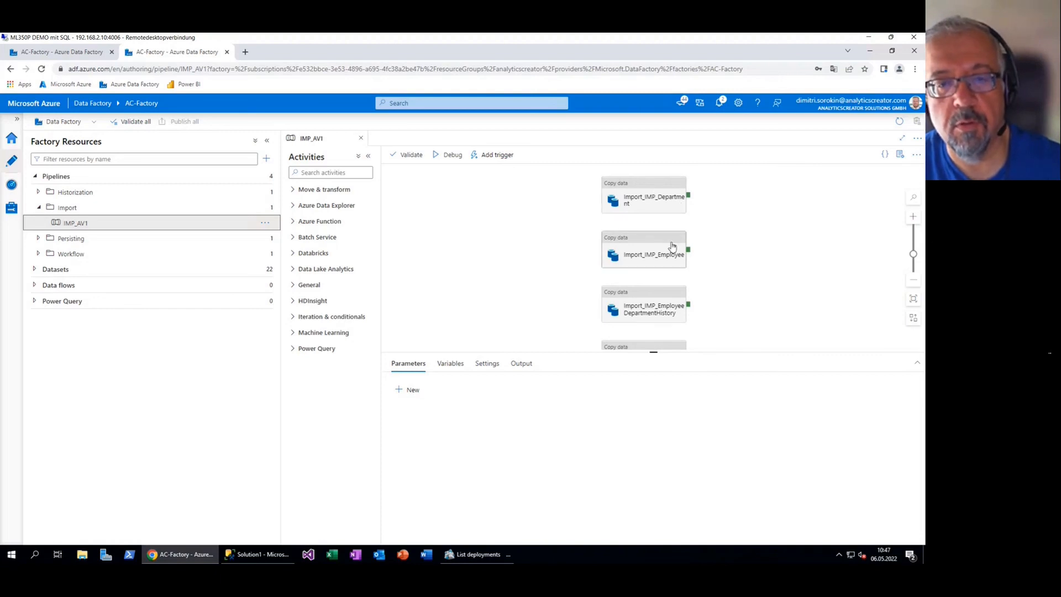
scroll(674, 247, "down", 2)
scroll(673, 247, "down", 1)
scroll(675, 243, "up", 3)
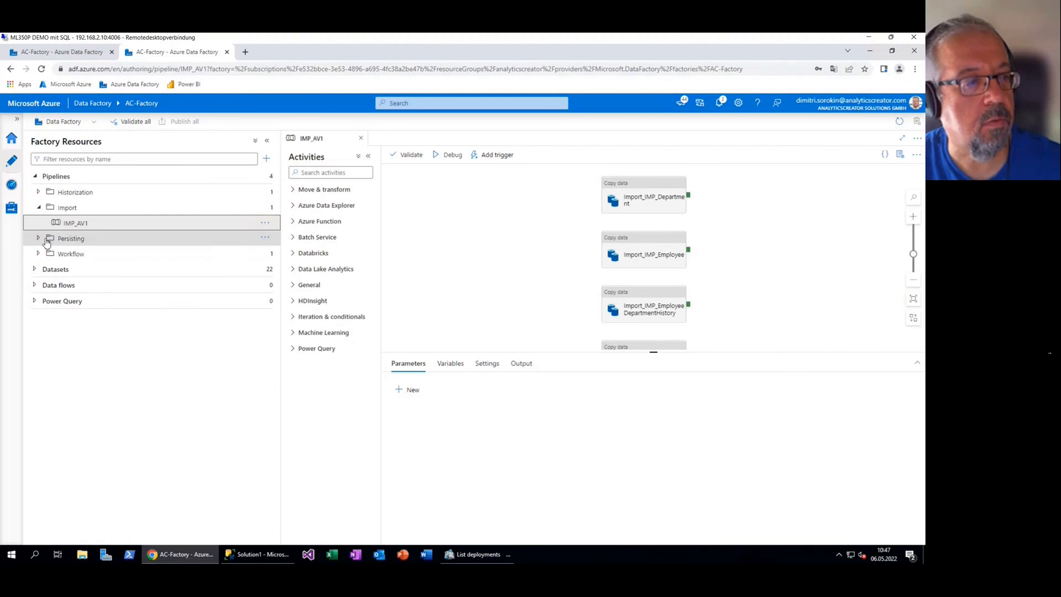
Open the HIST_AV1 pipeline from Historization and the Workflow_package pipeline from Workflow
left_click(78, 253)
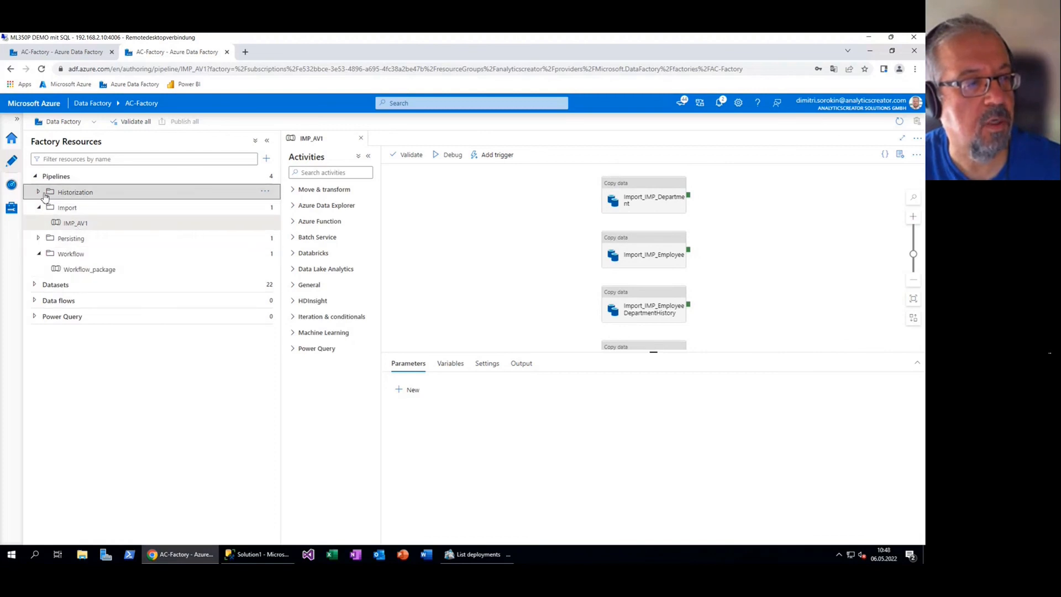
left_click(44, 195)
left_click(88, 212)
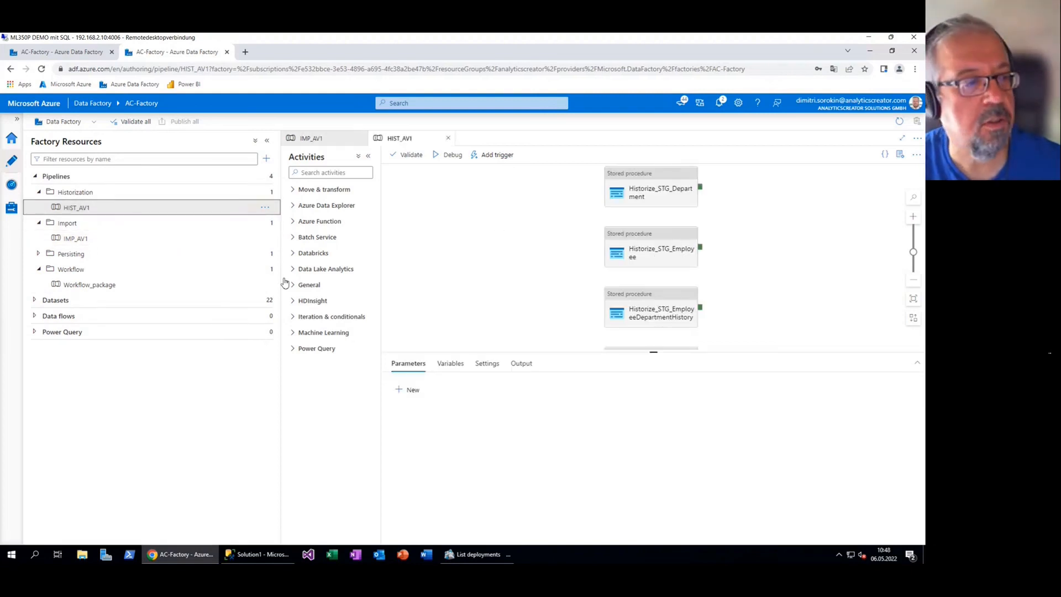
left_click(97, 287)
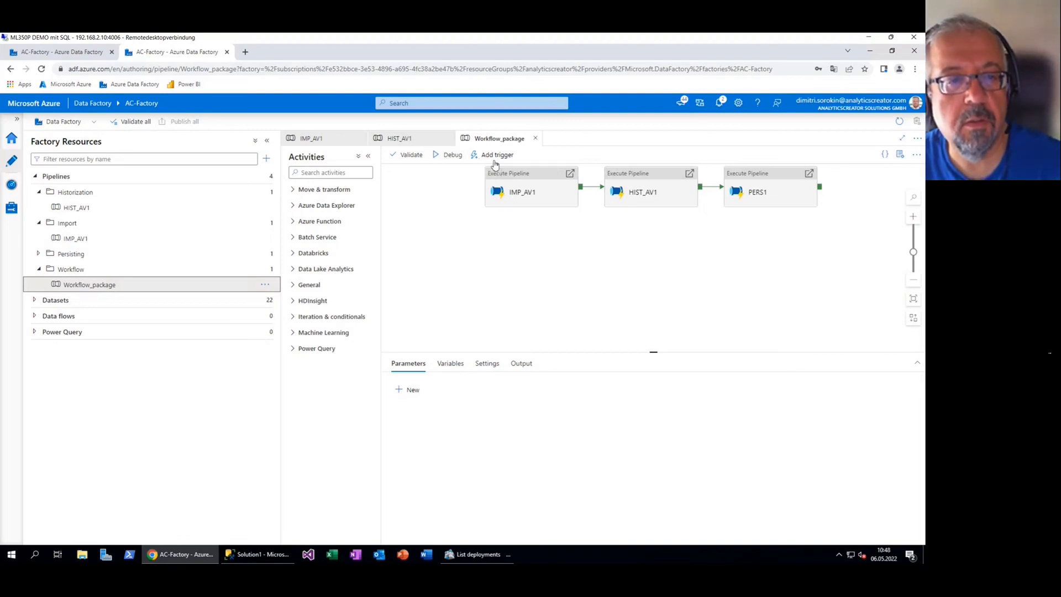
Debug Workflow_package and refresh the output until IMP_AV1, HIST_AV1 and PERS1 all succeed
left_click(460, 163)
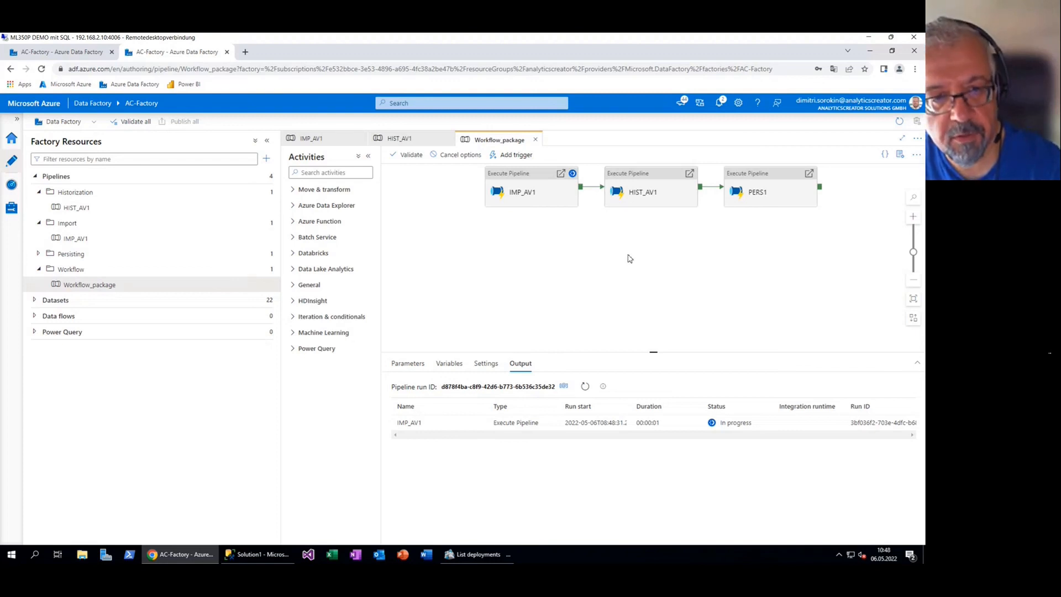
left_click(257, 555)
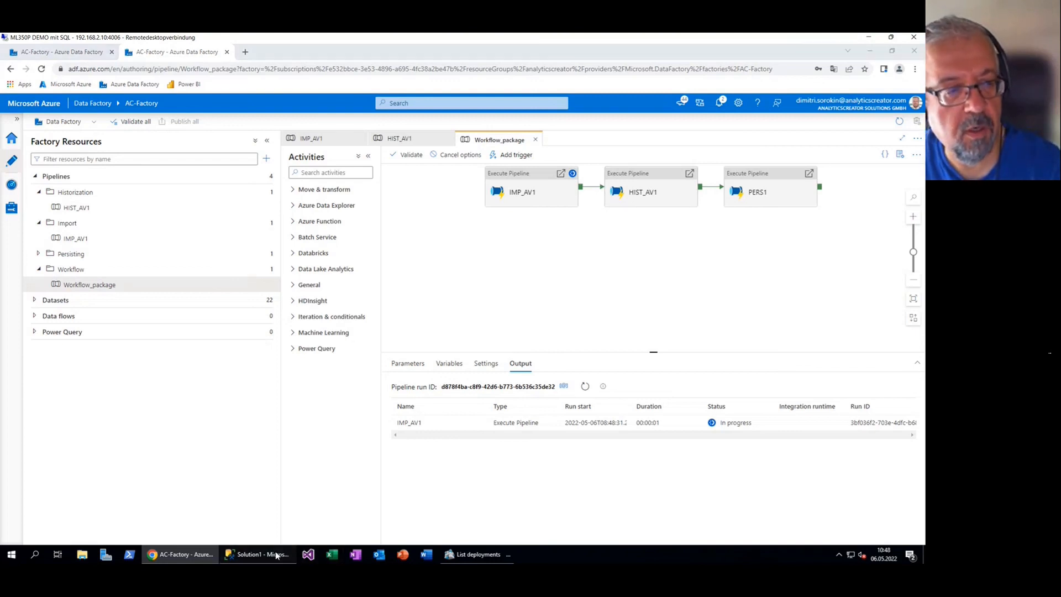
scroll(100, 232, "up", 7)
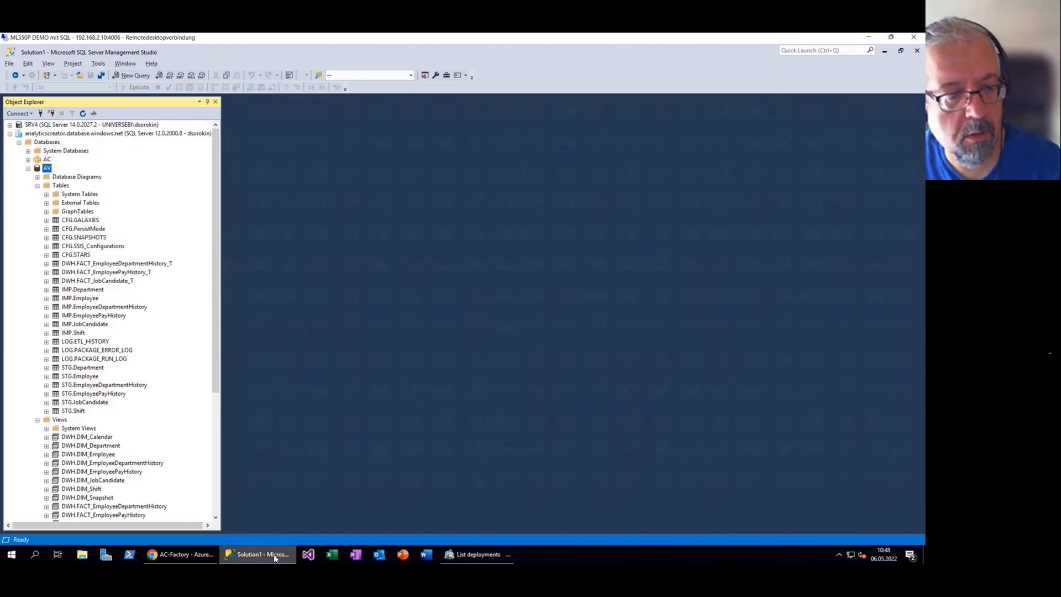
left_click(190, 555)
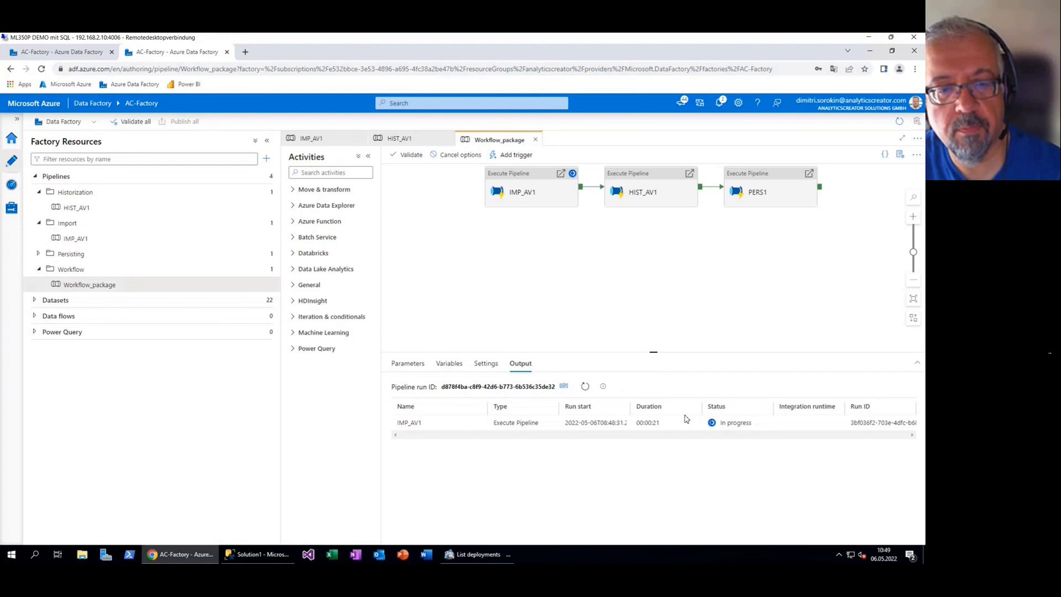
left_click(585, 388)
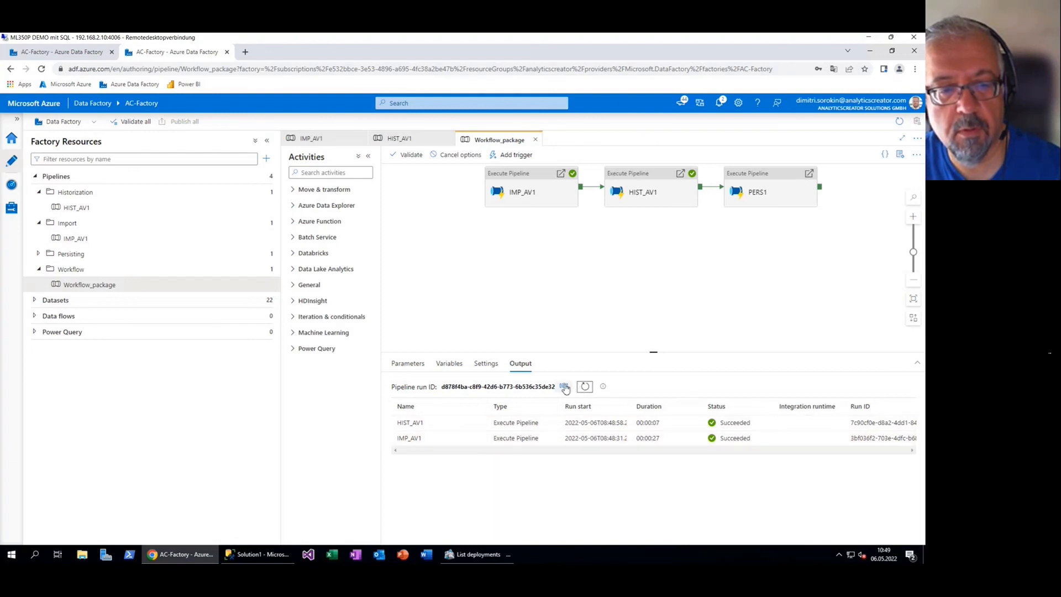
left_click(586, 387)
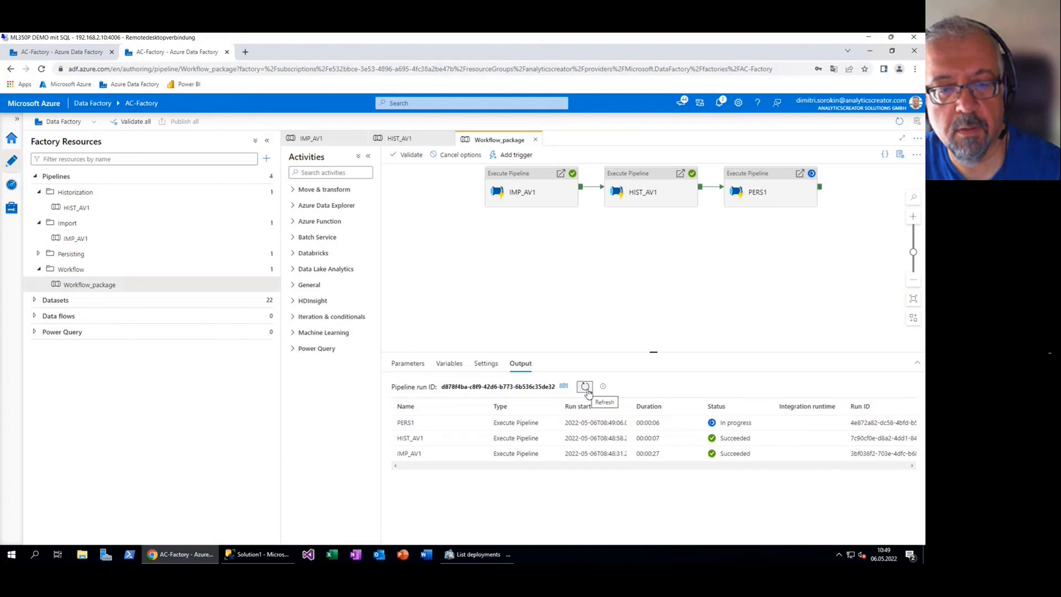
left_click(587, 388)
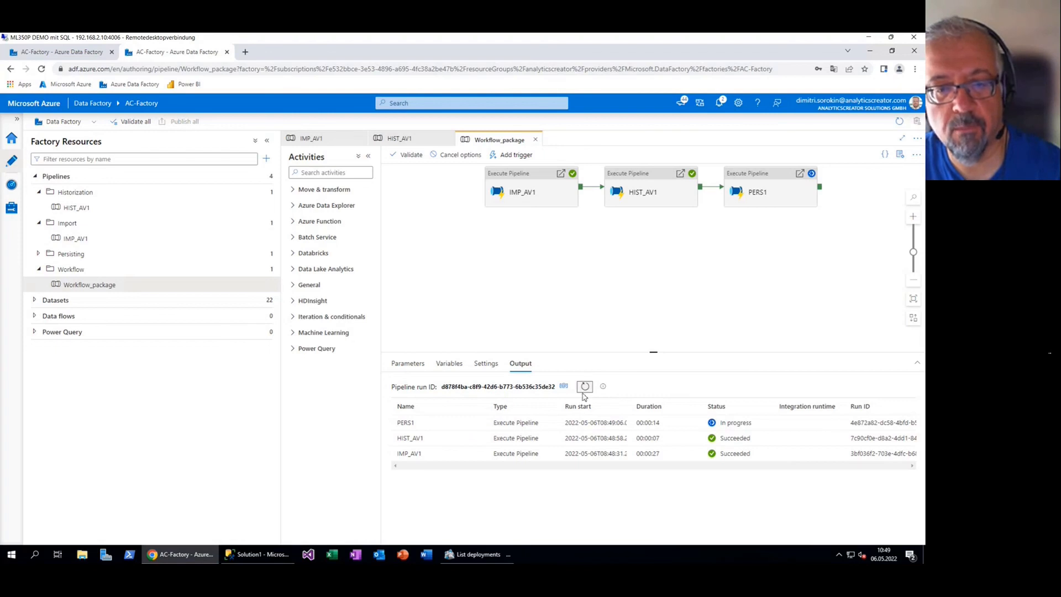
left_click(586, 389)
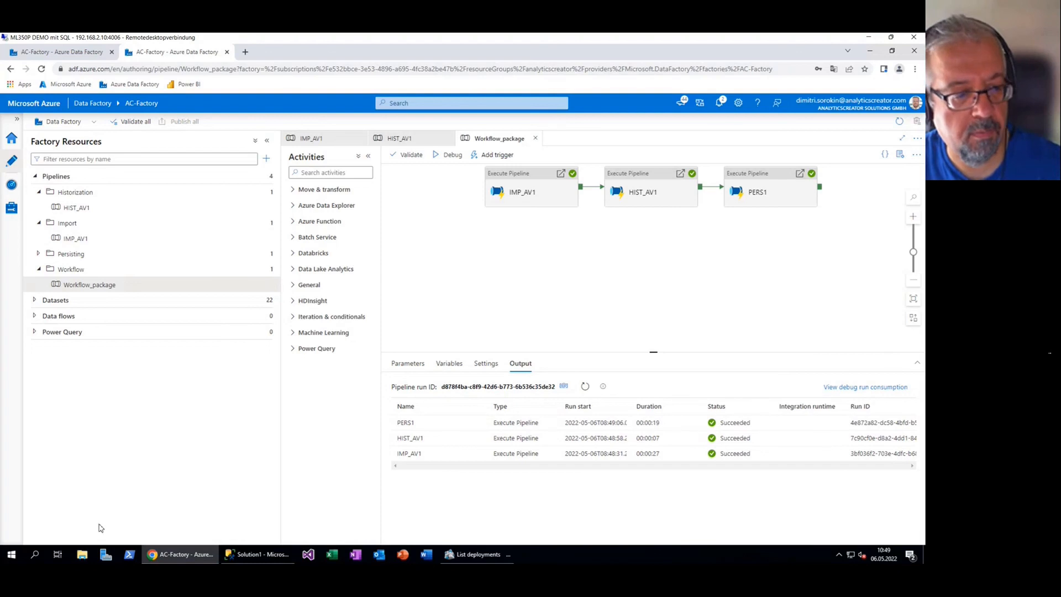
Query the top 1000 rows of STG.Department in SSMS (16 rows), then return to Data Factory
left_click(257, 554)
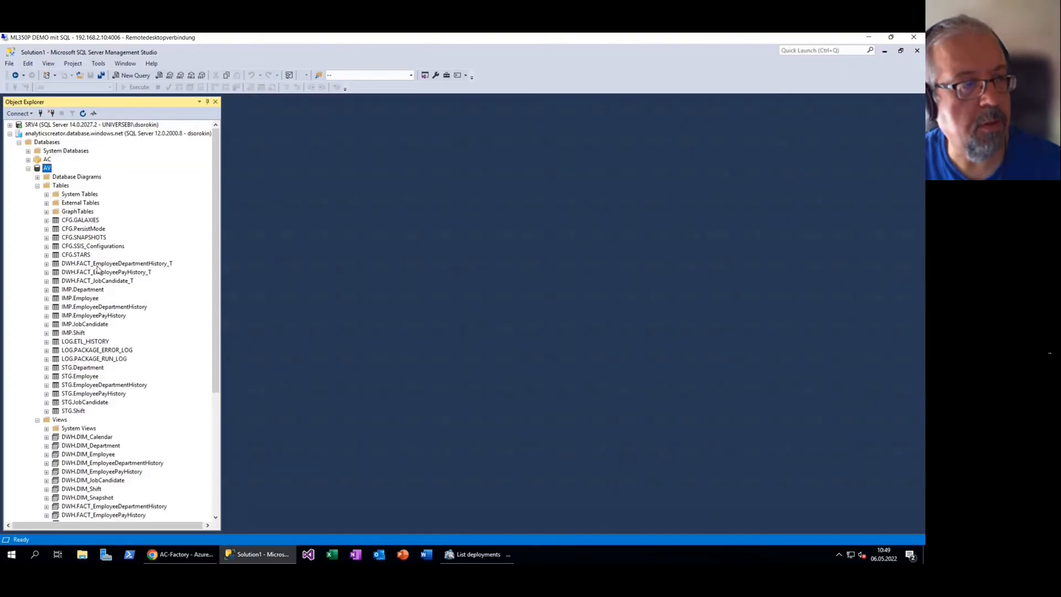
left_click(92, 368)
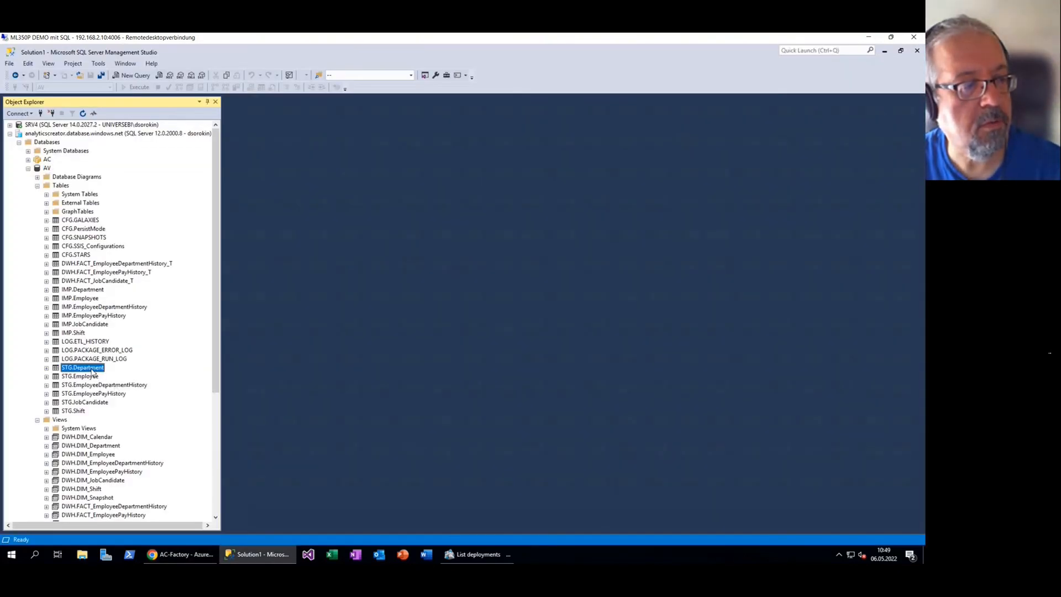
key("shift+F10")
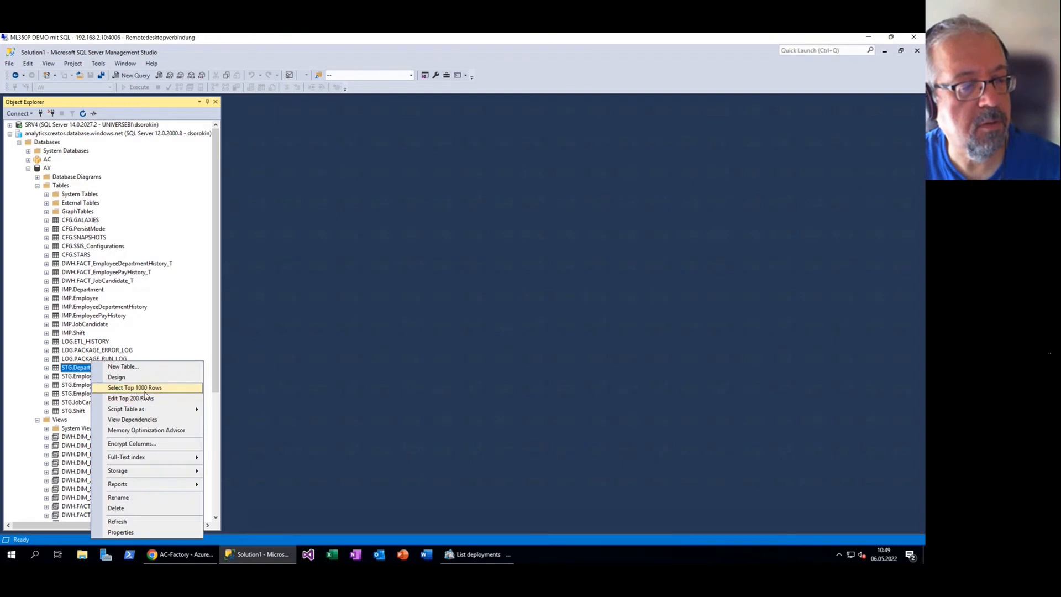
left_click(144, 389)
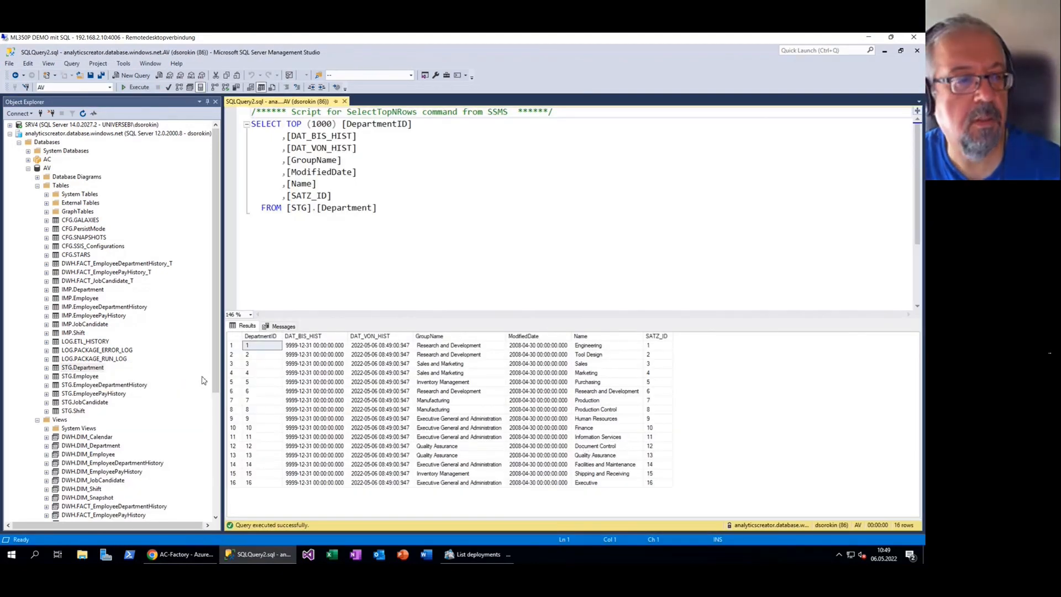
left_click(37, 186)
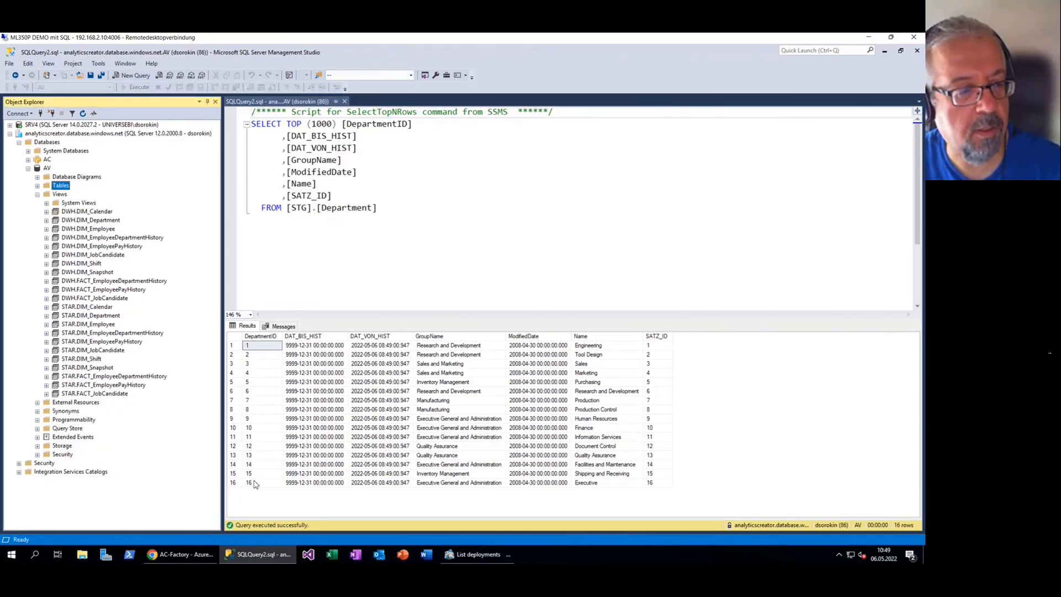
left_click(182, 554)
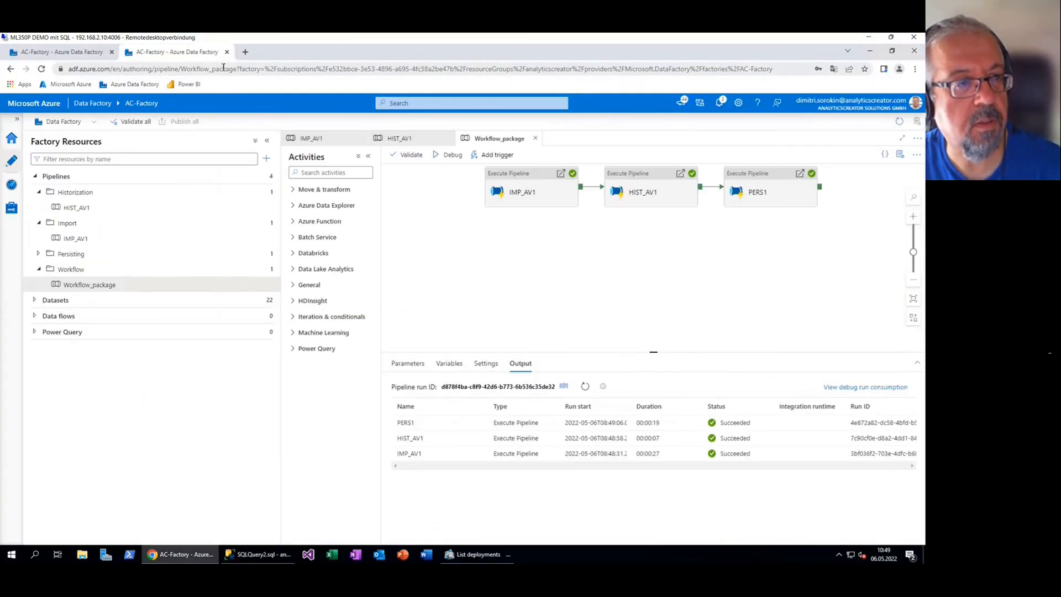
Open Power BI and reach the AV dataset's settings page through its options menu
left_click(186, 84)
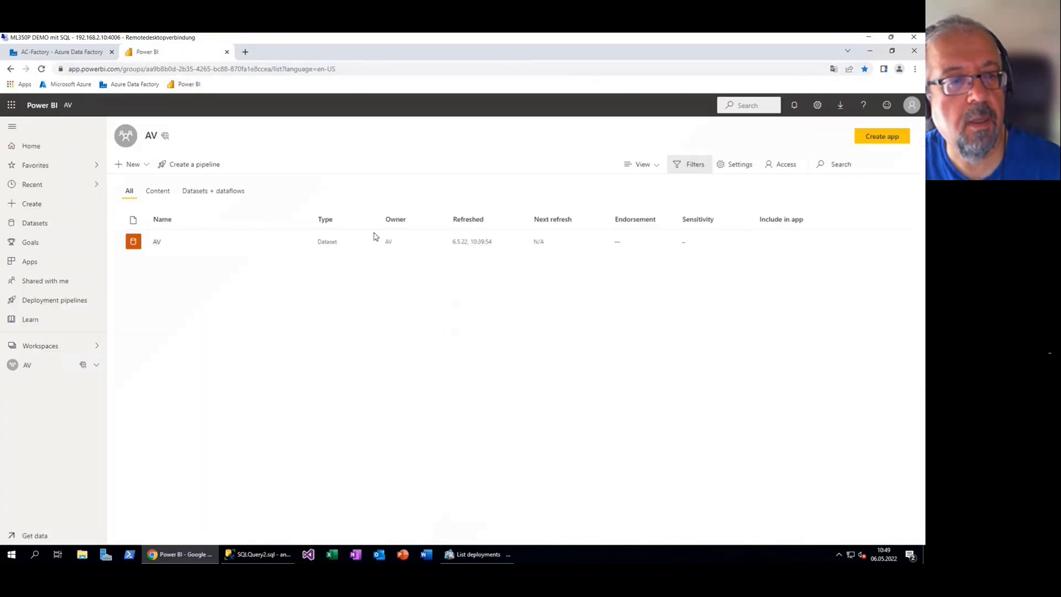
left_click(301, 242)
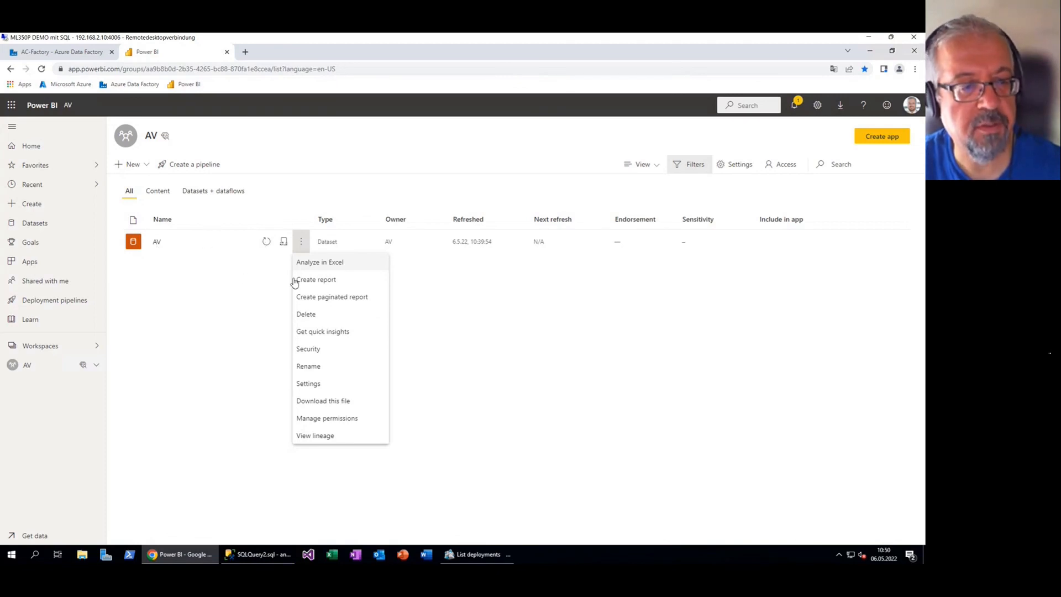
left_click(346, 355)
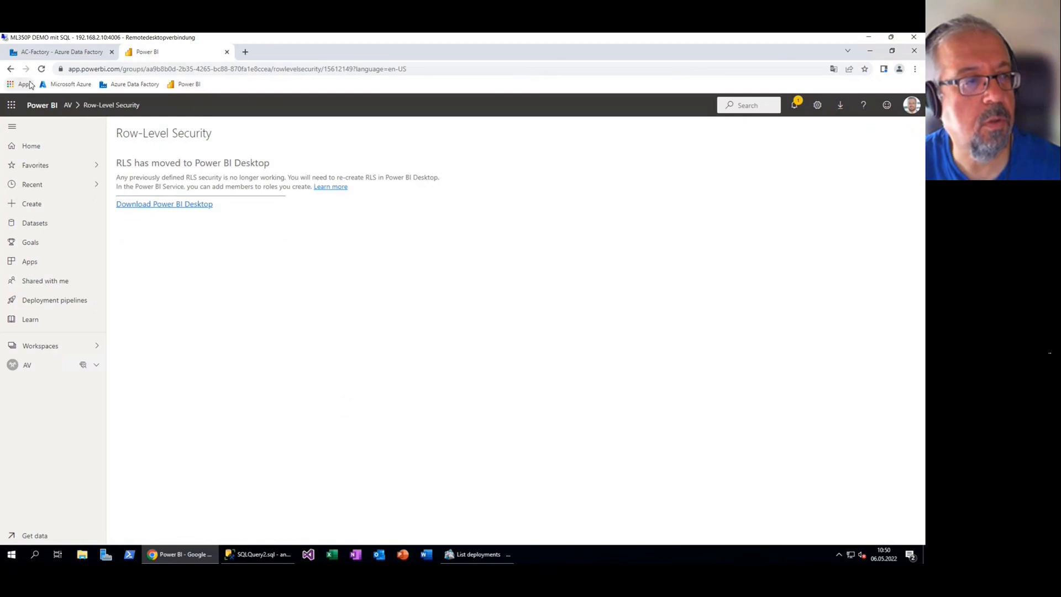
left_click(11, 69)
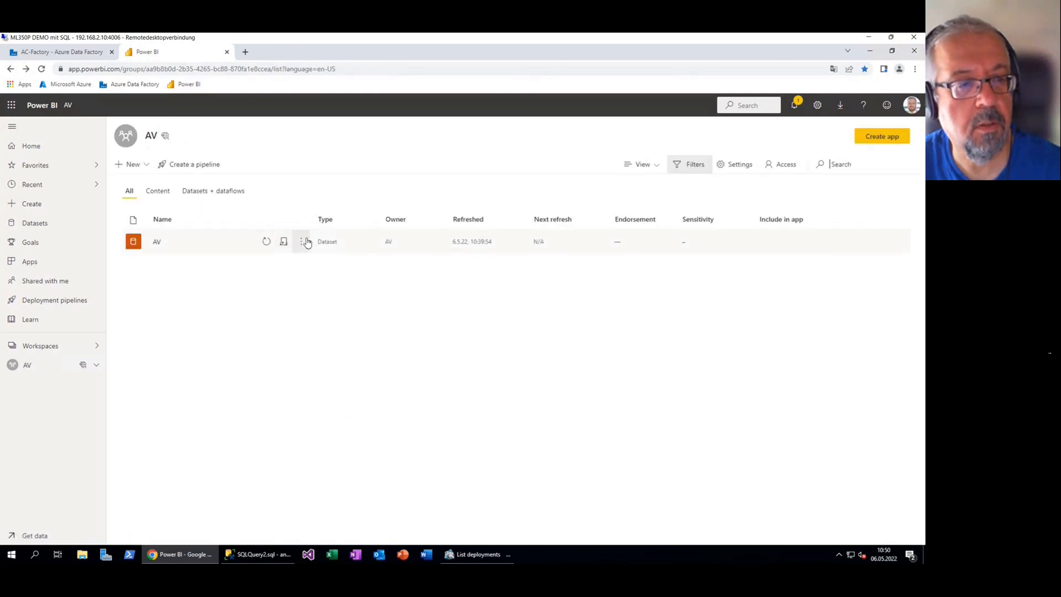
left_click(302, 243)
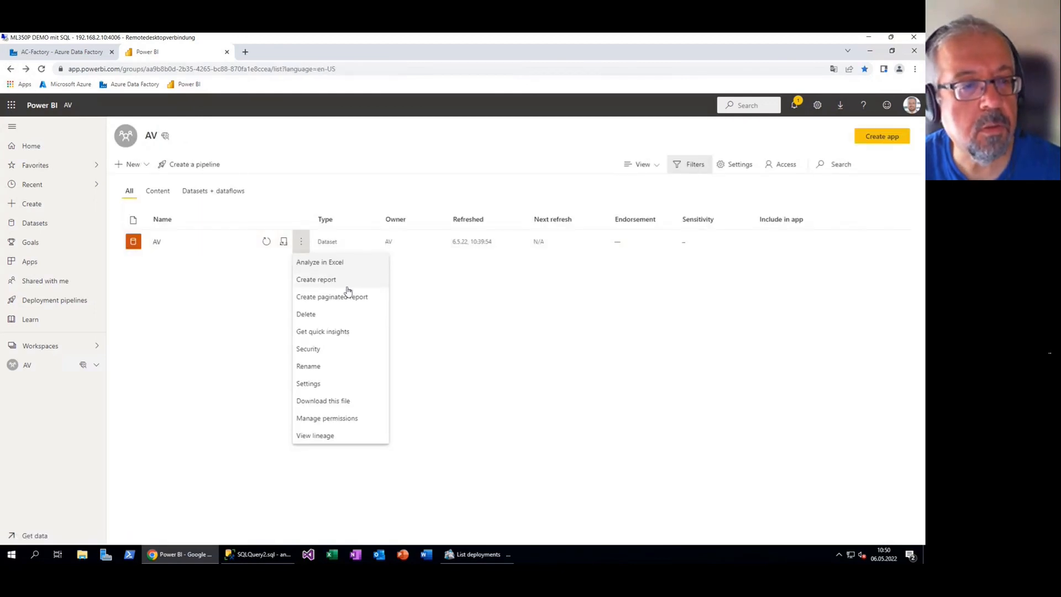
left_click(348, 385)
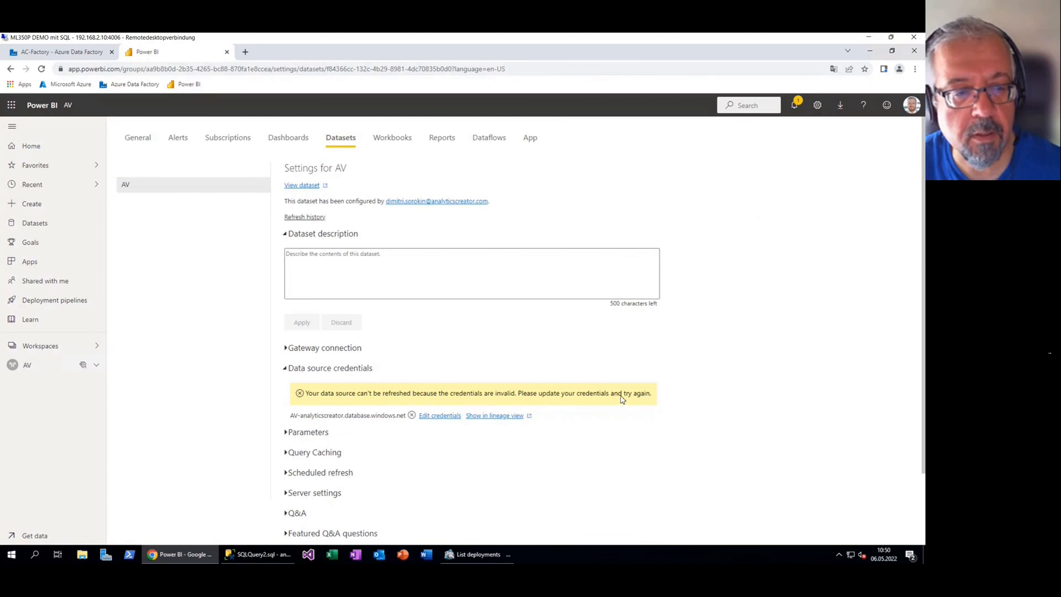
Sign in with Basic credentials for the AV dataset's data source, then return to the AV workspace
left_click(439, 416)
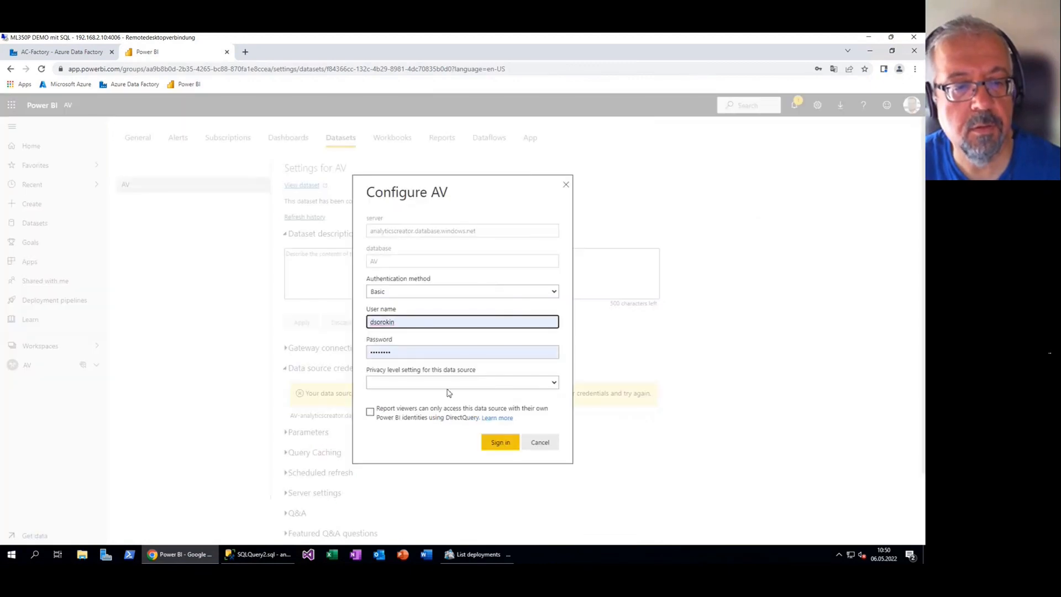
left_click(501, 442)
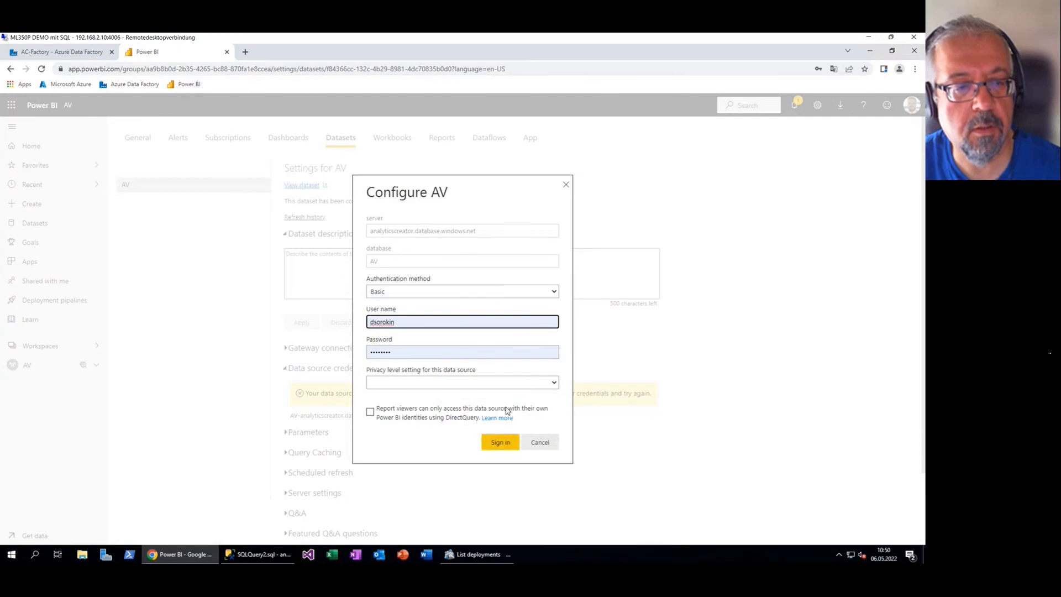
left_click(500, 442)
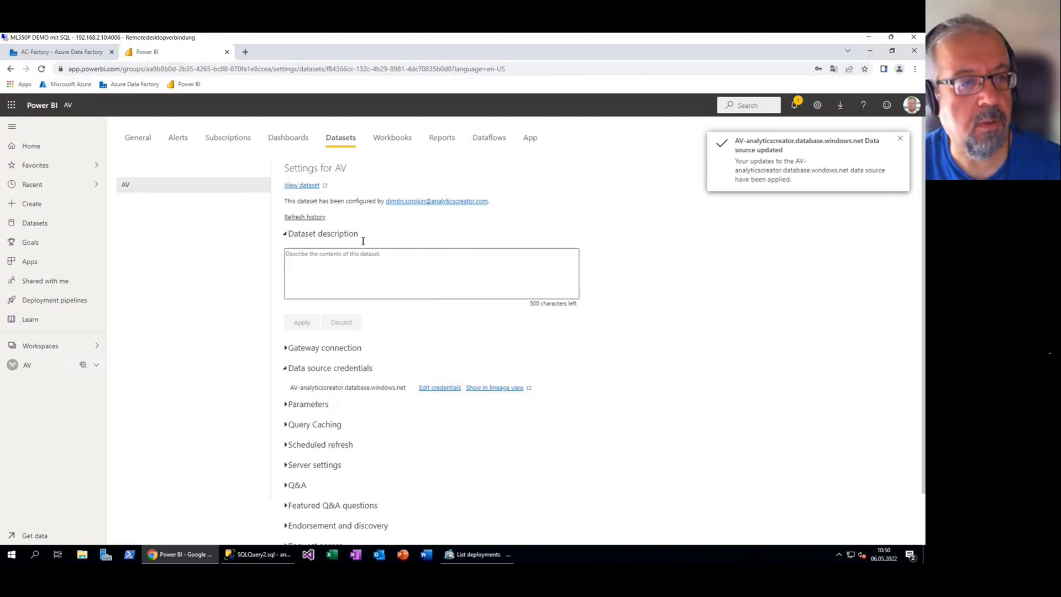
left_click(146, 145)
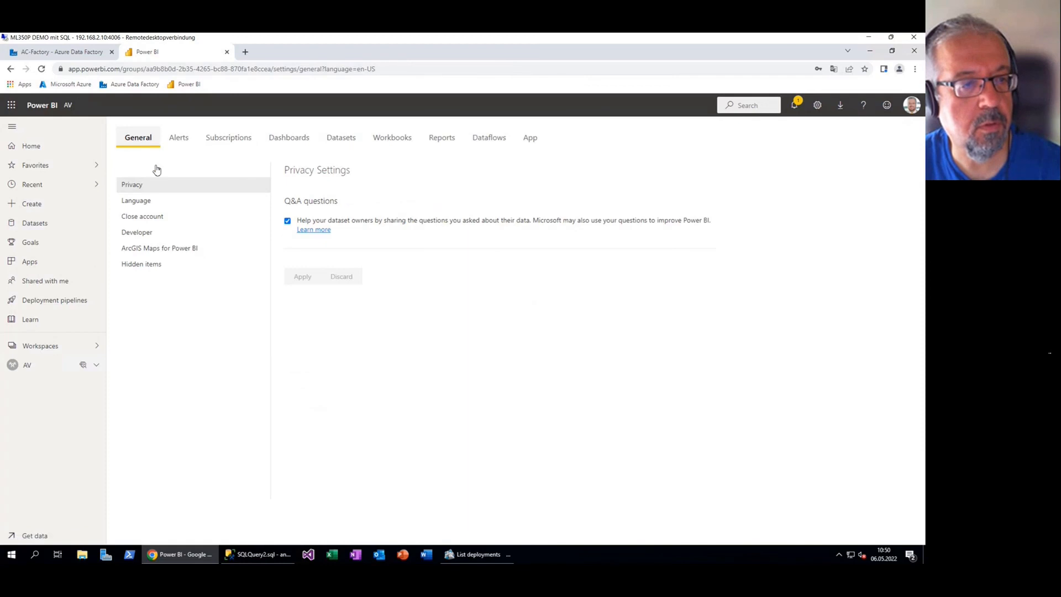
left_click(43, 369)
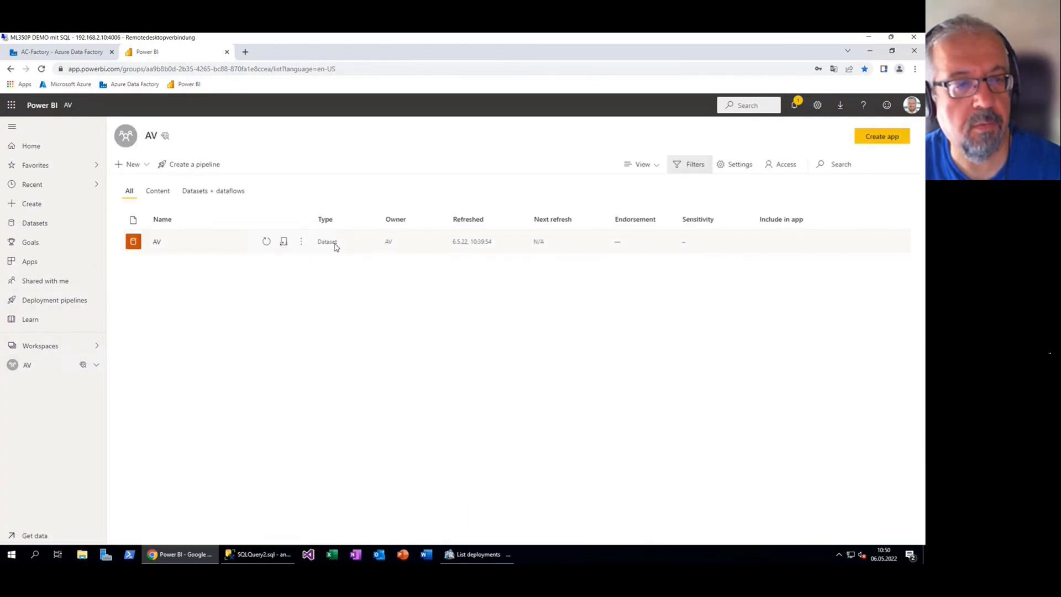
Refresh the AV dataset, confirm it shows Refreshed 6.5.22, 10:50:46, and request its quick insights
left_click(266, 243)
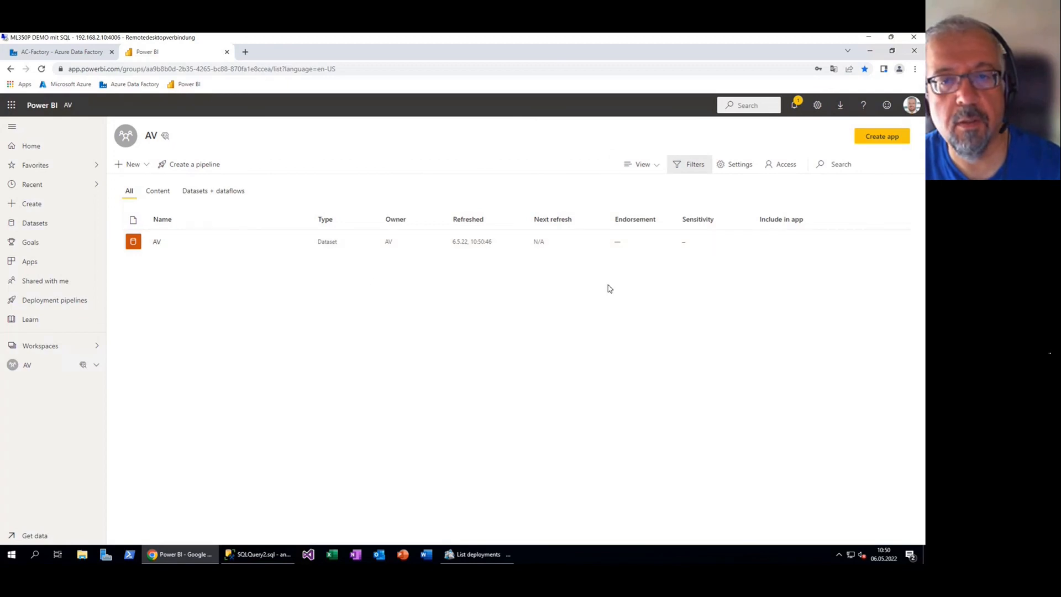
left_click(794, 104)
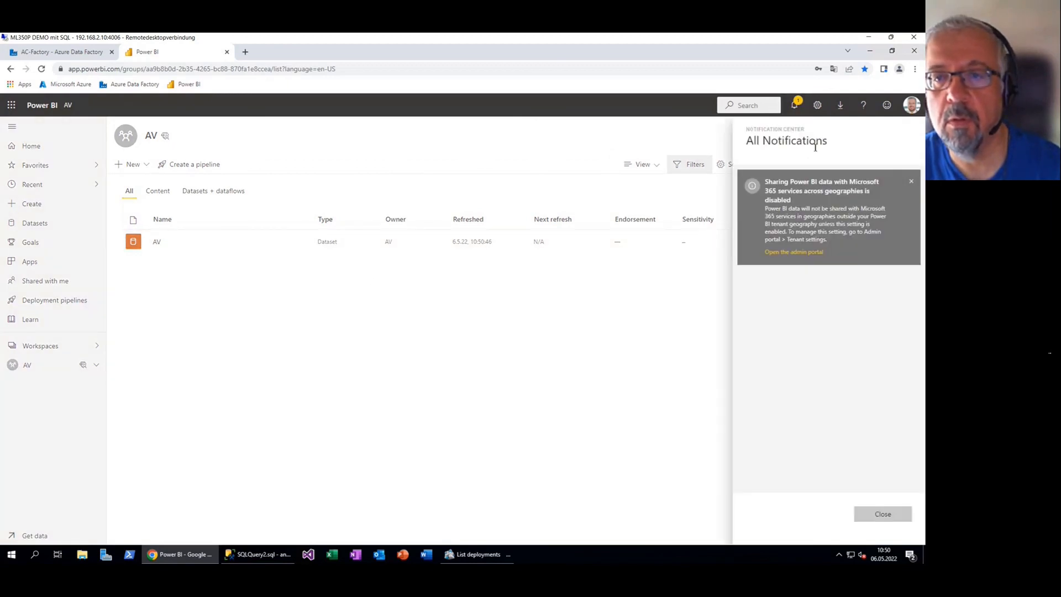
left_click(911, 183)
left_click(562, 312)
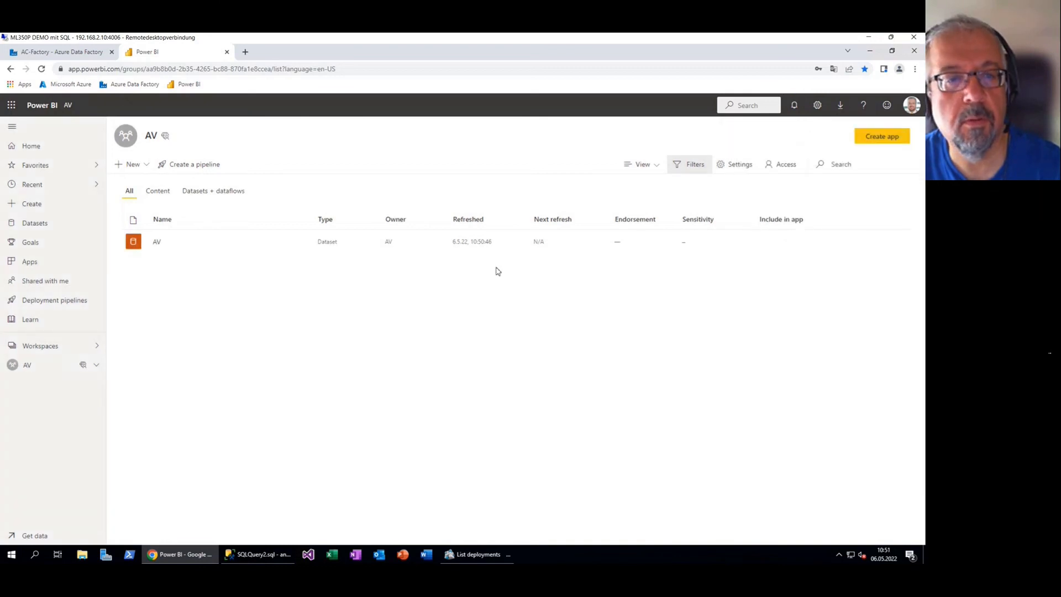
key("F5")
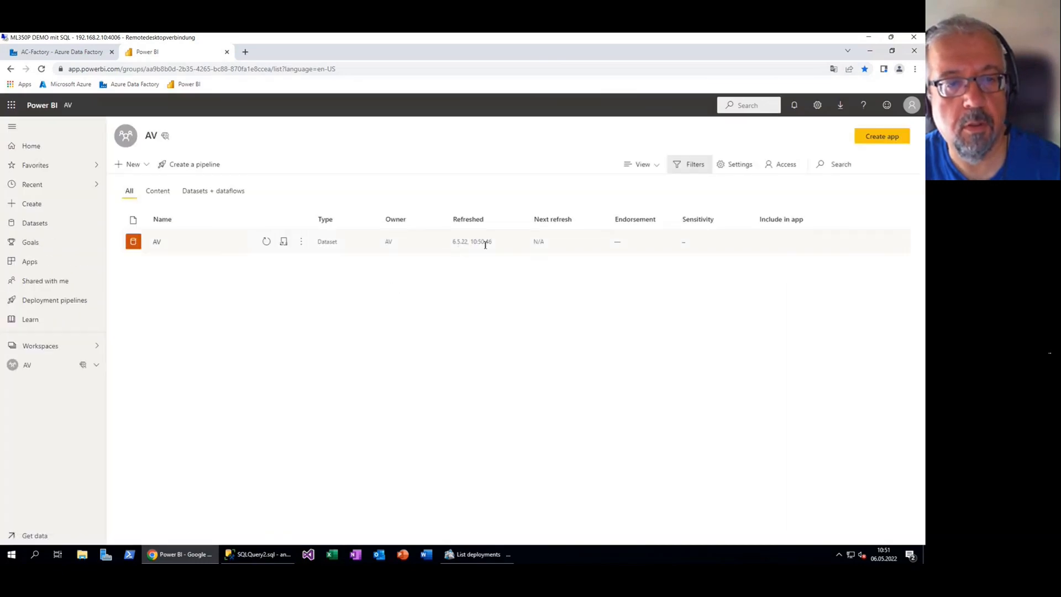
left_click_drag(475, 246, 455, 248)
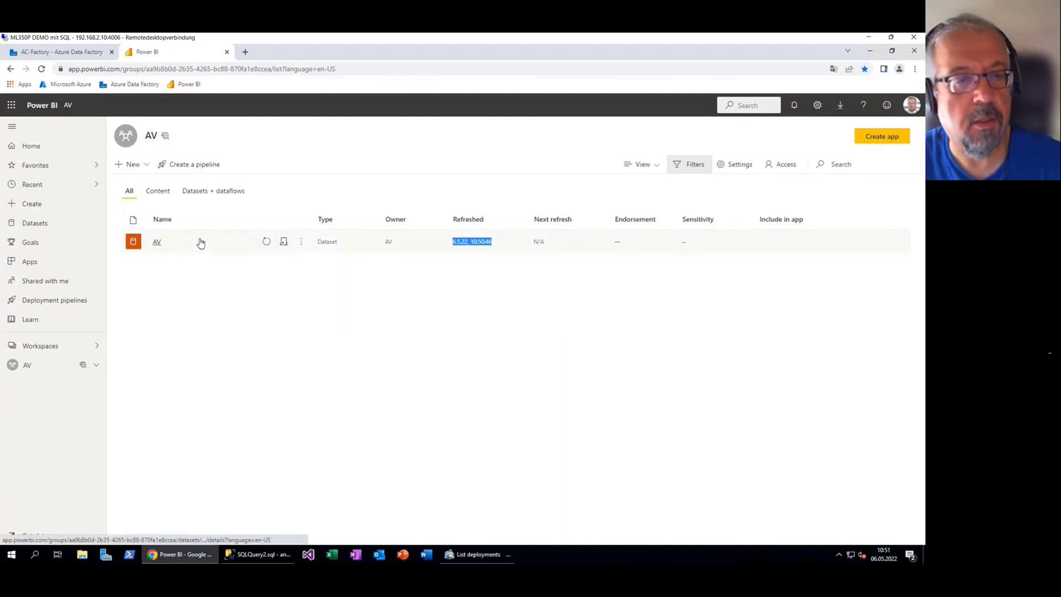
left_click(302, 243)
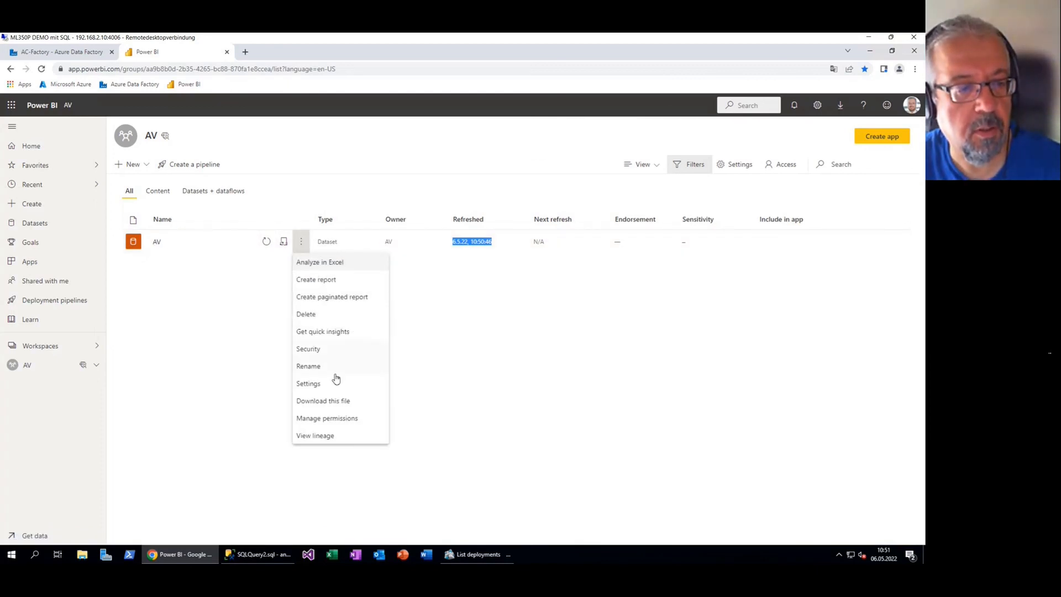
left_click(336, 332)
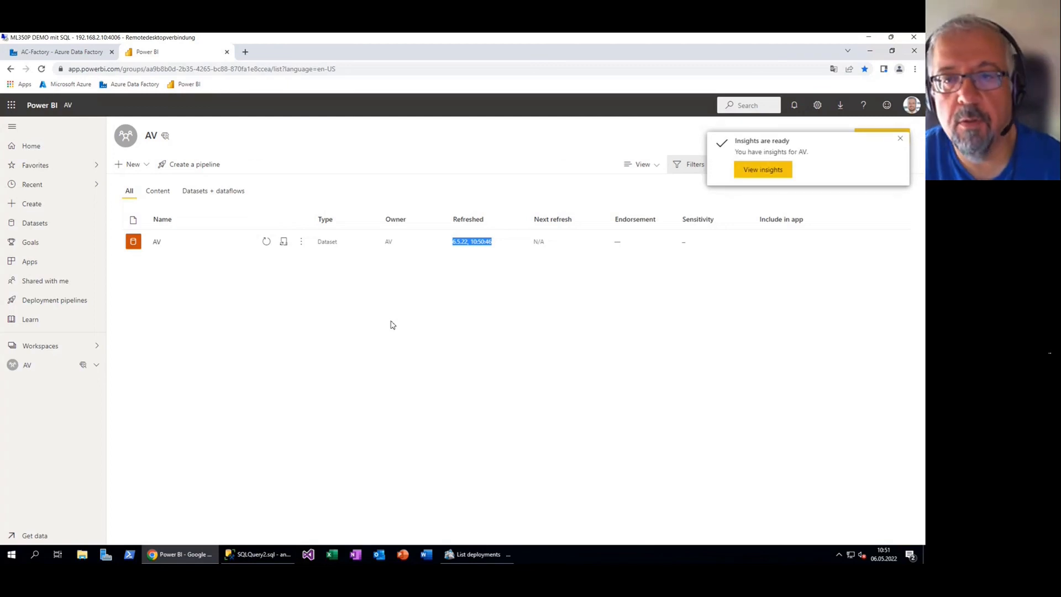
View the AV quick insights and browse charts like MaritalStatus outliers and Department–GroupName correlation
left_click(758, 167)
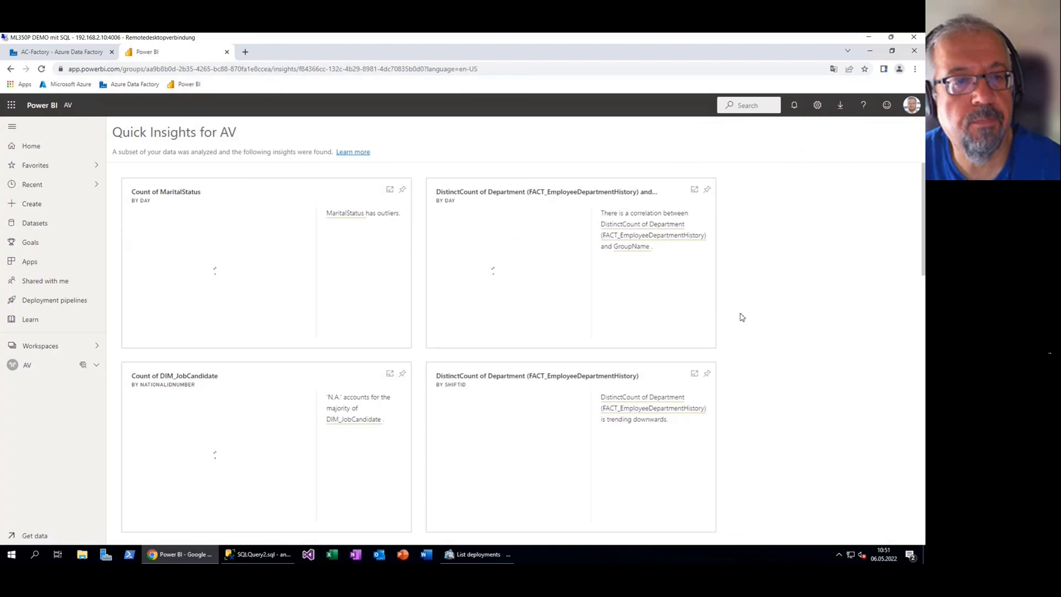
scroll(741, 316, "down", 8)
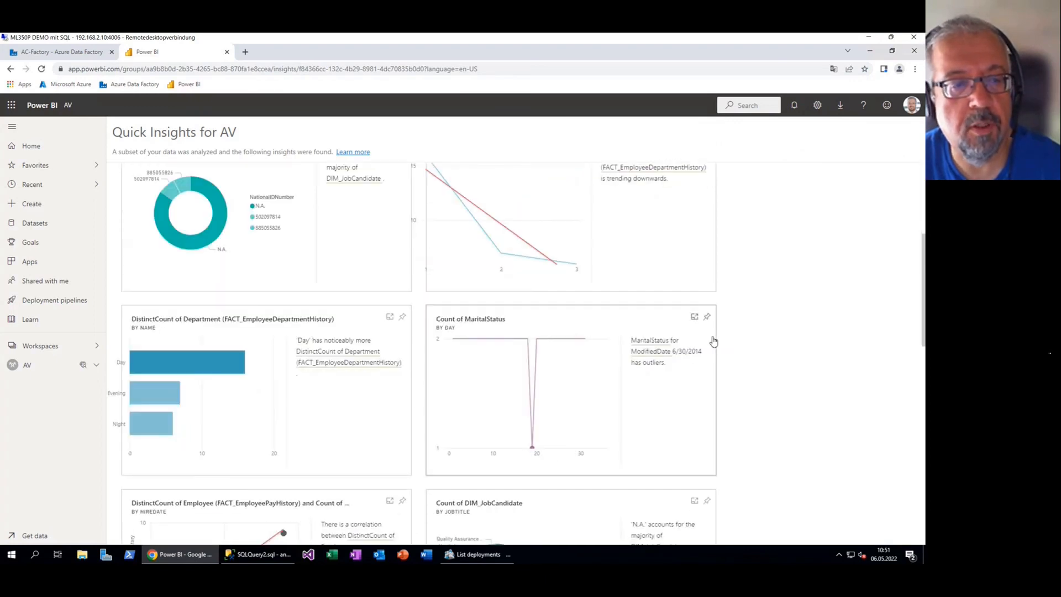
scroll(711, 342, "down", 8)
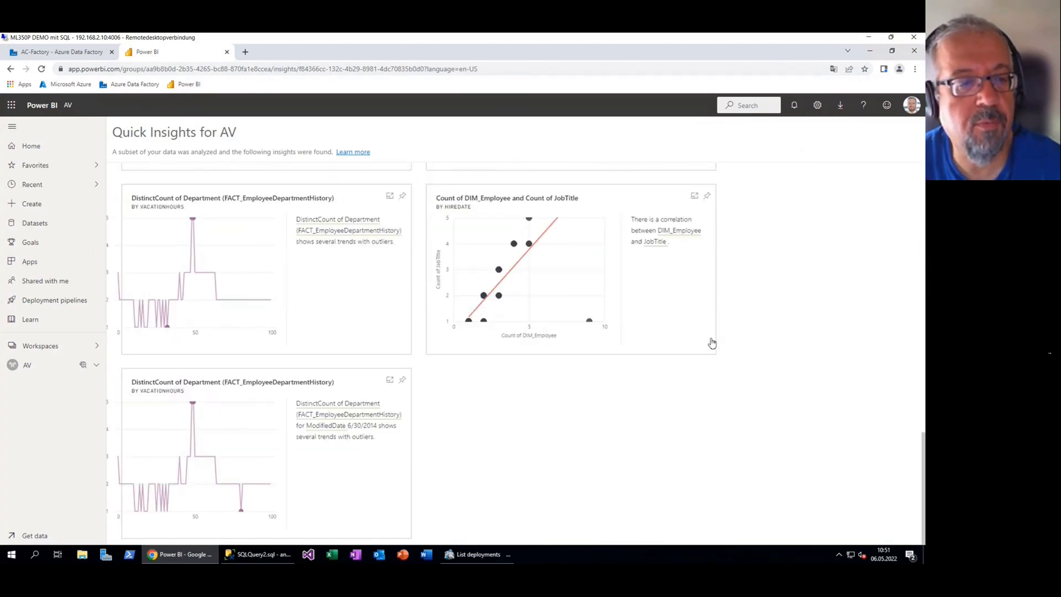
scroll(505, 355, "up", 8)
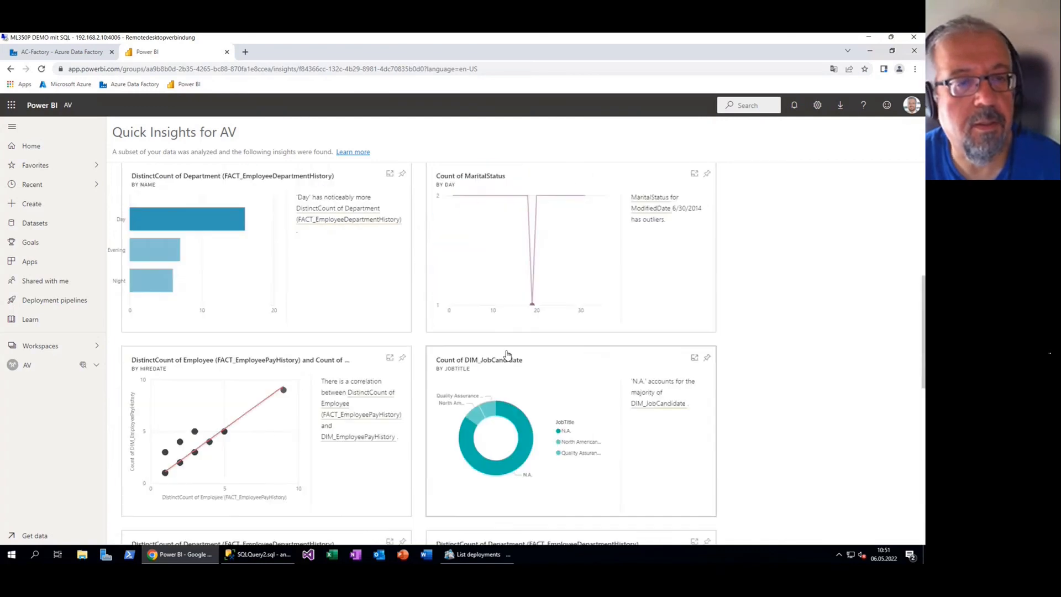
scroll(507, 354, "up", 3)
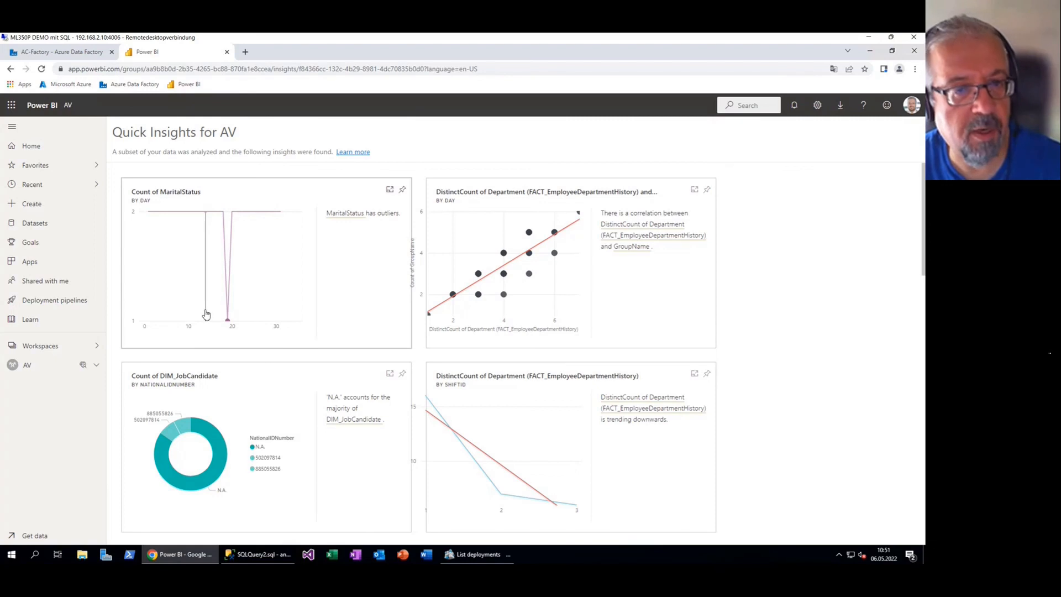
mouse_move(206, 314)
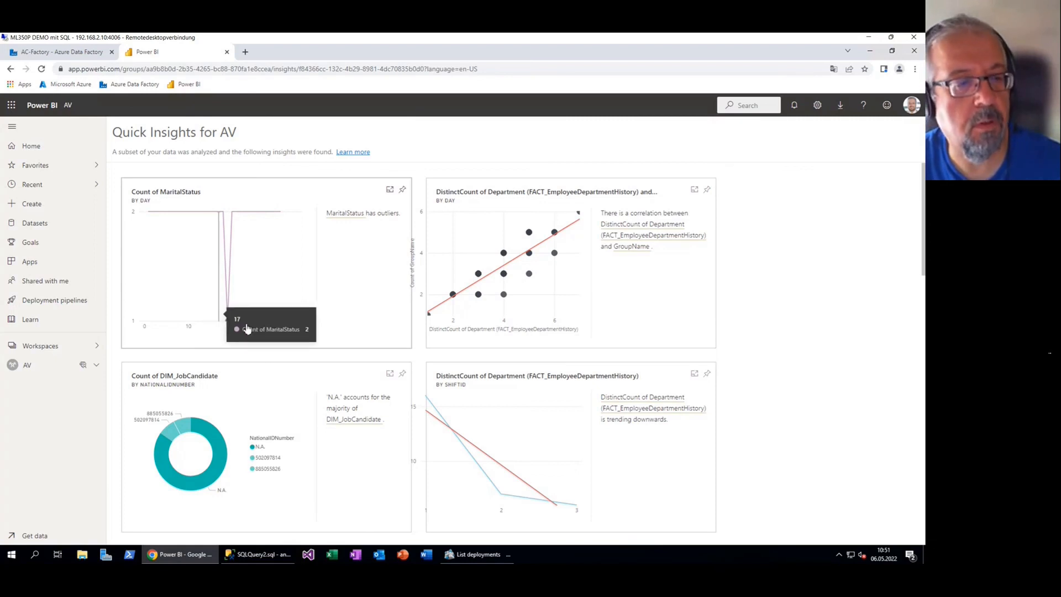
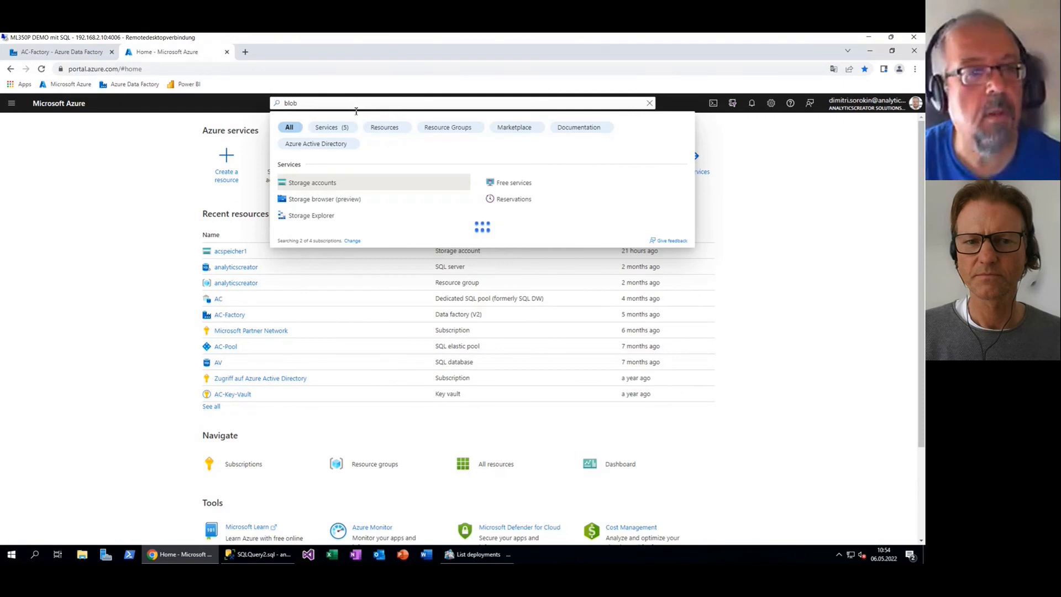
Copy the acspeicher1 storage account name from its Azure access keys page, then expand AnalyticsCreator's Connectors
left_click(331, 184)
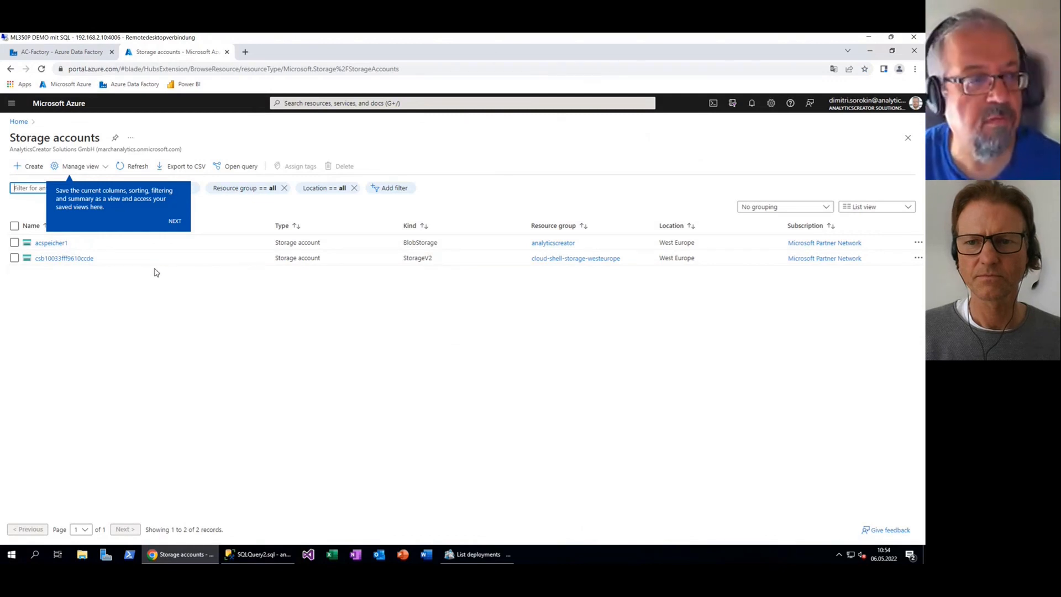
left_click(51, 244)
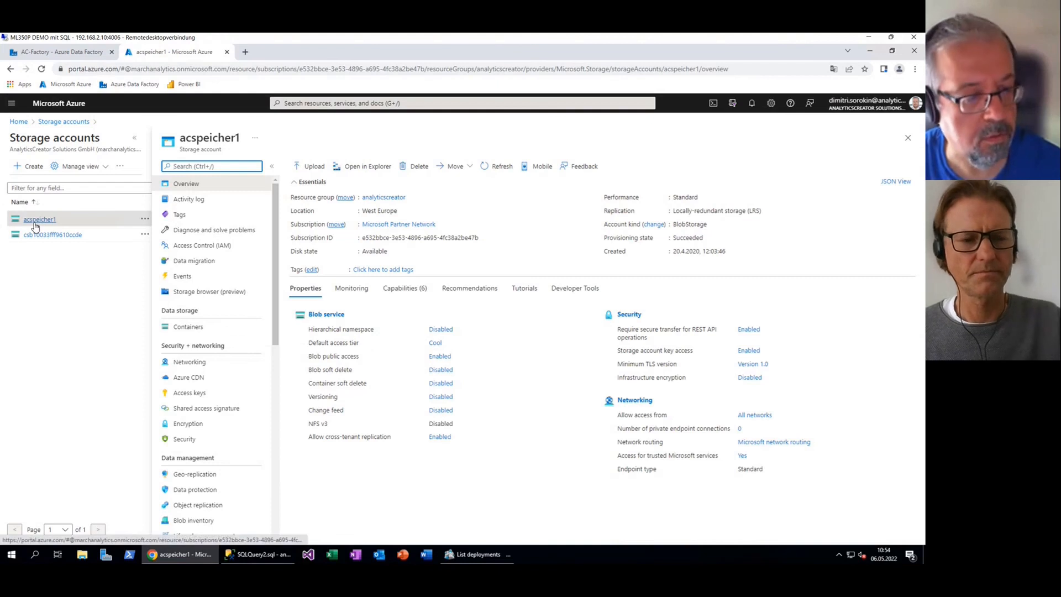
left_click(202, 398)
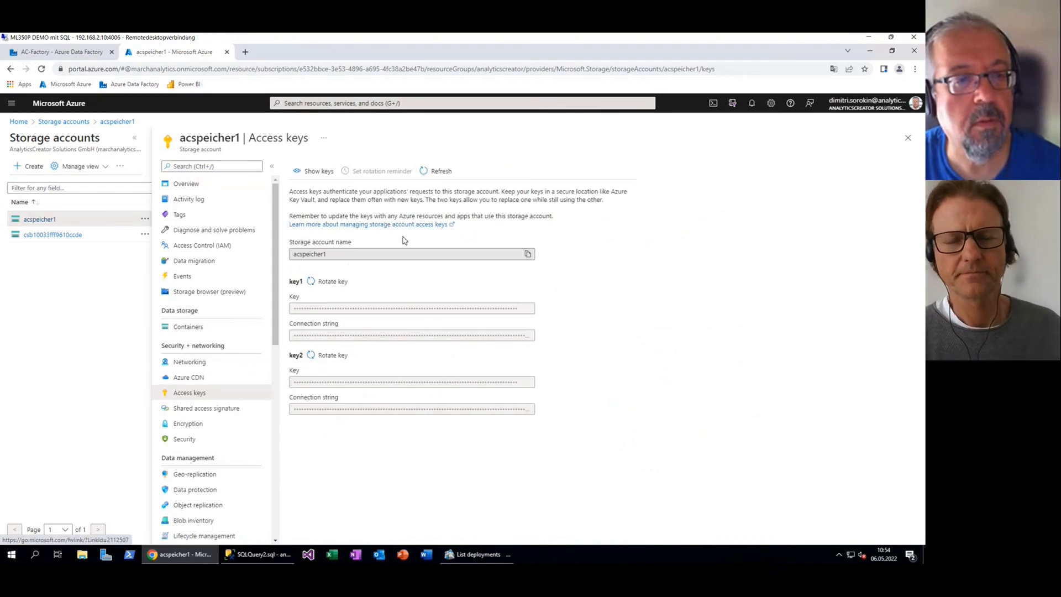
left_click(528, 254)
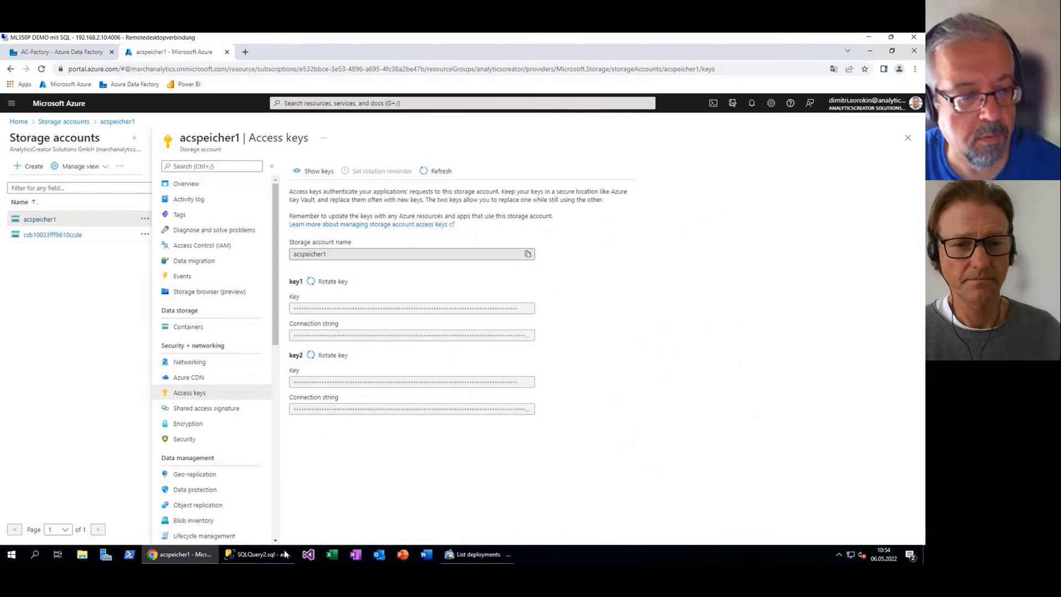
left_click(469, 557)
left_click(23, 89)
left_click(15, 129)
Edit the AV connector, renaming it Blob with connector type Azure BLOB
right_click(43, 139)
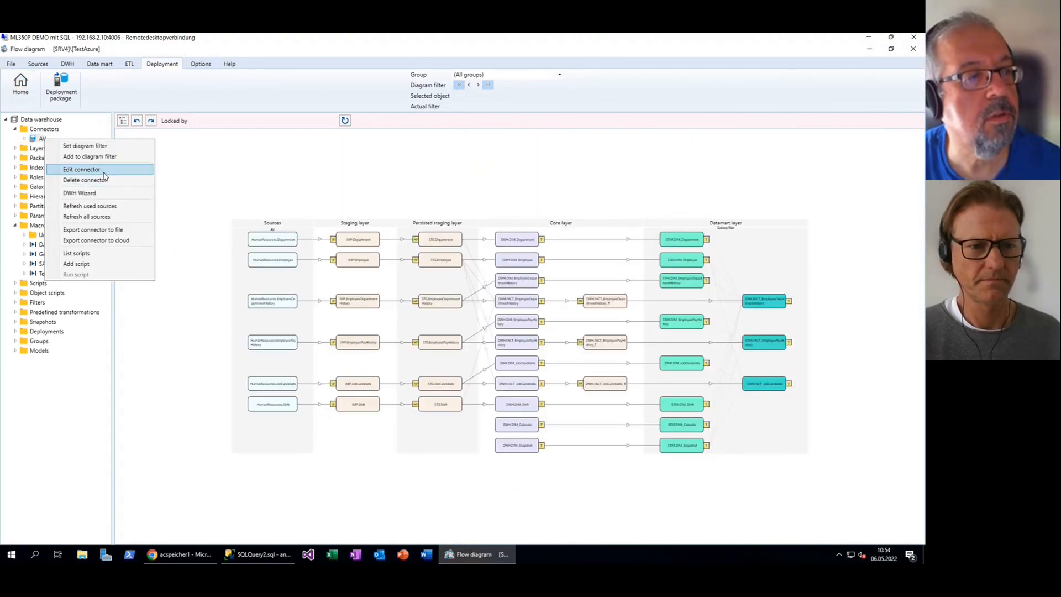
left_click(89, 169)
left_click(265, 150)
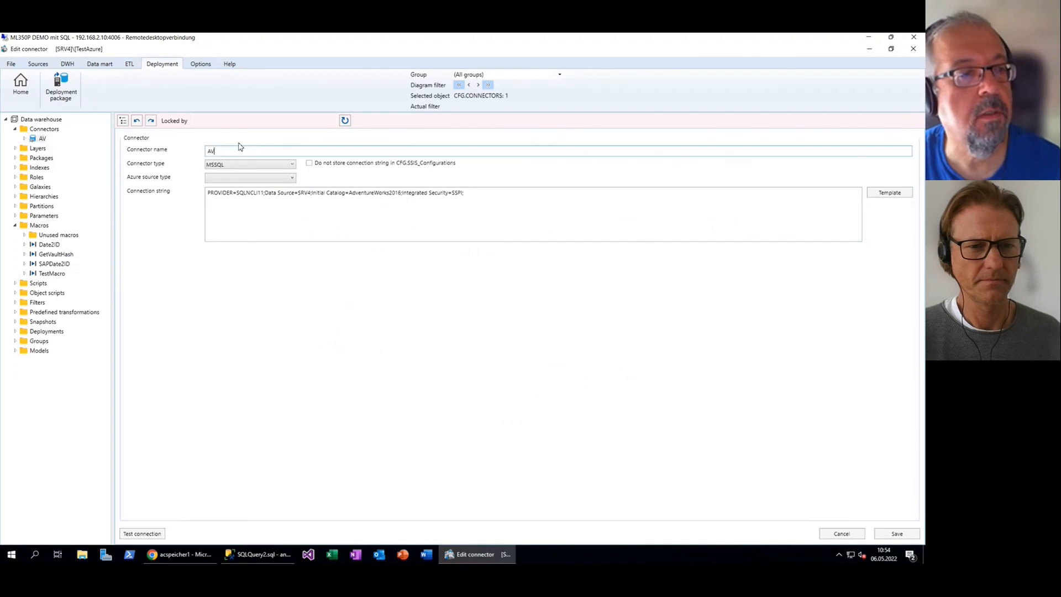
type("Blob")
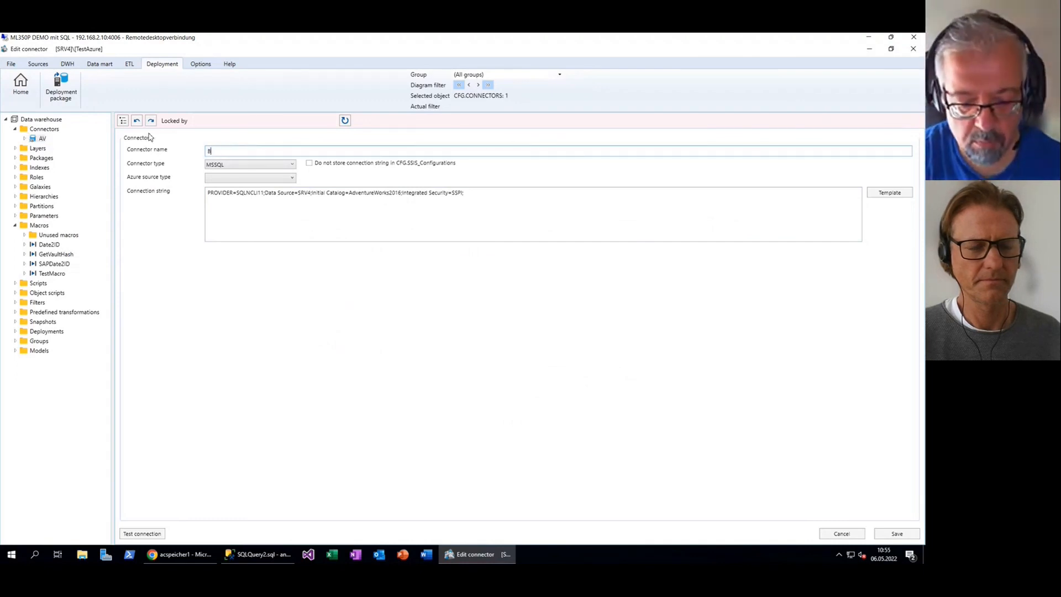
left_click(232, 166)
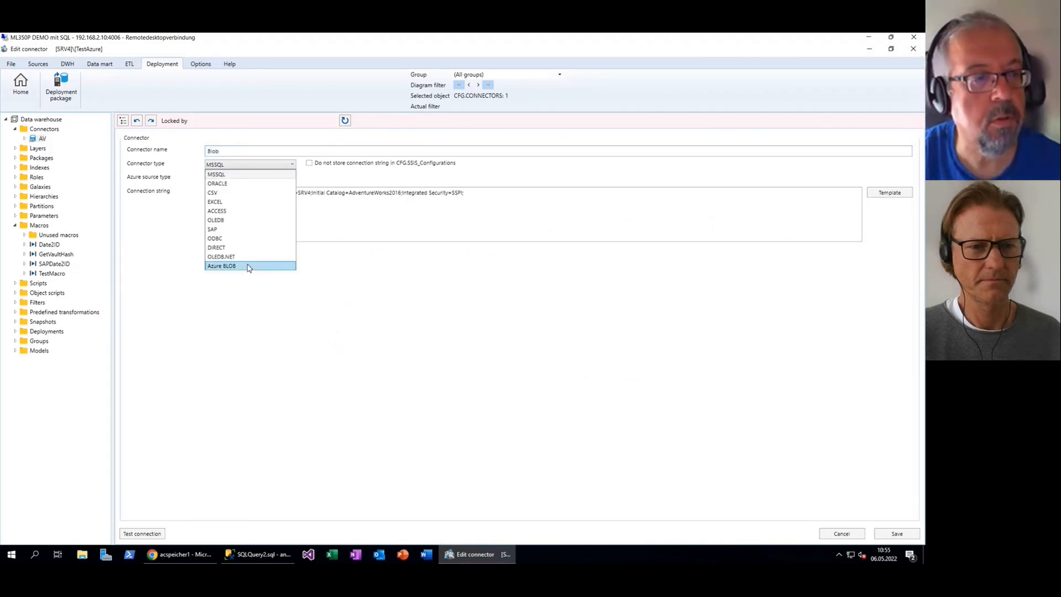
left_click(249, 267)
Paste acspeicher1 as the connector's storage account and go back to the Azure keys
left_click(243, 192)
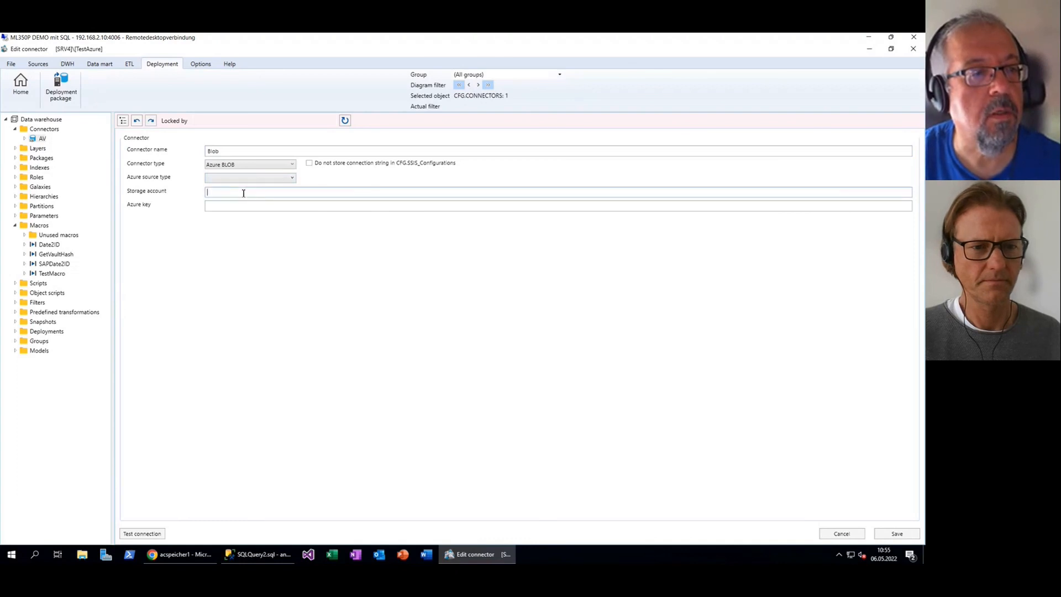
key("ctrl+v")
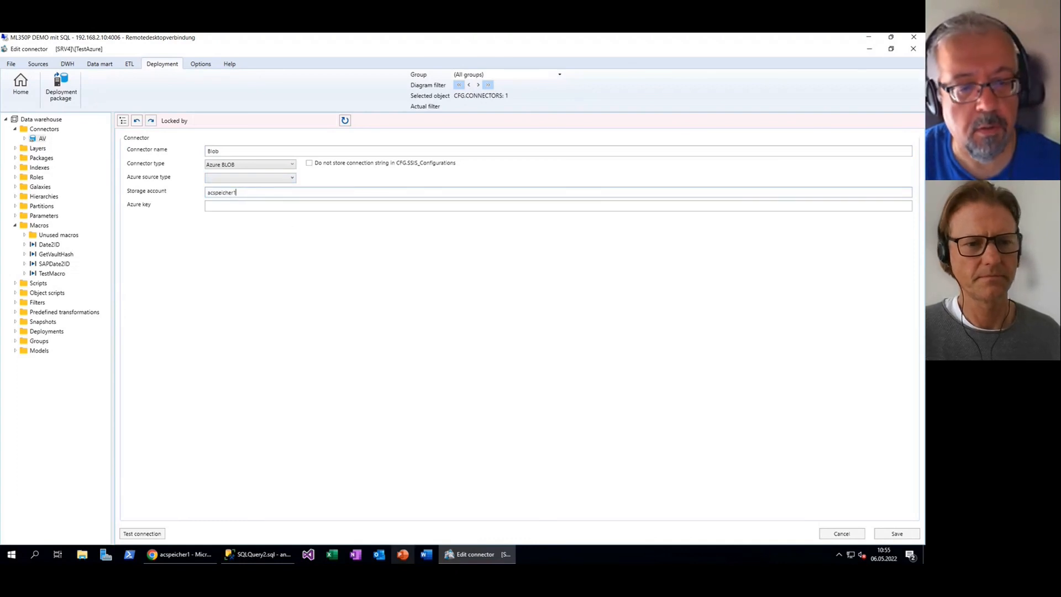
mouse_move(460, 554)
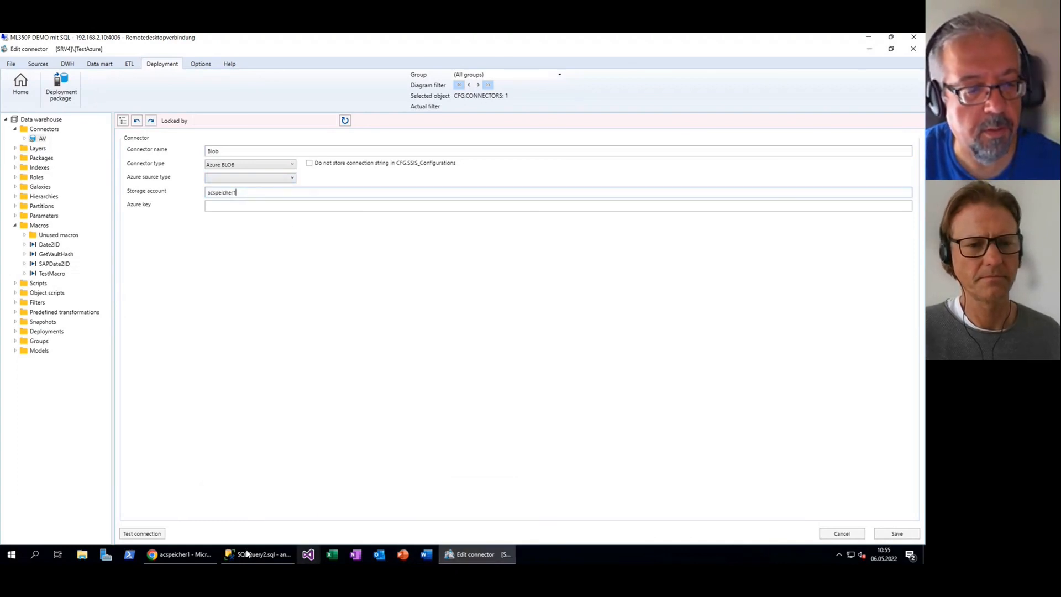
left_click(179, 553)
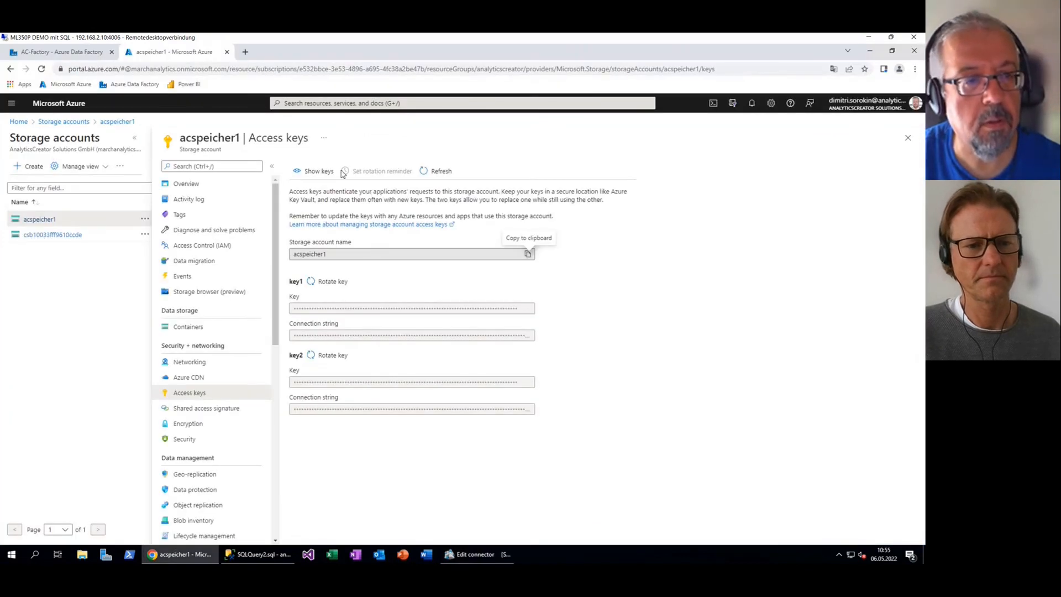
Copy key1 from the Azure portal into the Blob connector's Azure key field and save
left_click(313, 170)
left_click(527, 308)
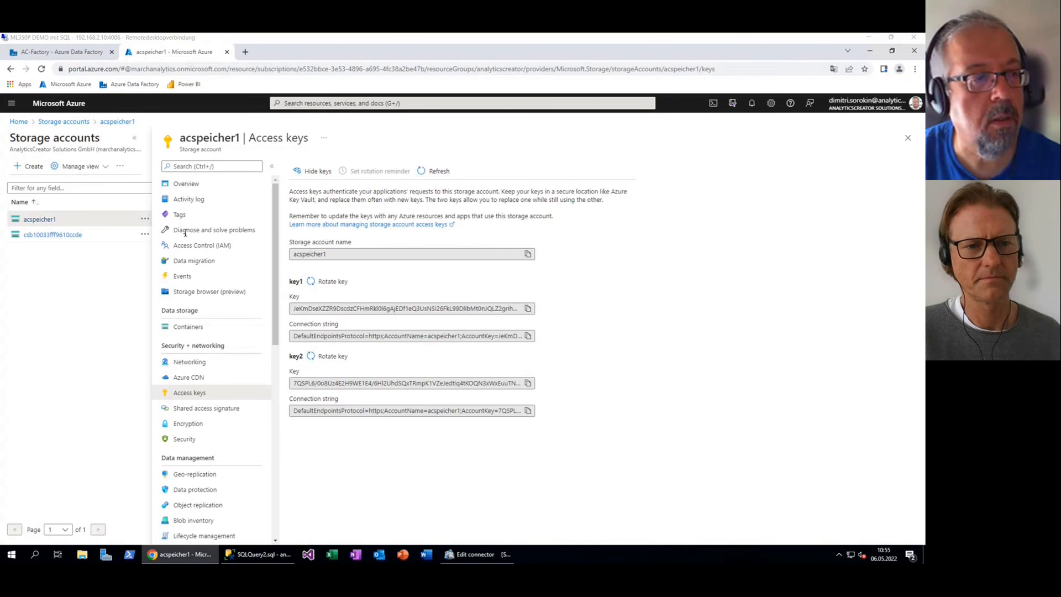
left_click(458, 553)
left_click(215, 206)
key("ctrl+v")
left_click(897, 535)
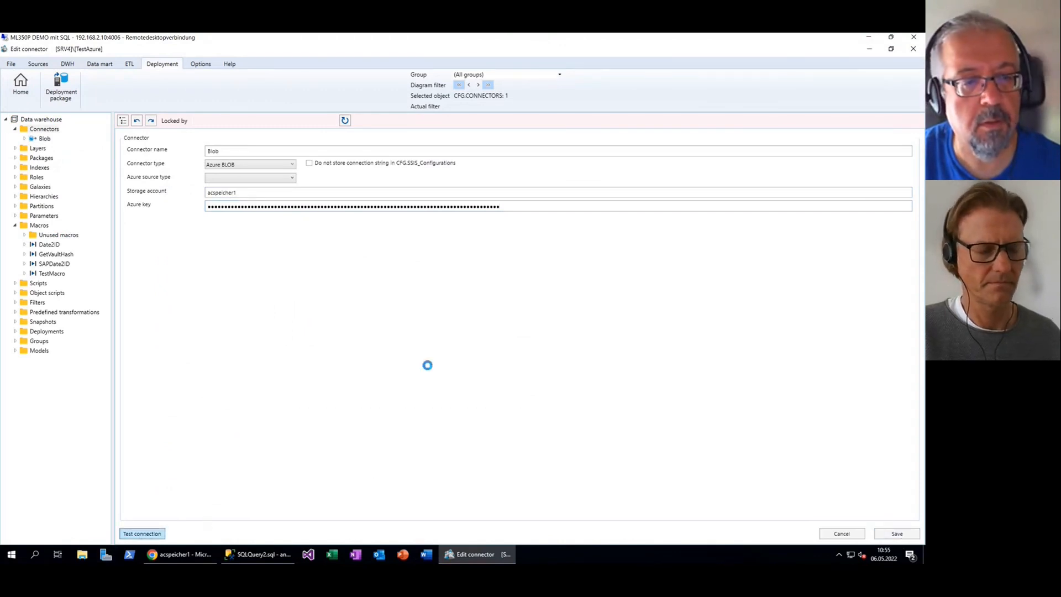
Test the Blob connection, refresh the Connectors folder, and open the Blob connector's context menu
left_click(485, 327)
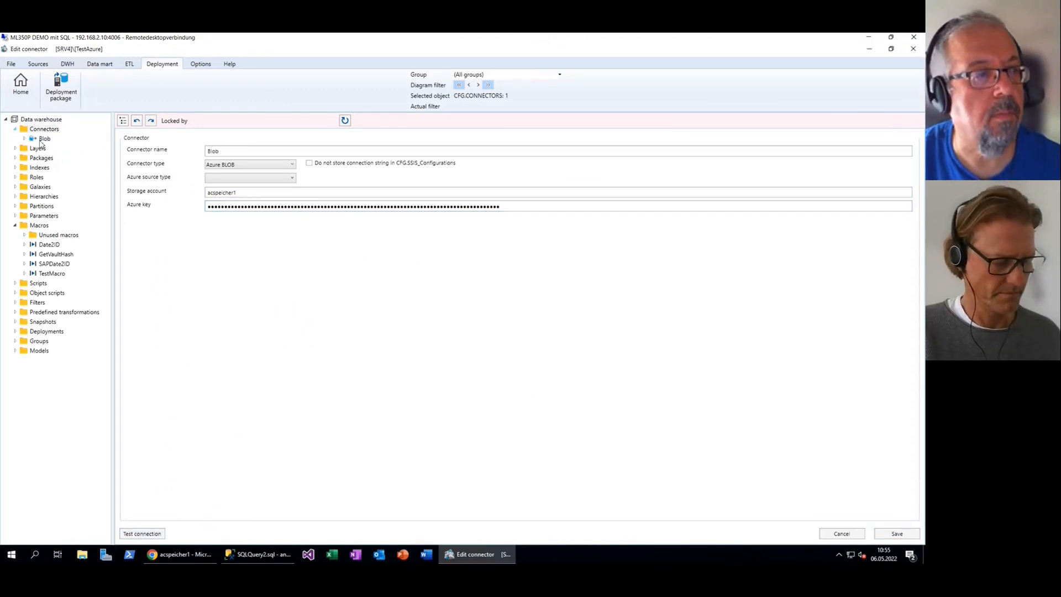
right_click(51, 129)
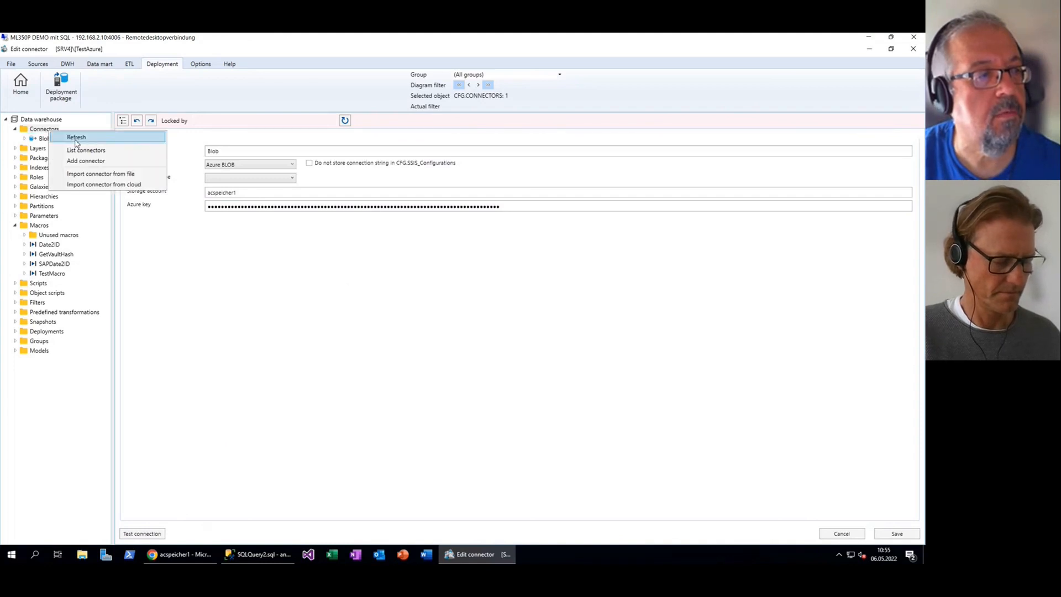
left_click(75, 142)
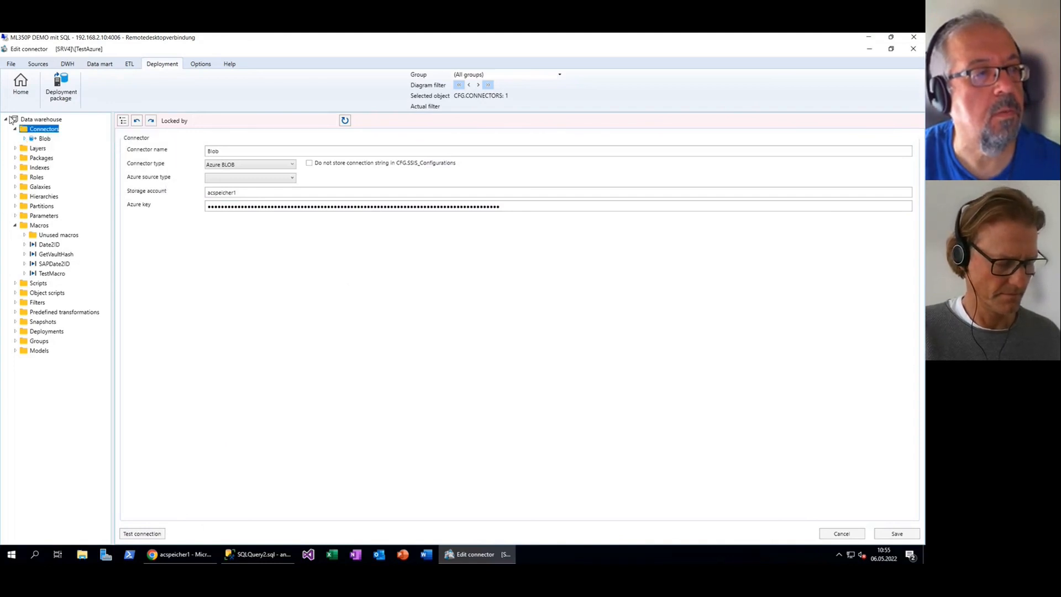
left_click(48, 140)
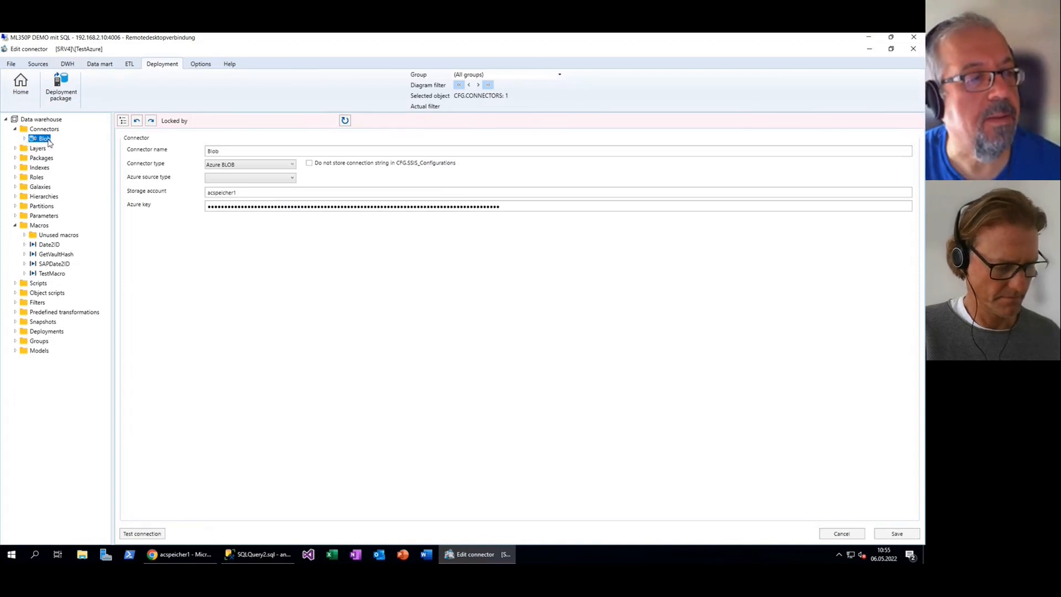
right_click(48, 140)
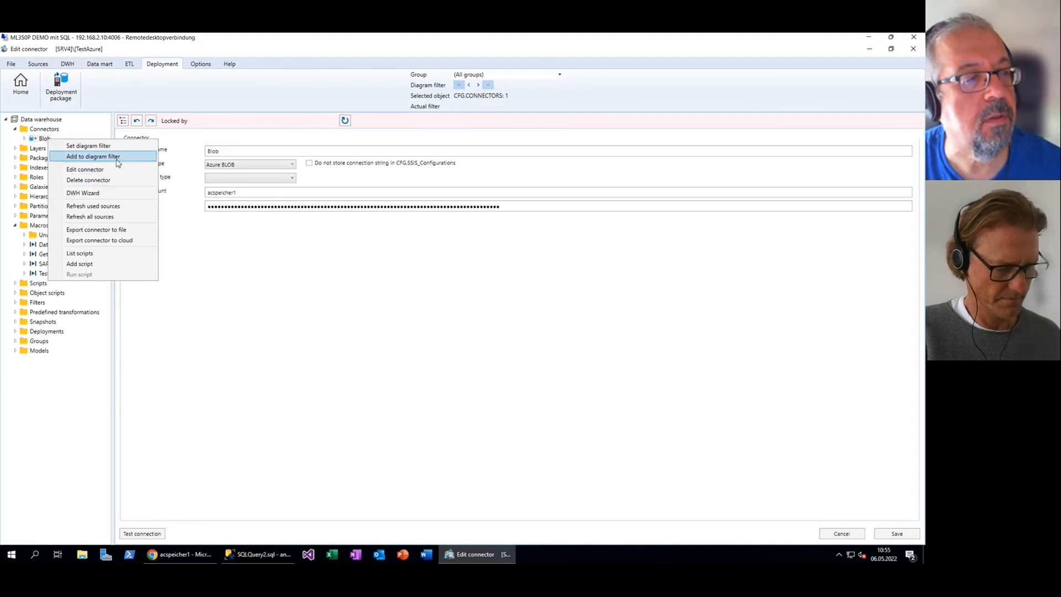
Run the DWH Wizard on the Blob connector and scroll through its listed blob files
left_click(108, 195)
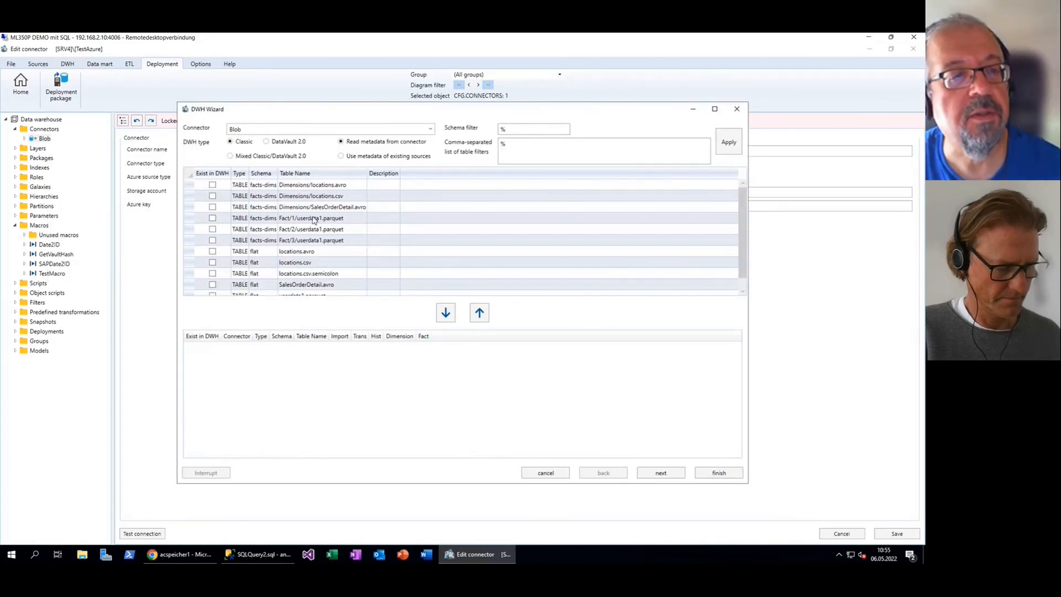
scroll(326, 229, "down", 1)
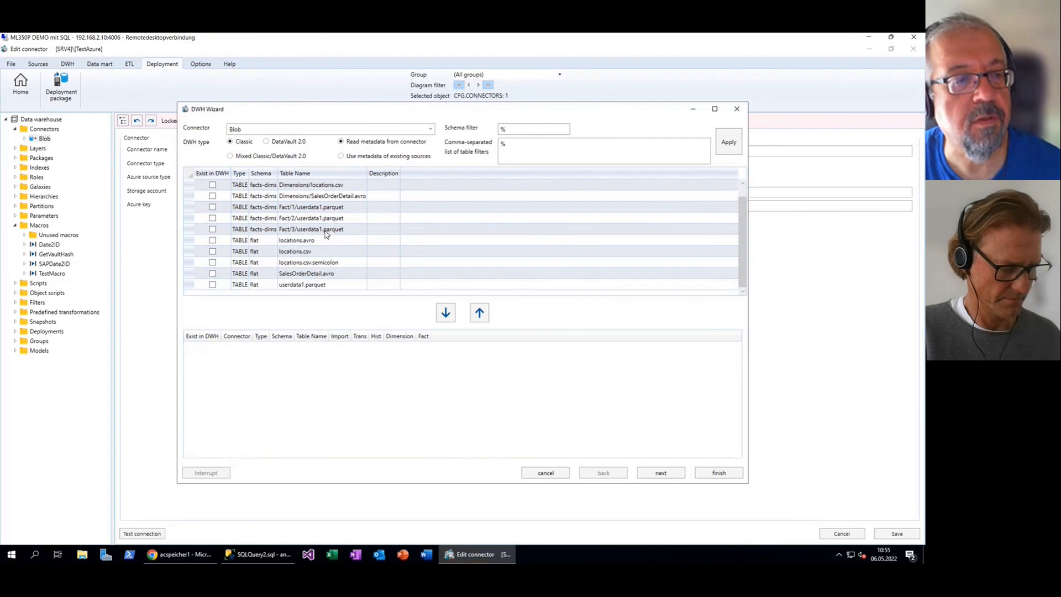
scroll(326, 232, "up", 1)
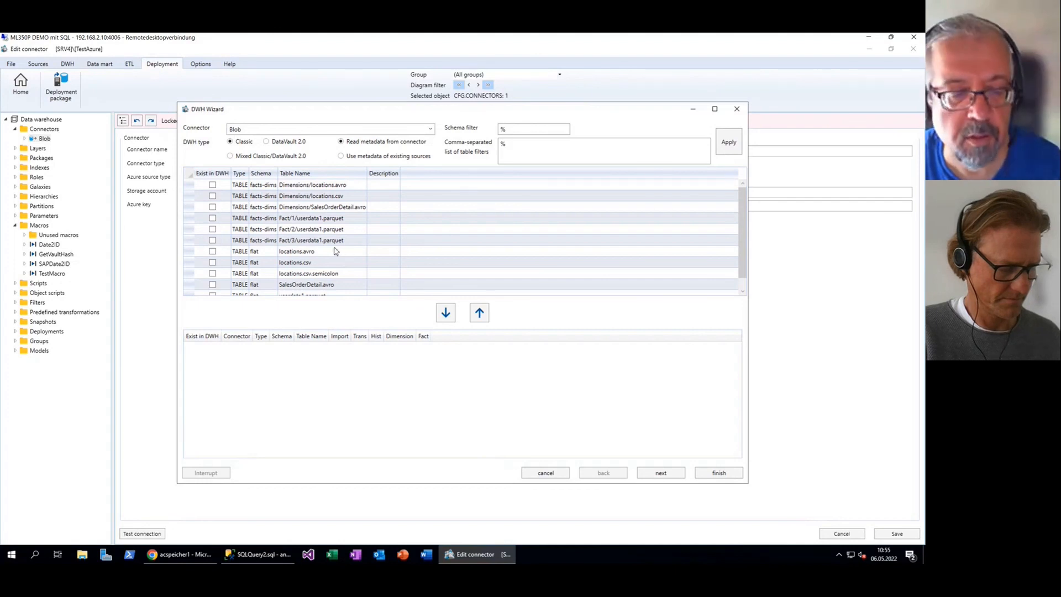
left_click(184, 557)
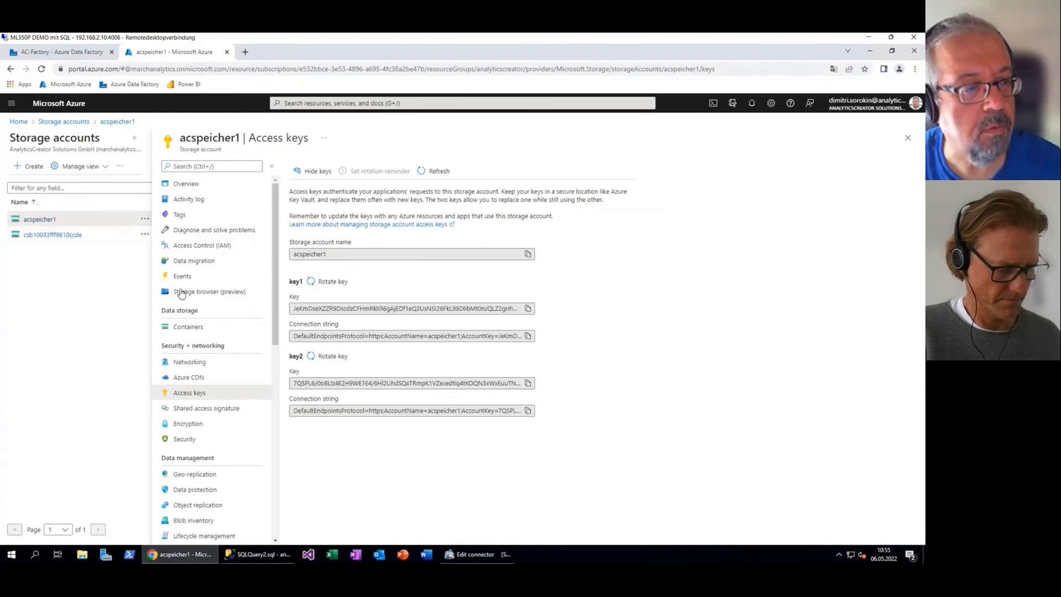
Browse the facts-dims container to Fact/1 to locate userdata1.parquet, then return to the wizard
left_click(190, 327)
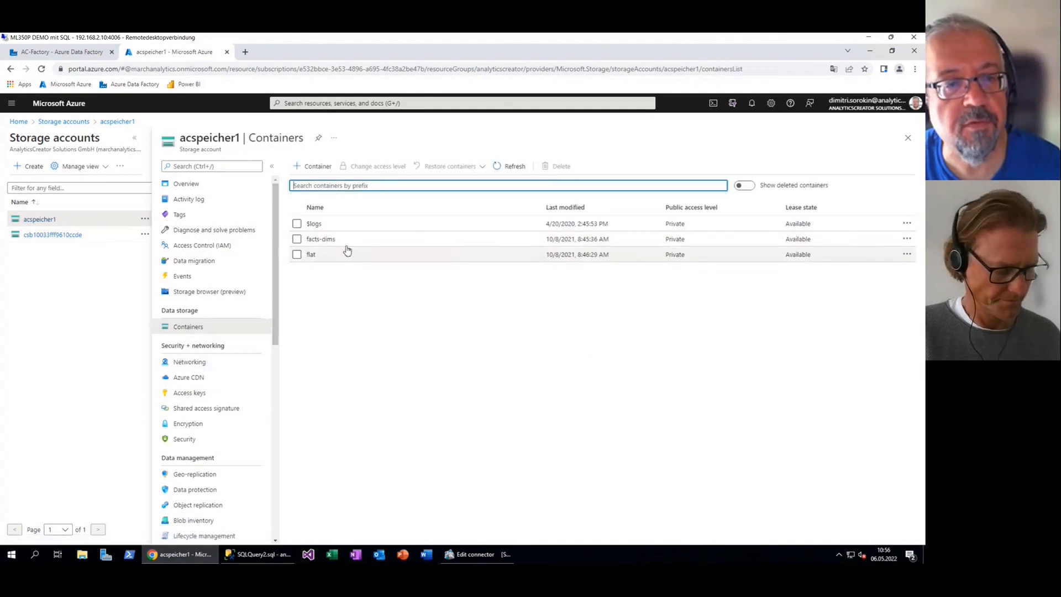
left_click(326, 242)
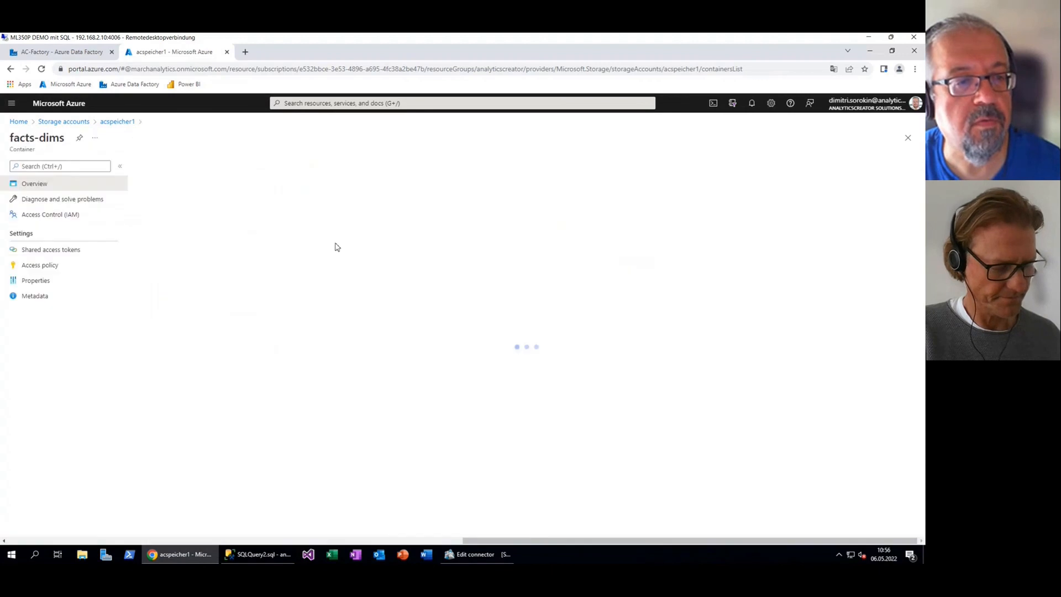
left_click(171, 264)
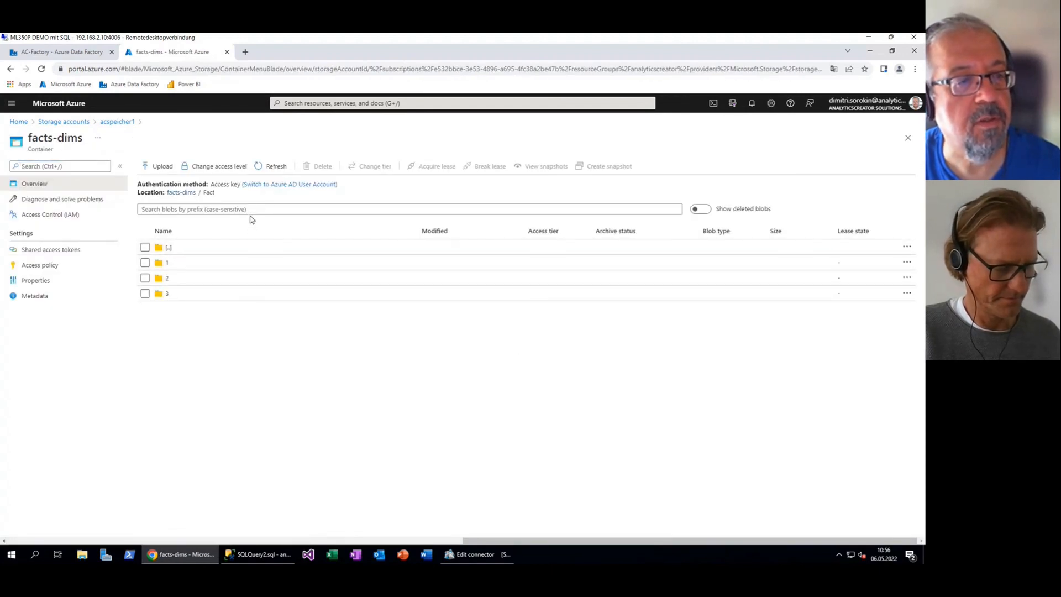
left_click(166, 263)
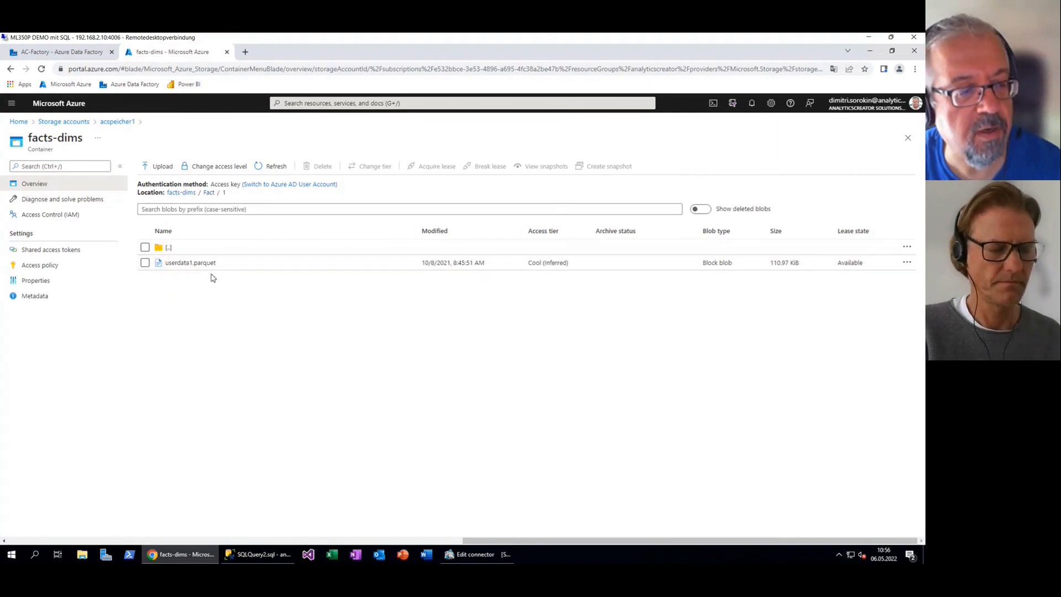
mouse_move(465, 557)
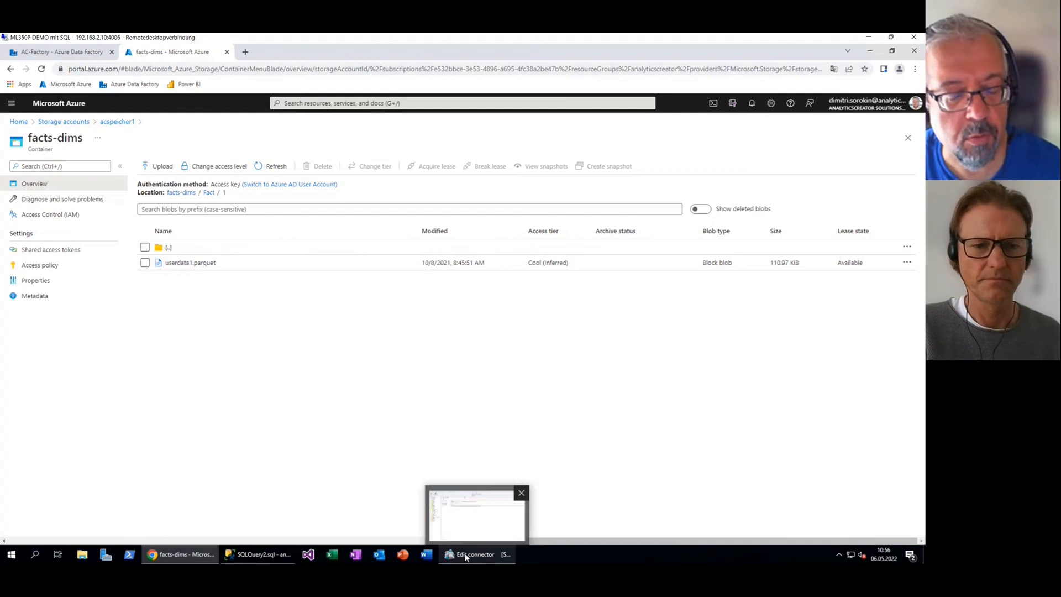
left_click(465, 554)
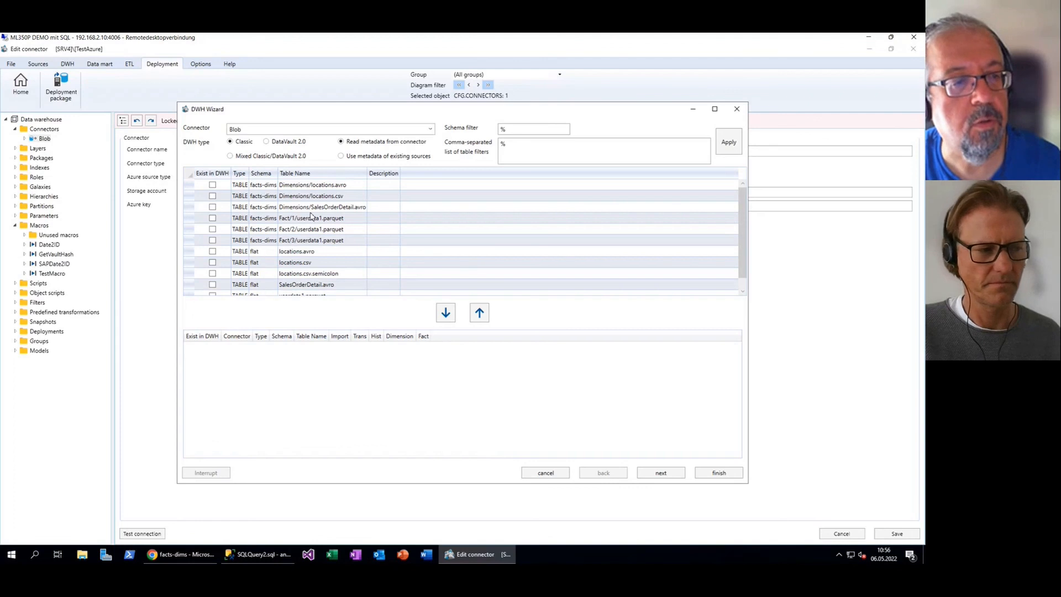
Inspect the Dimensions/locations.avro and Fact/2/userdata1.parquet entries, then cancel the wizard without importing
left_click(302, 187)
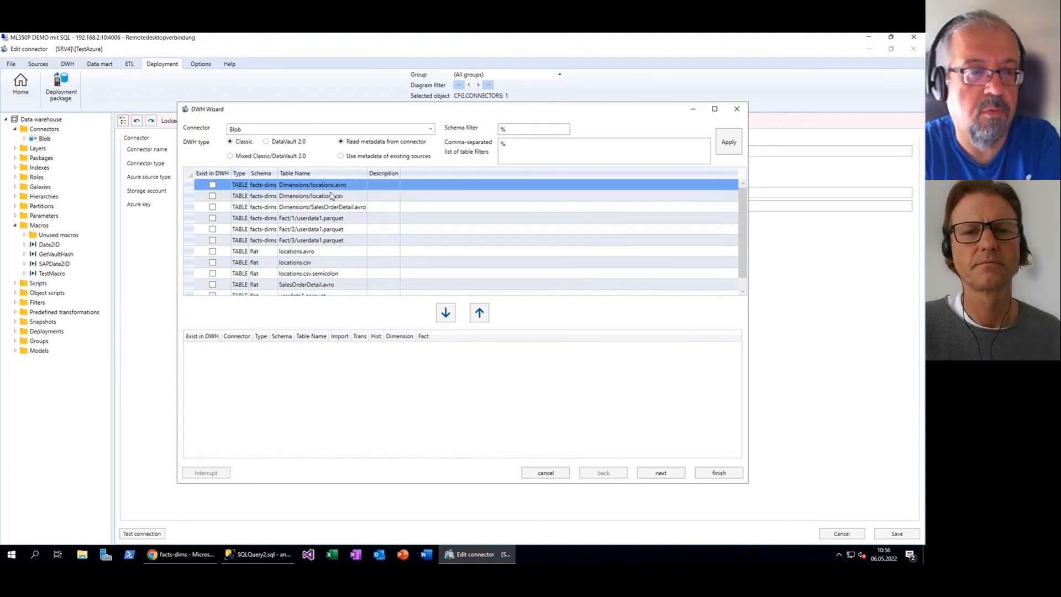
left_click(343, 231)
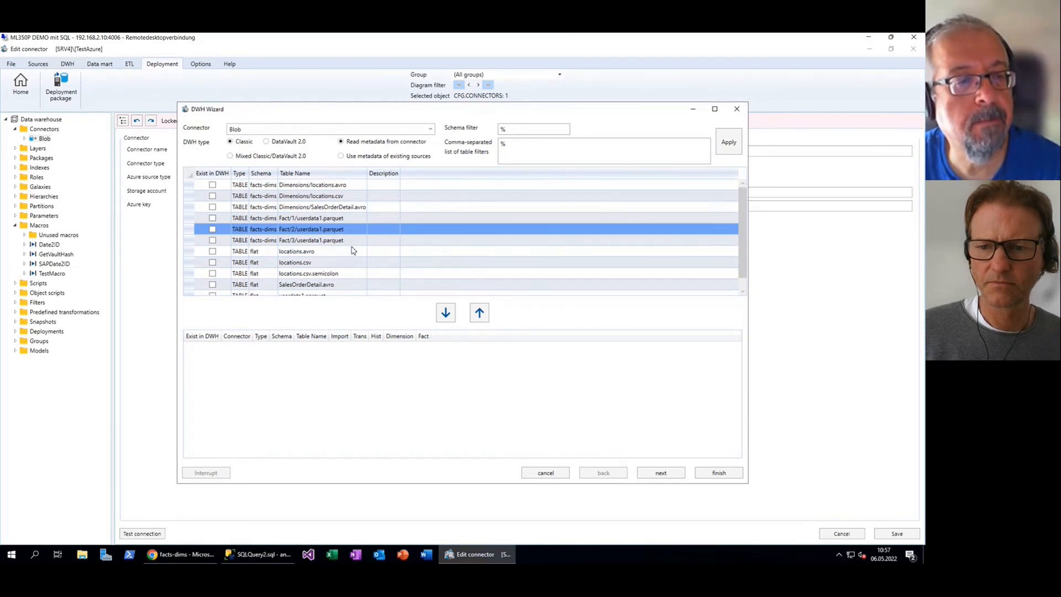
scroll(352, 250, "down", 1)
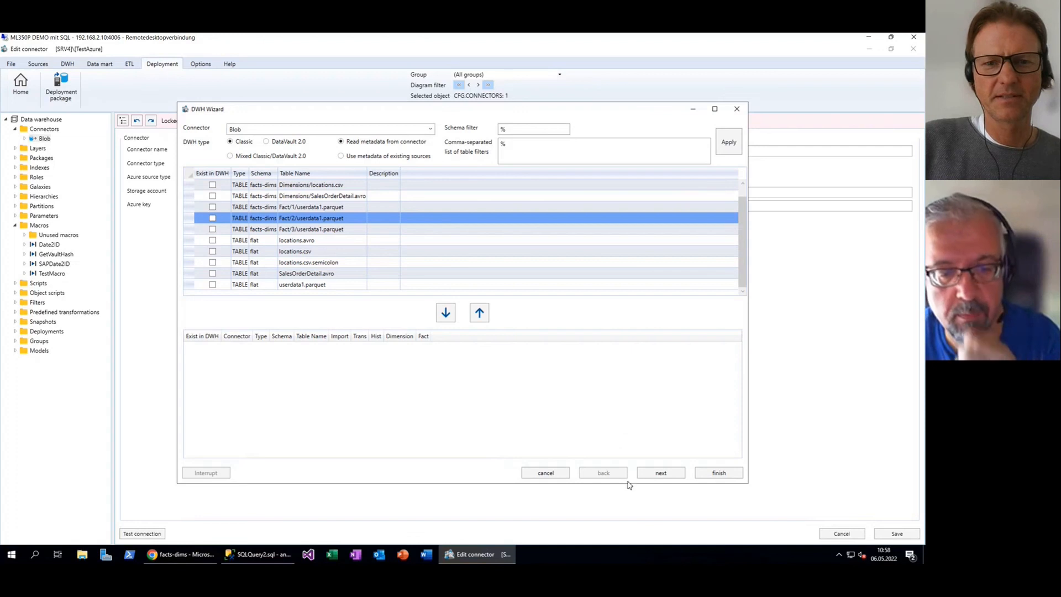
left_click(556, 477)
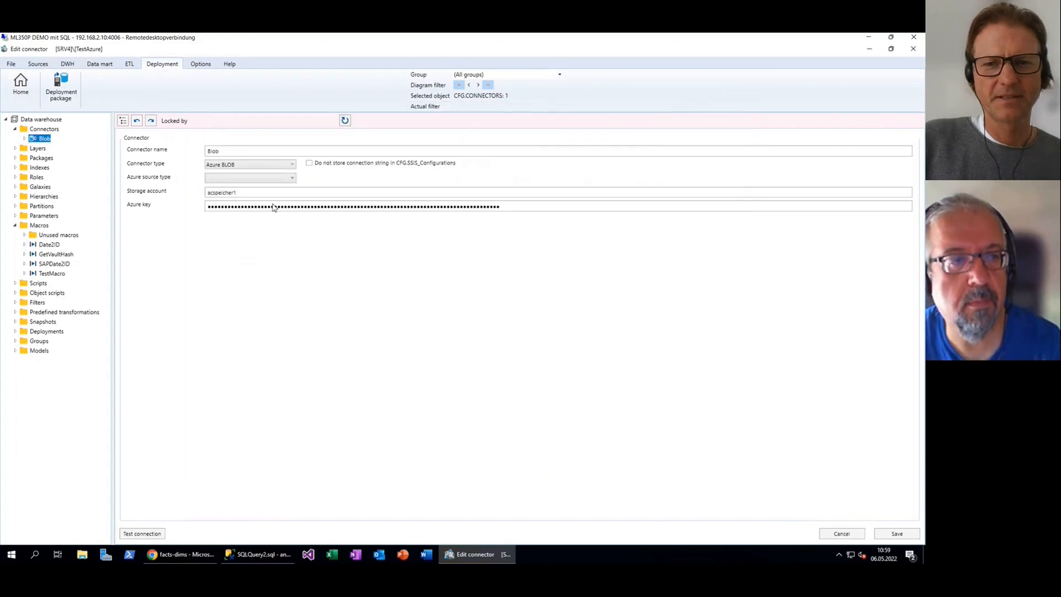